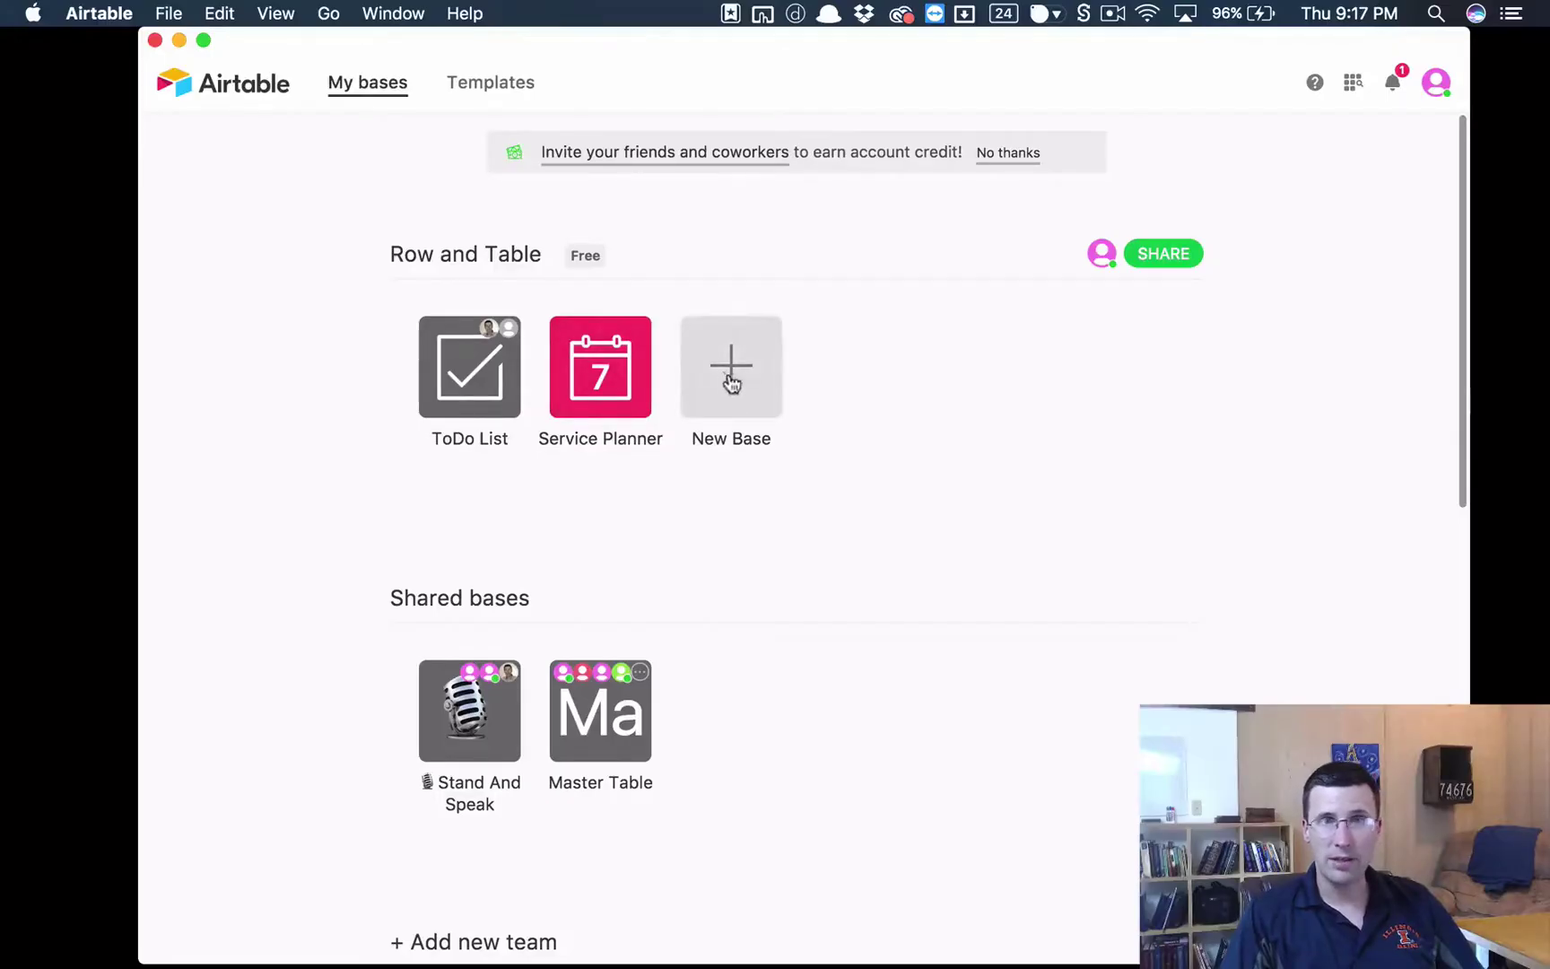
Create a blank base from scratch and name it Proposals
click(745, 375)
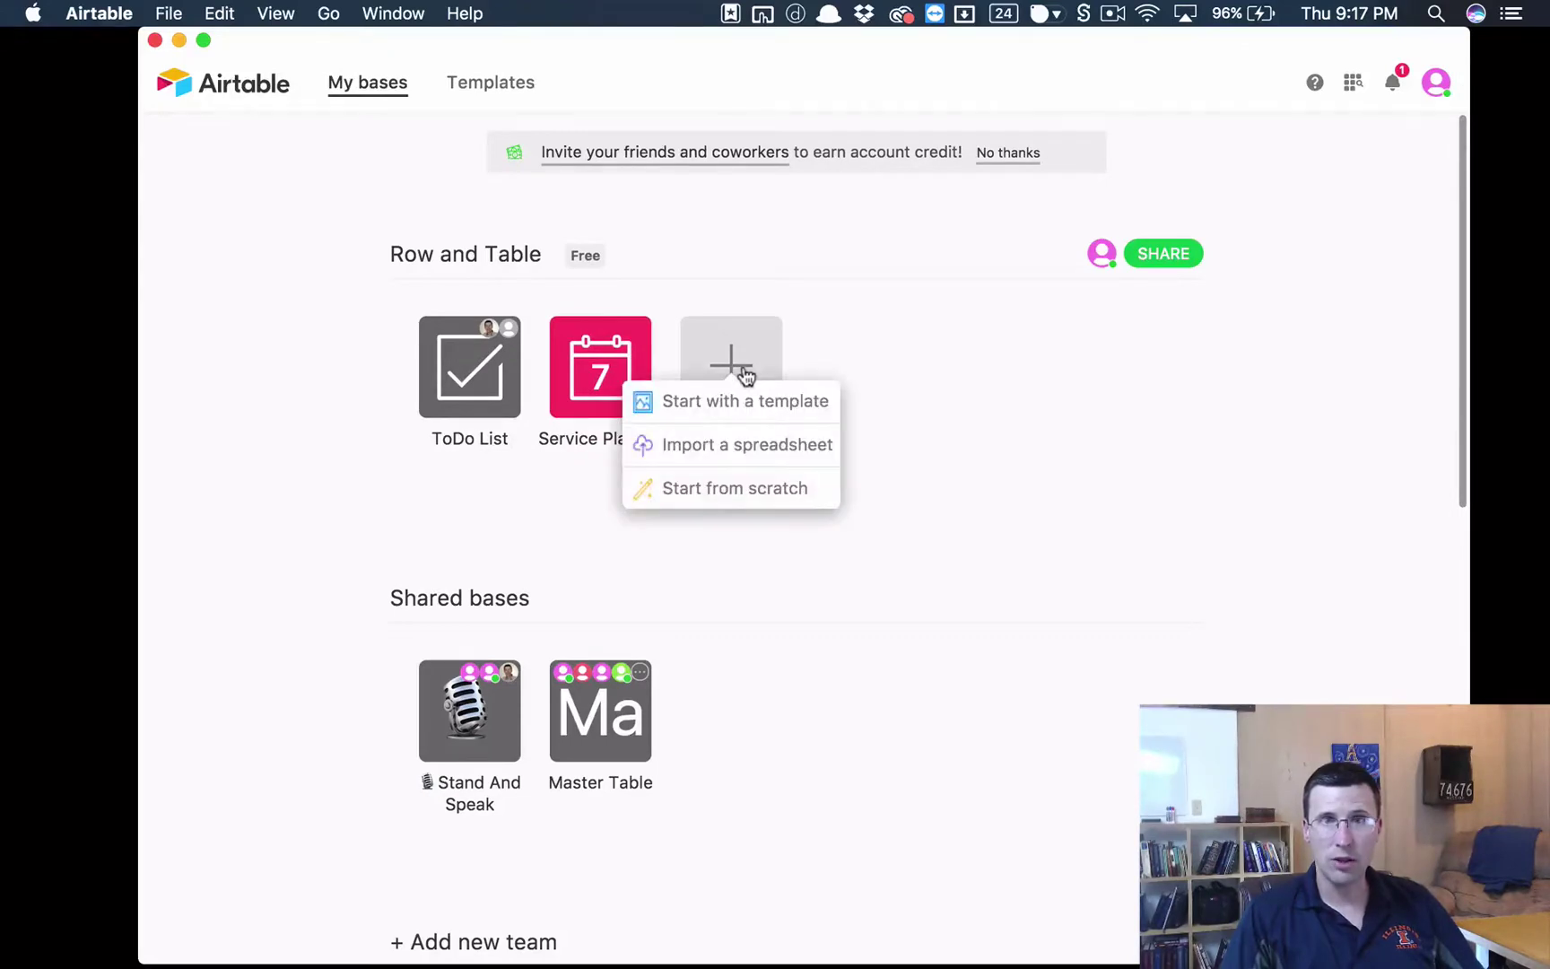
click(769, 486)
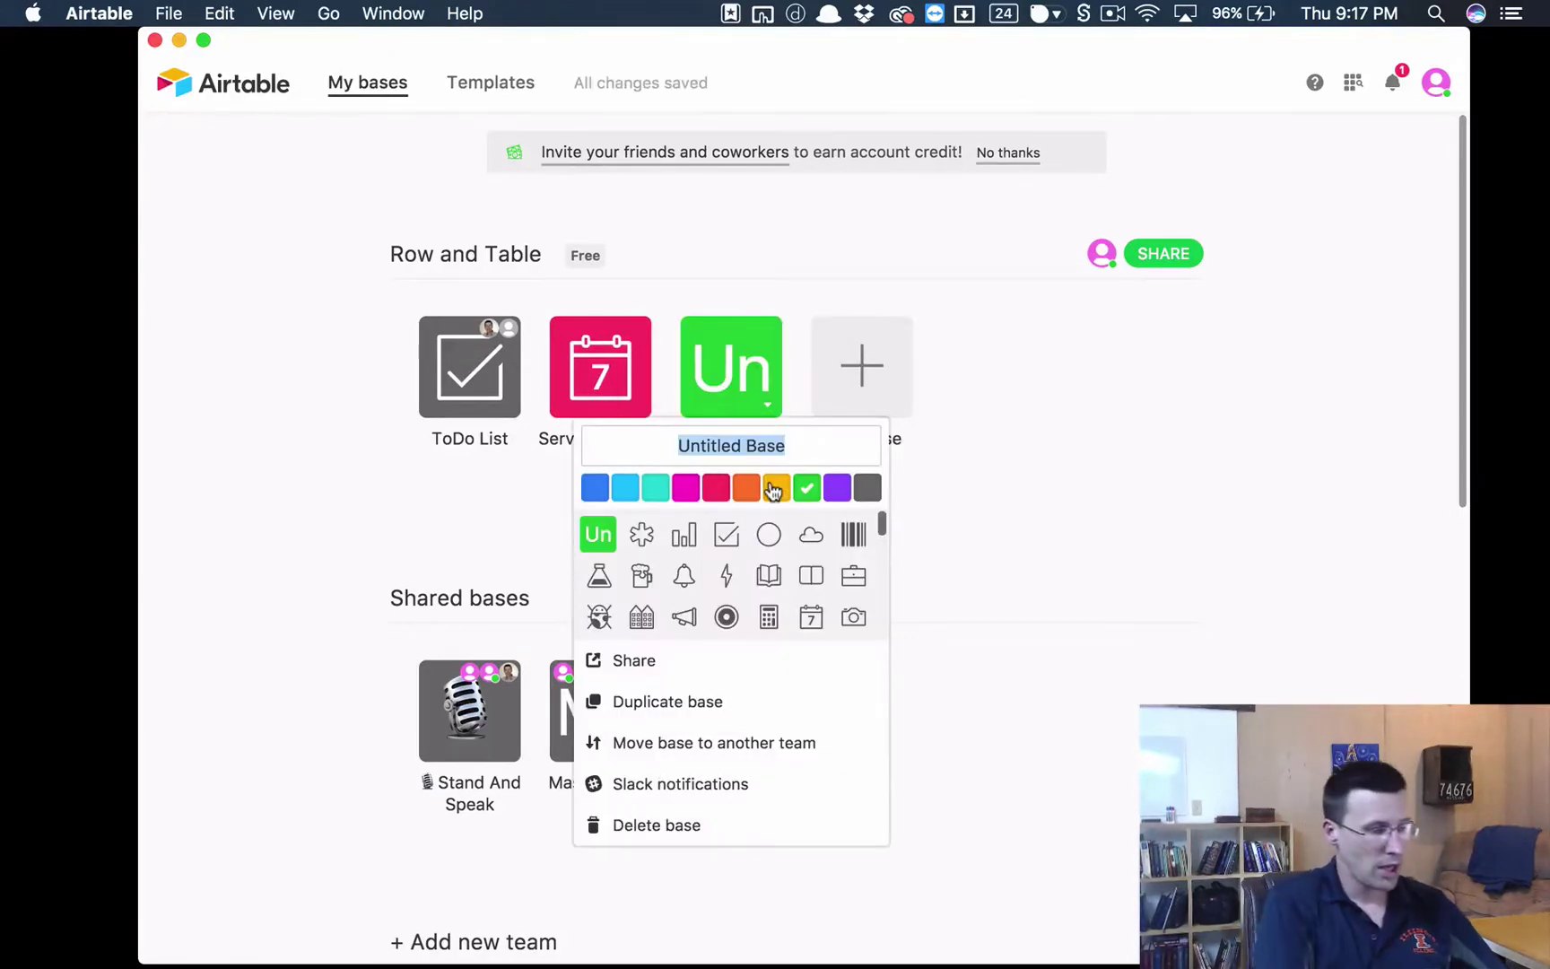
text(Proposa)
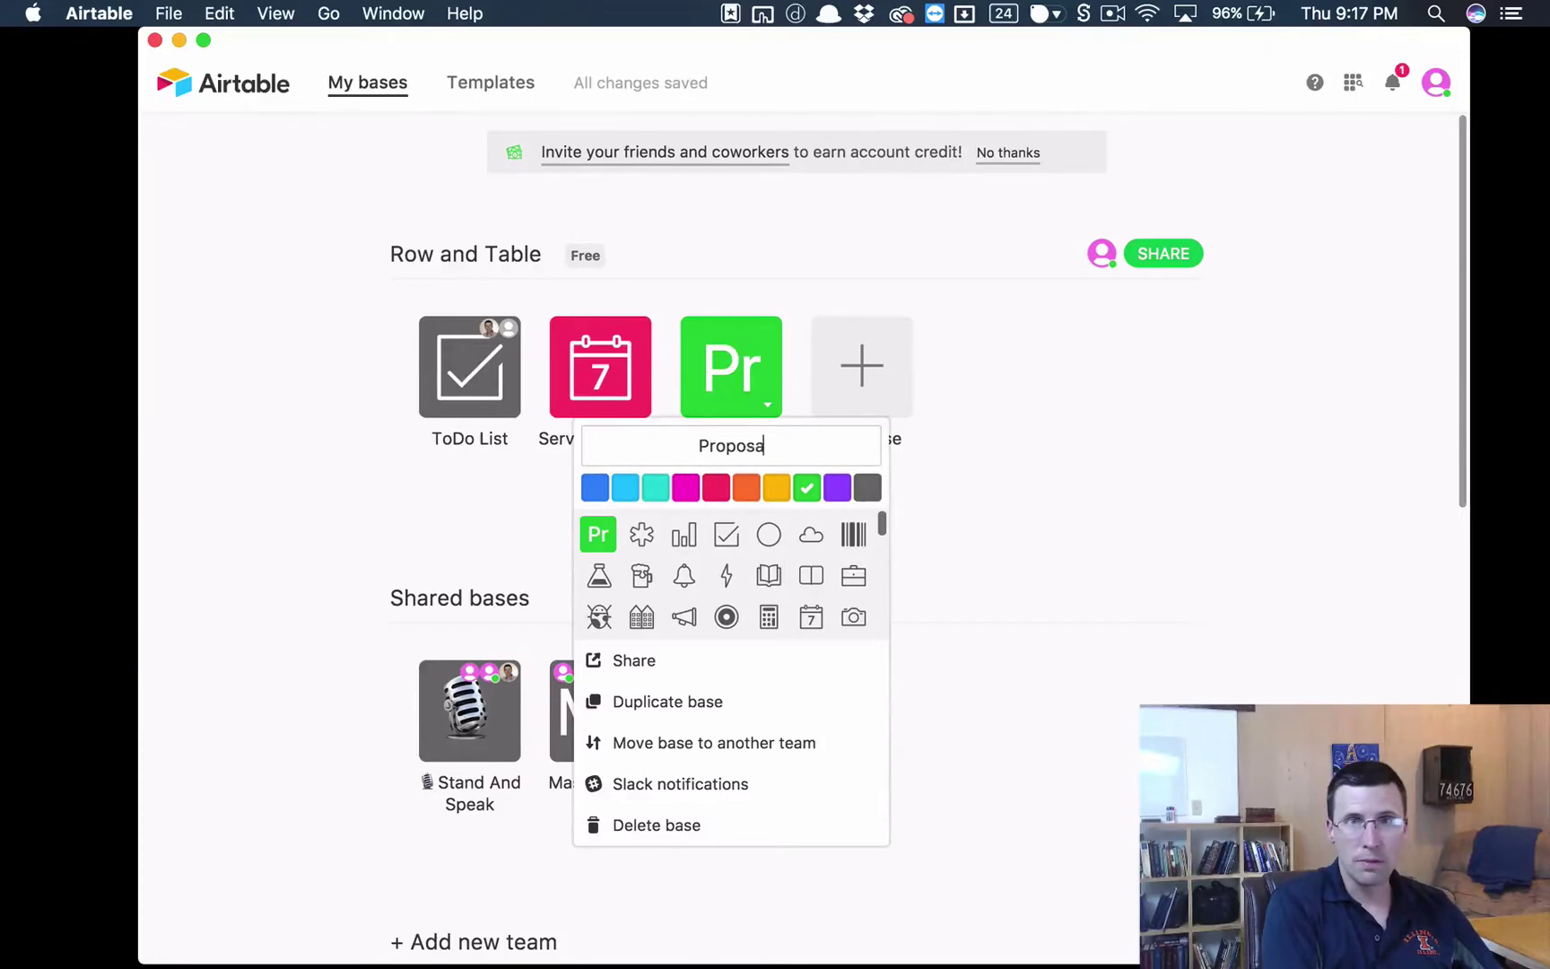
text(ls)
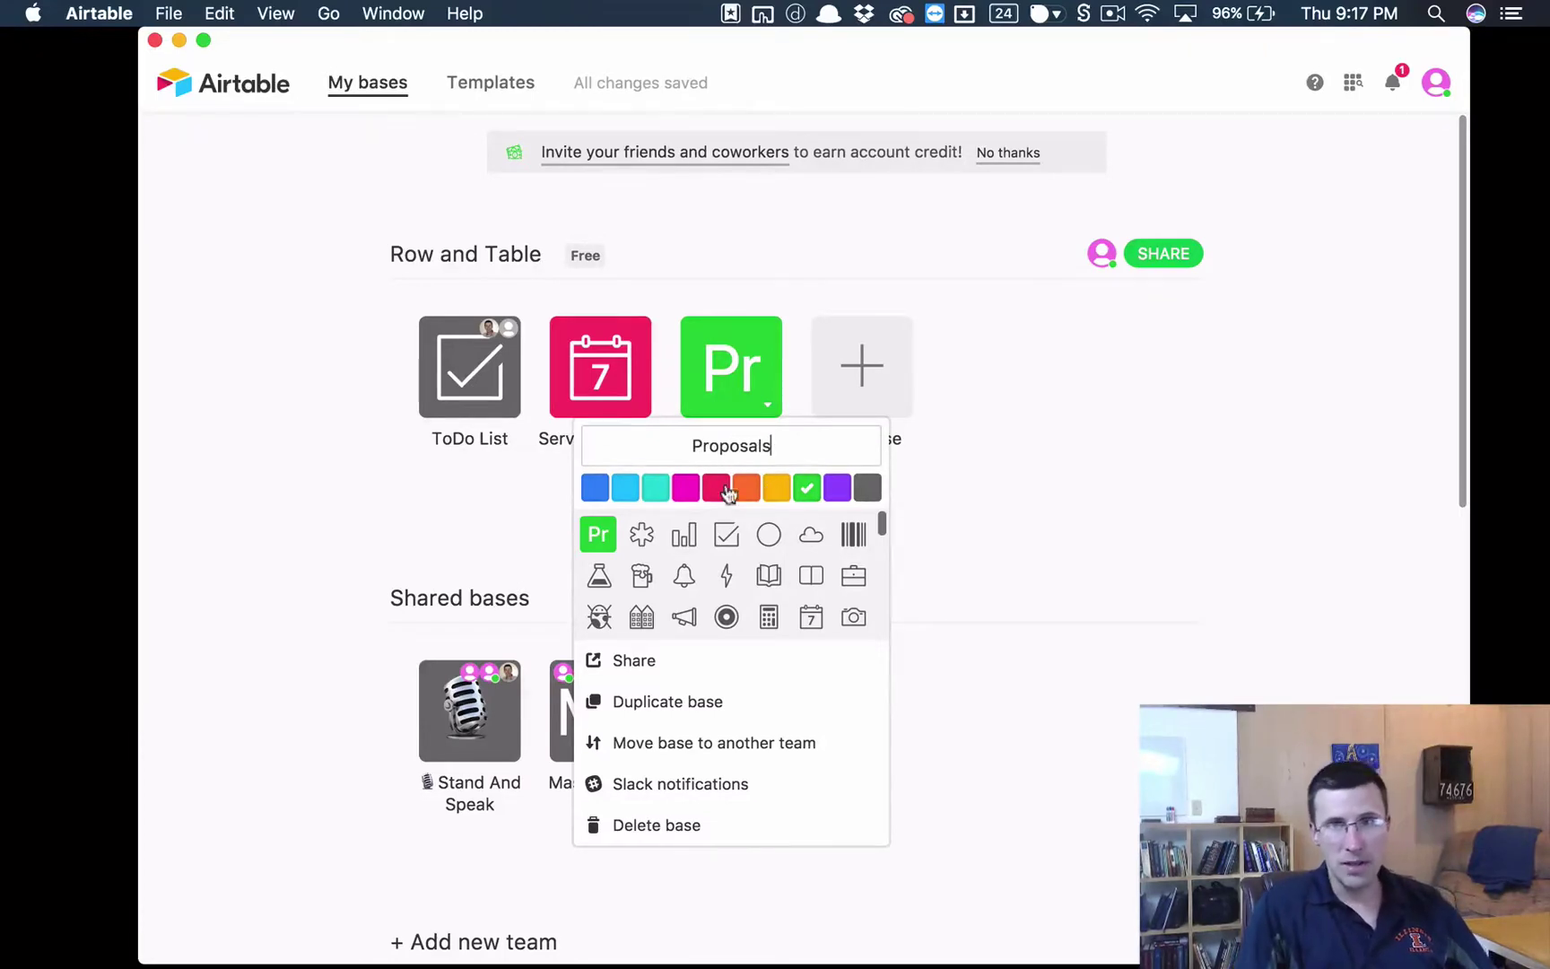
click(692, 443)
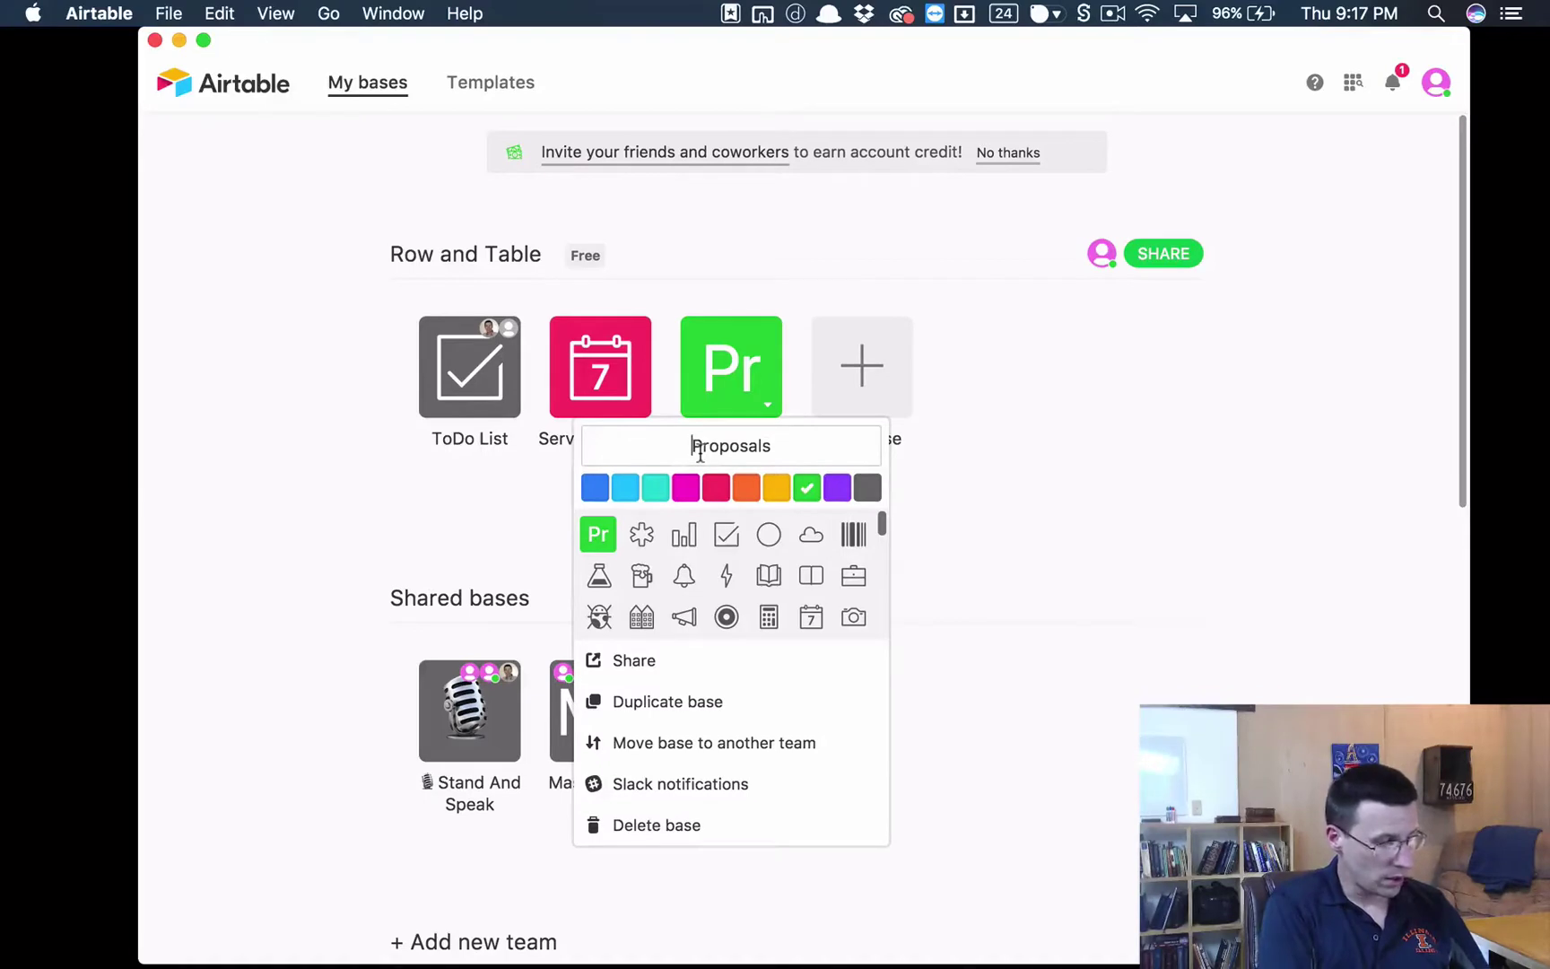
Insert the composition notebook emoji before the Proposals base name
key(ctrl+super+space)
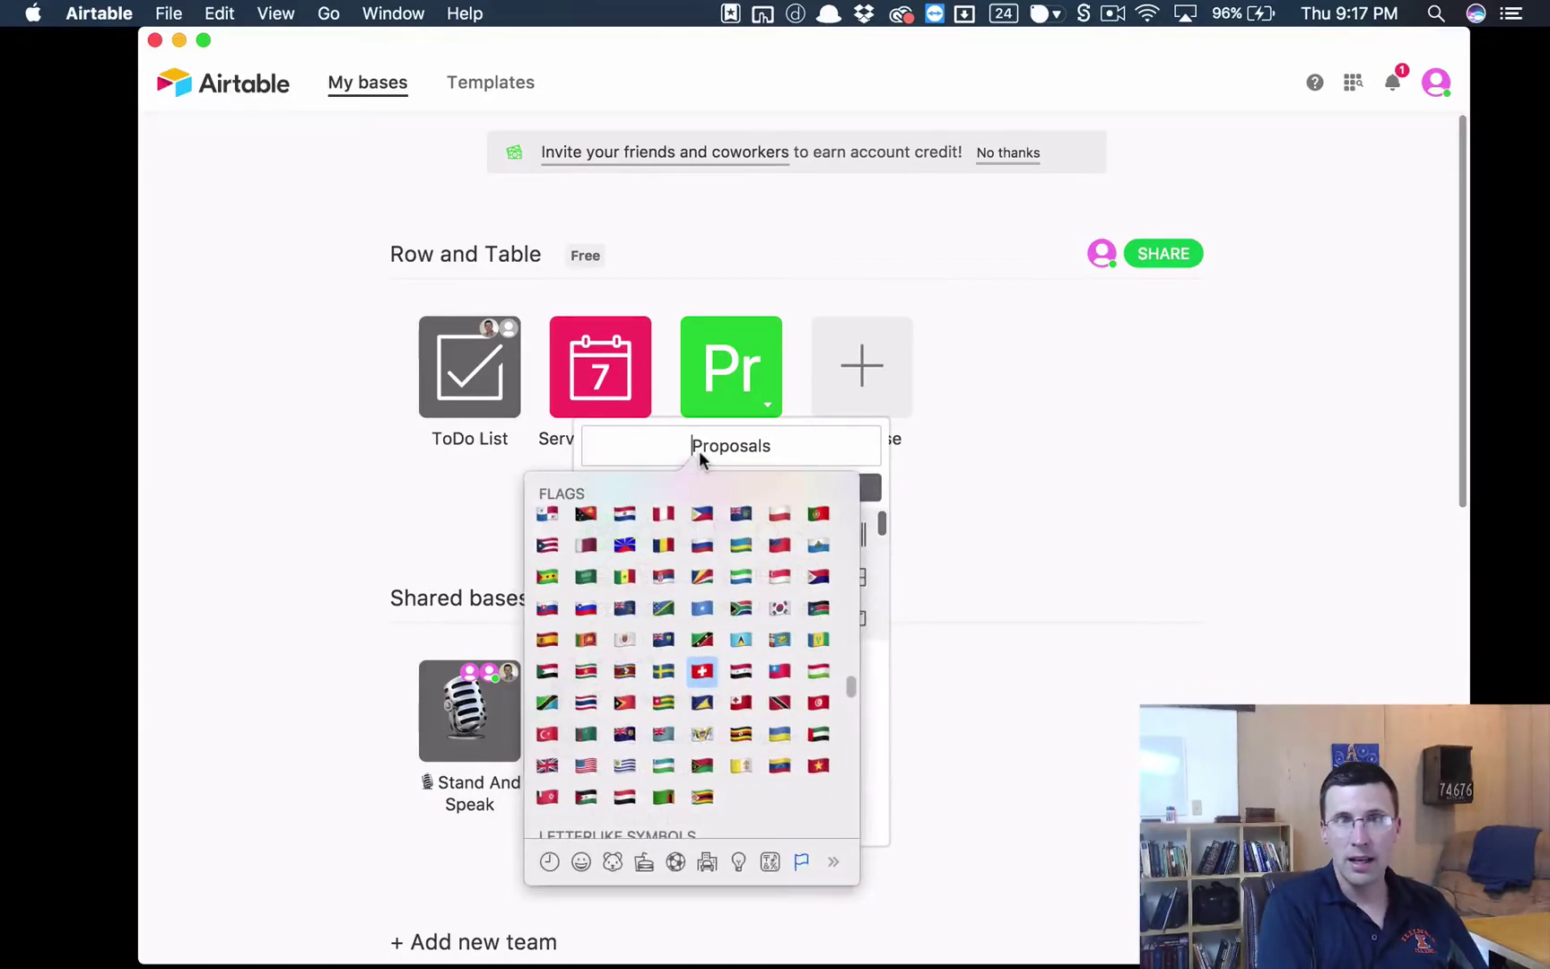
scroll(773, 715, down, 5)
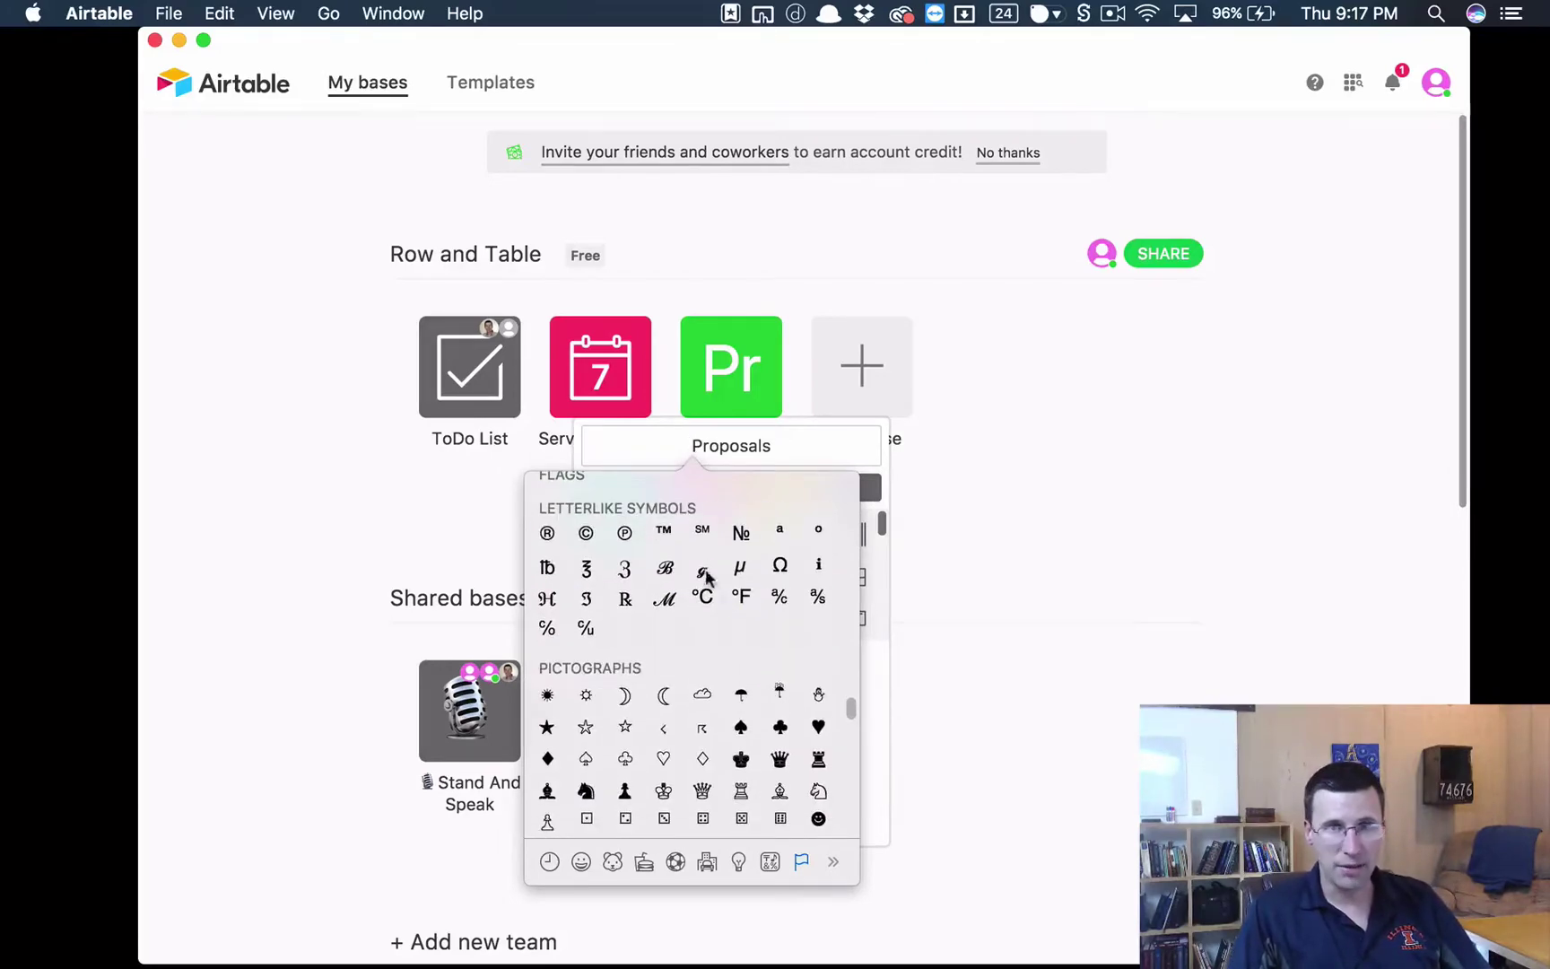
scroll(714, 619, down, 5)
scroll(718, 634, down, 5)
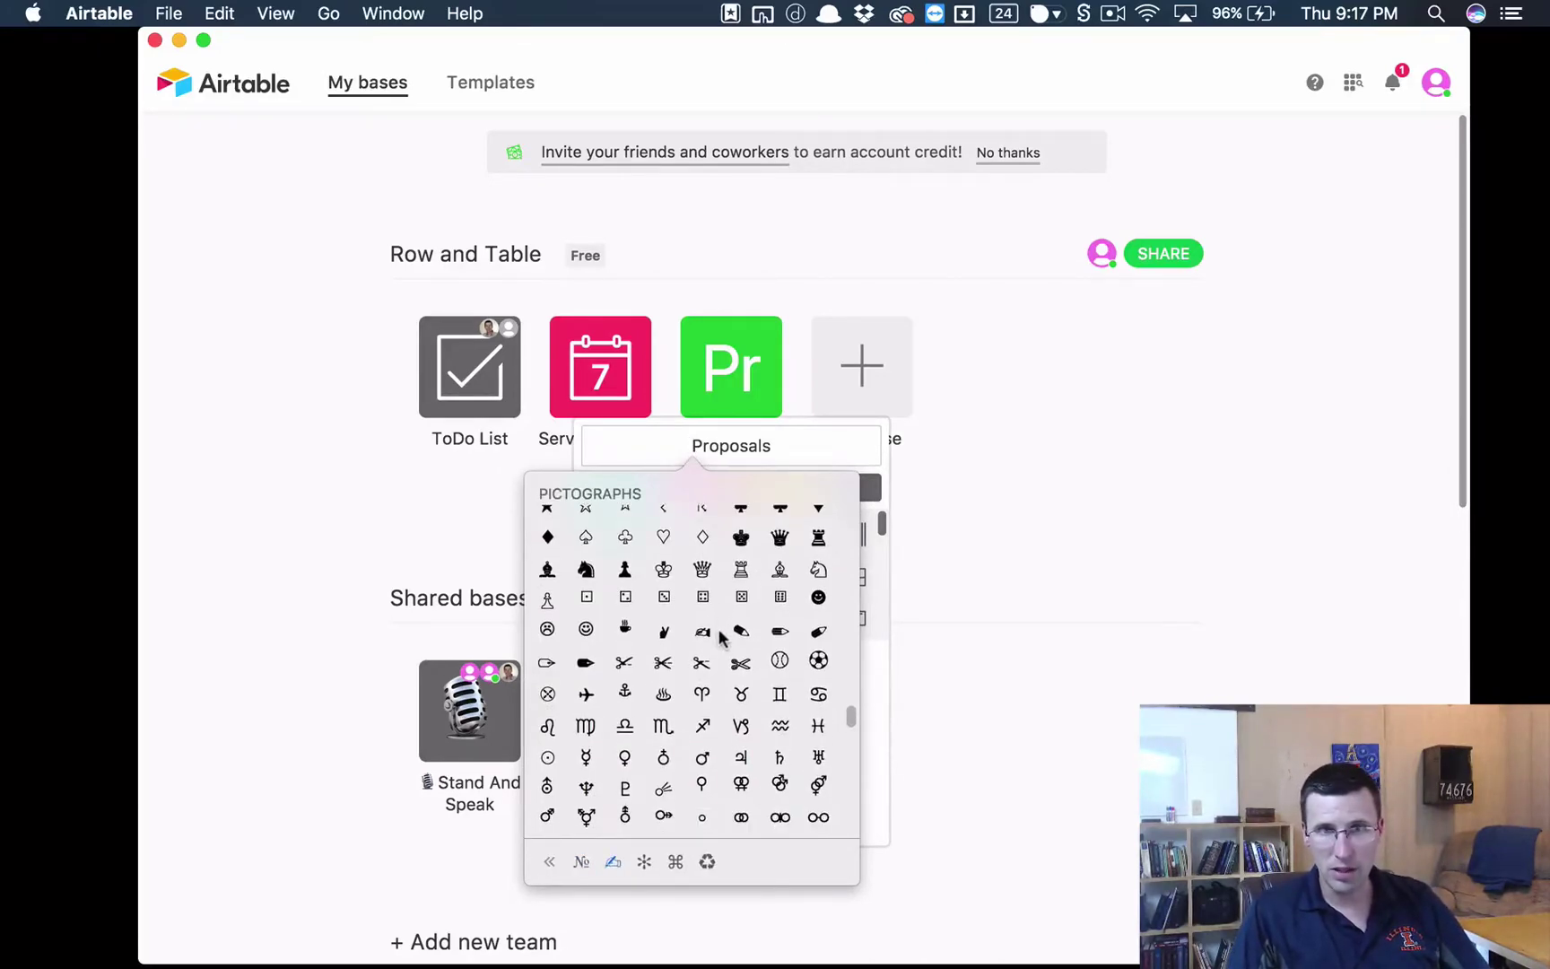
scroll(726, 633, down, 3)
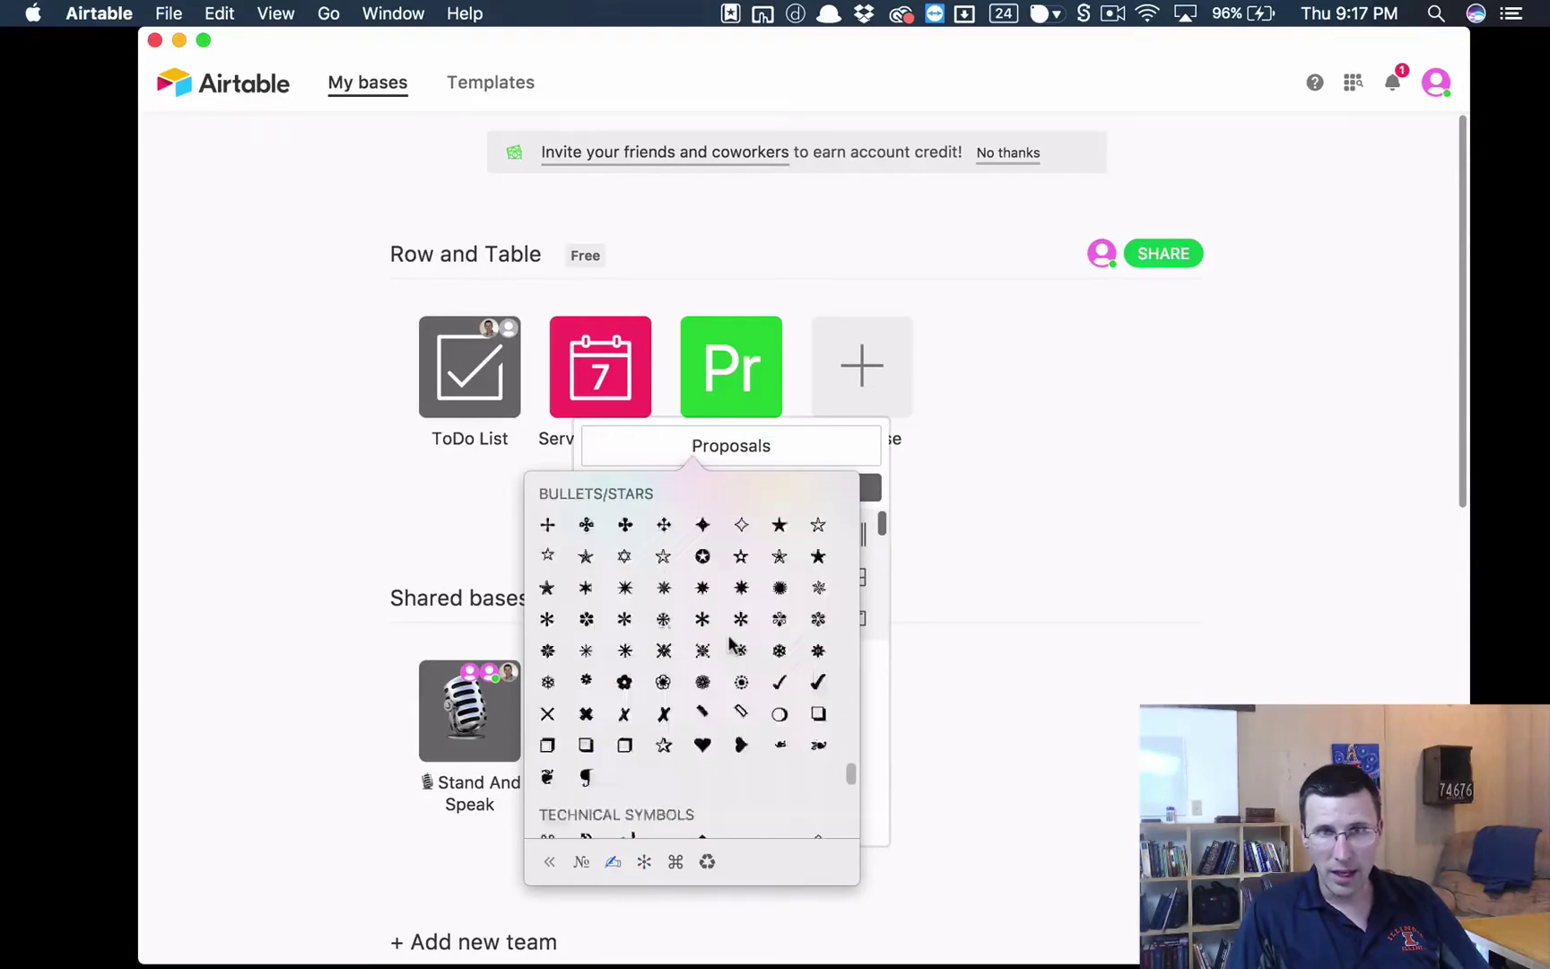
scroll(731, 642, up, 10)
scroll(740, 642, up, 15)
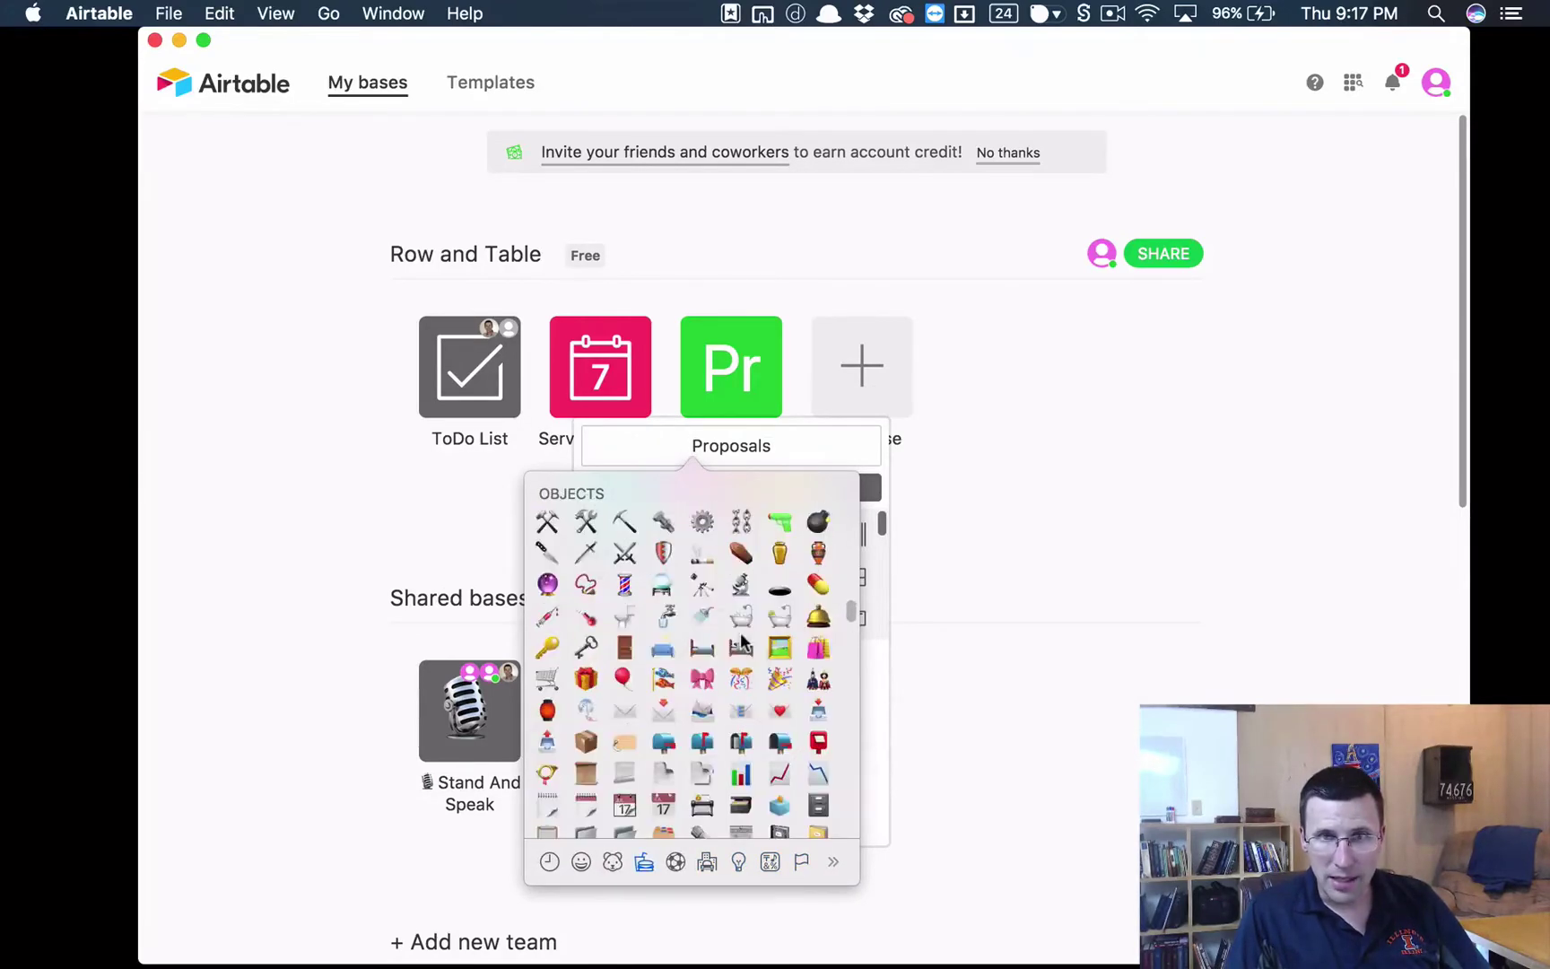
scroll(669, 617, up, 8)
scroll(672, 619, up, 15)
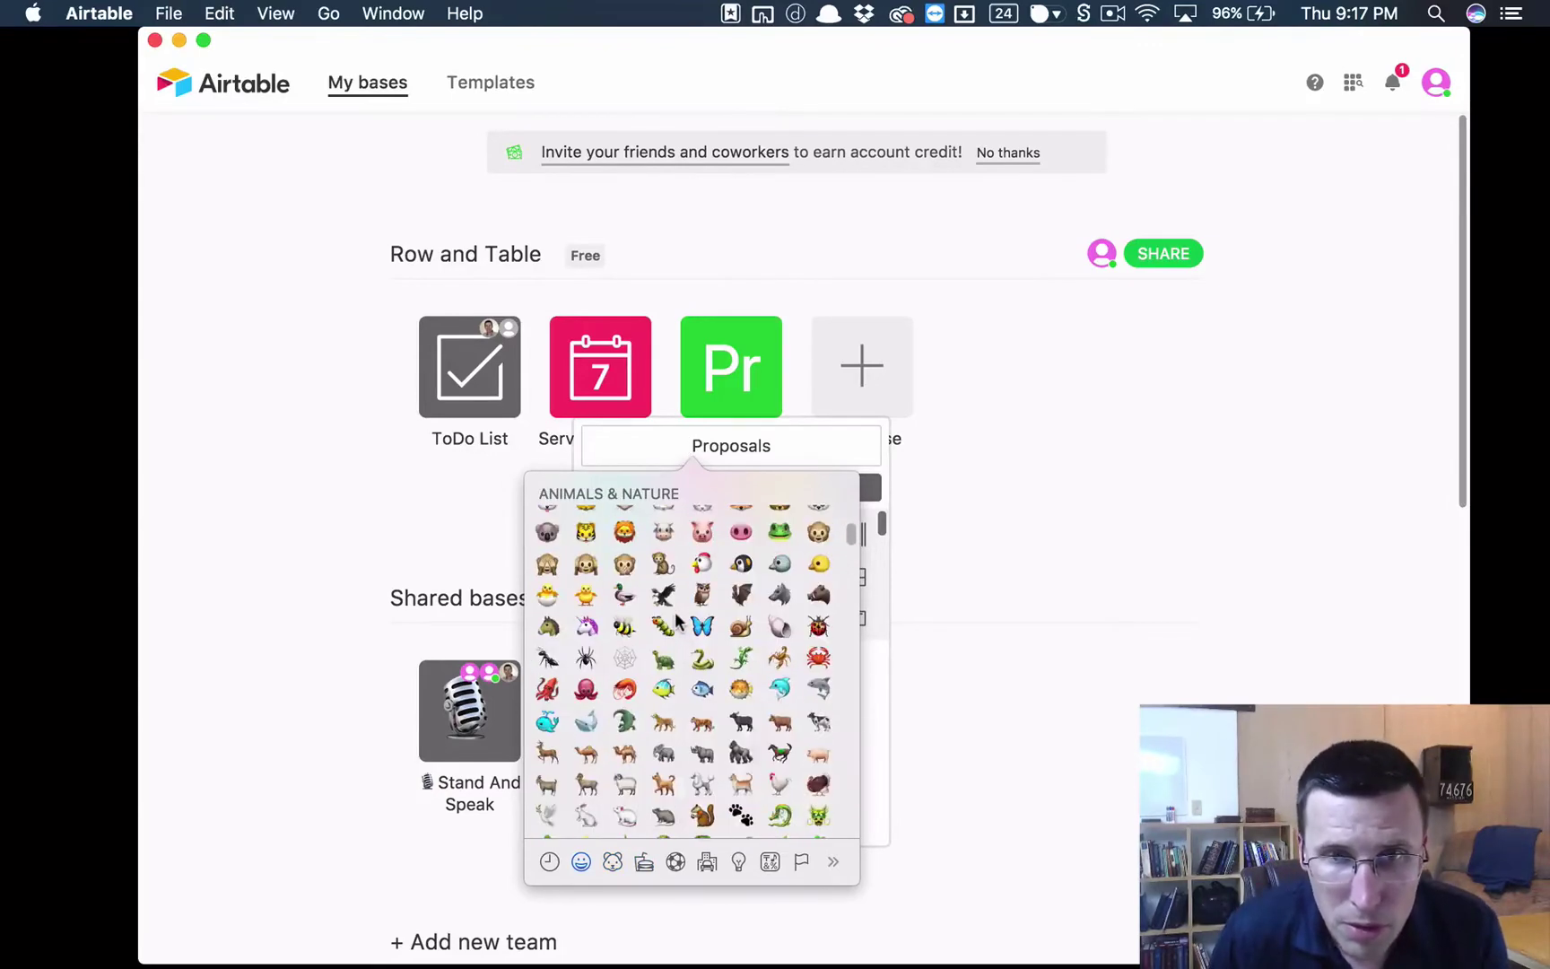
scroll(679, 619, up, 10)
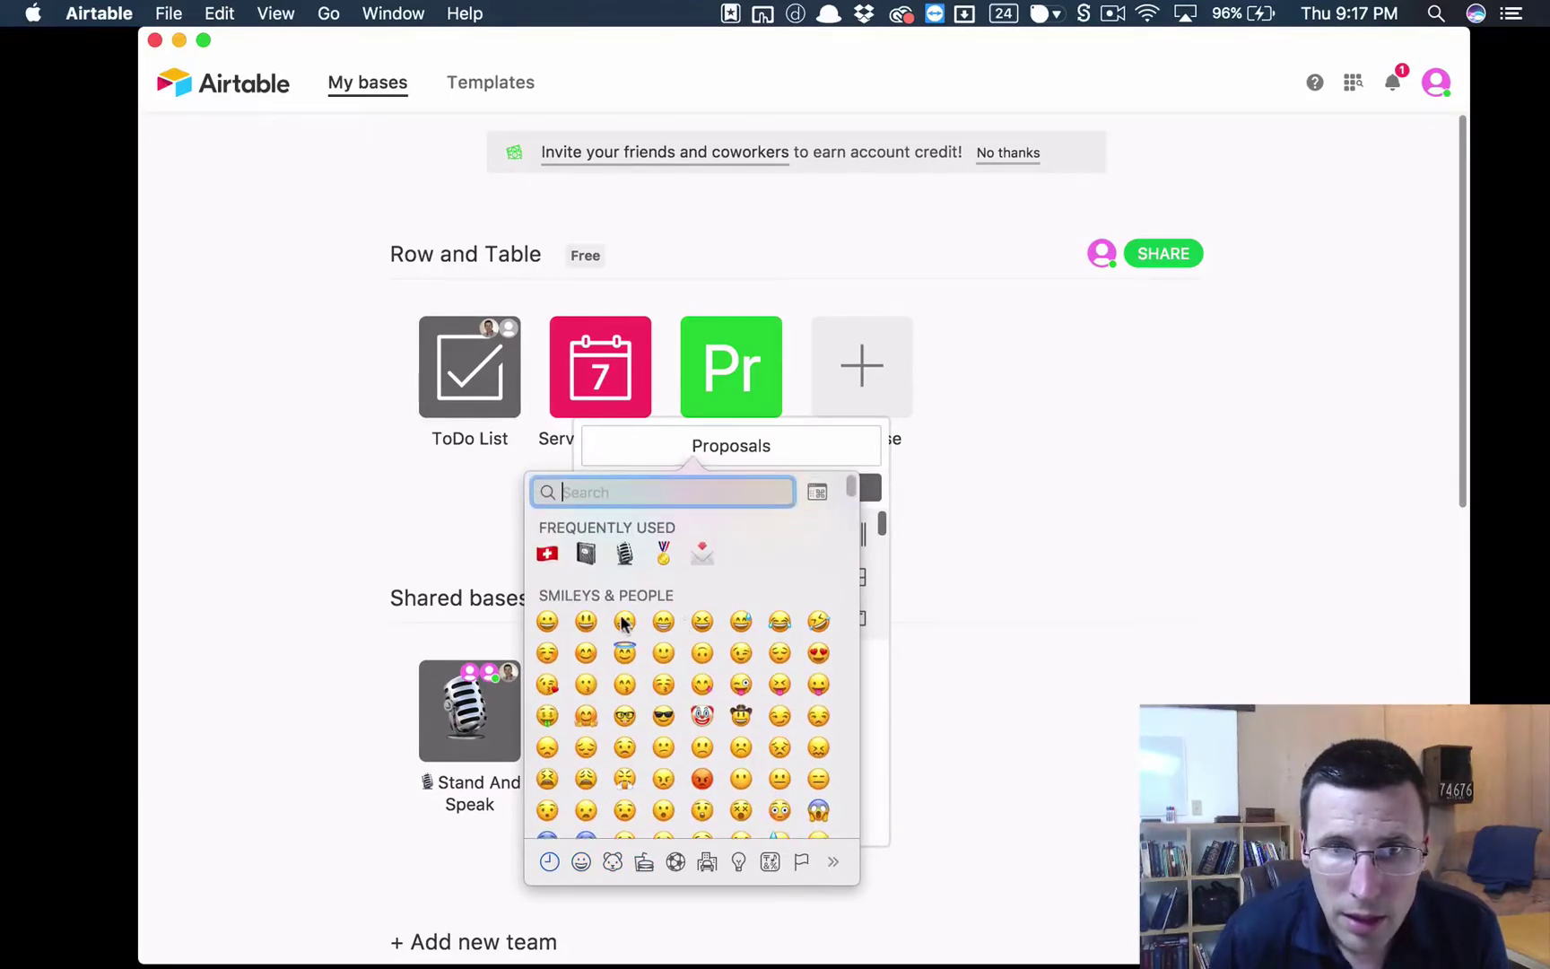
click(586, 553)
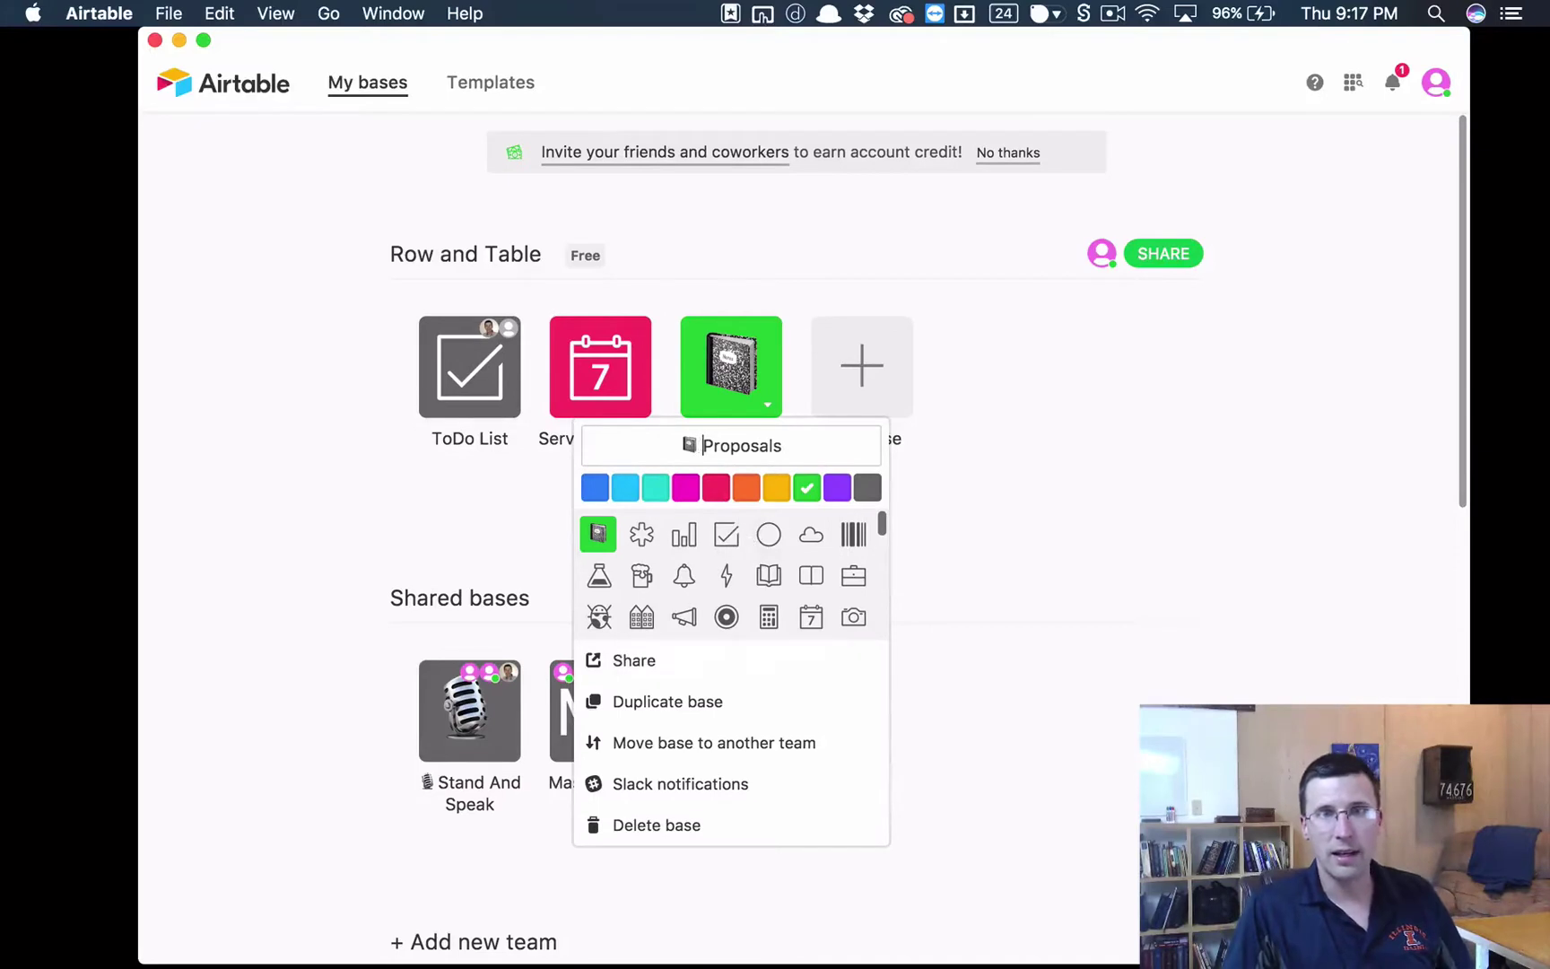
click(1030, 544)
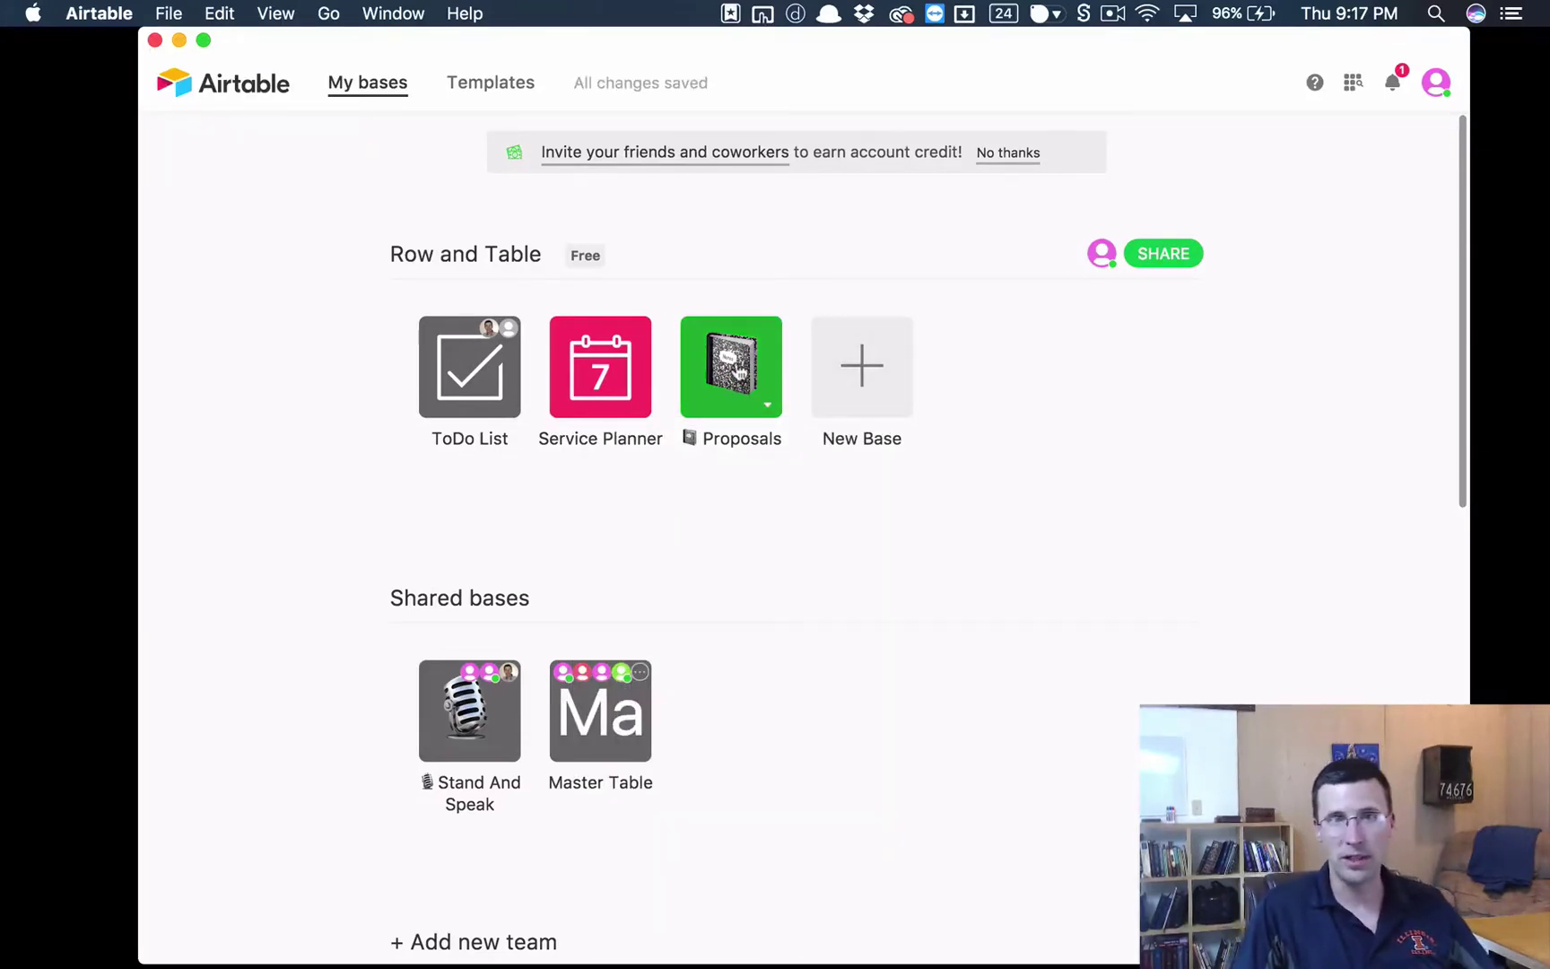
Open the Proposals base and rename Table 1 to Main Functionality
click(738, 375)
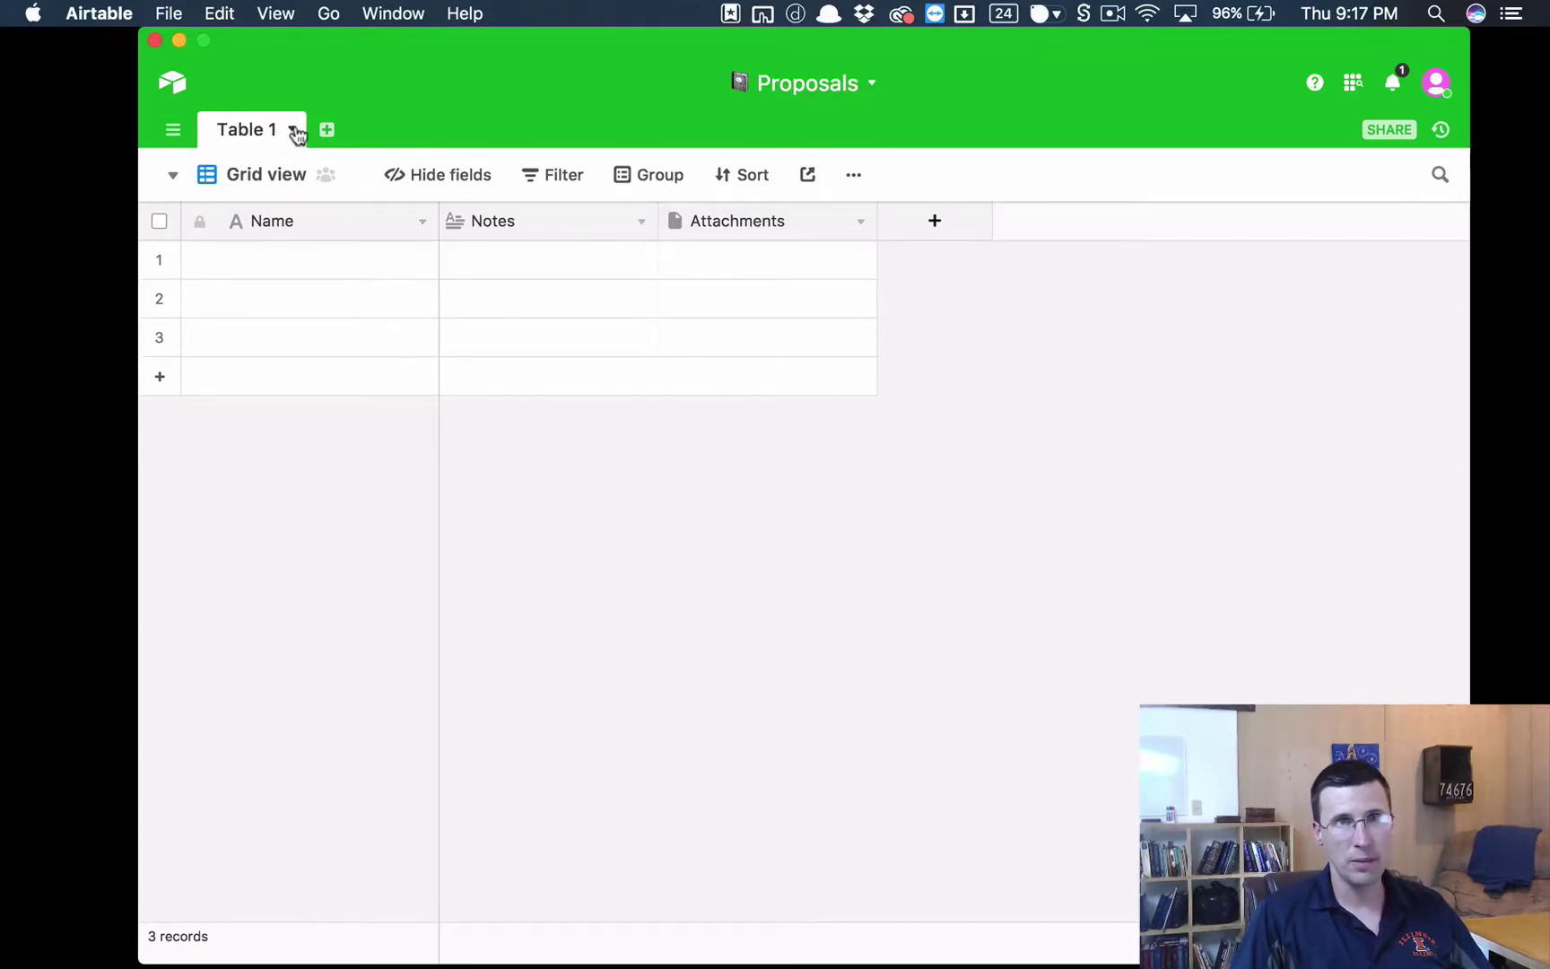
click(295, 132)
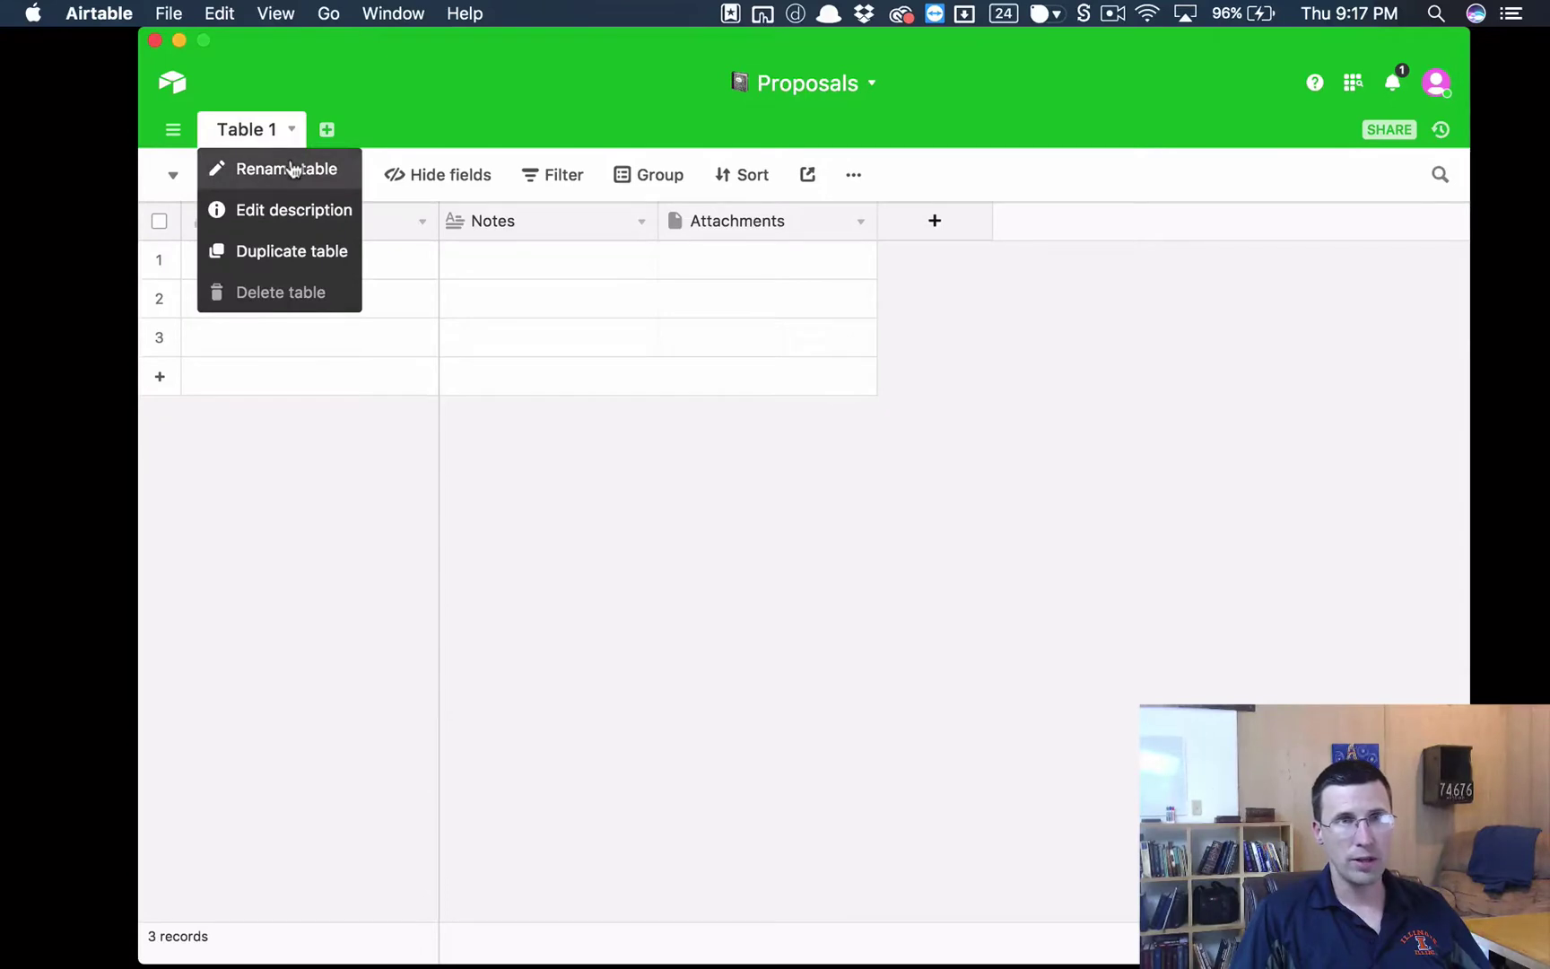
click(294, 171)
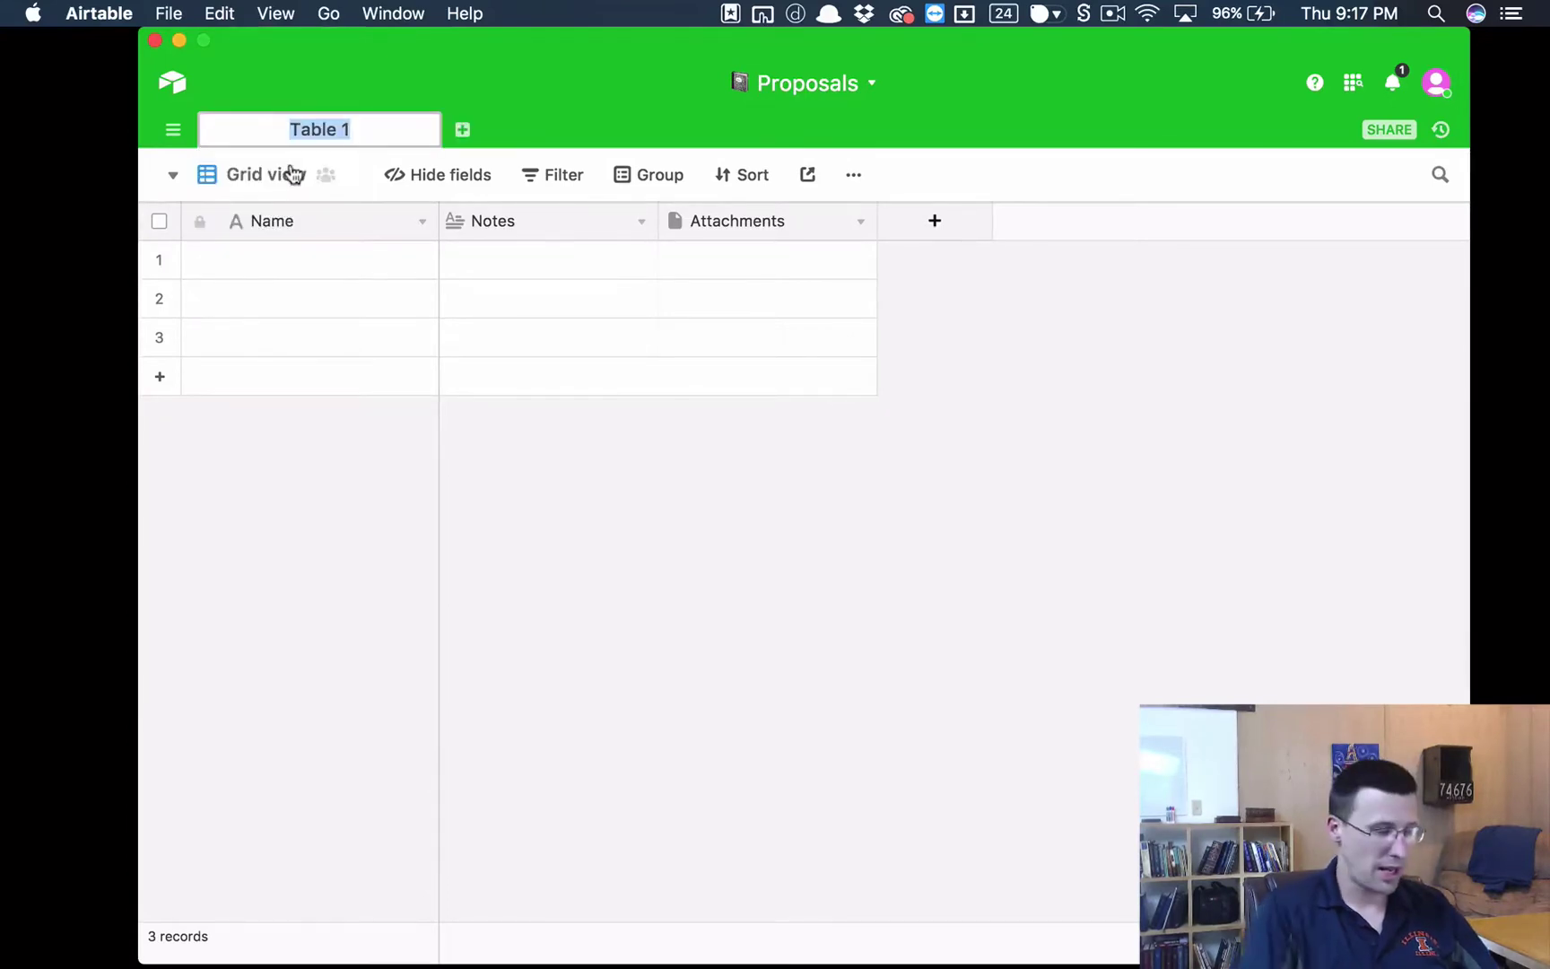
text(Main Func)
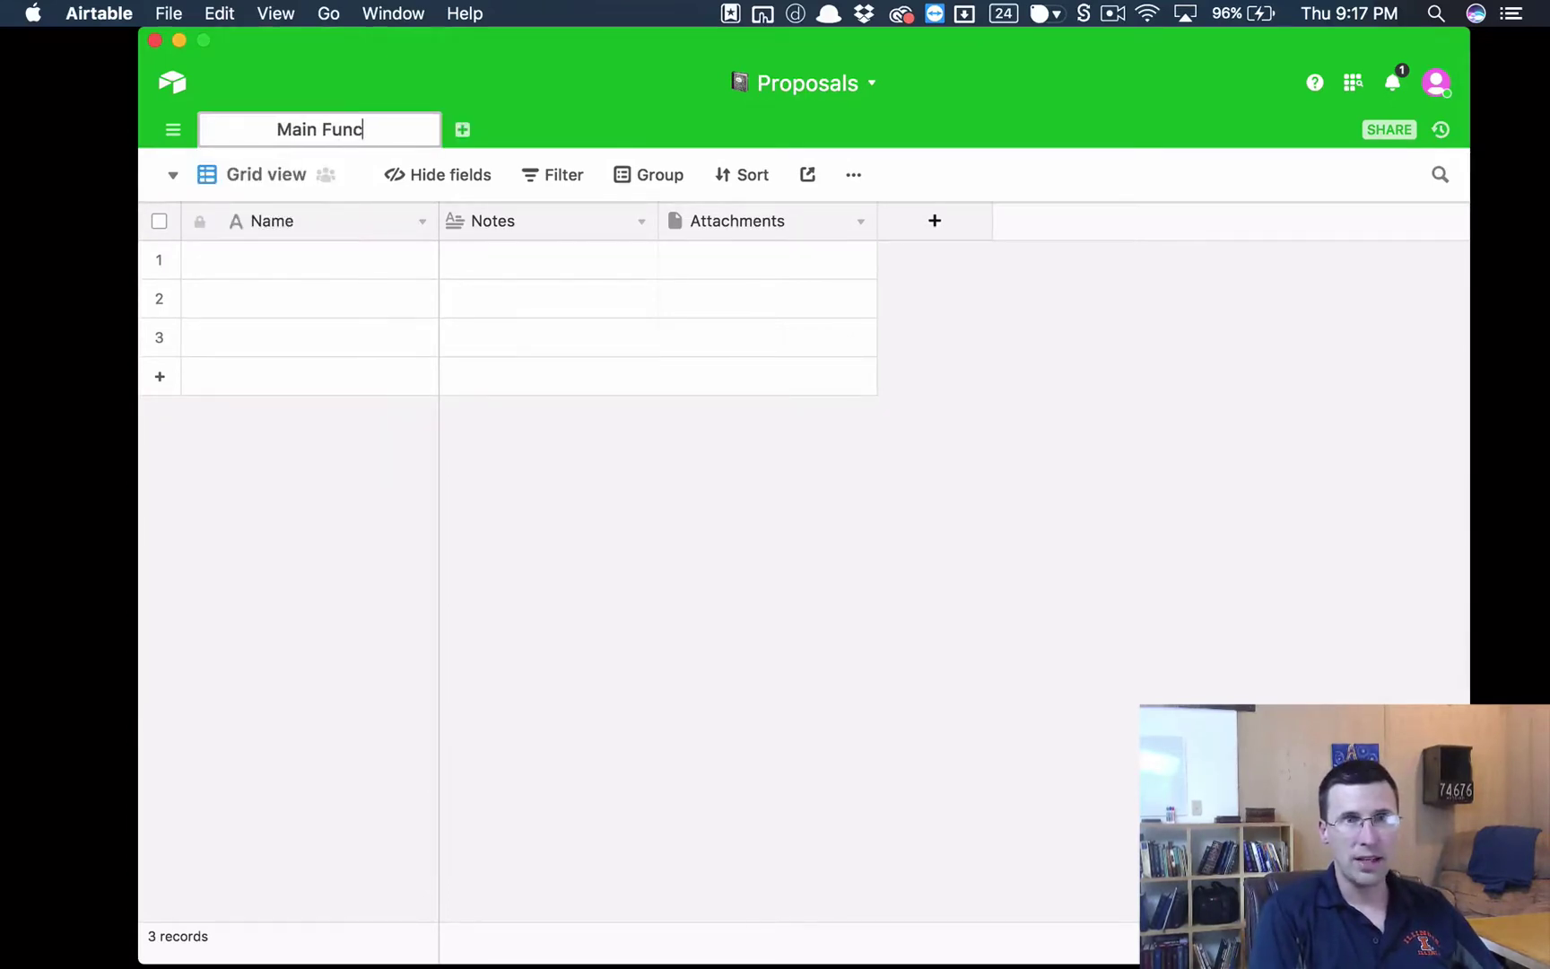
text(tionalit)
key(BackSpace)
text(ty)
key(Return)
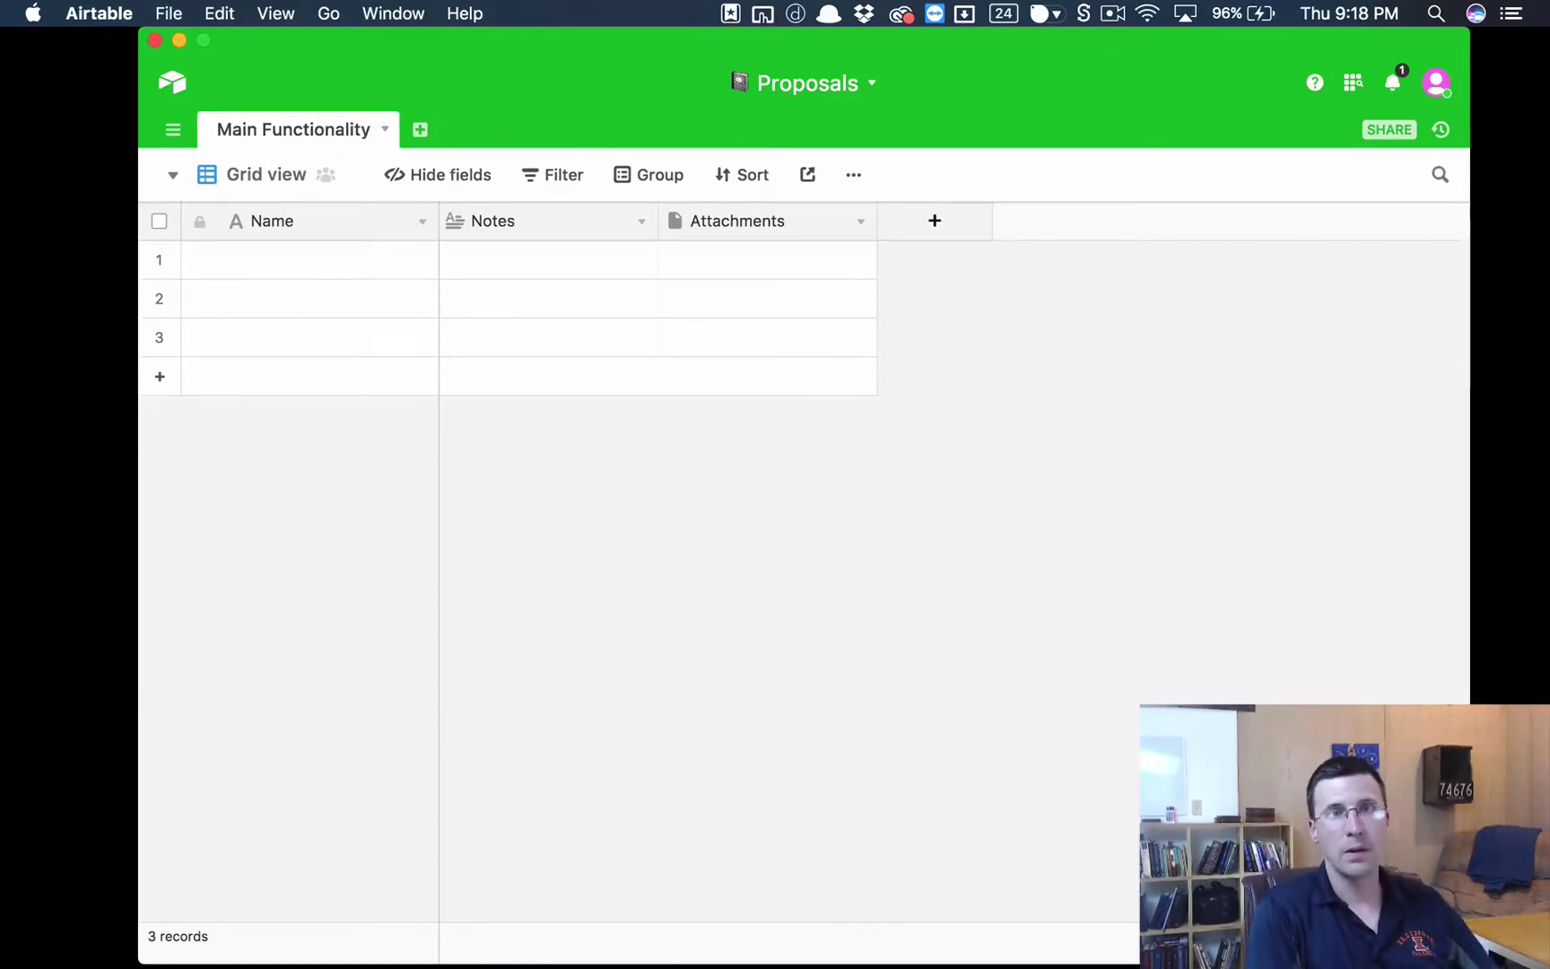
Rename the Name field to Feature and delete the Attachments field, leaving Feature and Notes
click(421, 221)
click(402, 266)
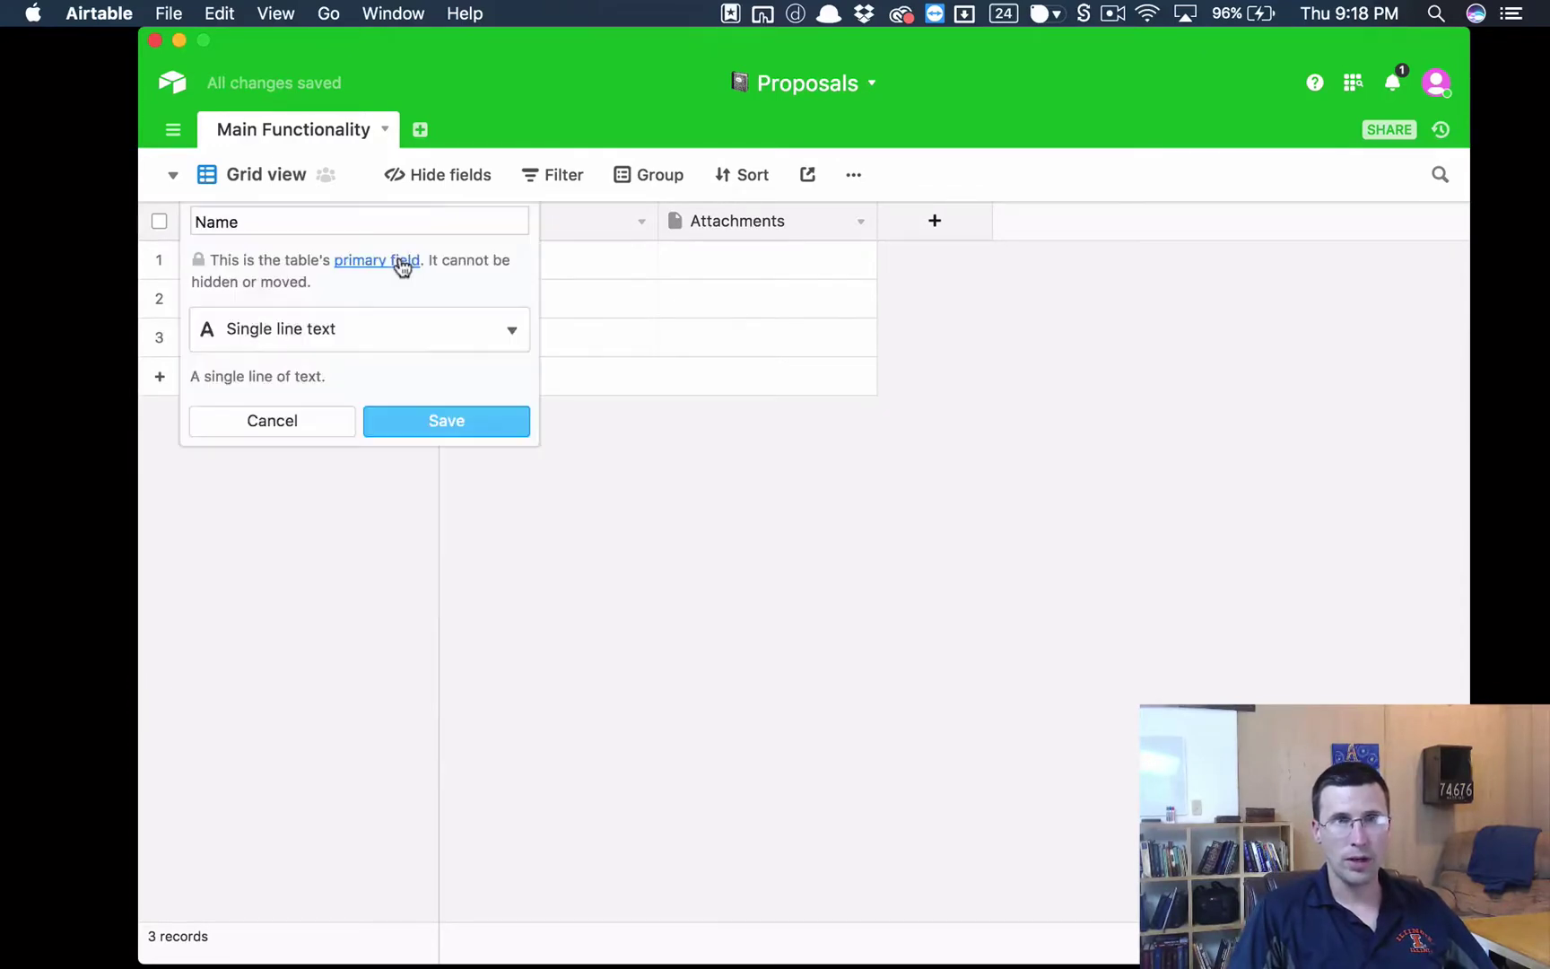
click(371, 222)
double_click(370, 222)
text(Feature)
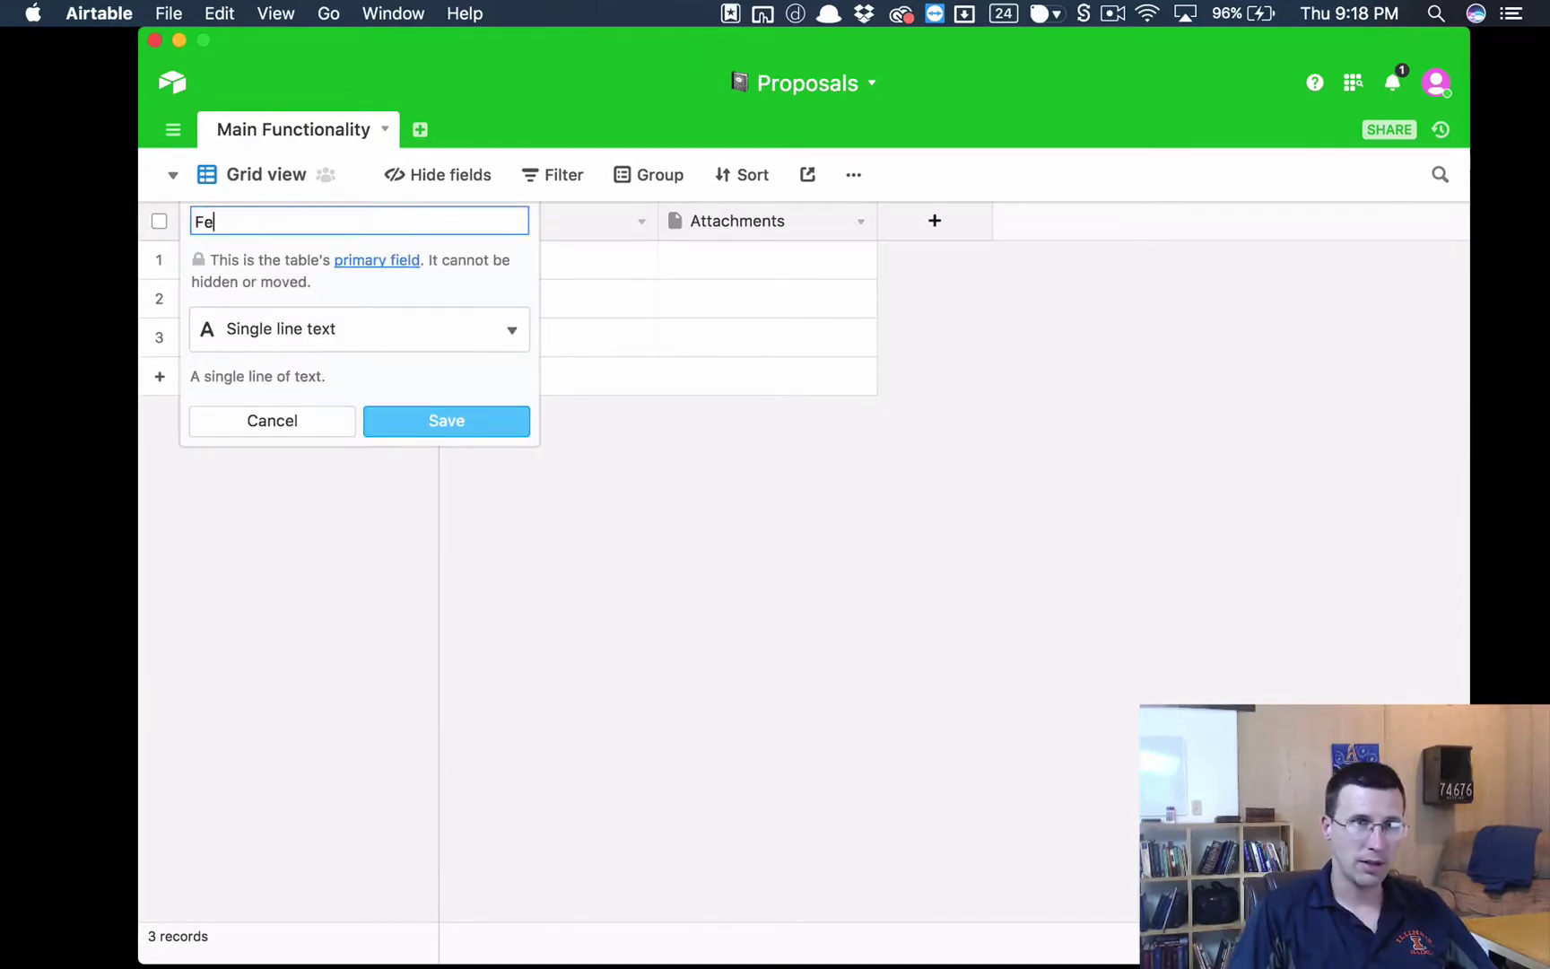
click(487, 432)
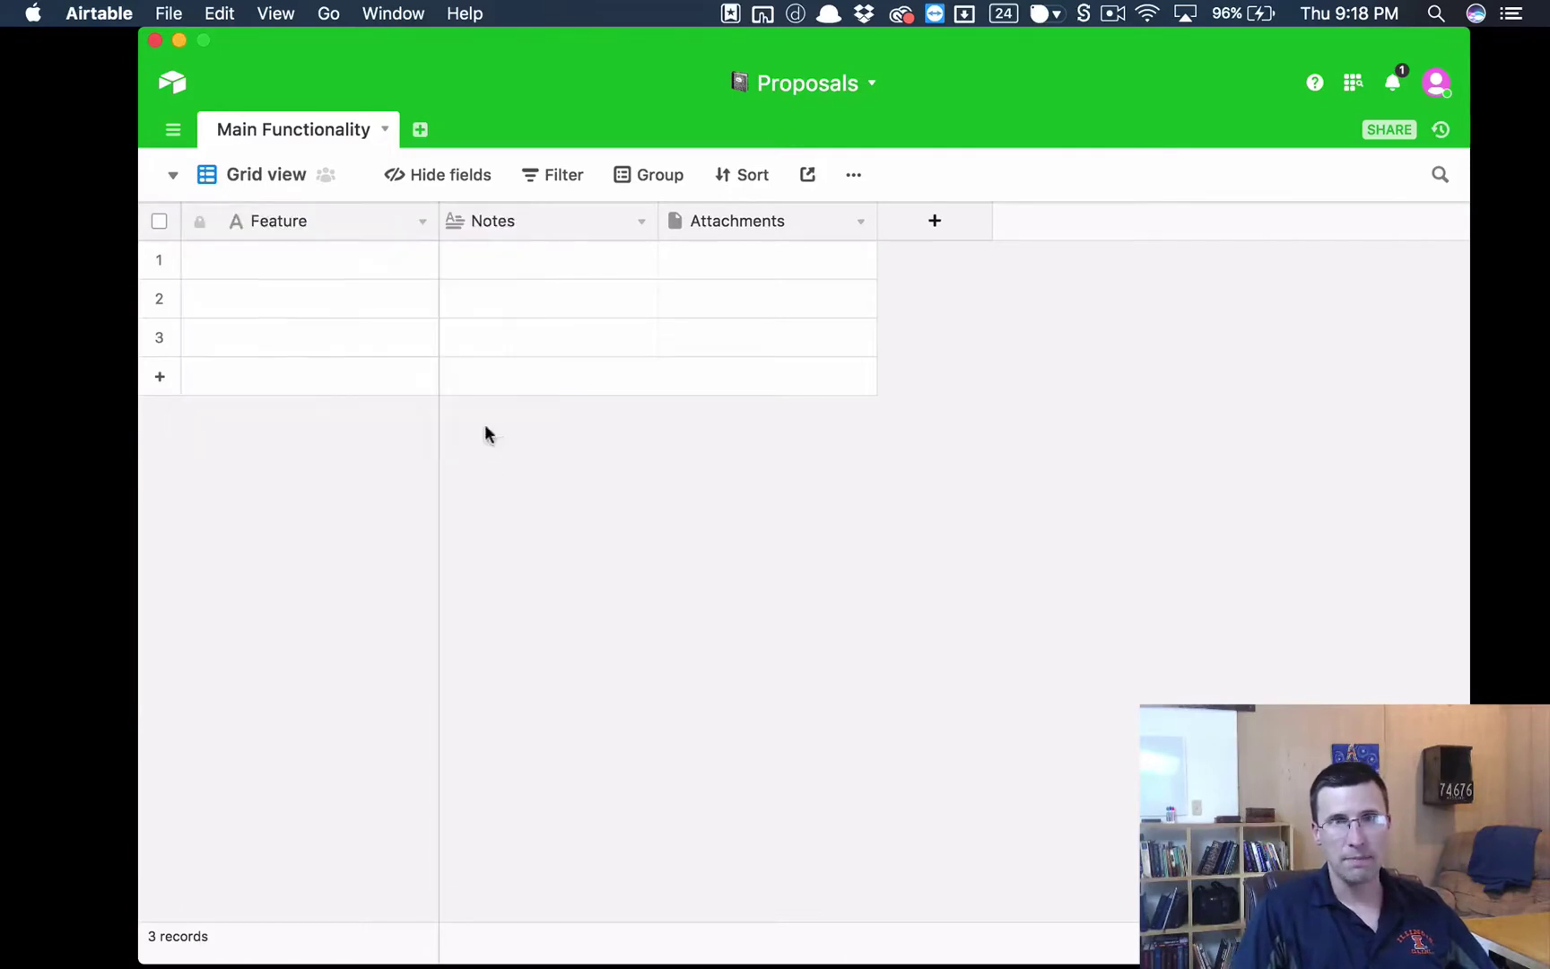
click(860, 222)
click(794, 713)
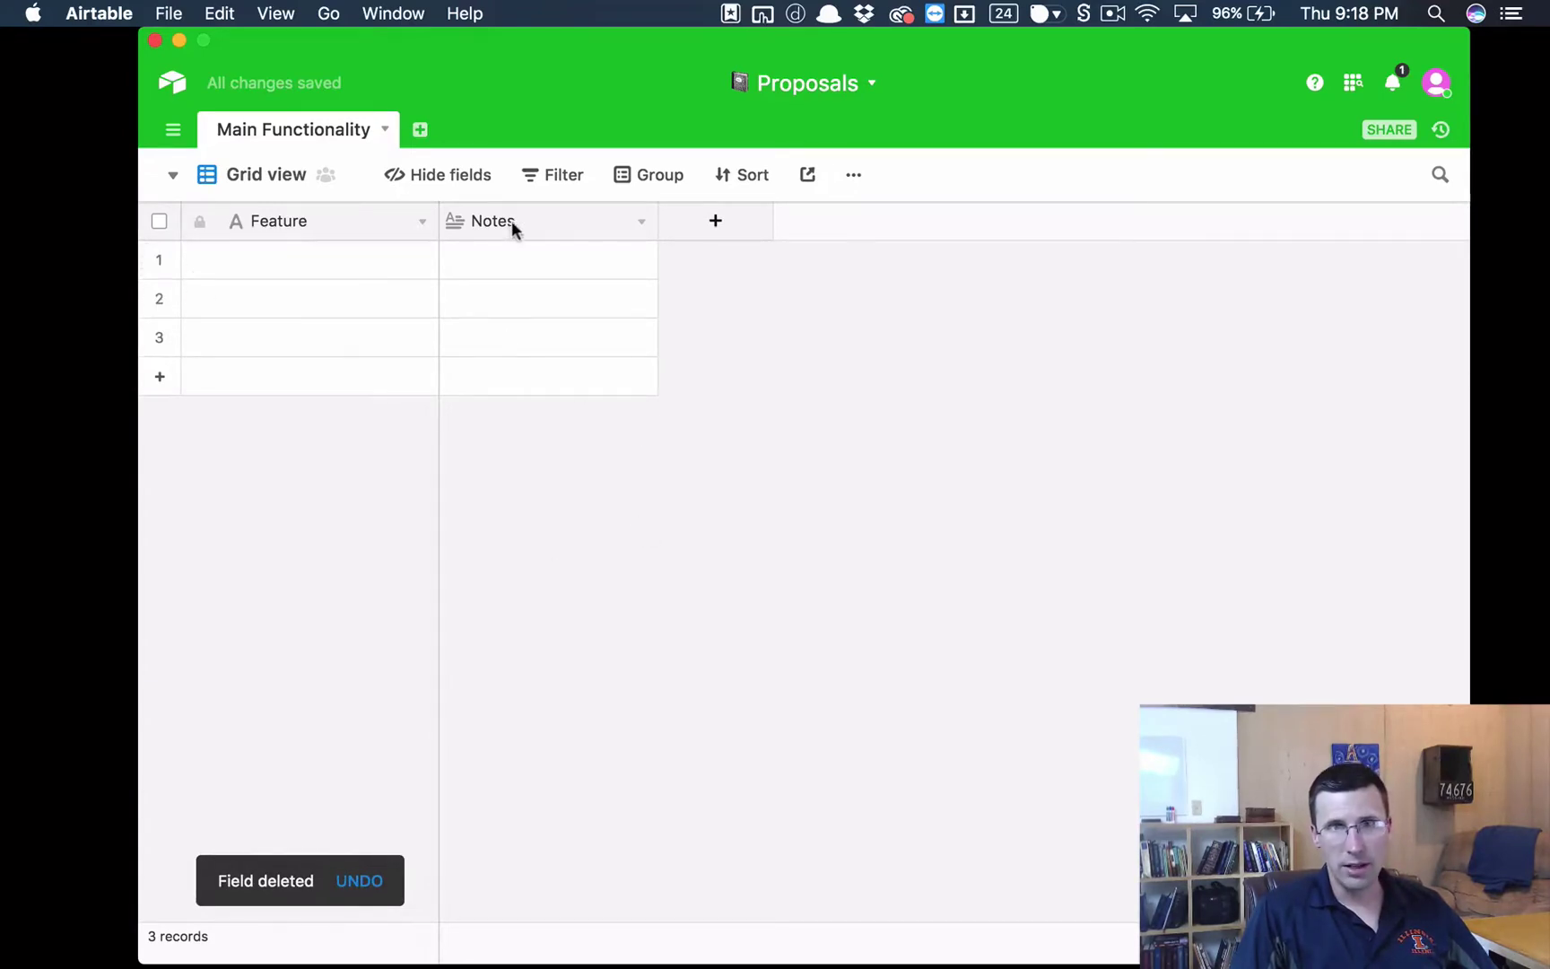
Add a Sub Tasks link field that creates a new Sub Tasks table, then save its settings
click(717, 223)
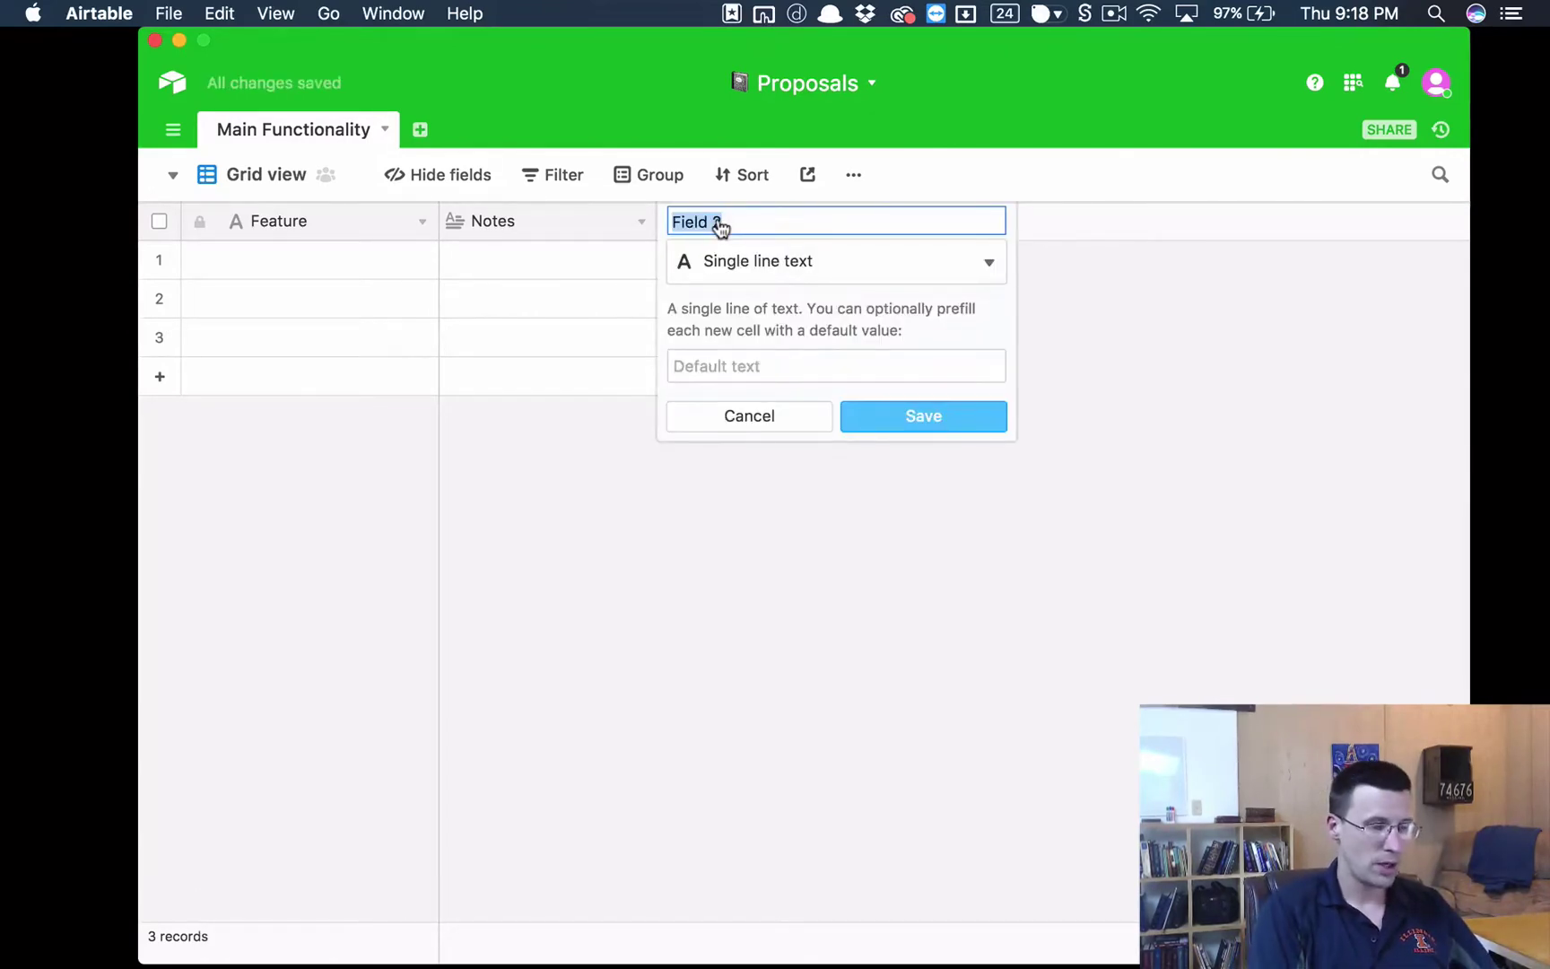
text(Sub Ta)
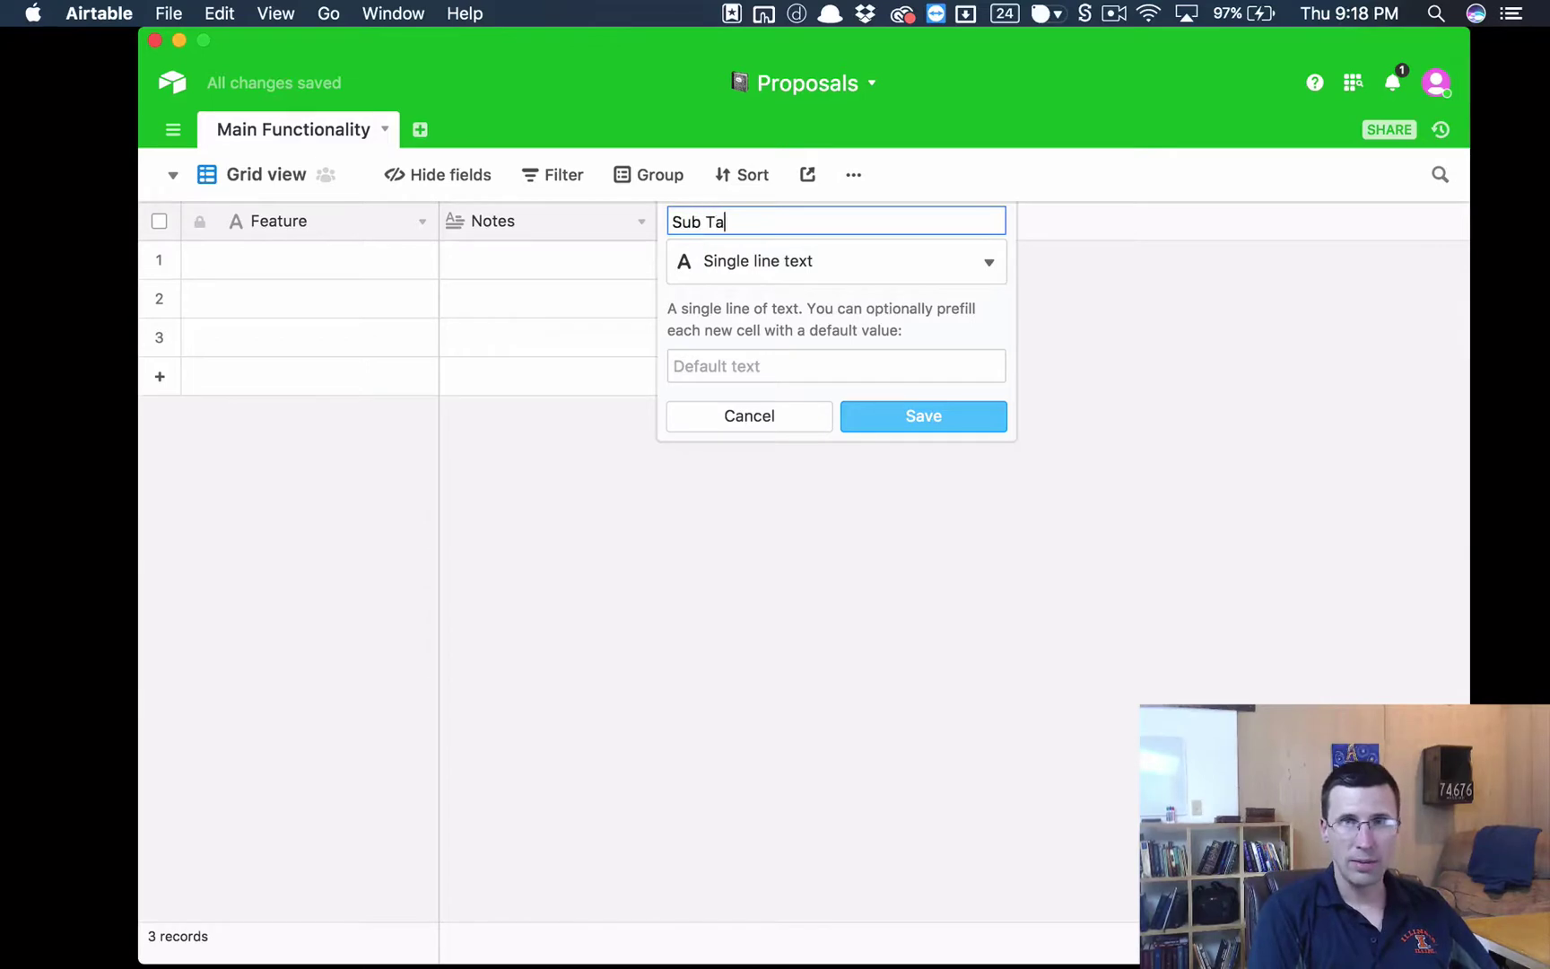
text(sks)
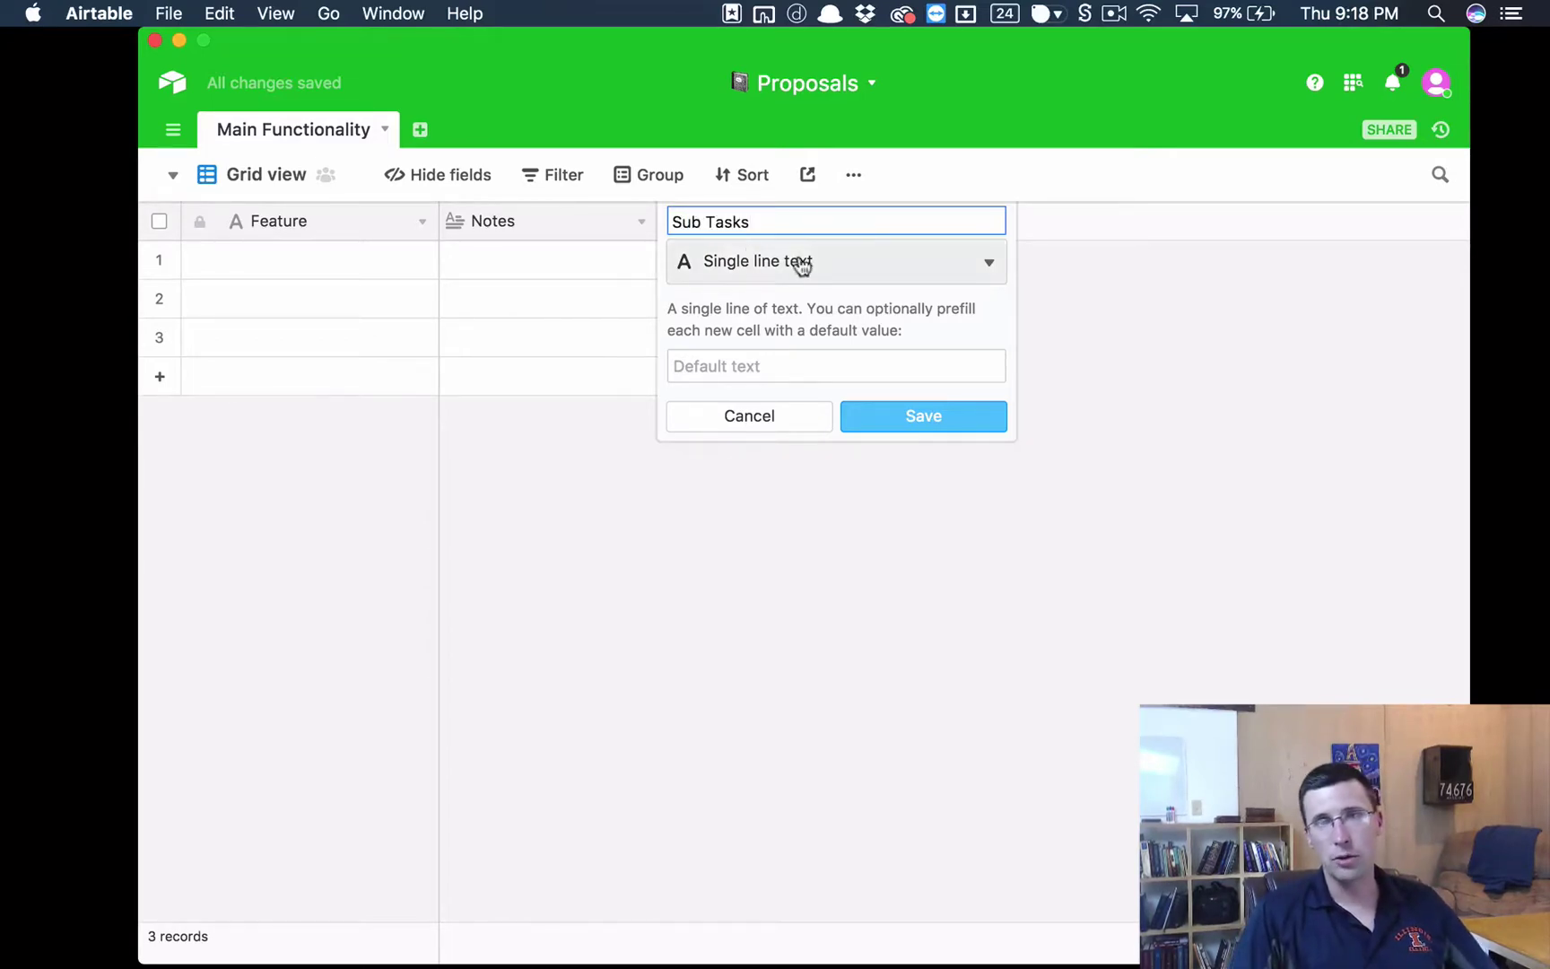
click(917, 271)
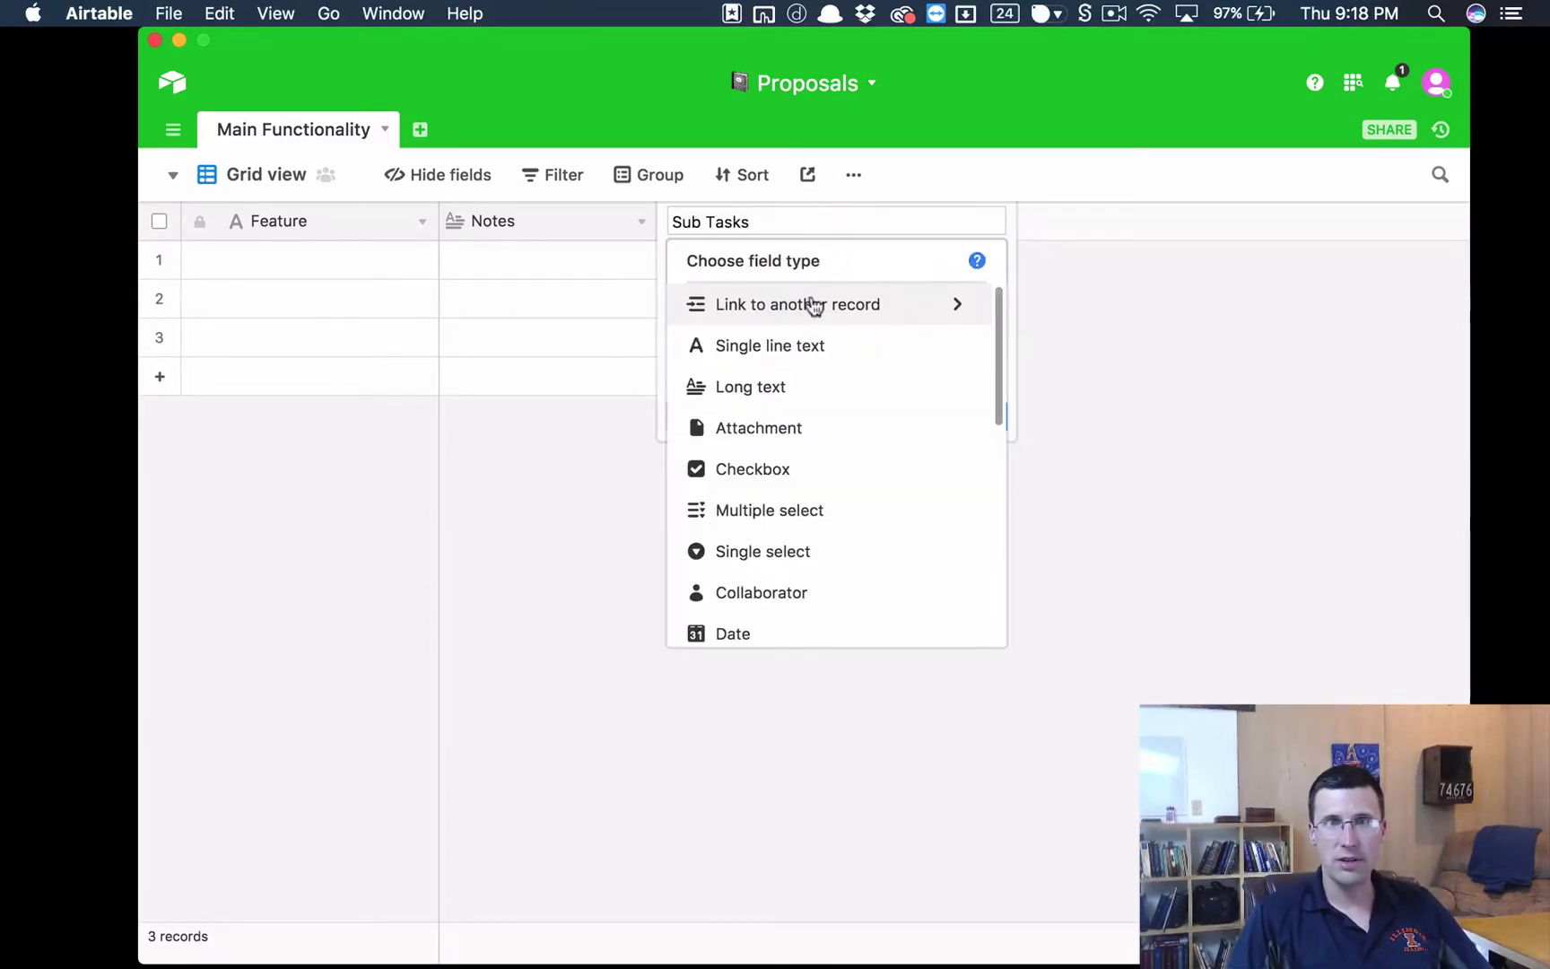
click(830, 306)
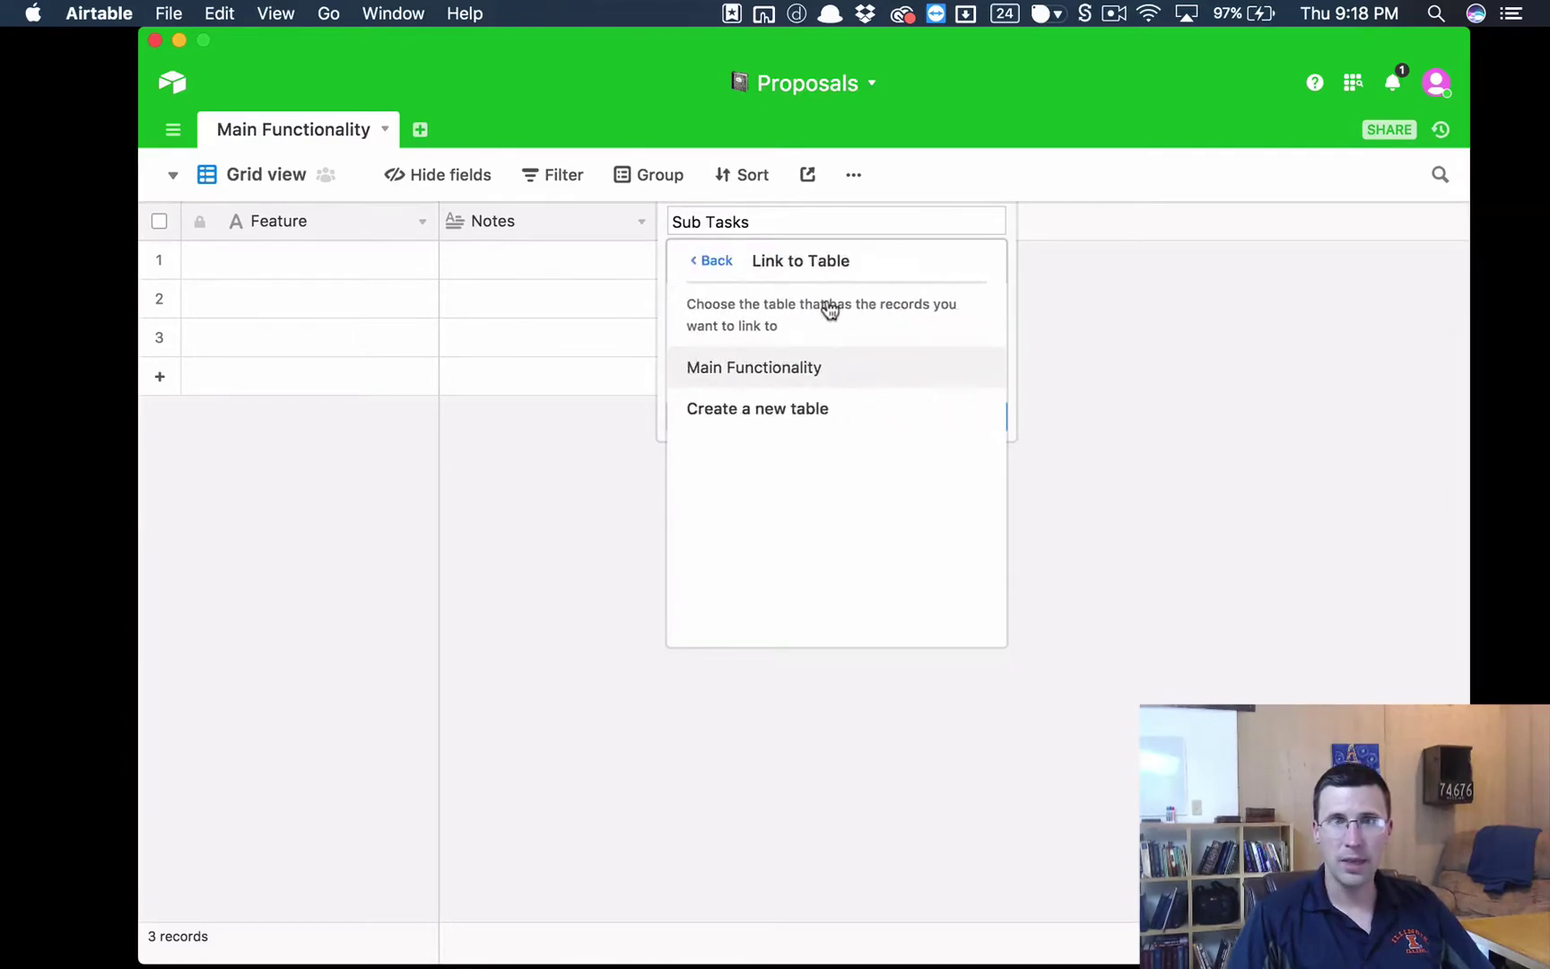
click(759, 418)
click(755, 391)
key(super+a)
text(Sub Tasks)
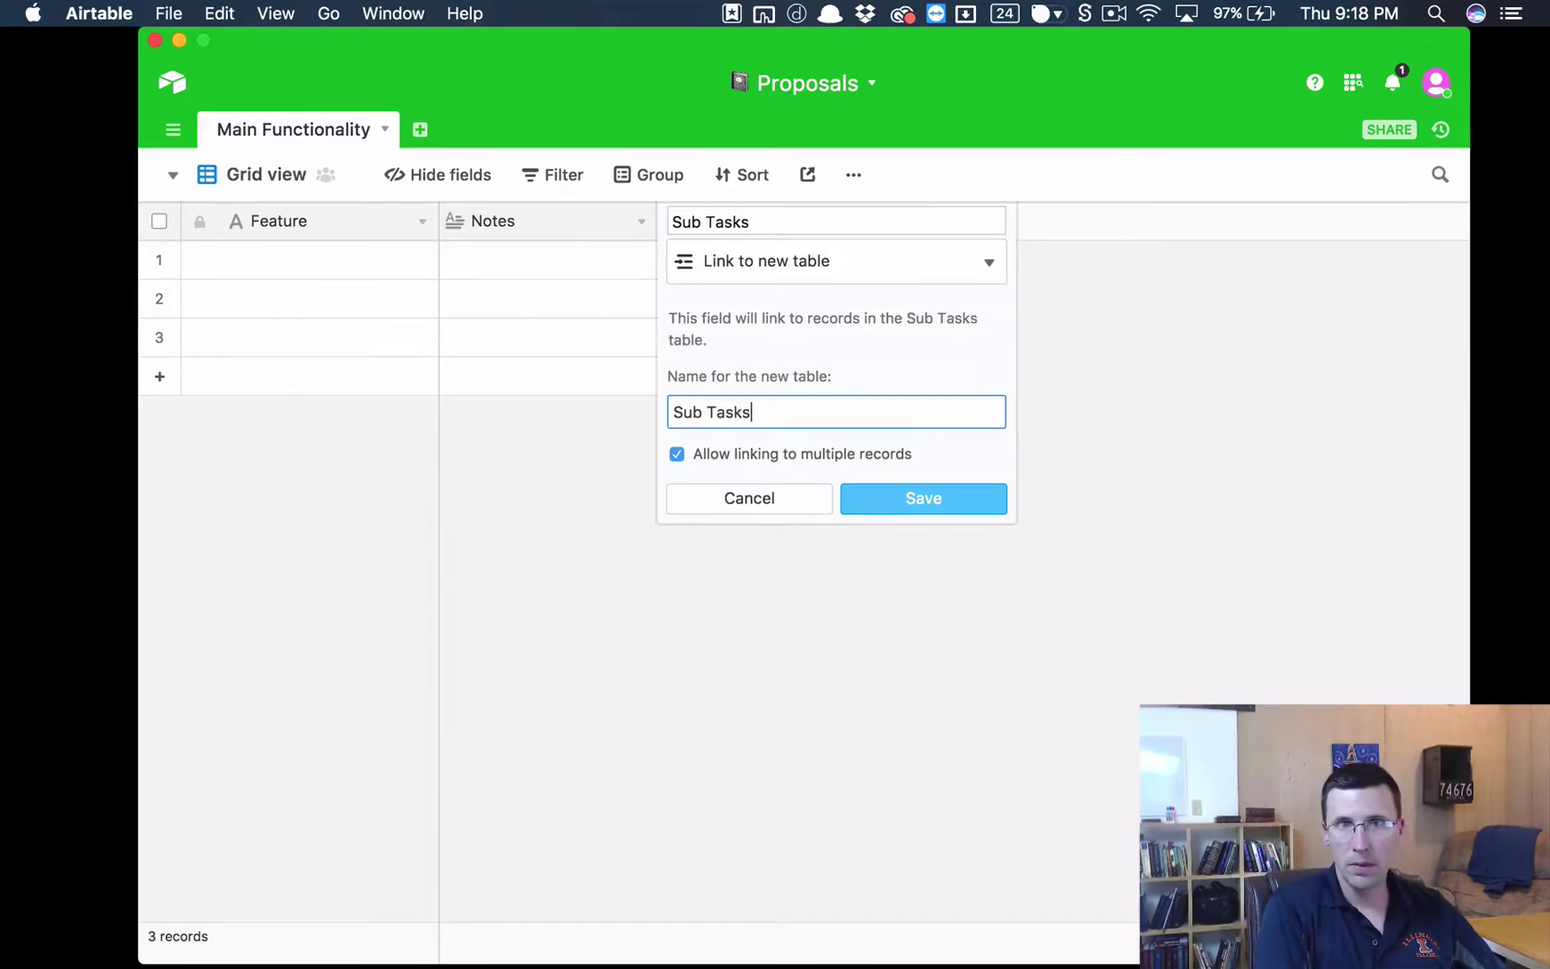
key(Return)
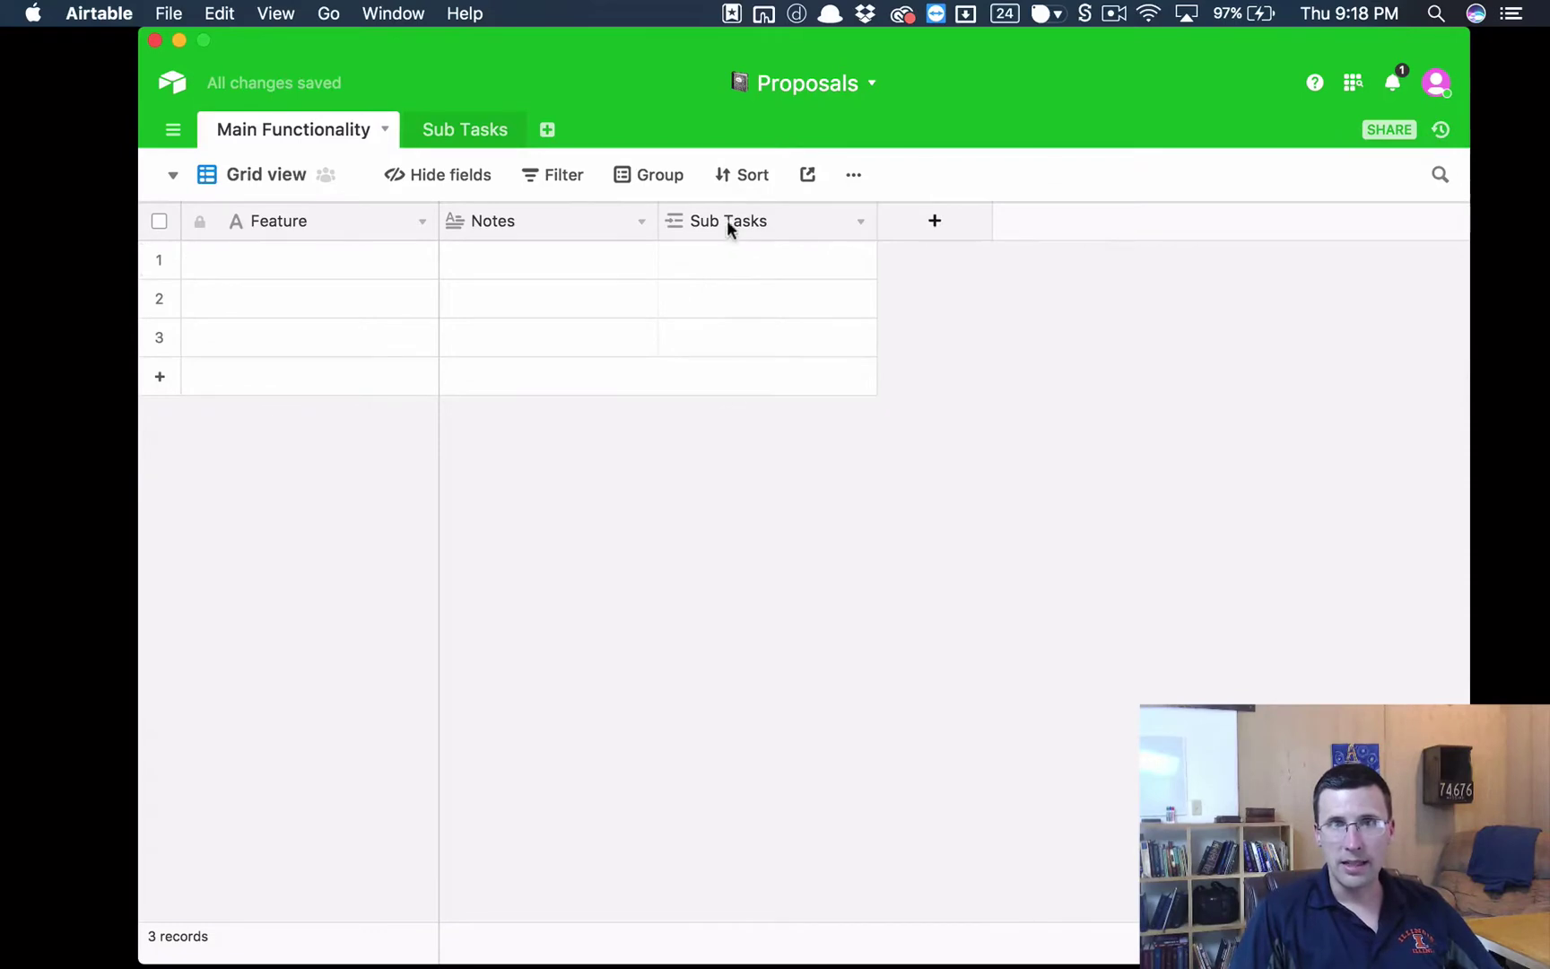
click(859, 221)
click(812, 260)
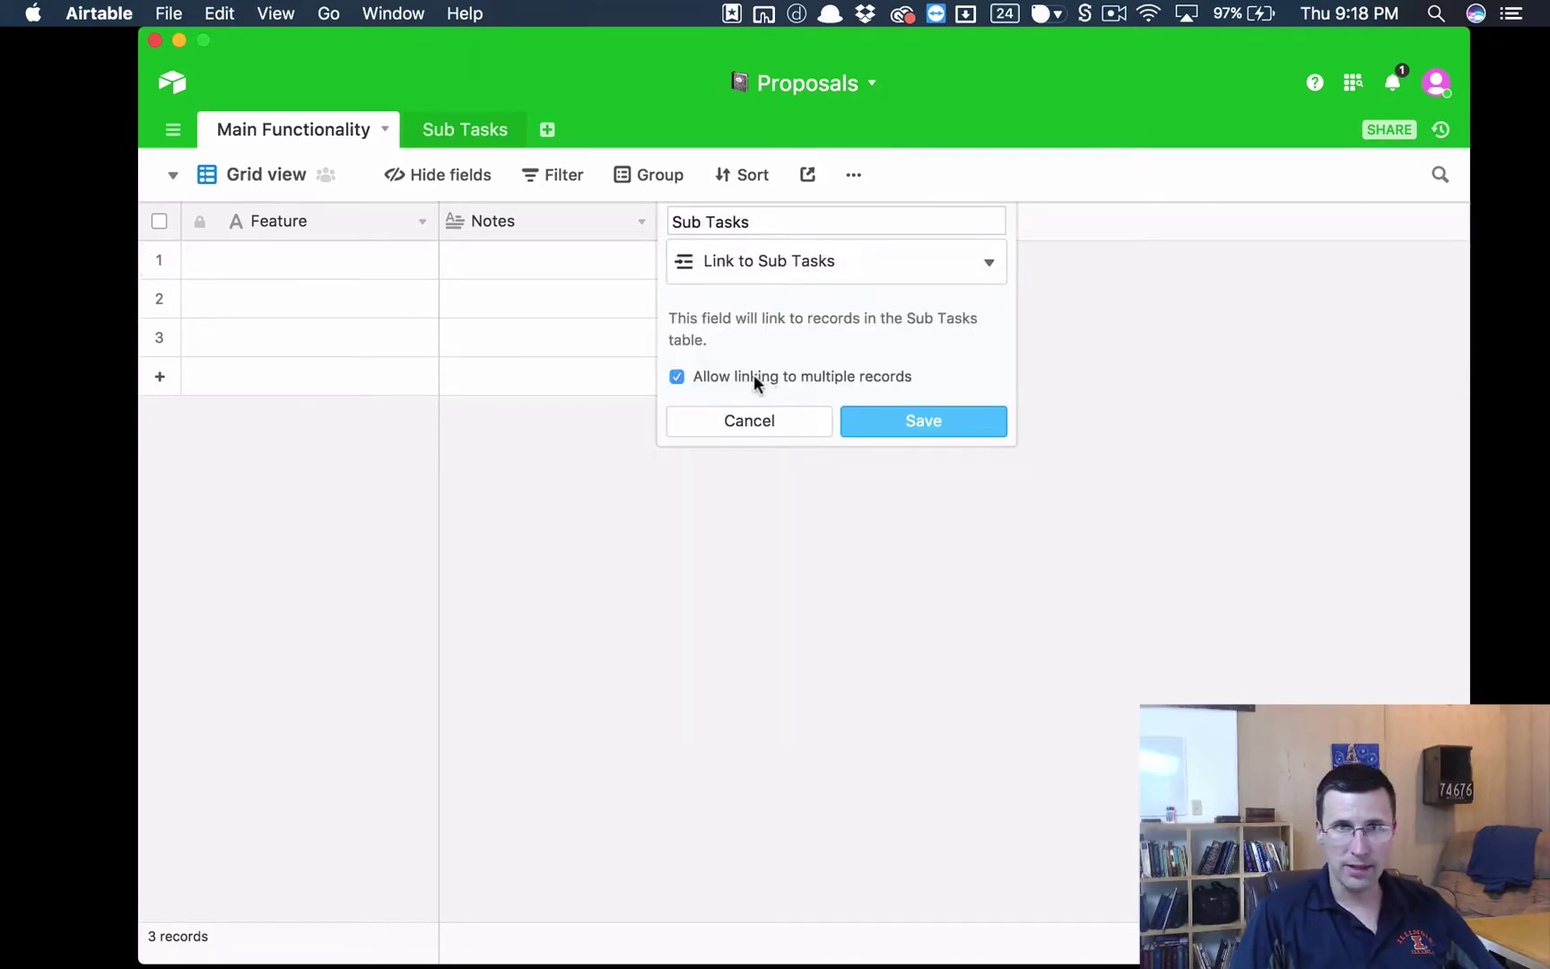
click(904, 427)
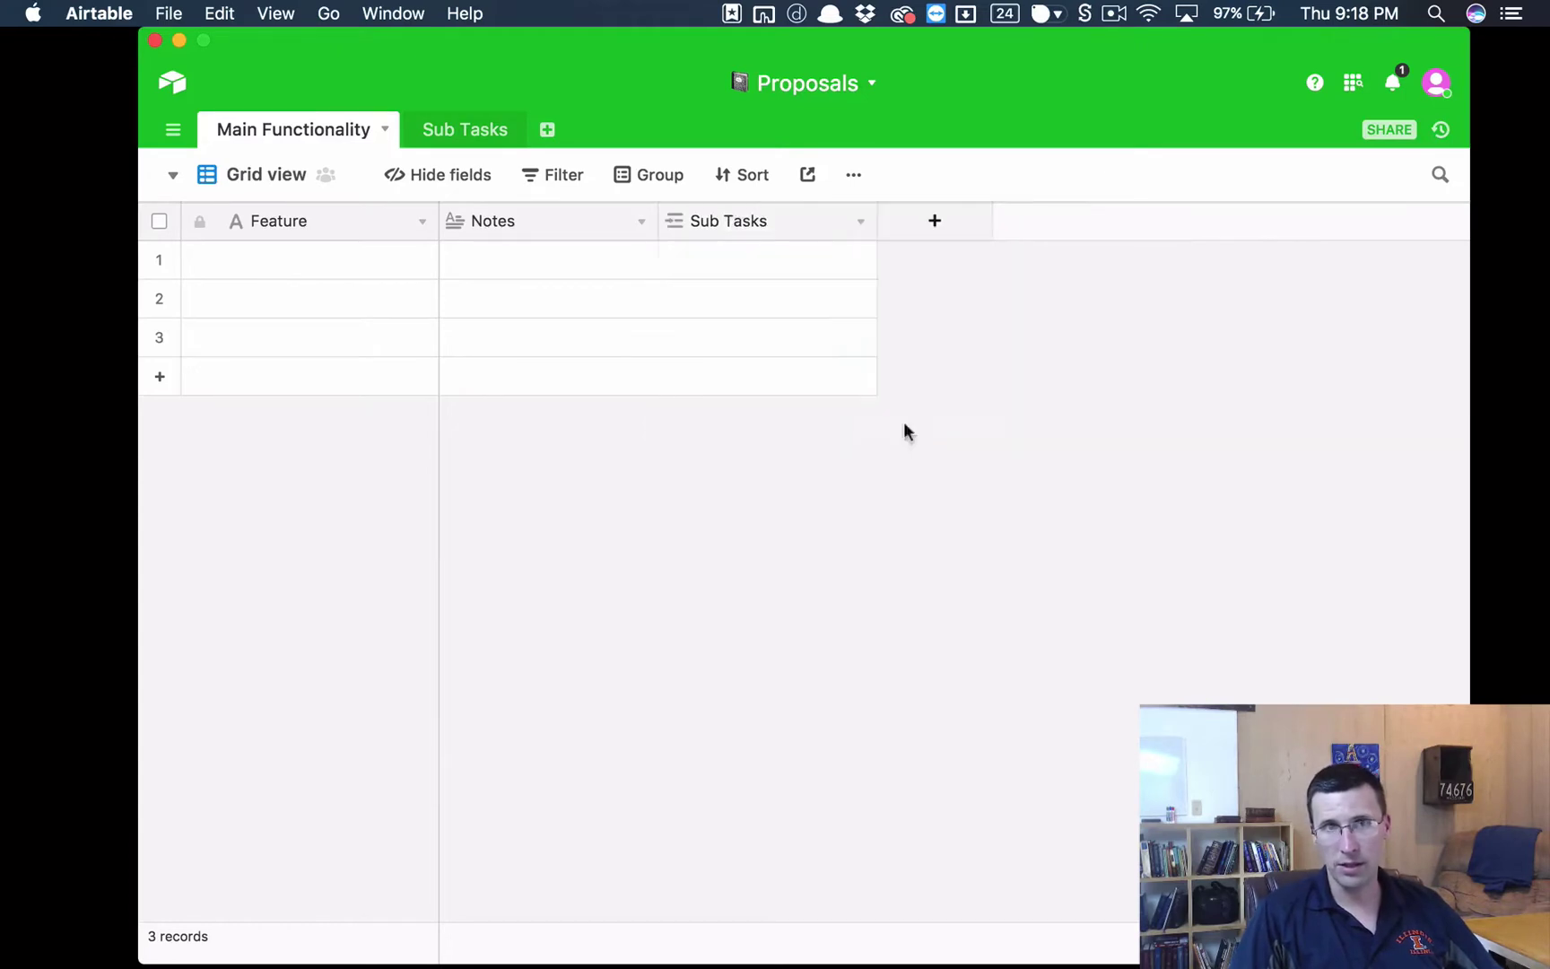
In the Sub Tasks table, rename the Name field to Task
click(455, 142)
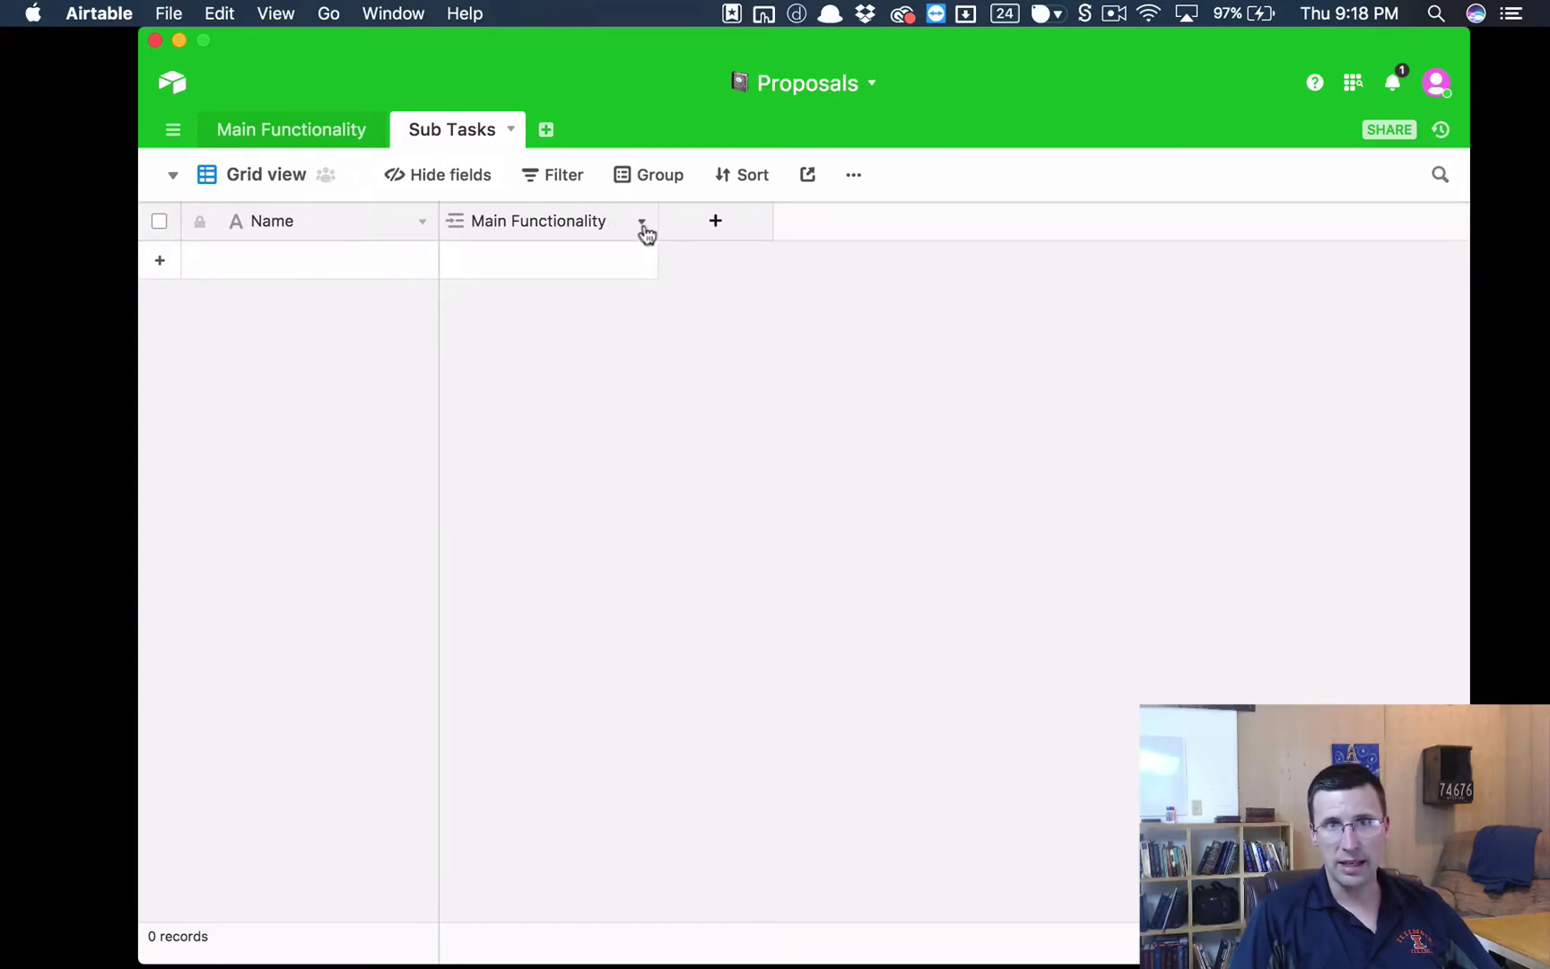
click(312, 132)
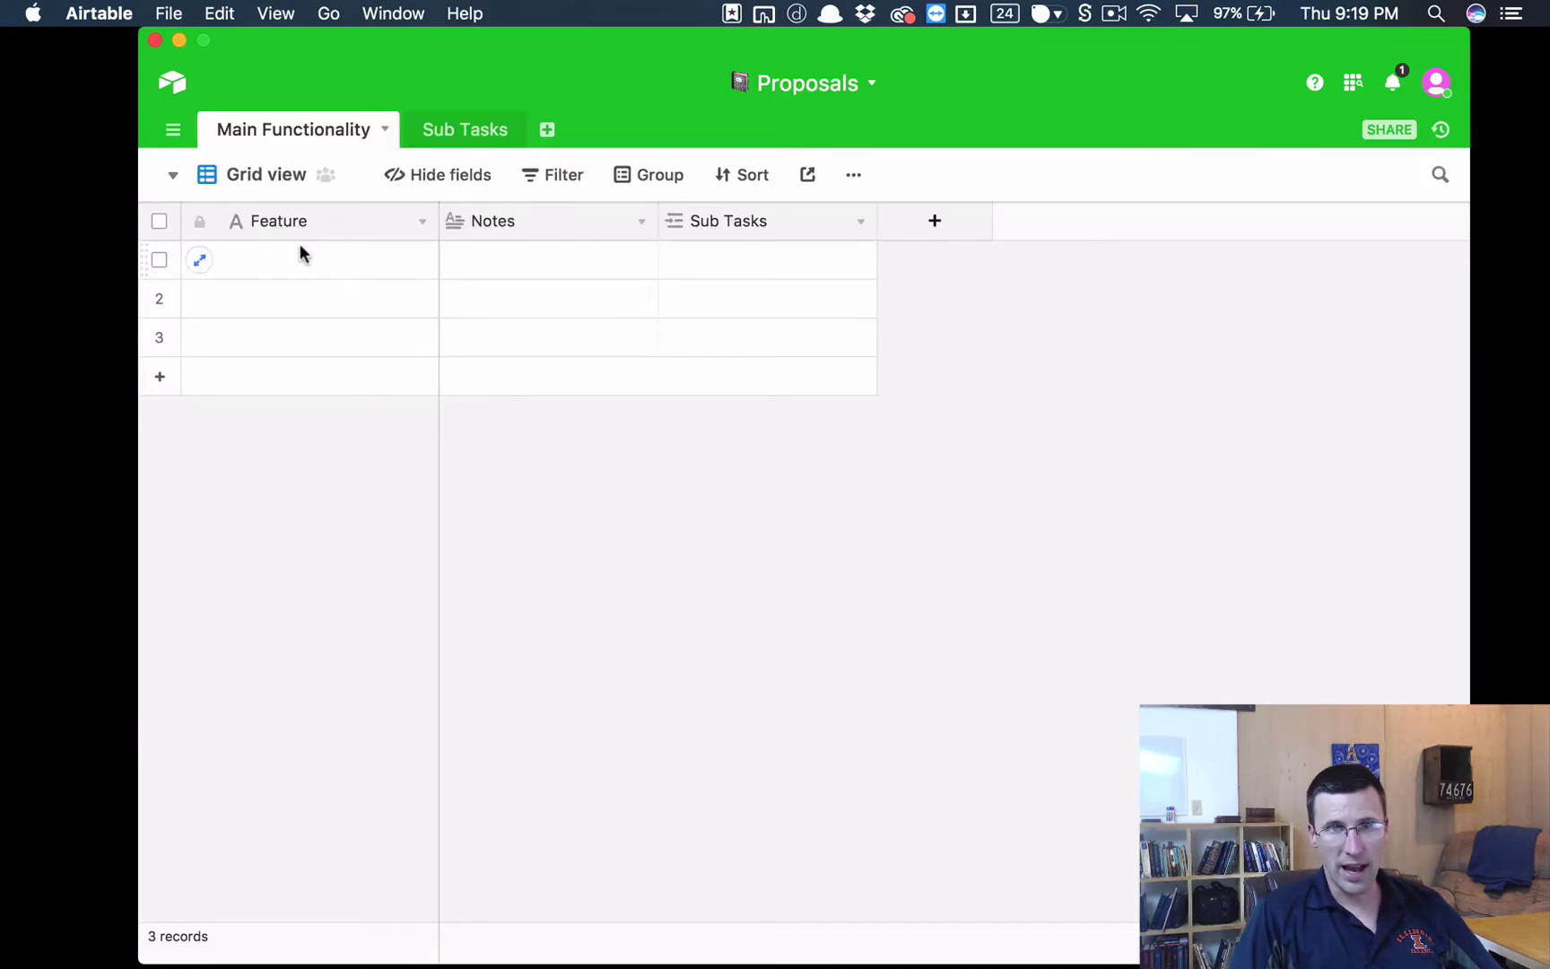
click(481, 131)
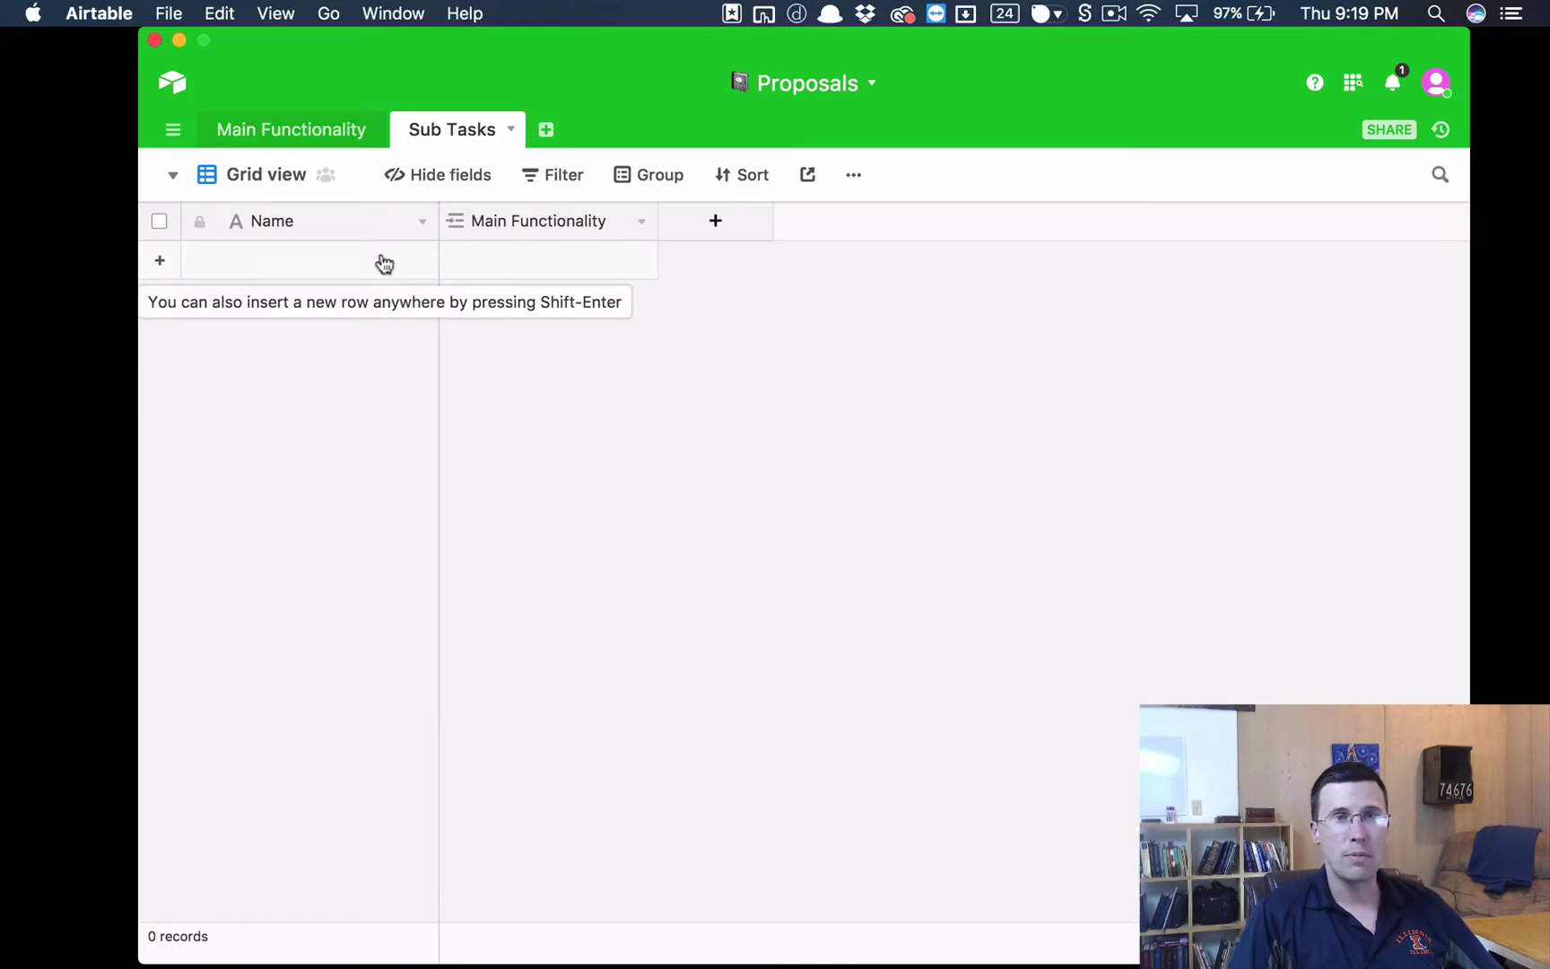
click(421, 222)
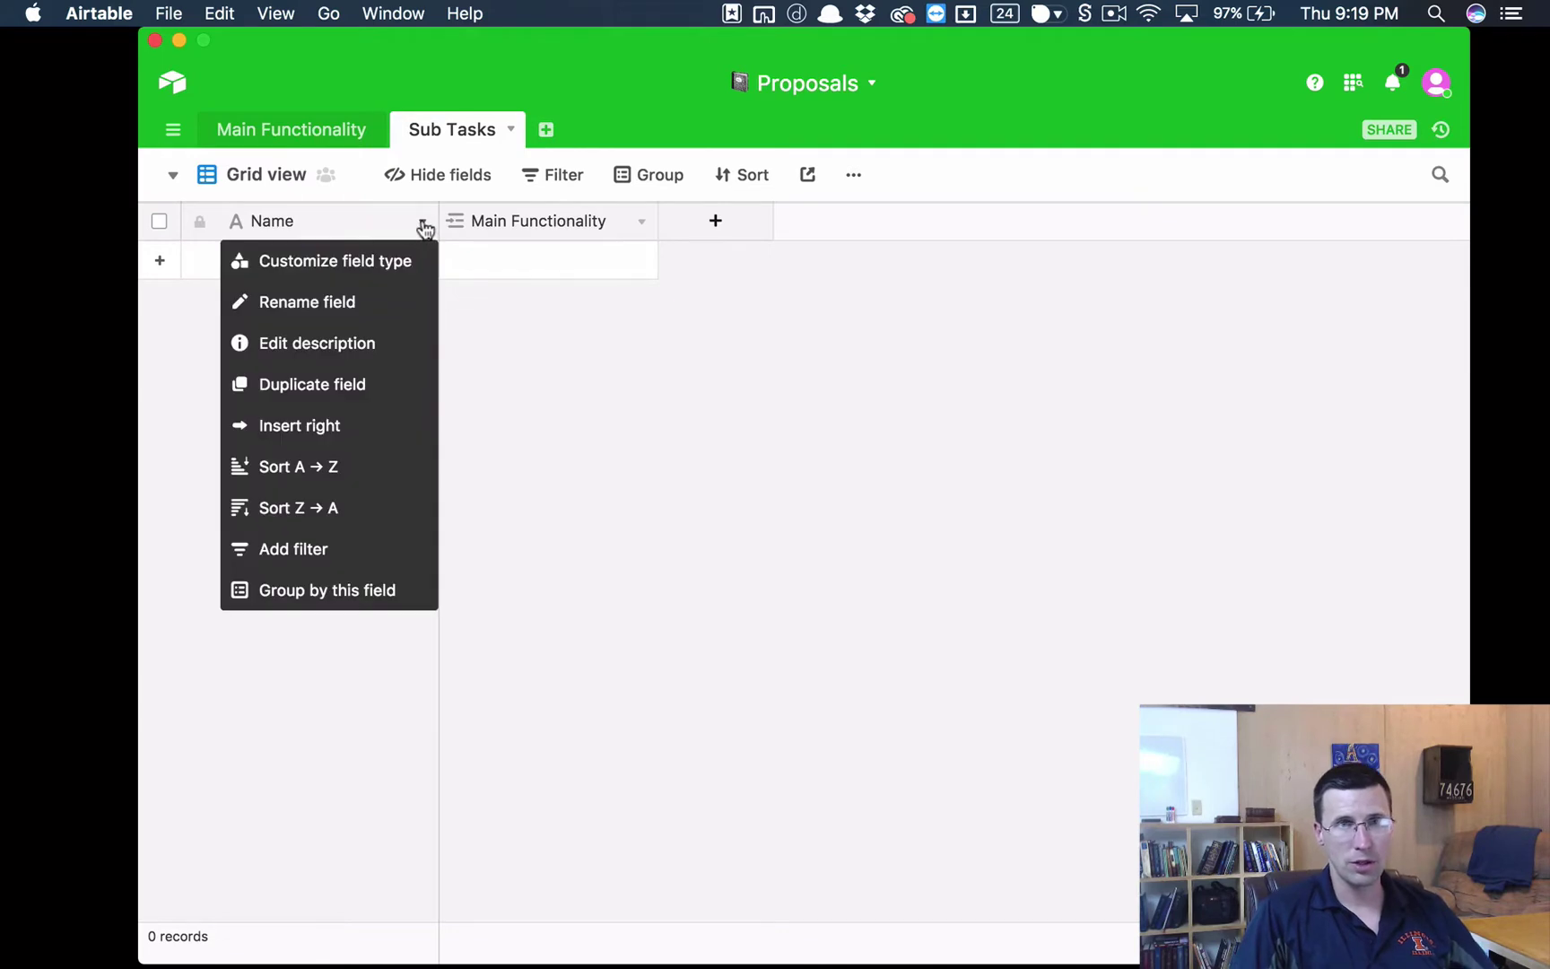
click(396, 261)
click(362, 232)
double_click(363, 231)
text(Task)
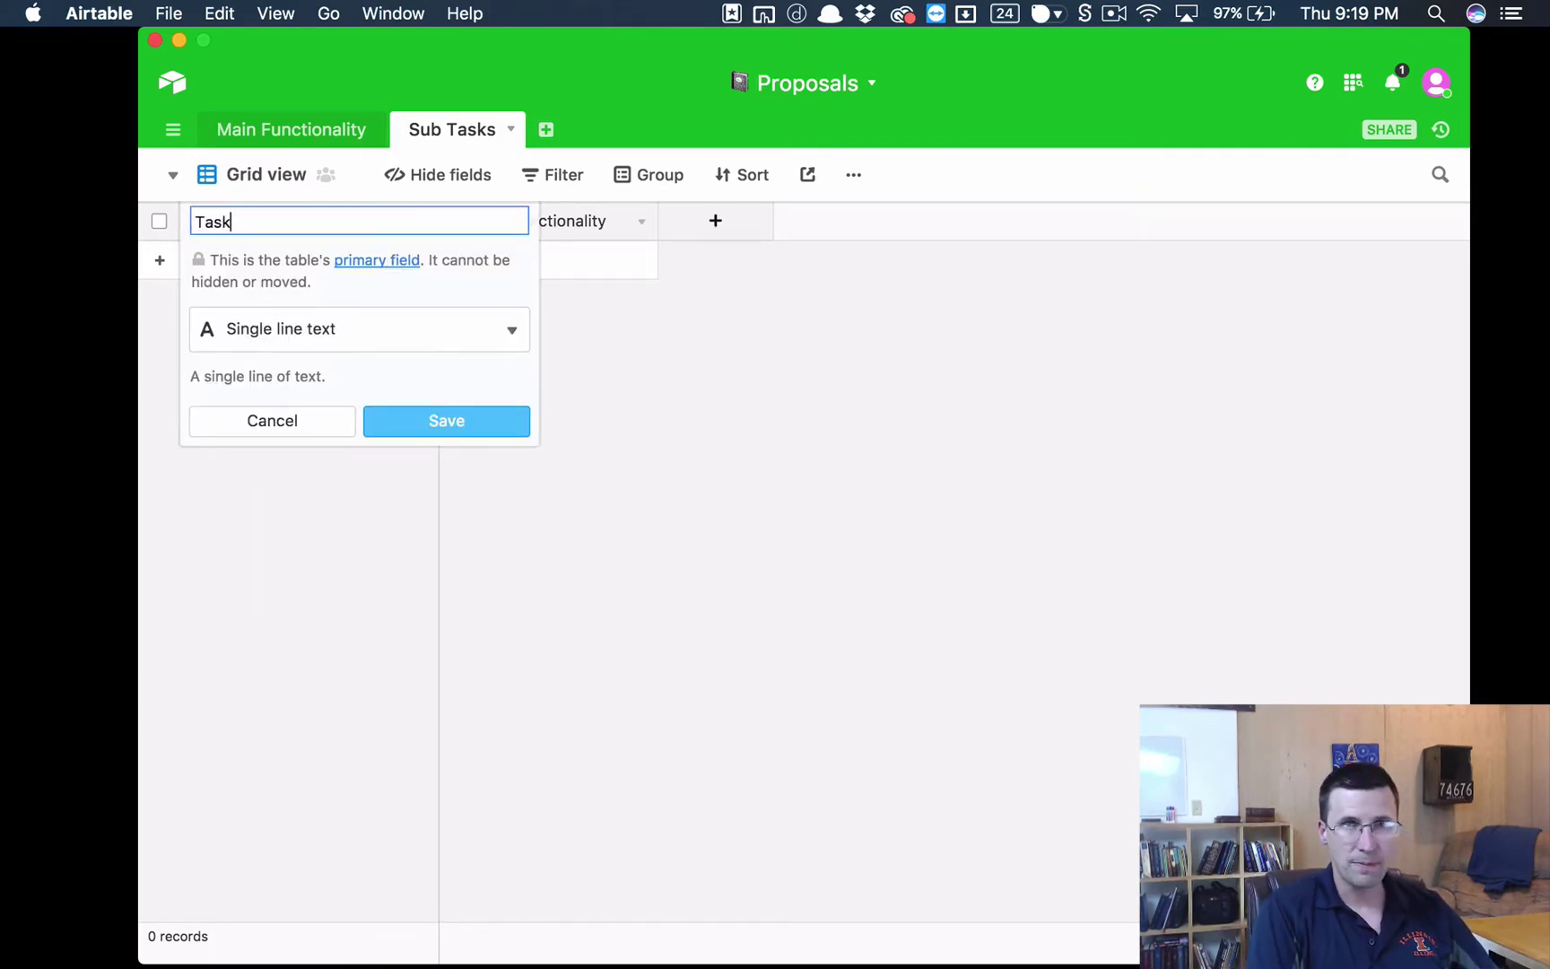
key(Return)
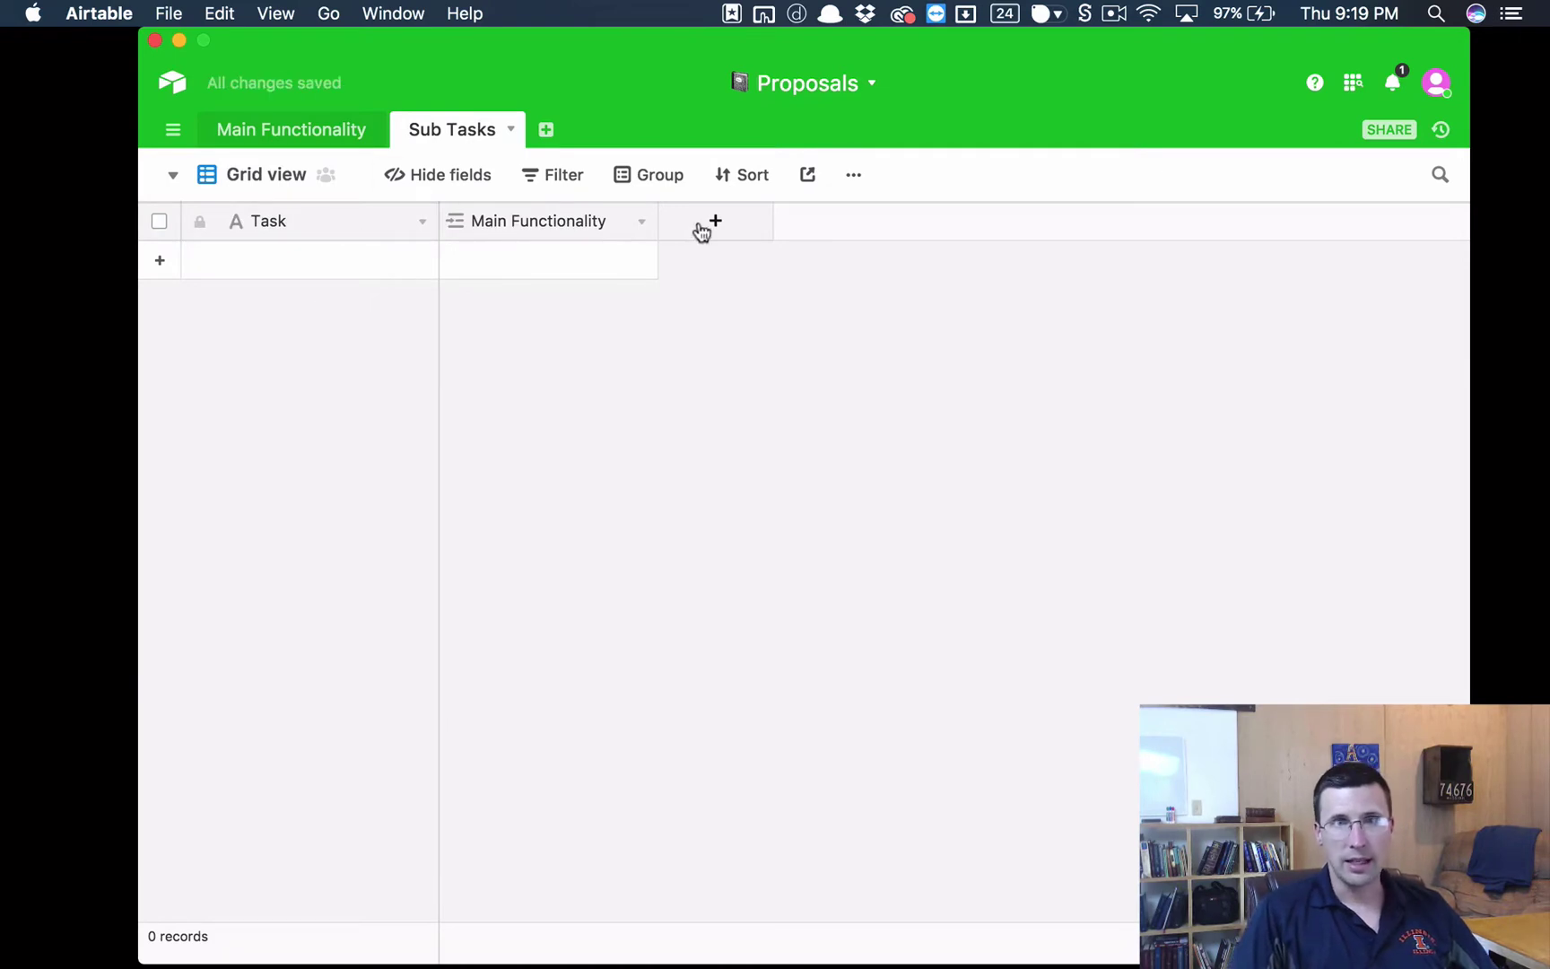
Add a long-text Explanation field and move it before Main Functionality
click(702, 231)
text(Explanation)
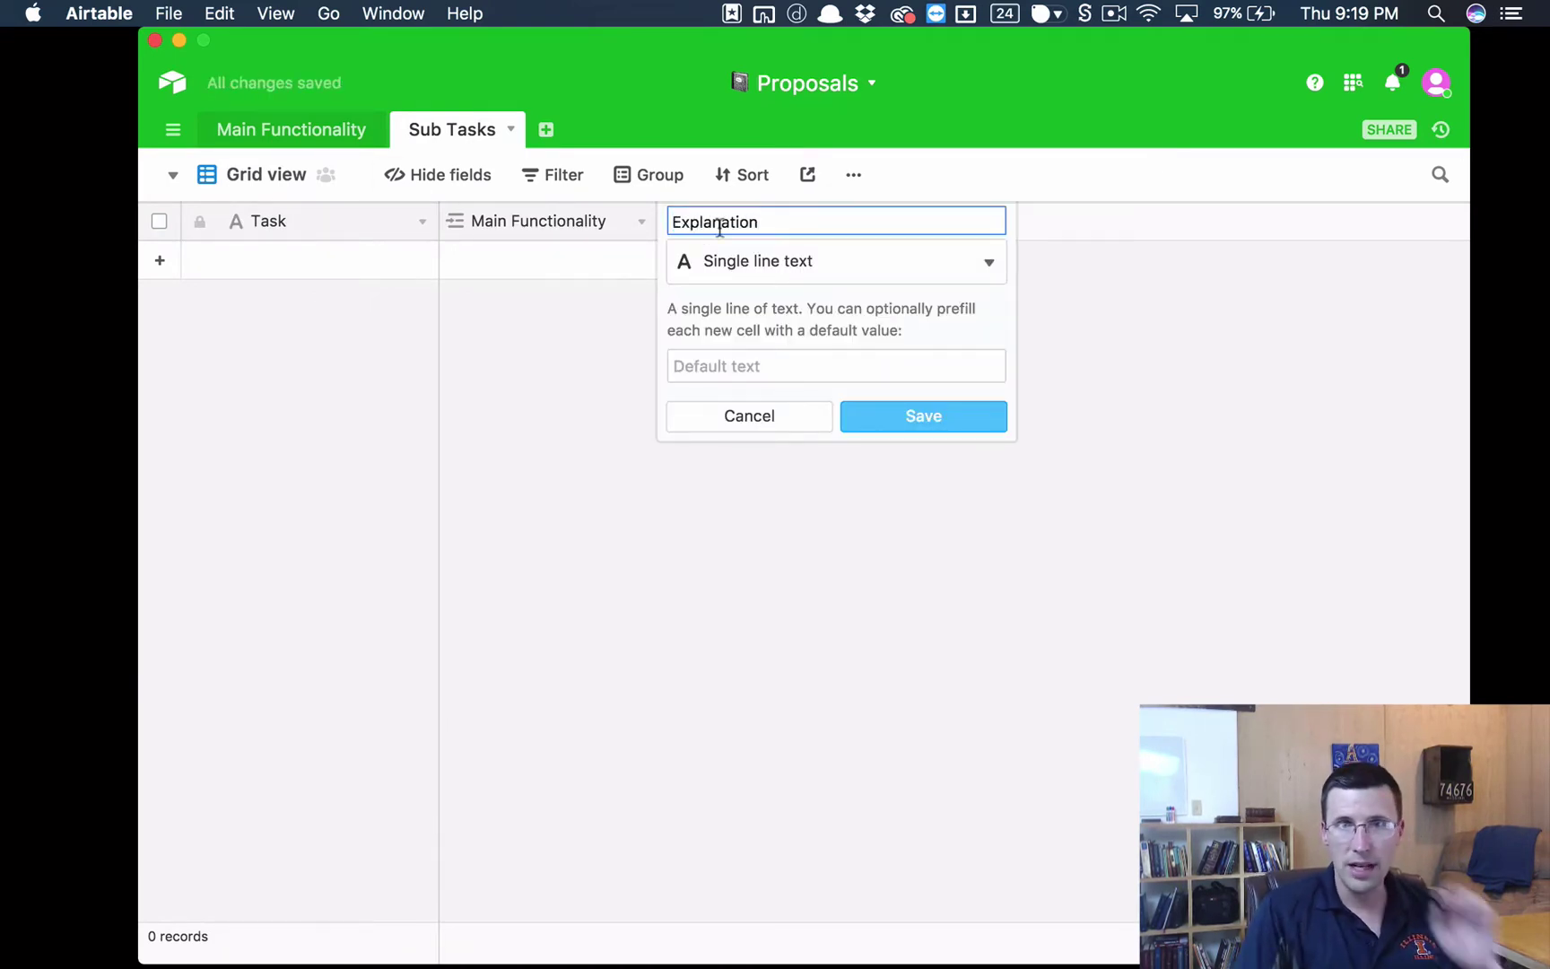
click(764, 261)
click(821, 410)
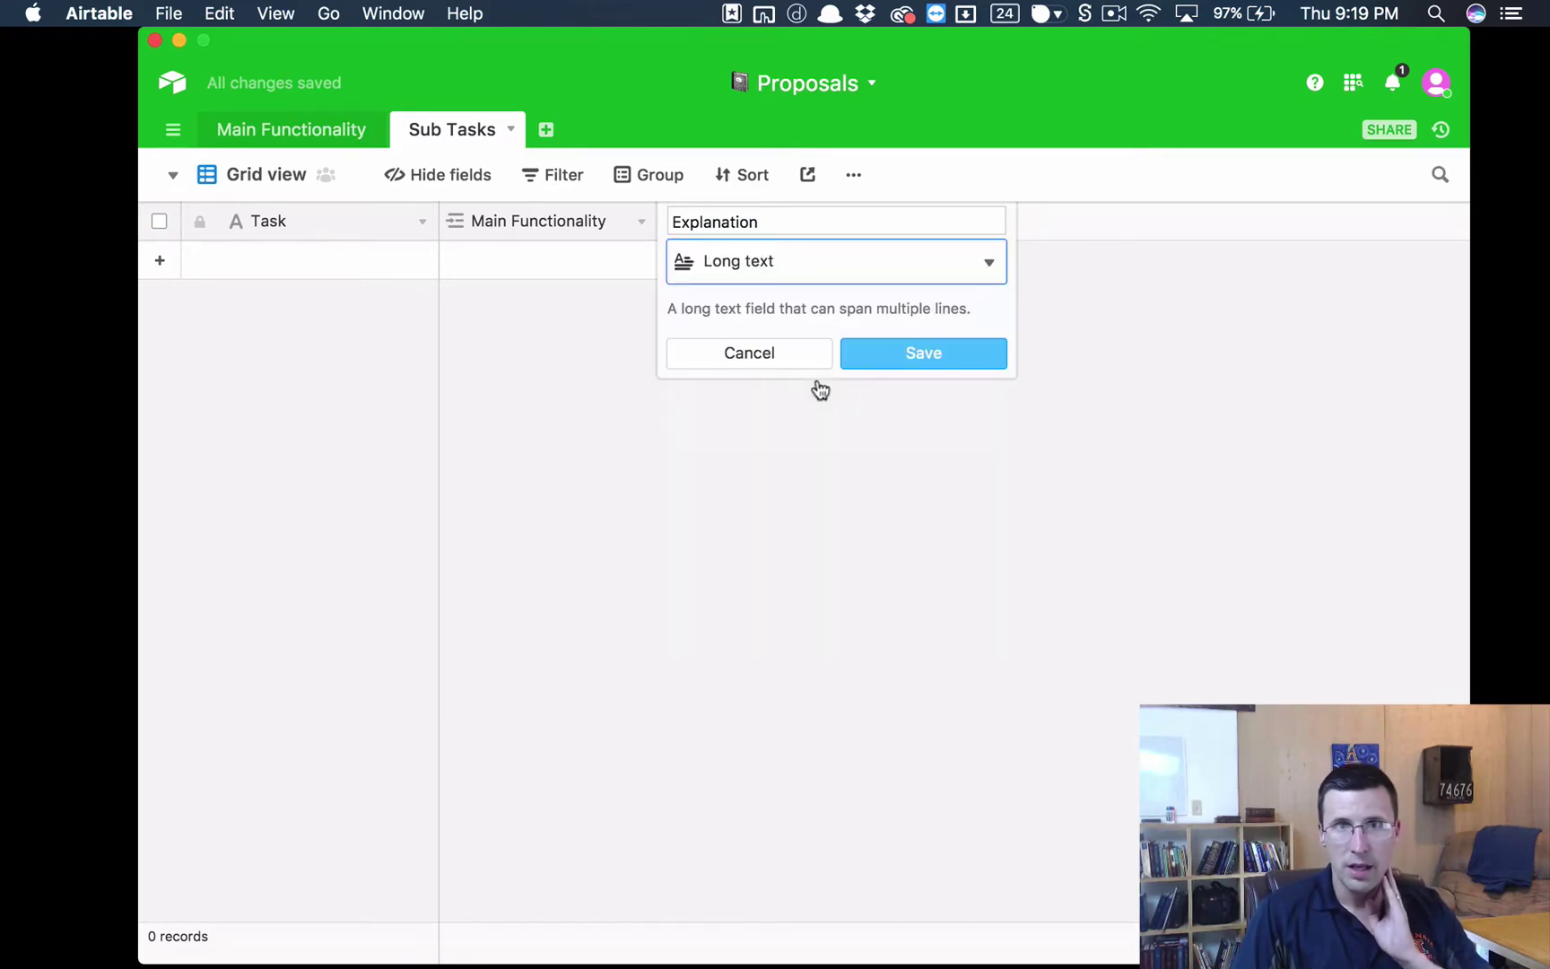
click(906, 350)
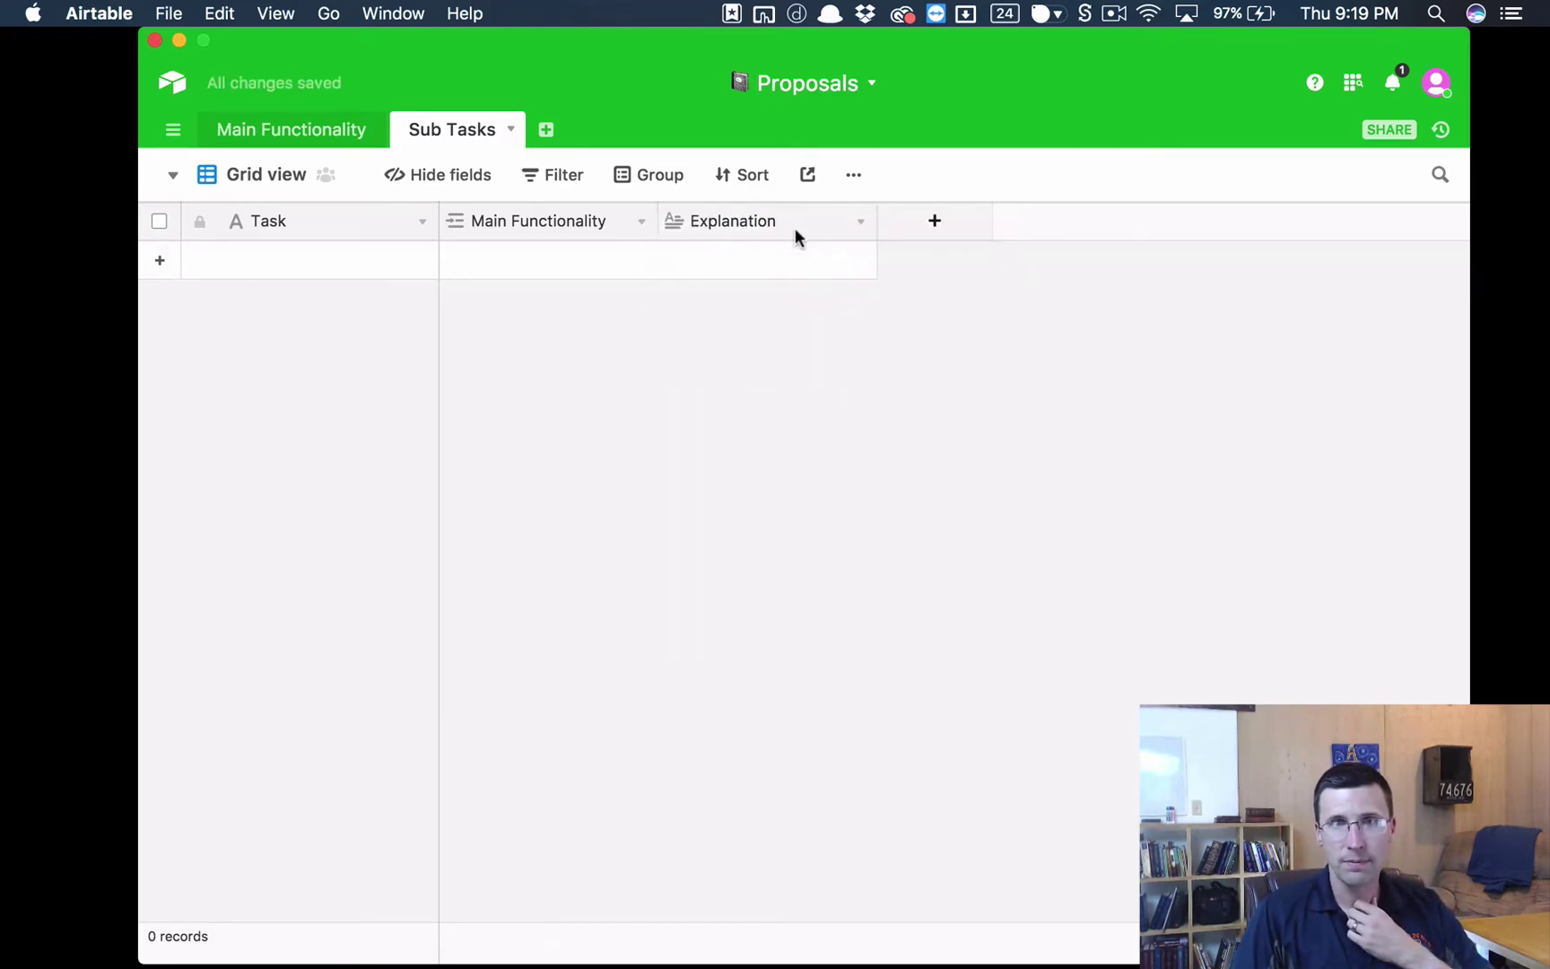
drag(796, 222, 439, 237)
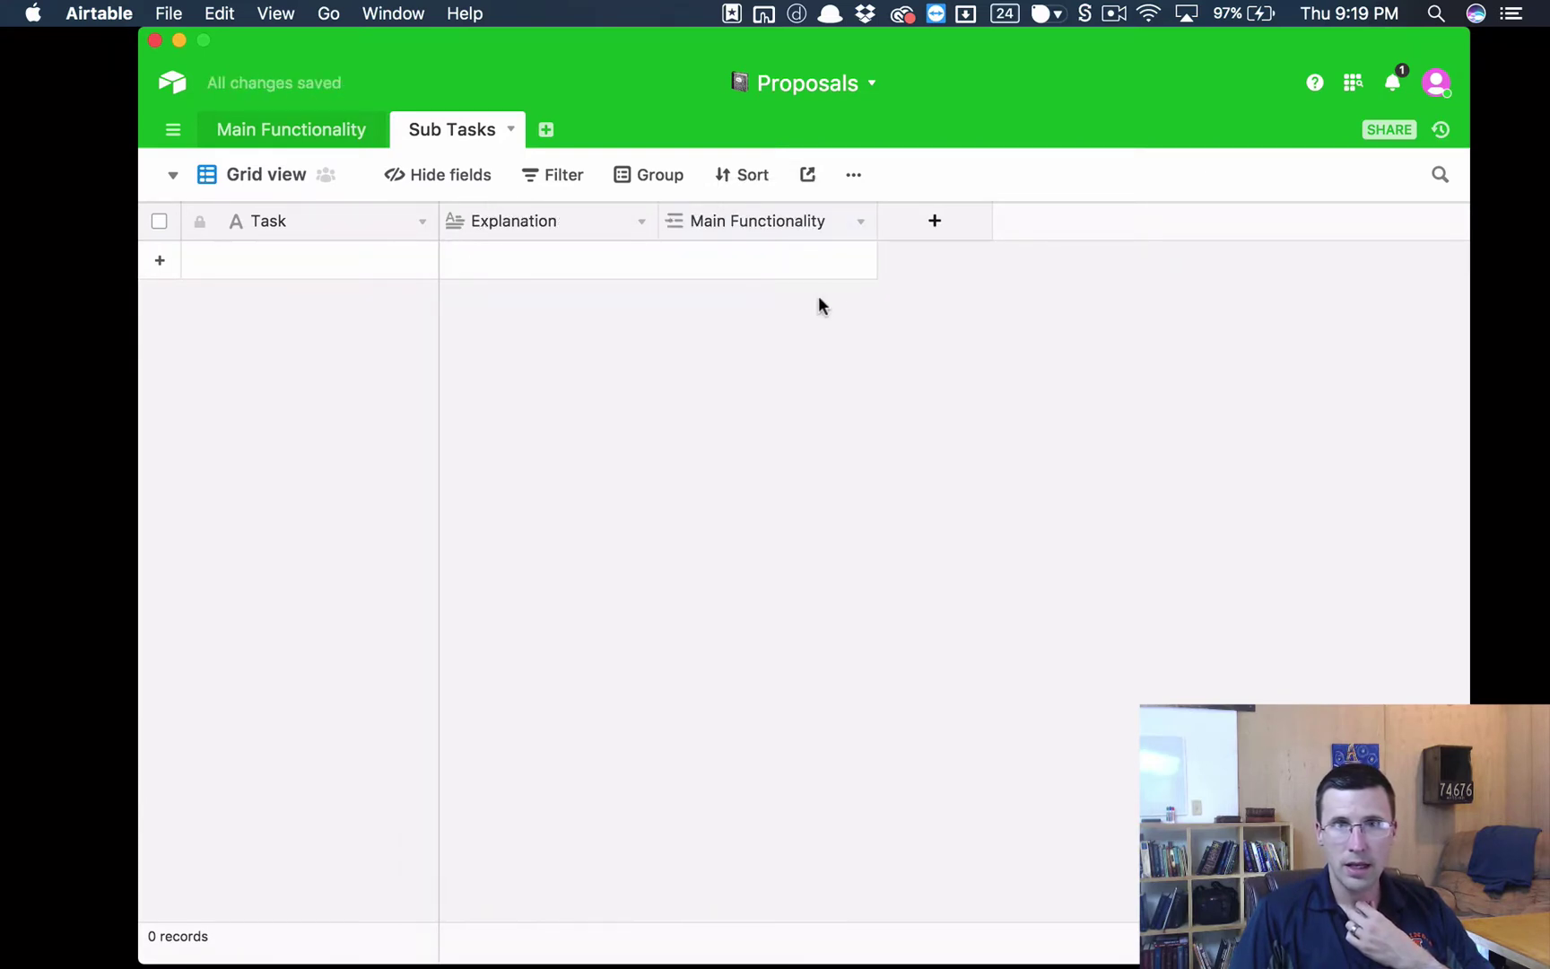
Add a Dev Hours Number field with Integer format
click(915, 230)
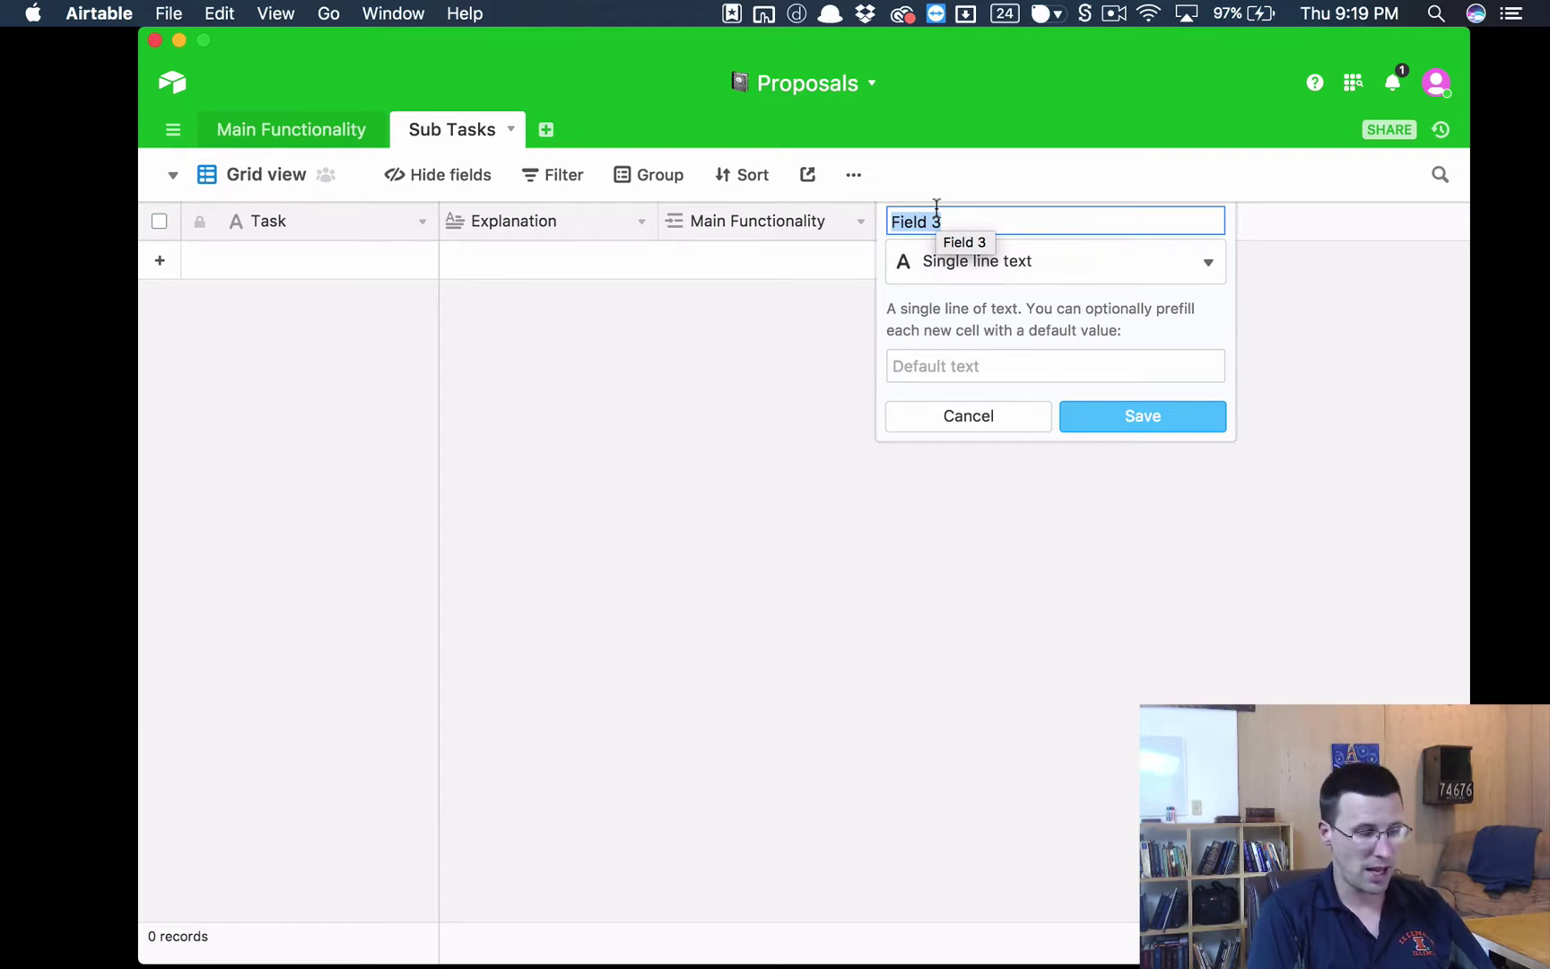
text(Dev H)
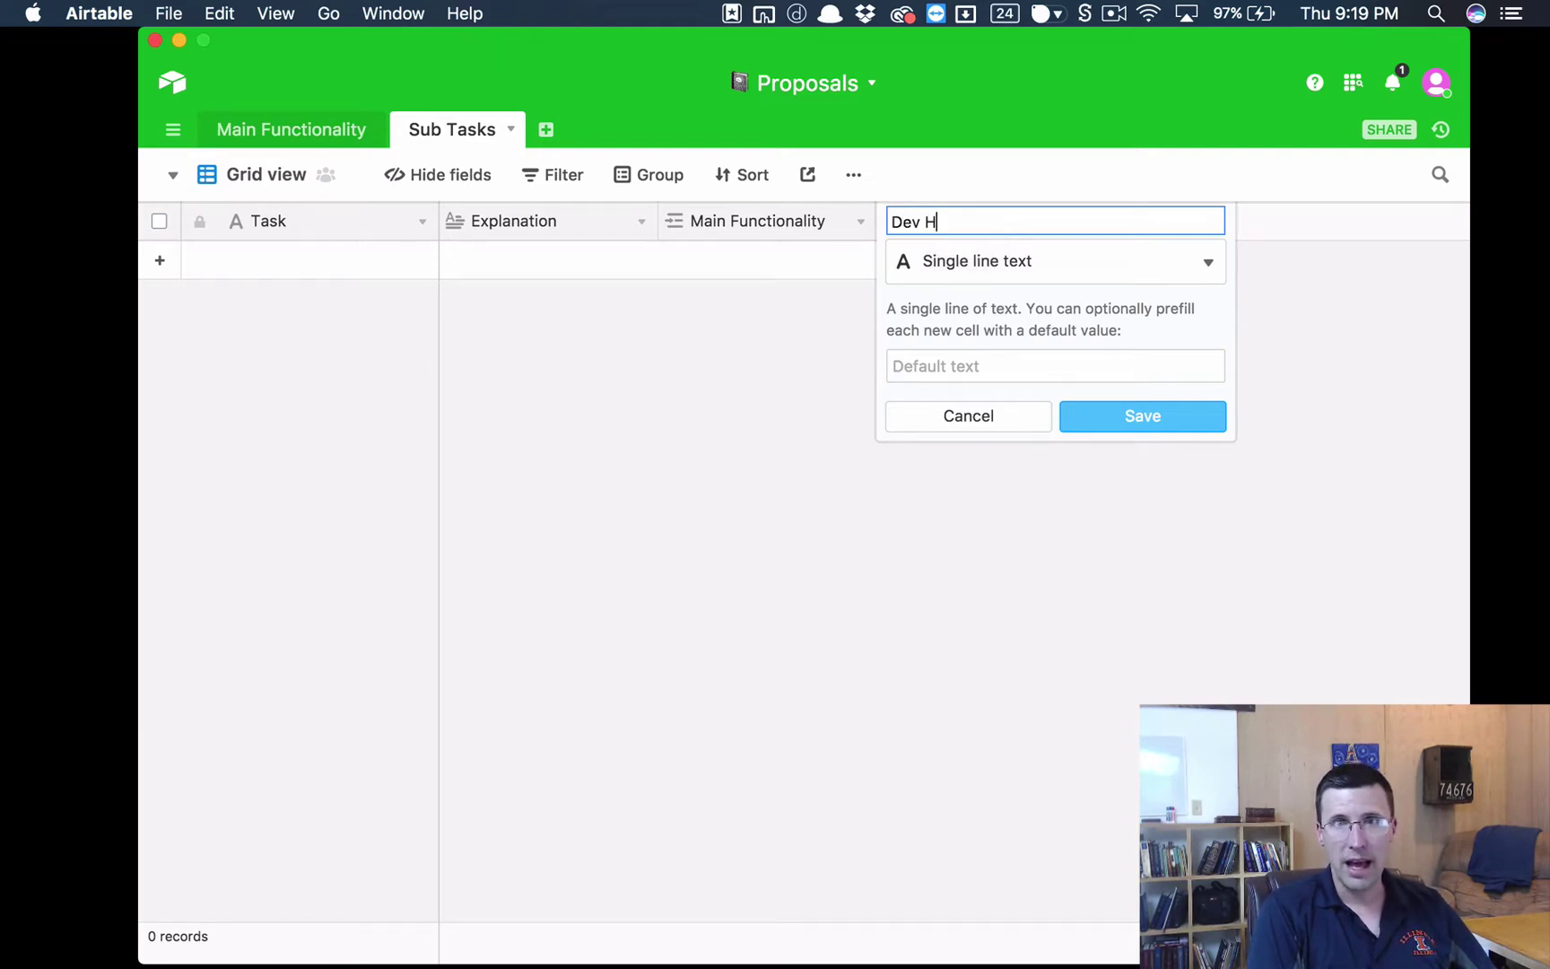
text(ours)
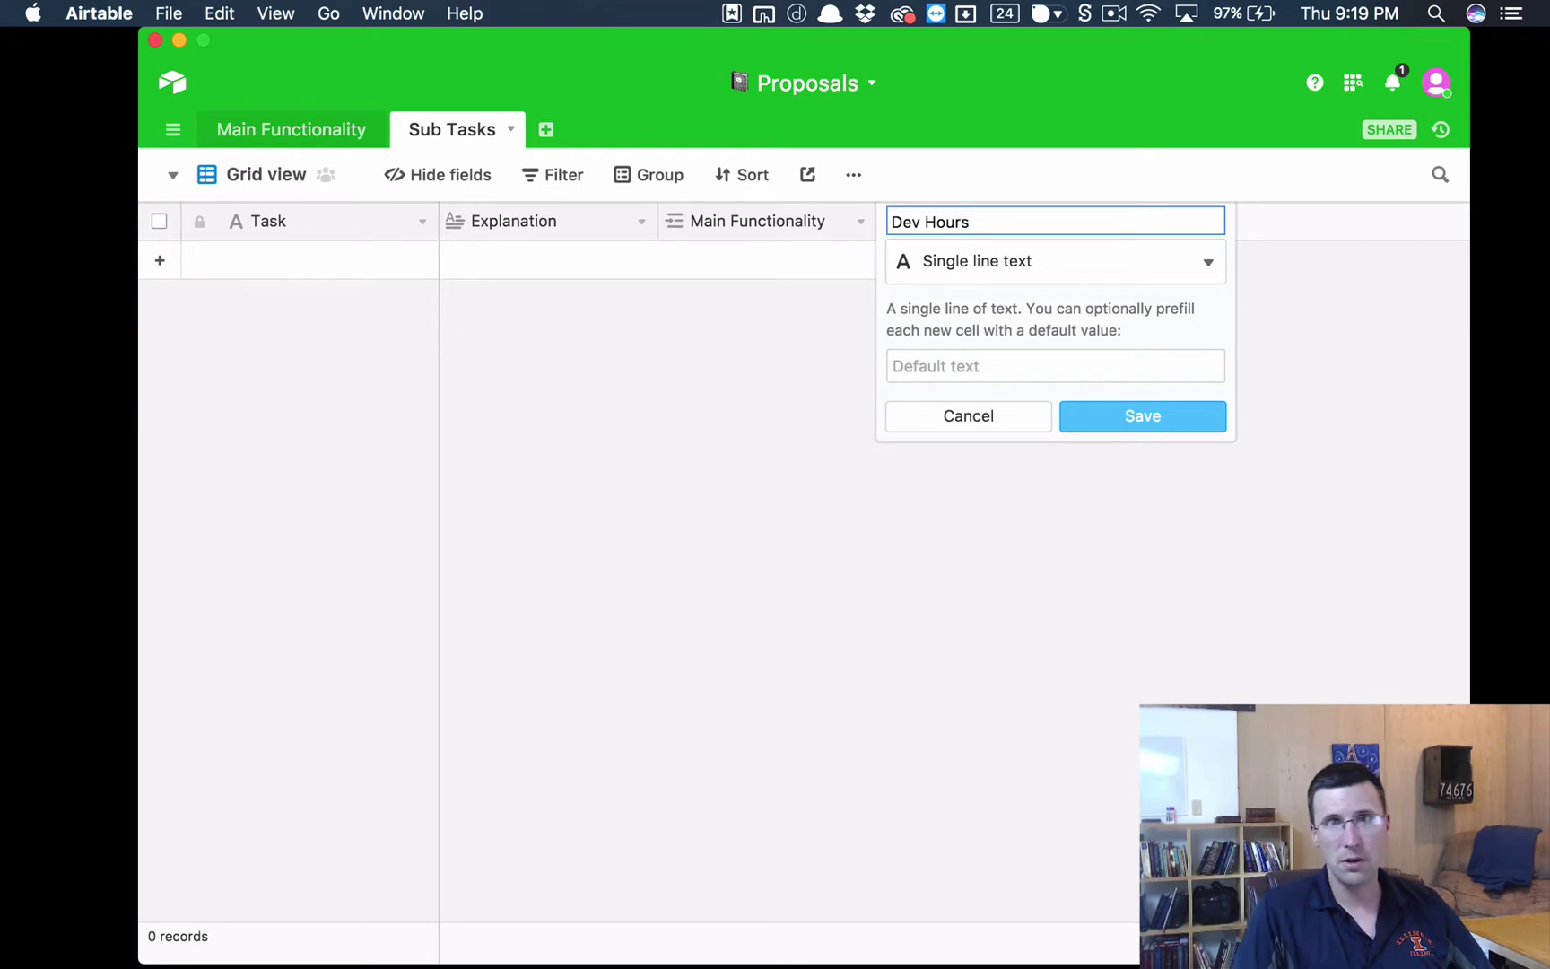
click(1006, 259)
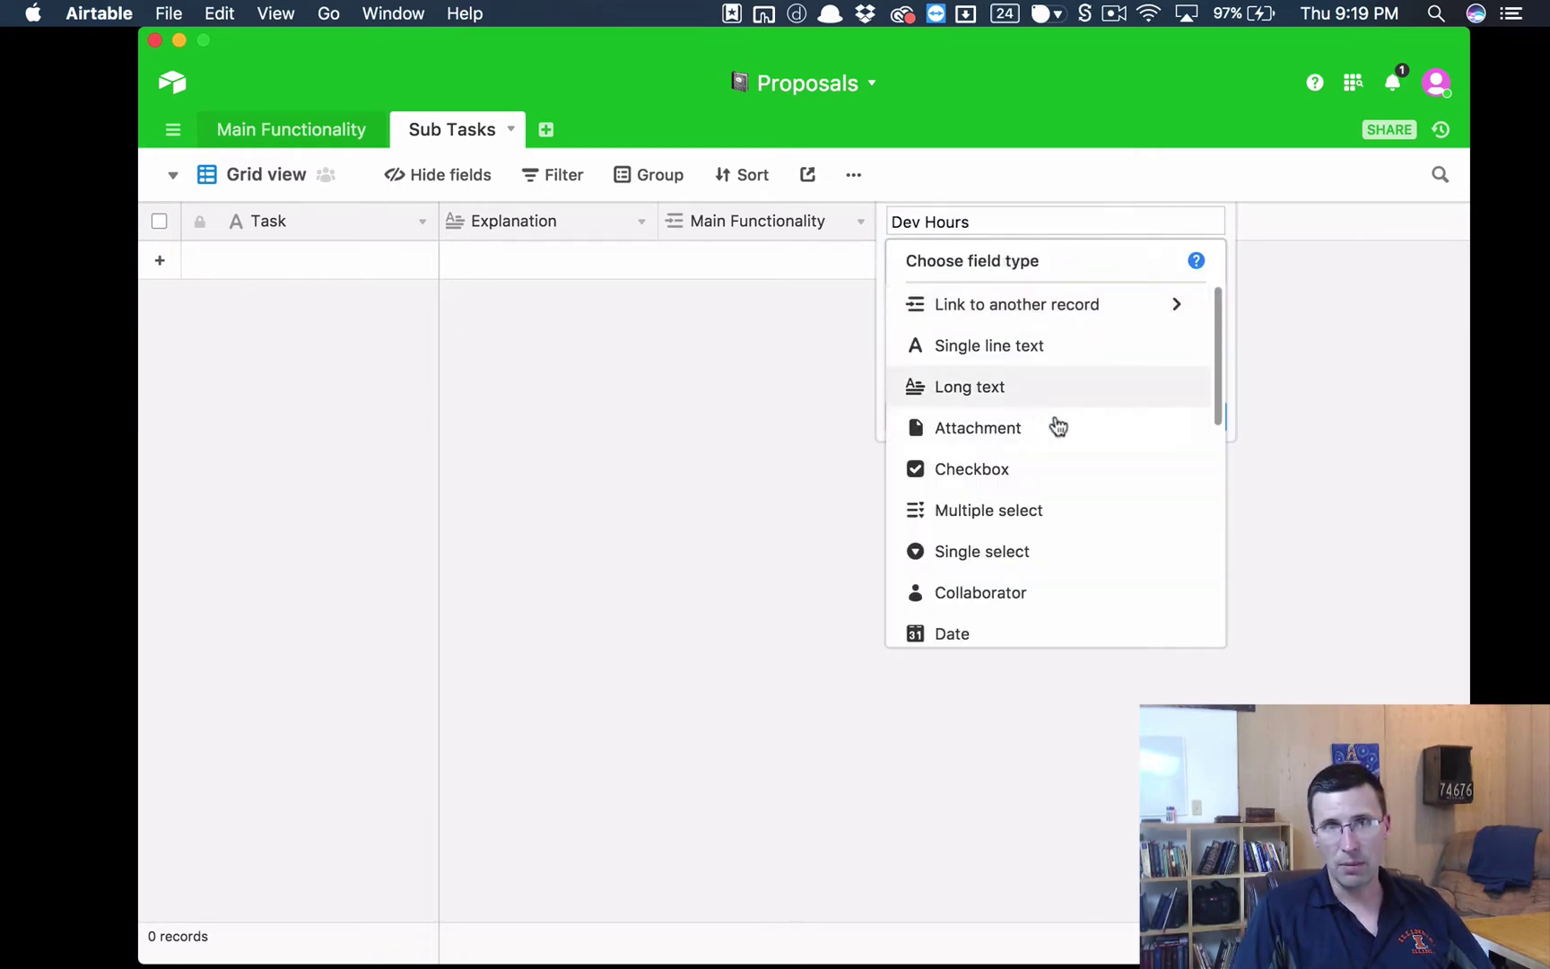
scroll(1083, 457, down, 5)
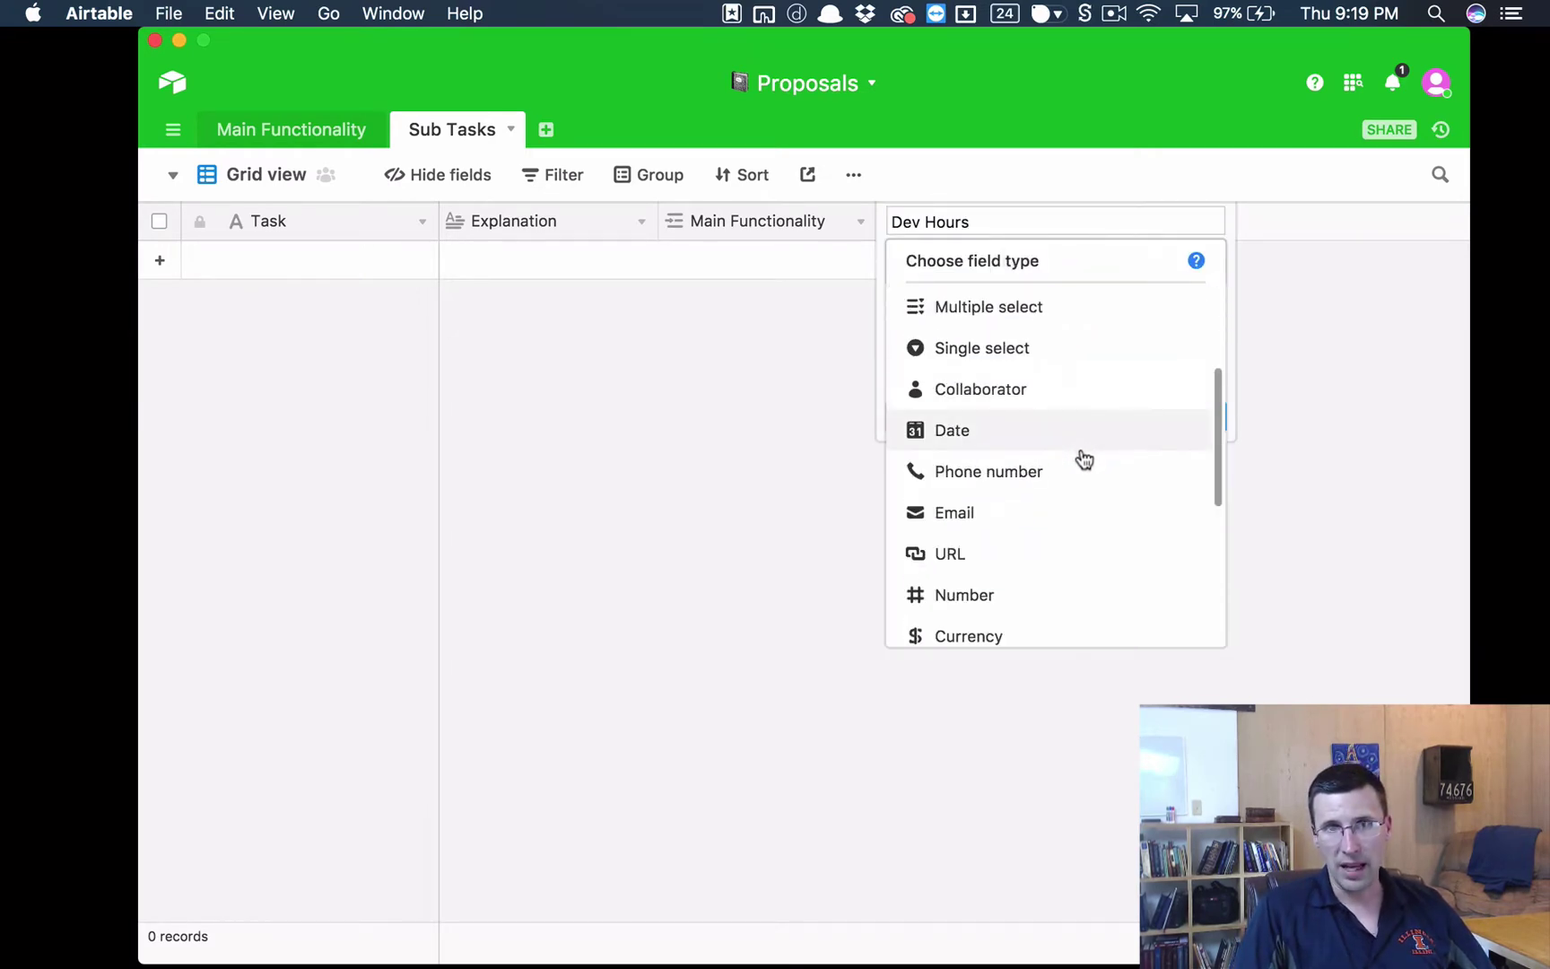
click(1067, 580)
click(1041, 412)
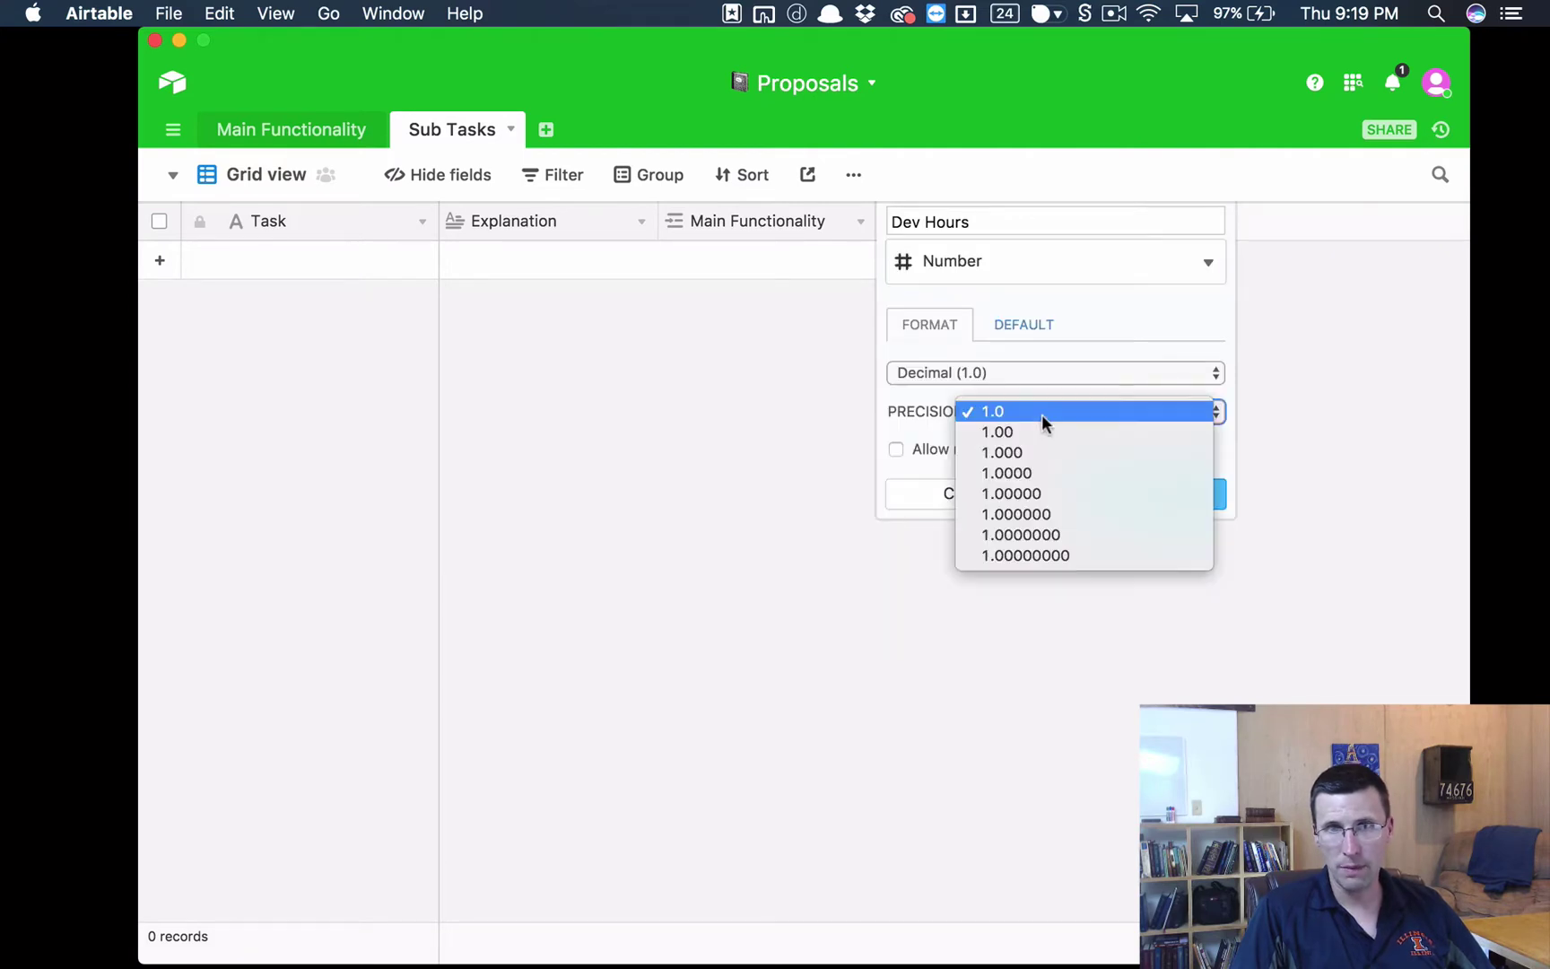
click(1042, 413)
click(1033, 375)
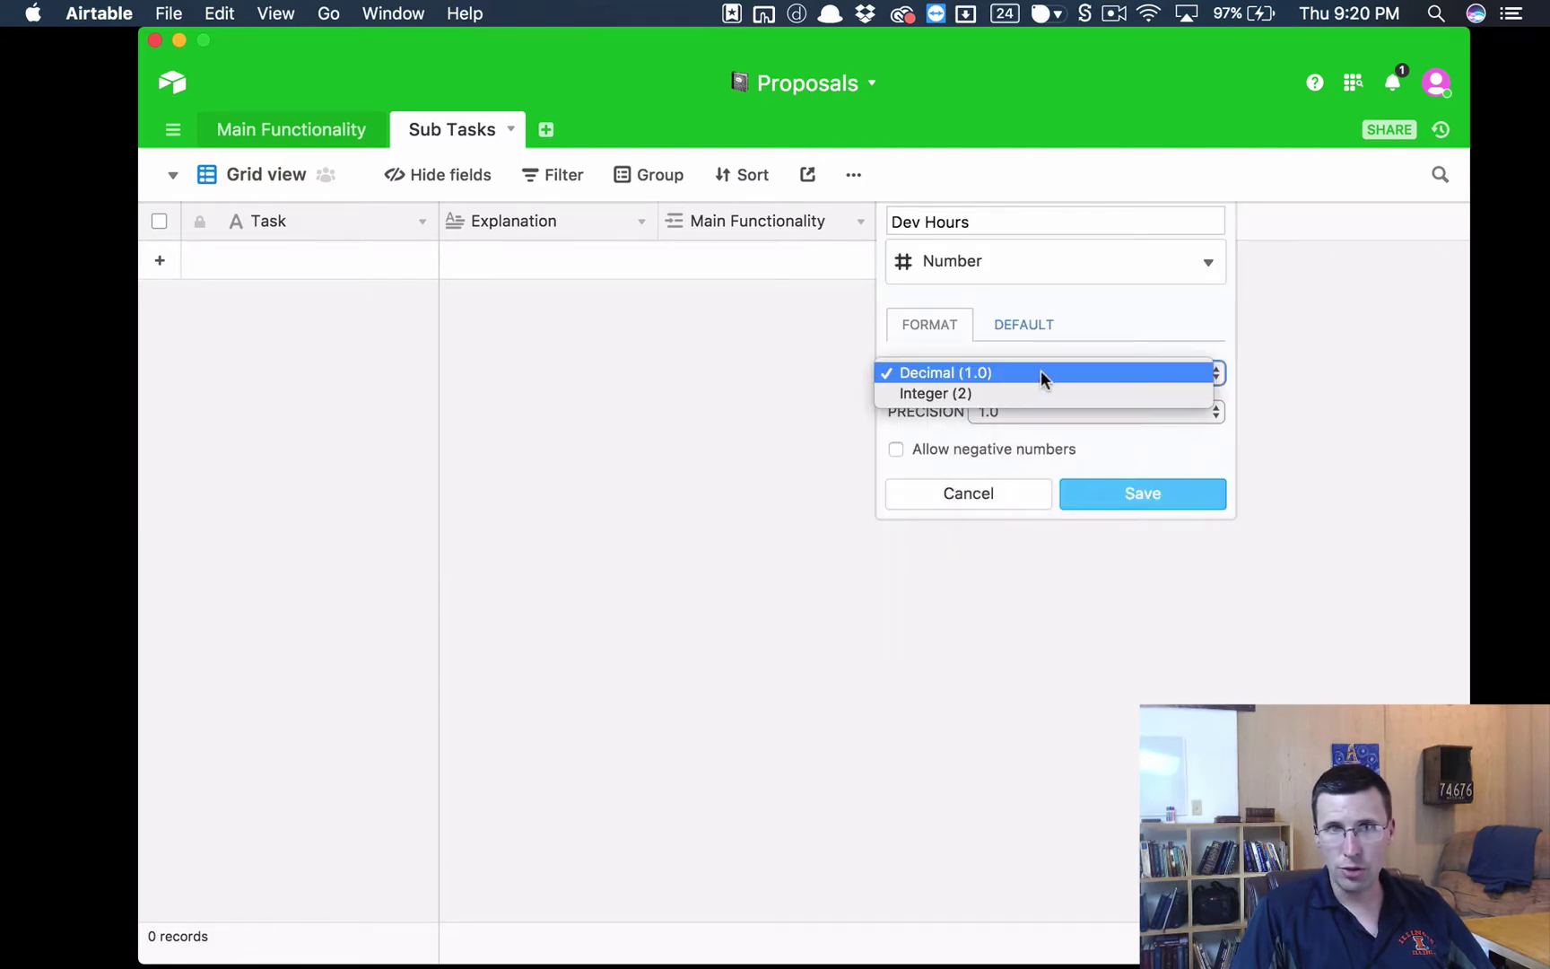
click(1046, 392)
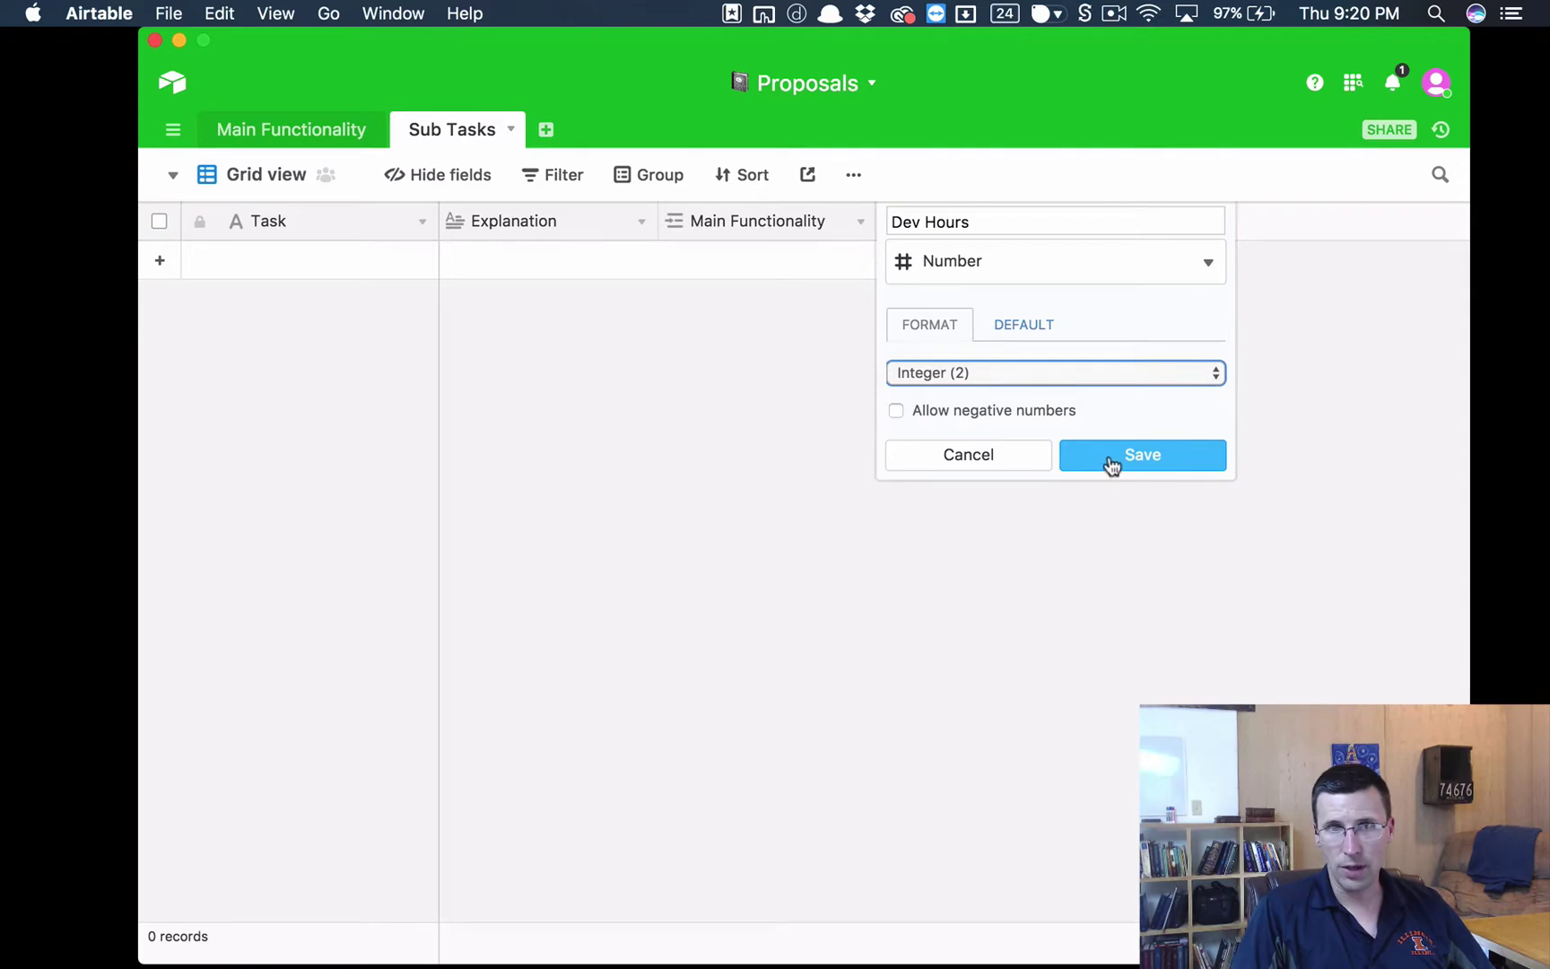
click(1111, 461)
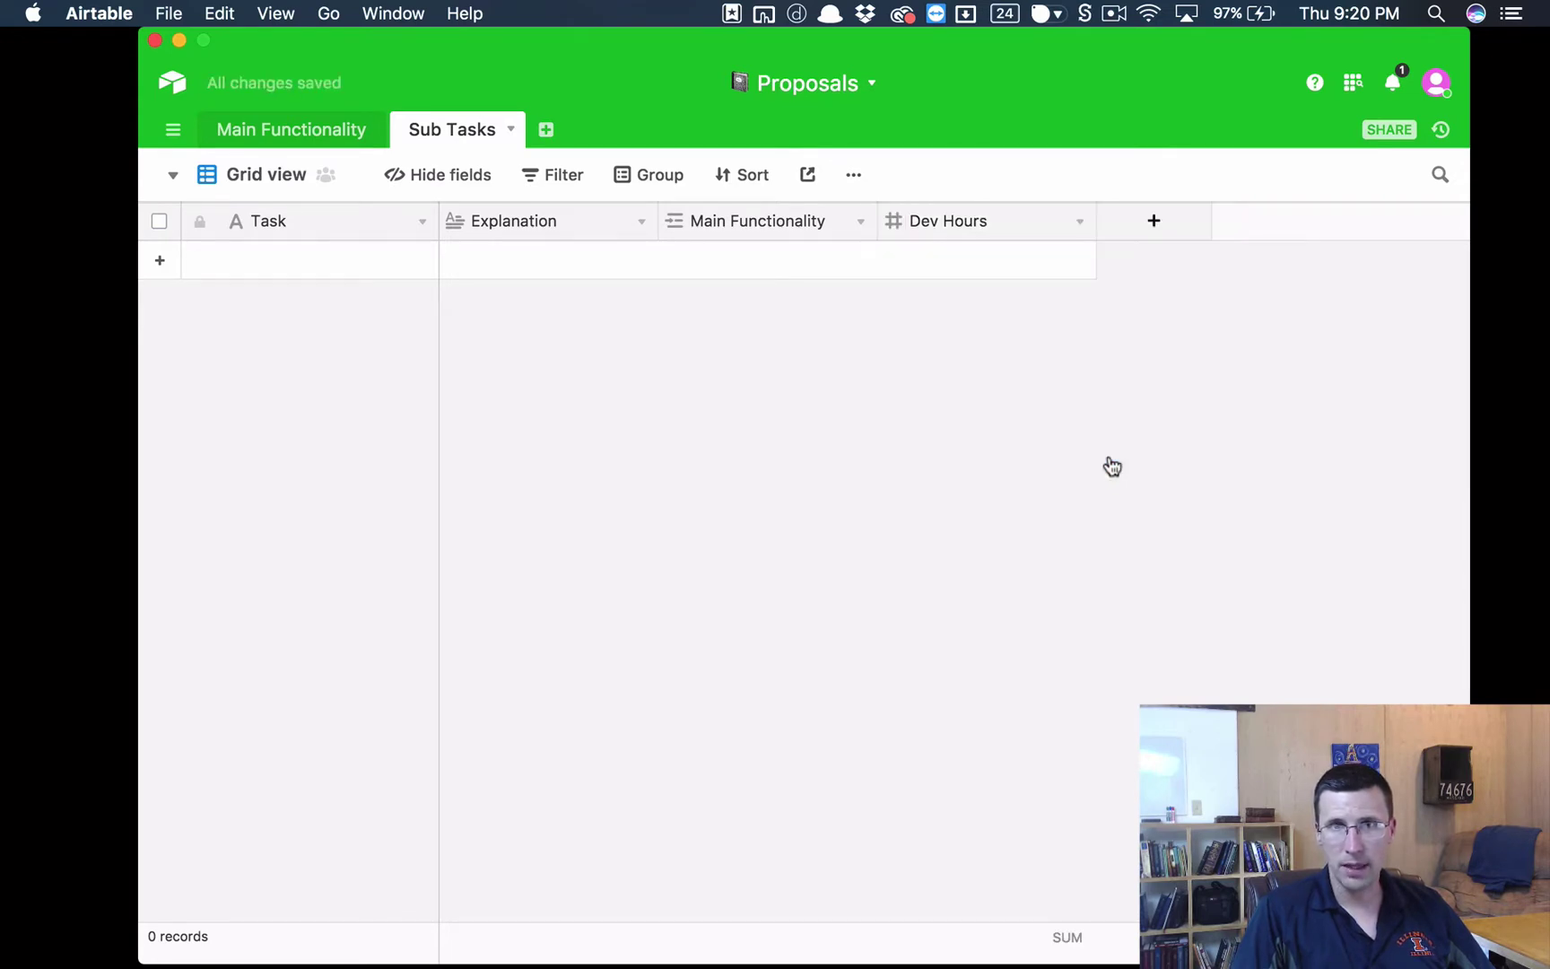
Add a Design Hours Number field with Integer format after Dev Hours
click(1132, 218)
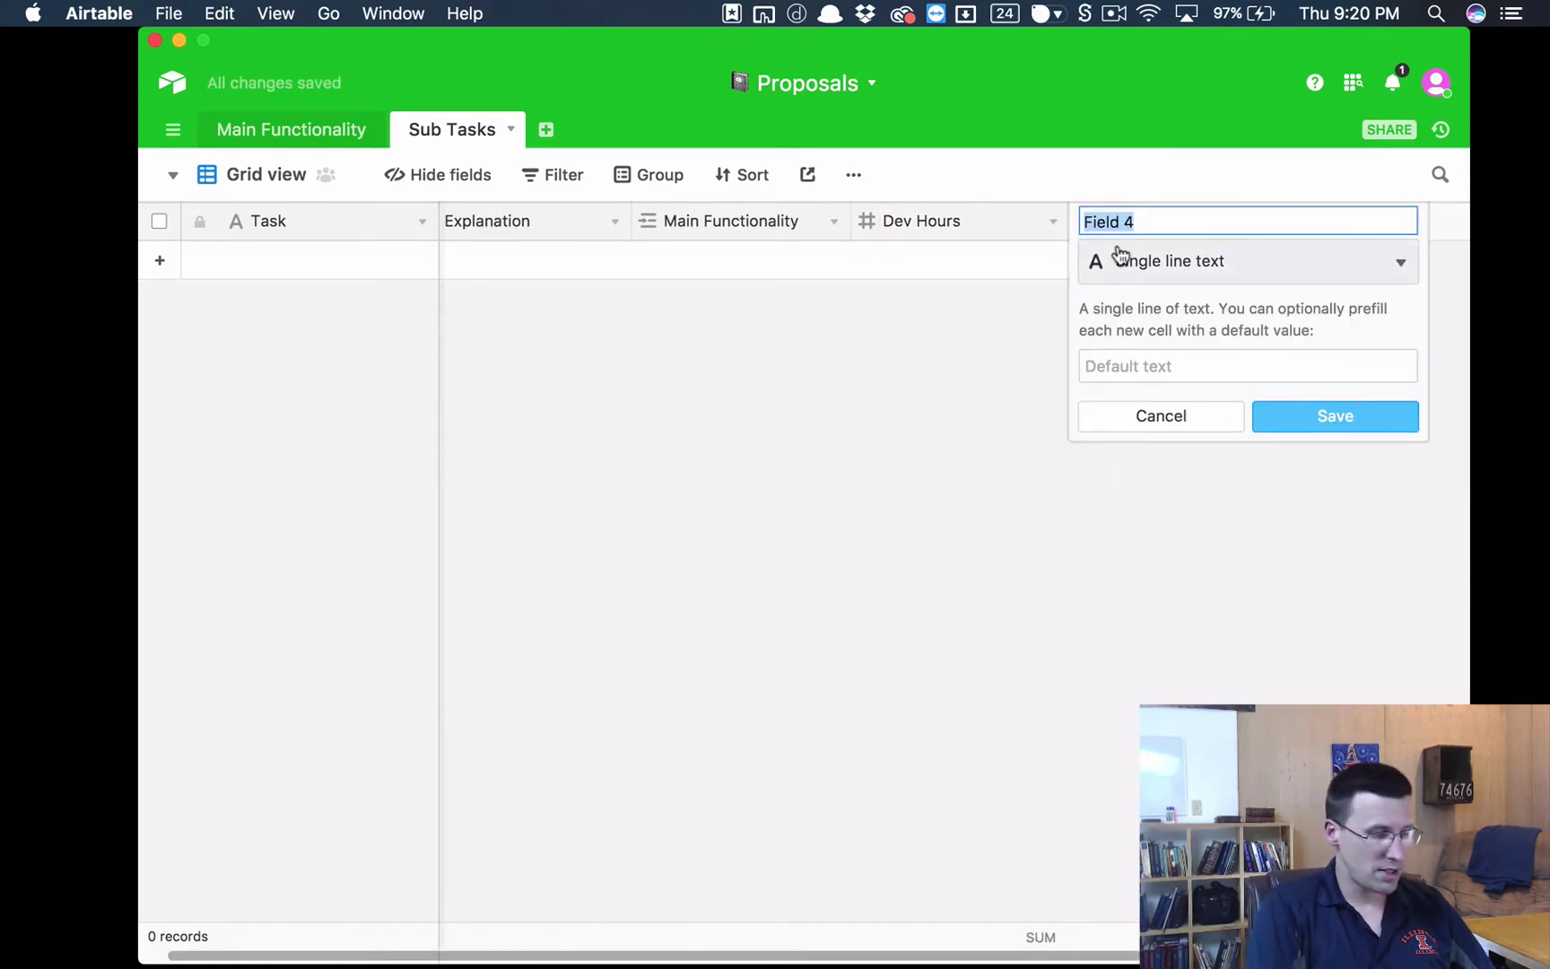
text(Design Hours)
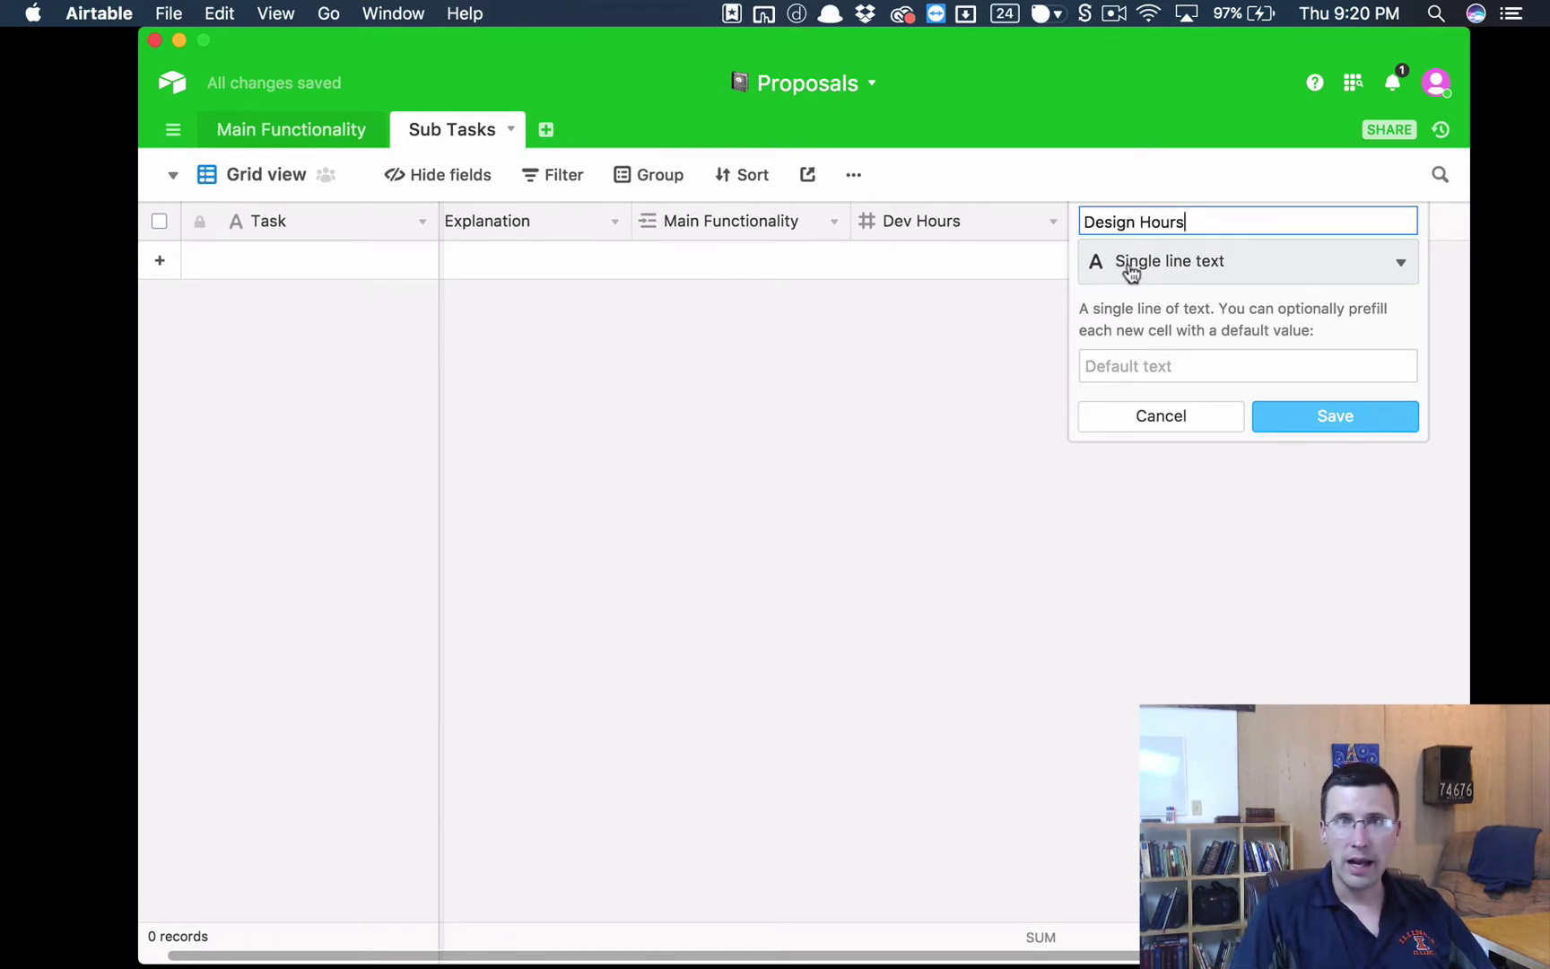
click(1130, 265)
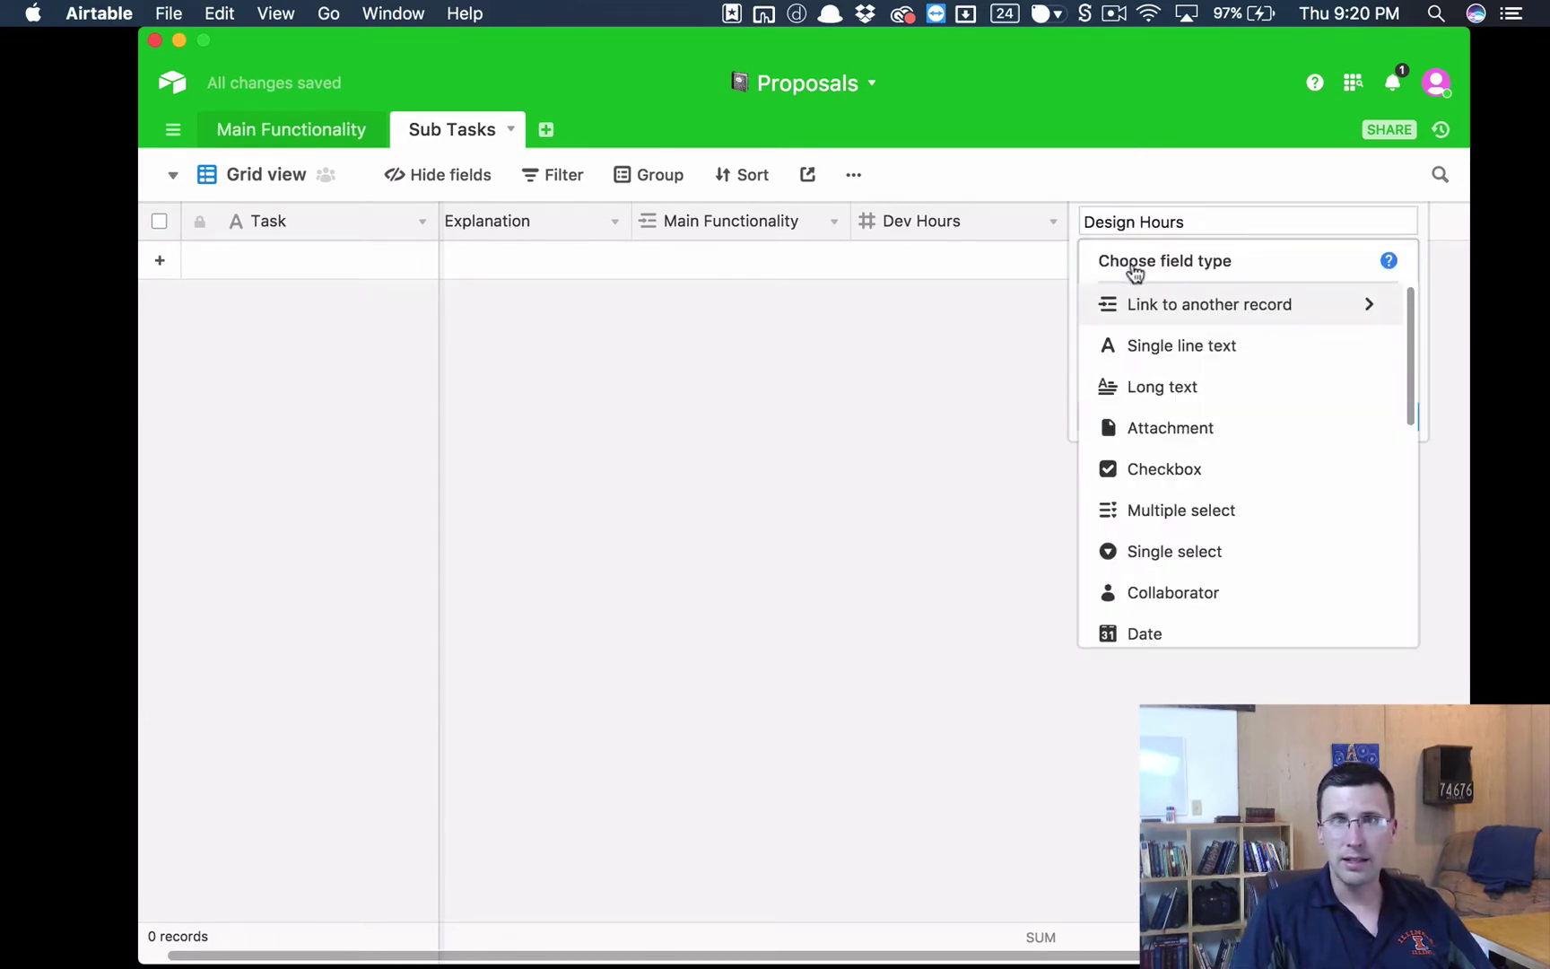
scroll(1194, 464, down, 3)
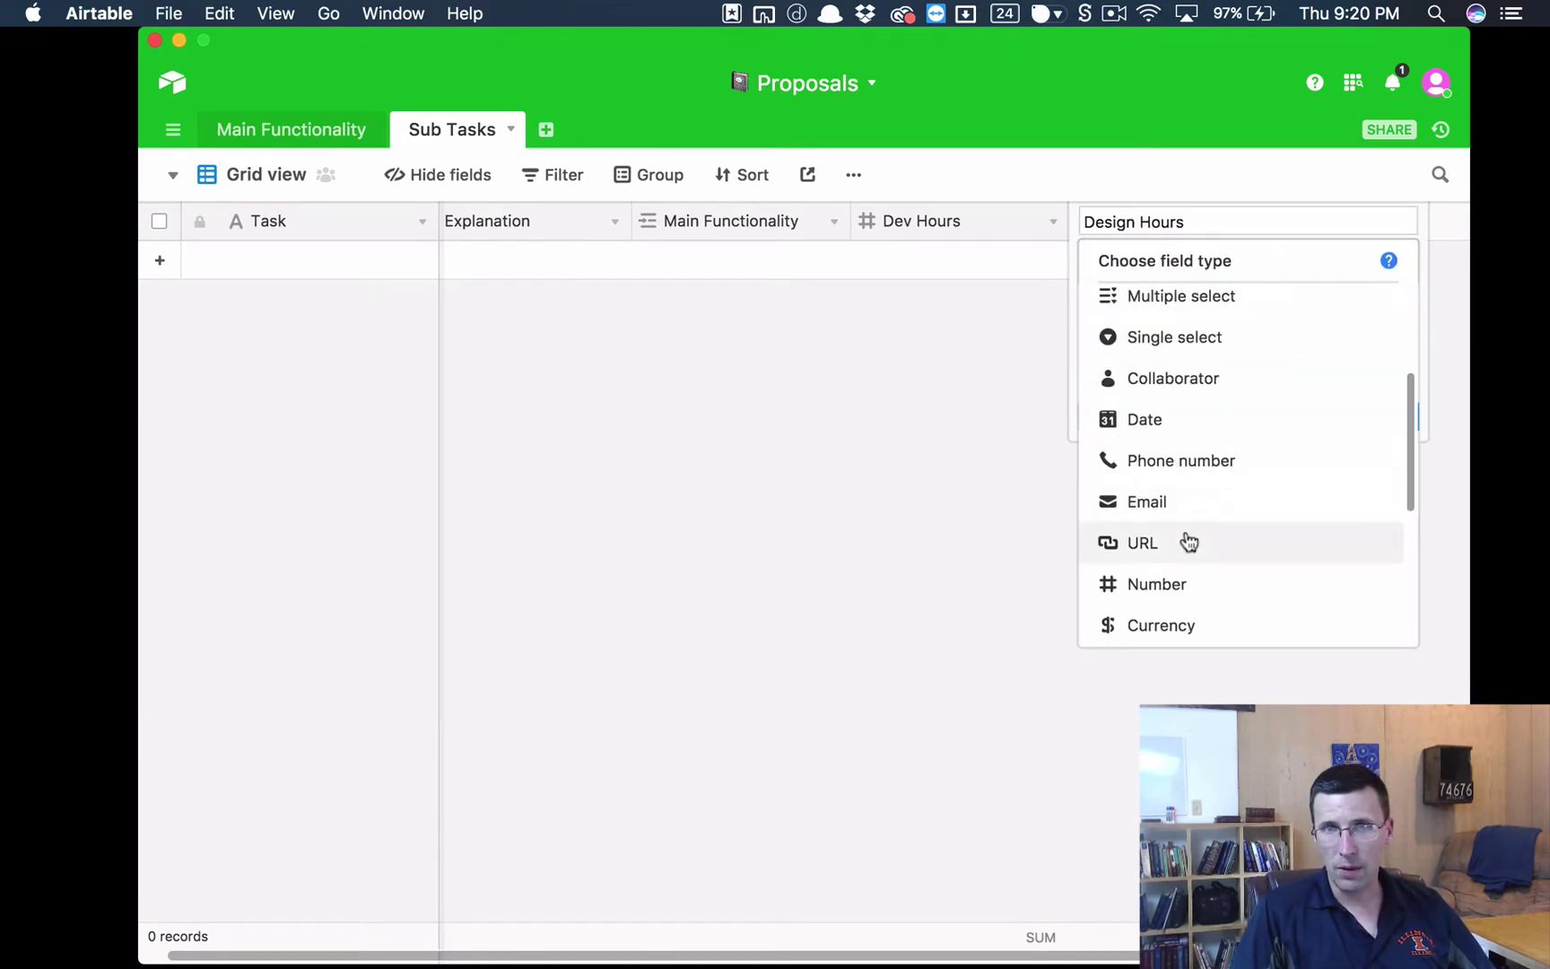
click(1200, 581)
click(1235, 373)
click(1236, 388)
click(1335, 463)
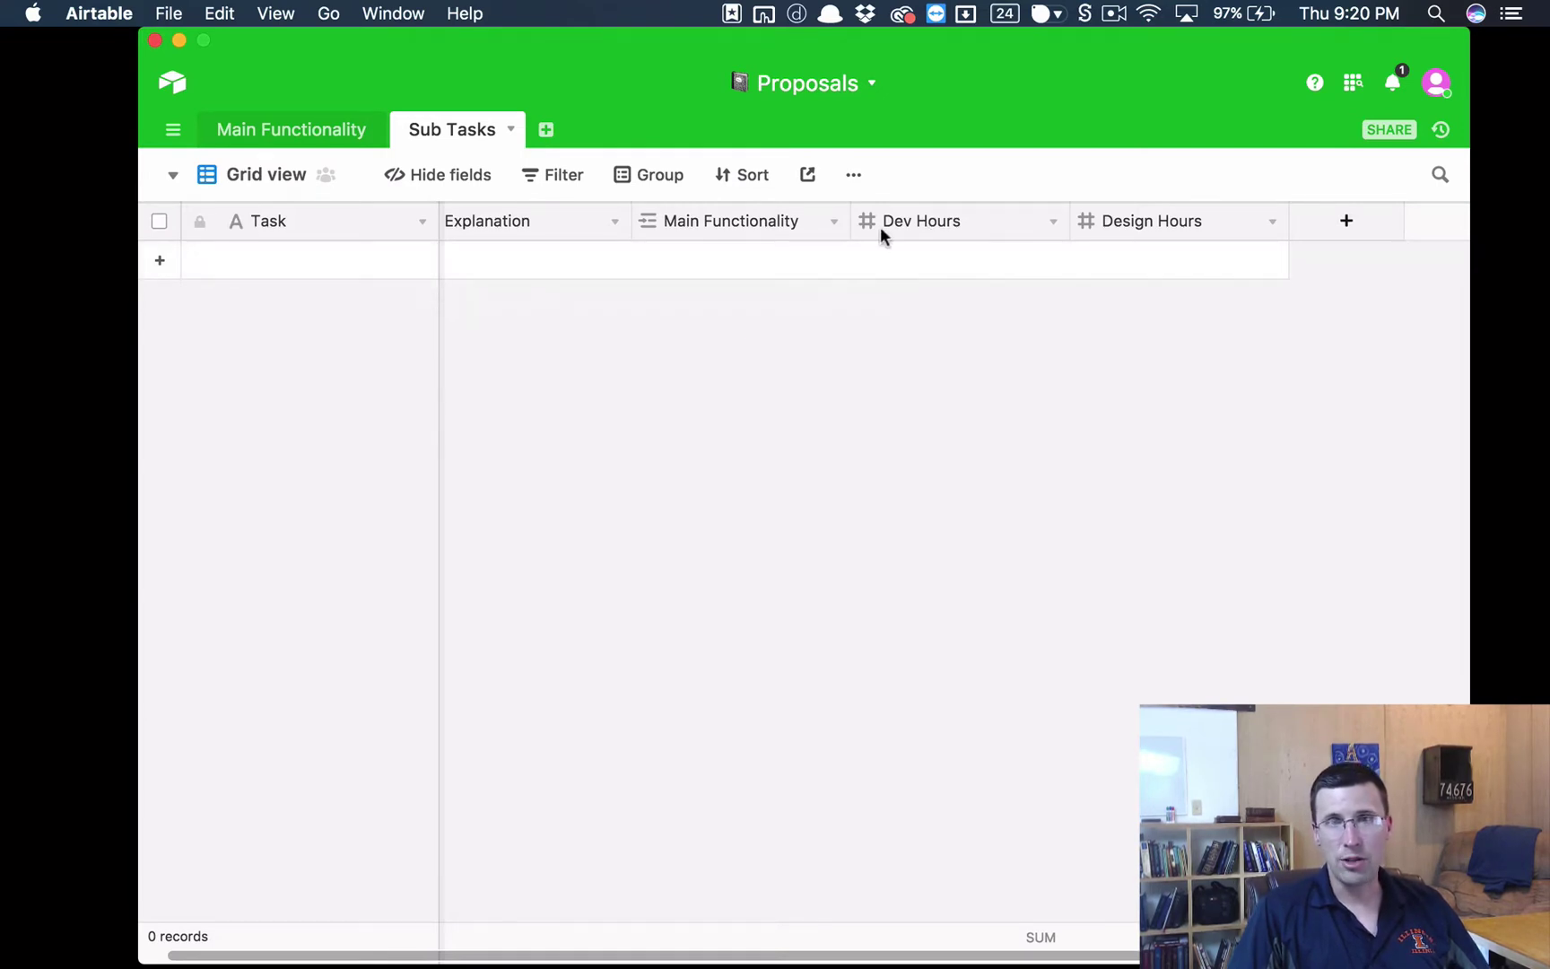
Create a Dev Costs formula field with the formula {Dev Hours}*60
click(1345, 224)
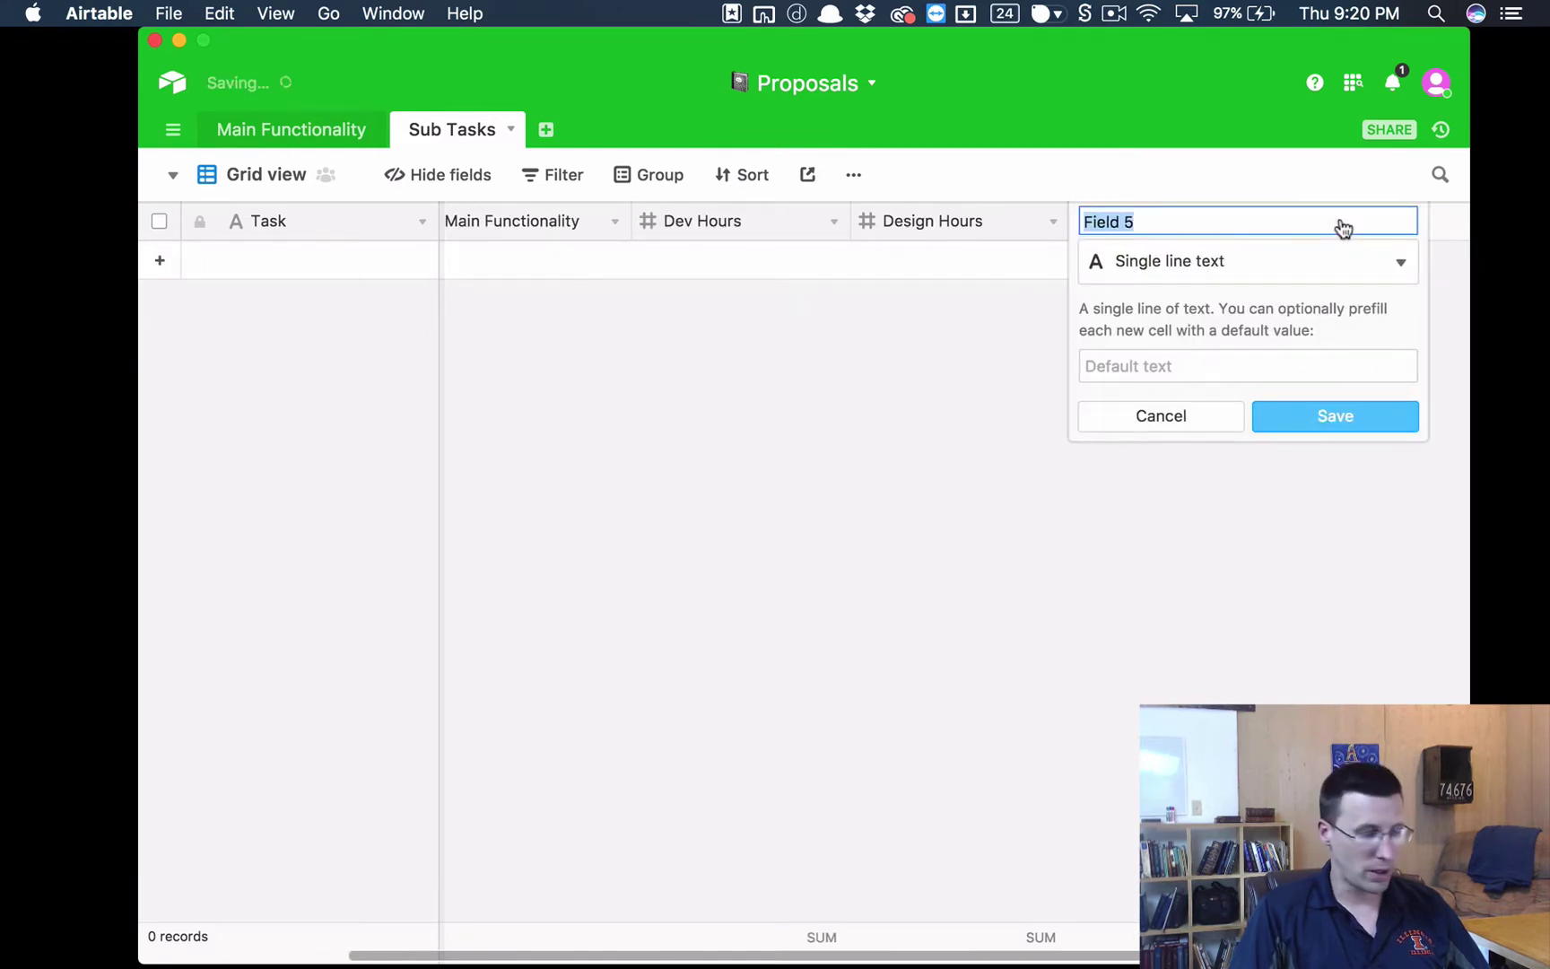
text(Dev Costs)
click(1397, 260)
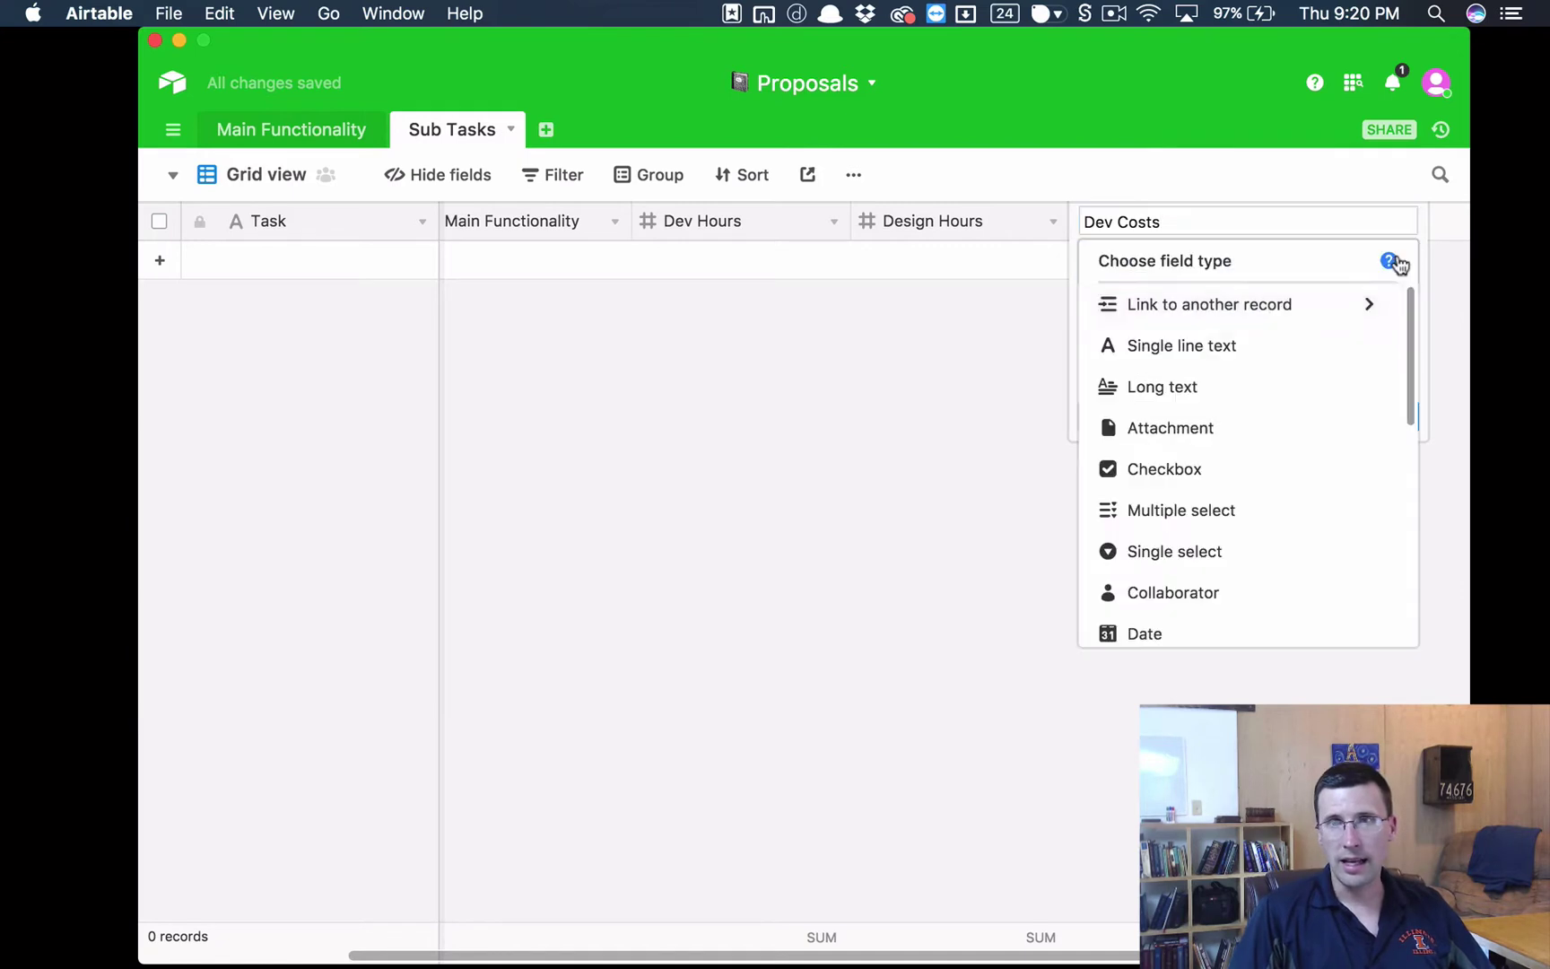
scroll(1324, 440, down, 10)
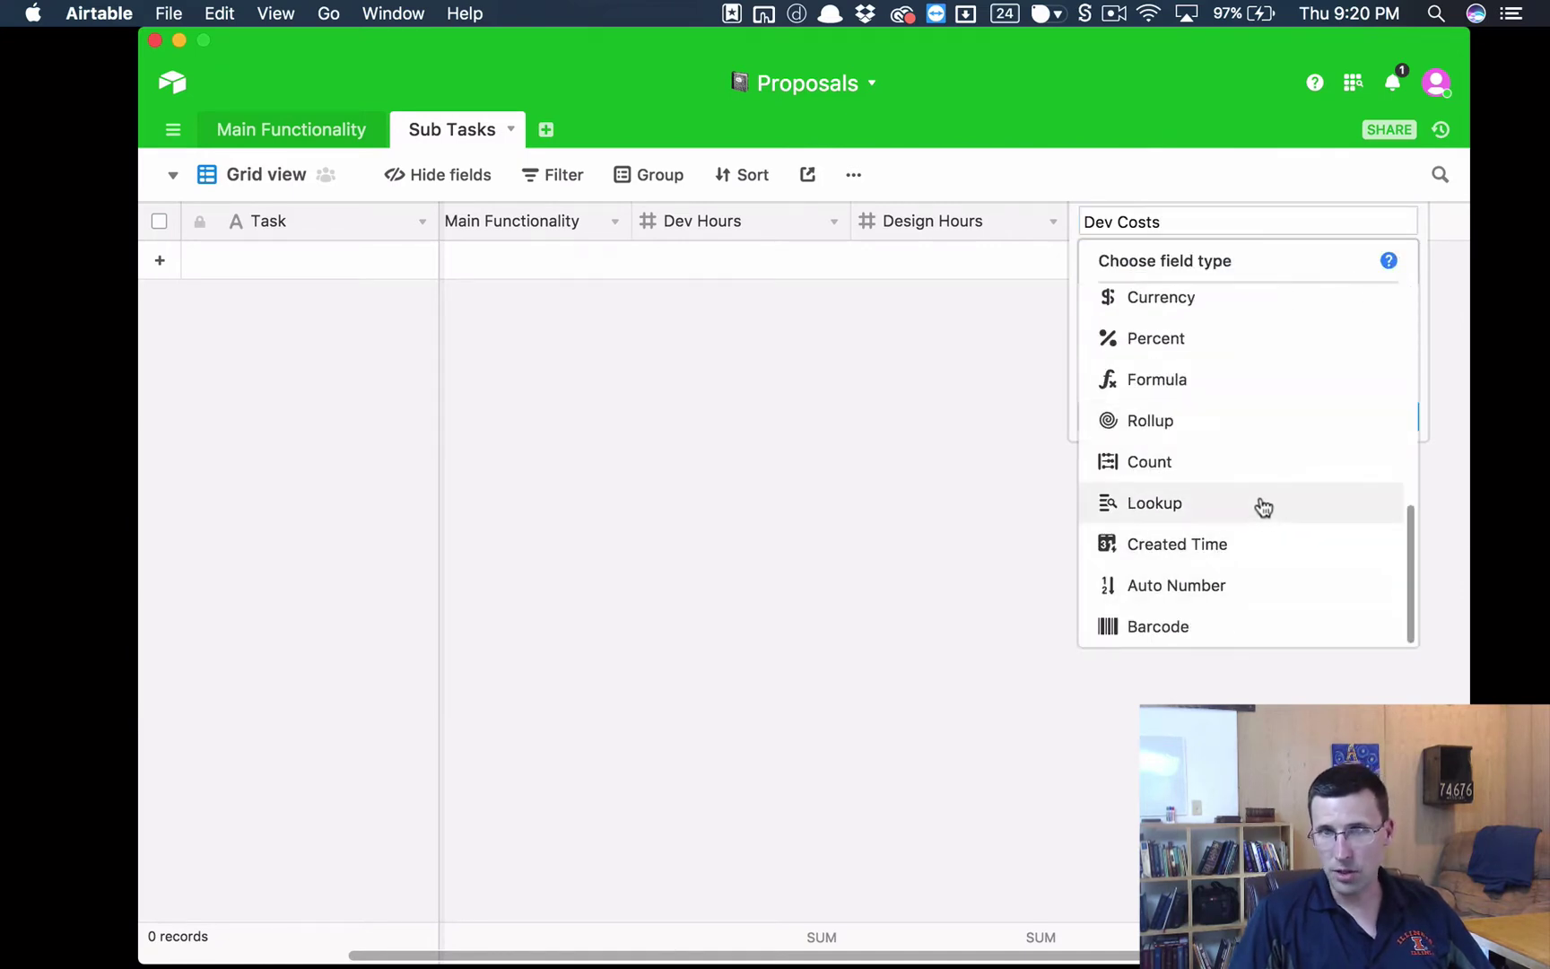
click(1230, 392)
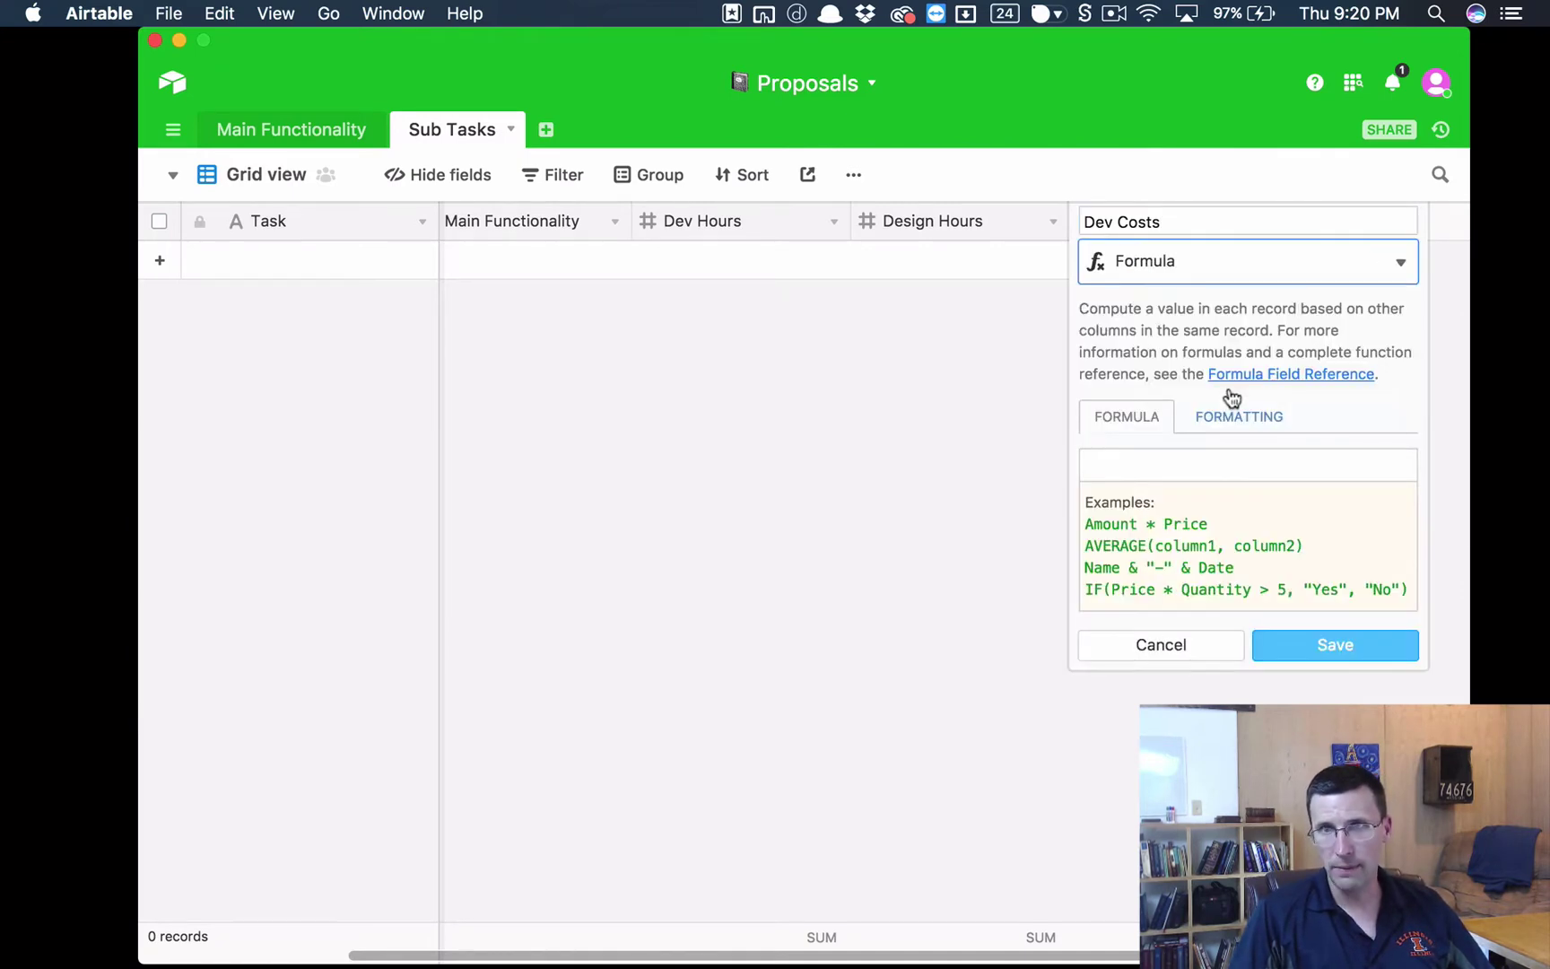
click(1209, 465)
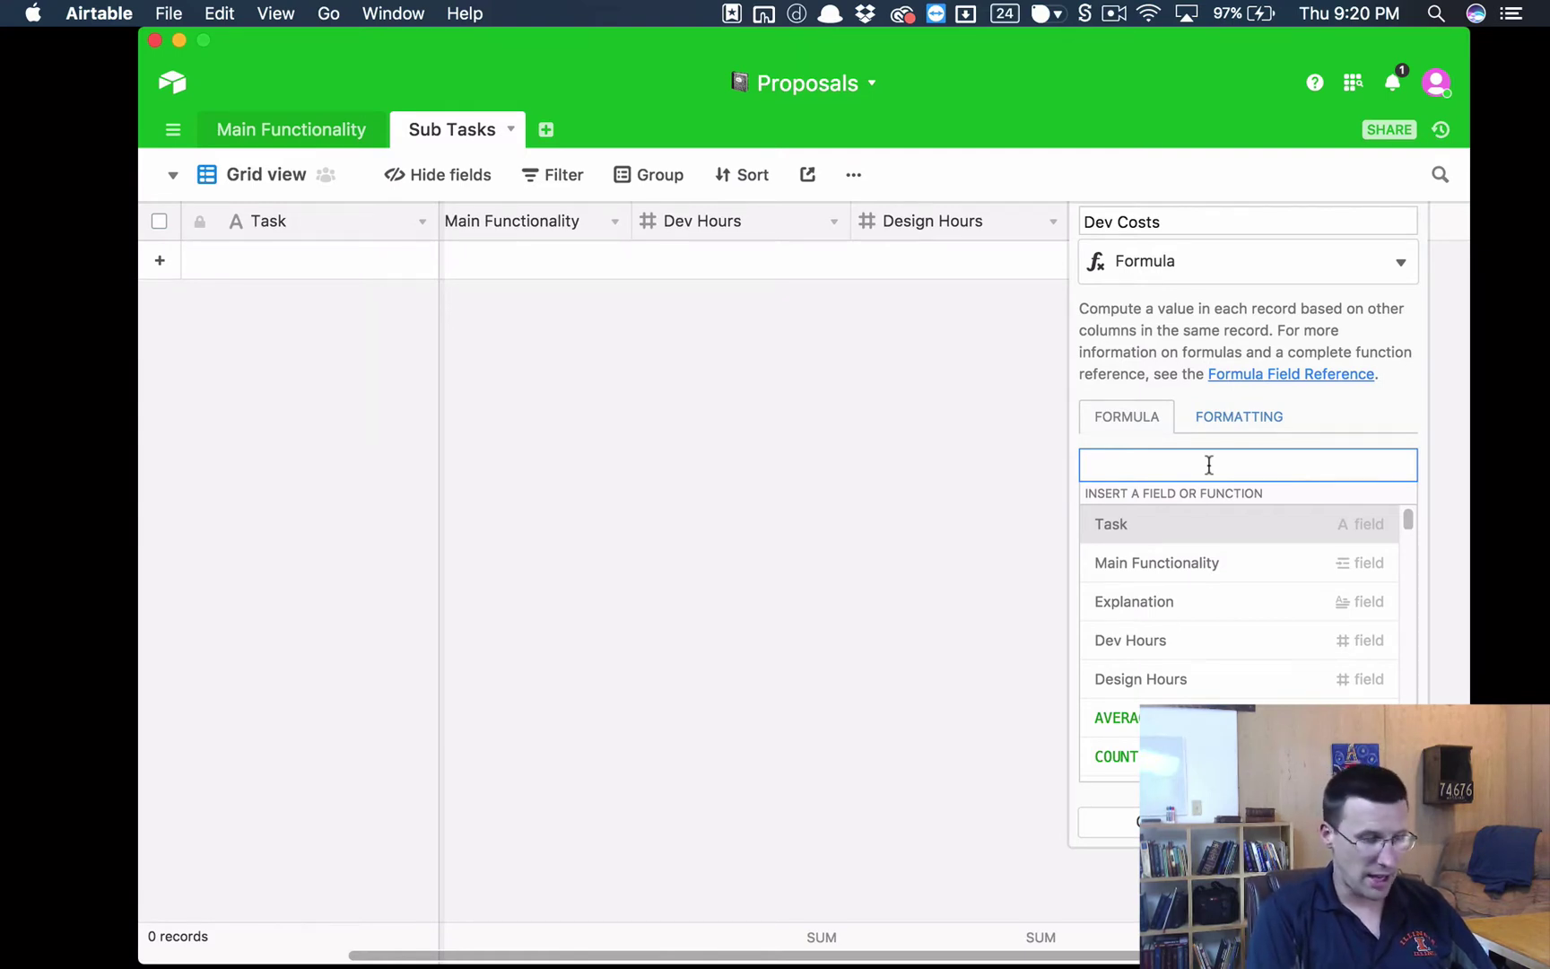
text(Dev)
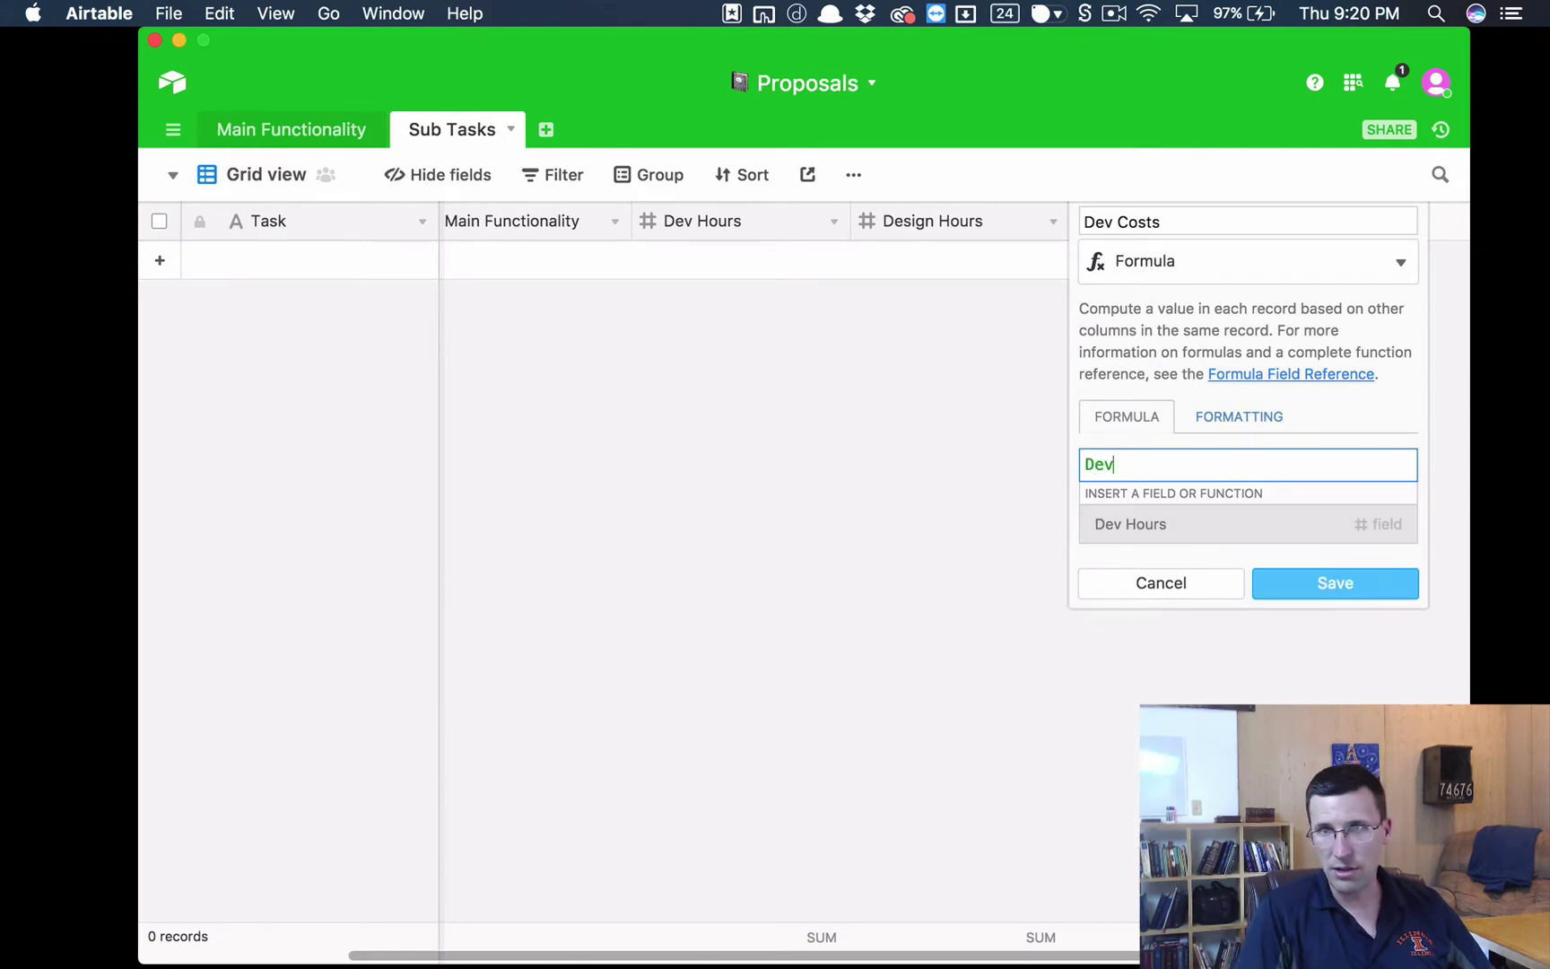
key(Return)
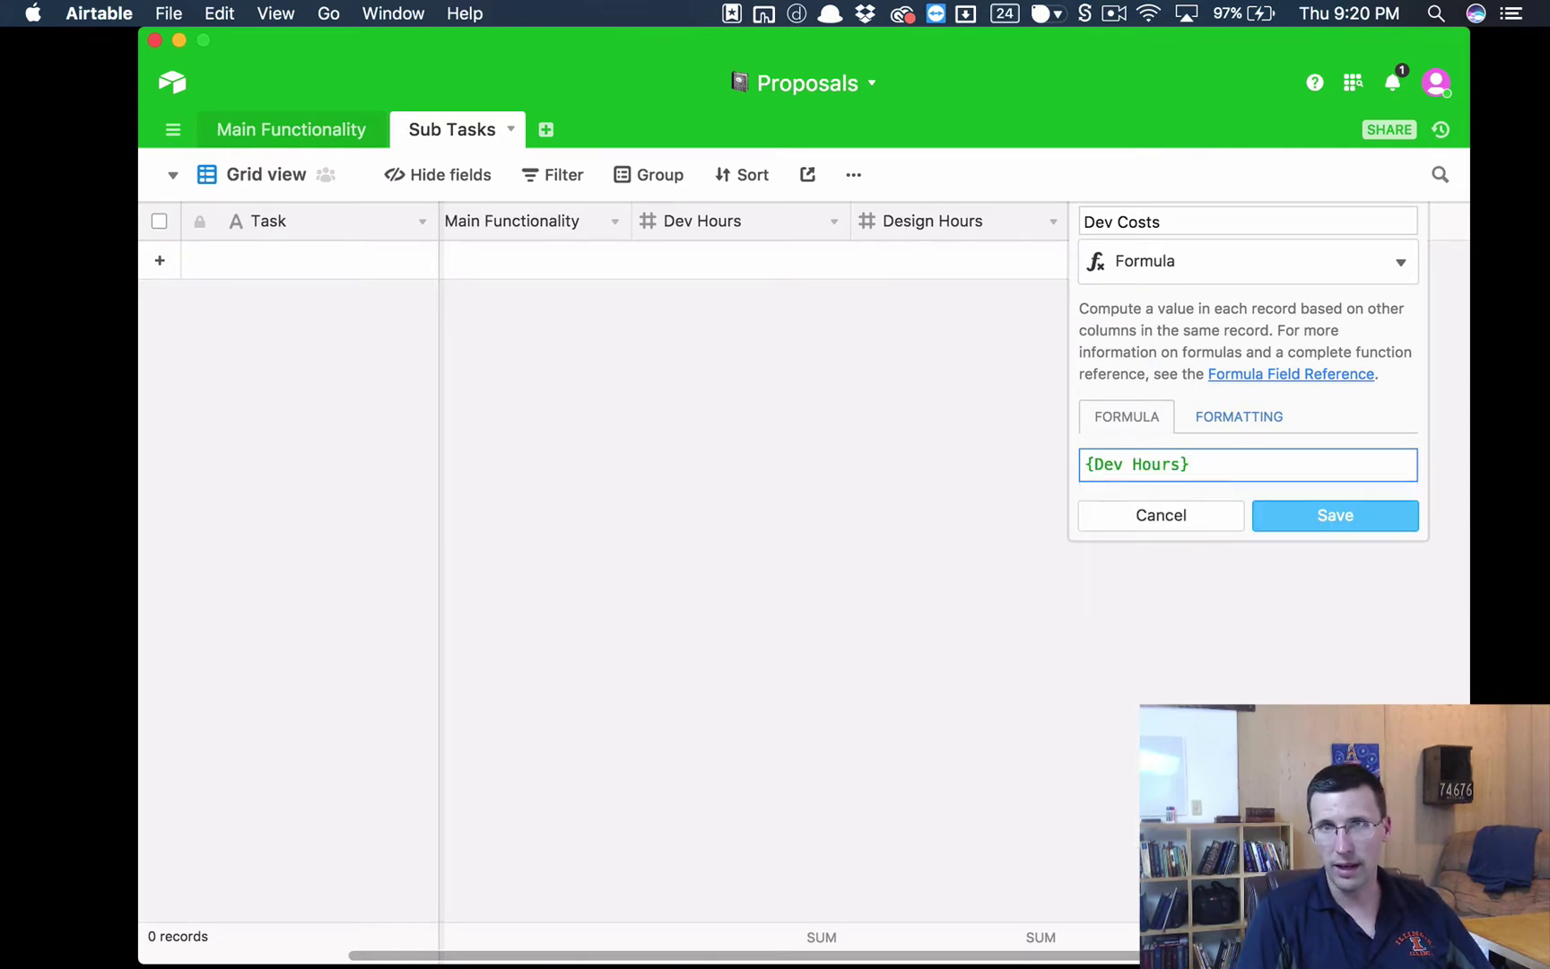
text(*)
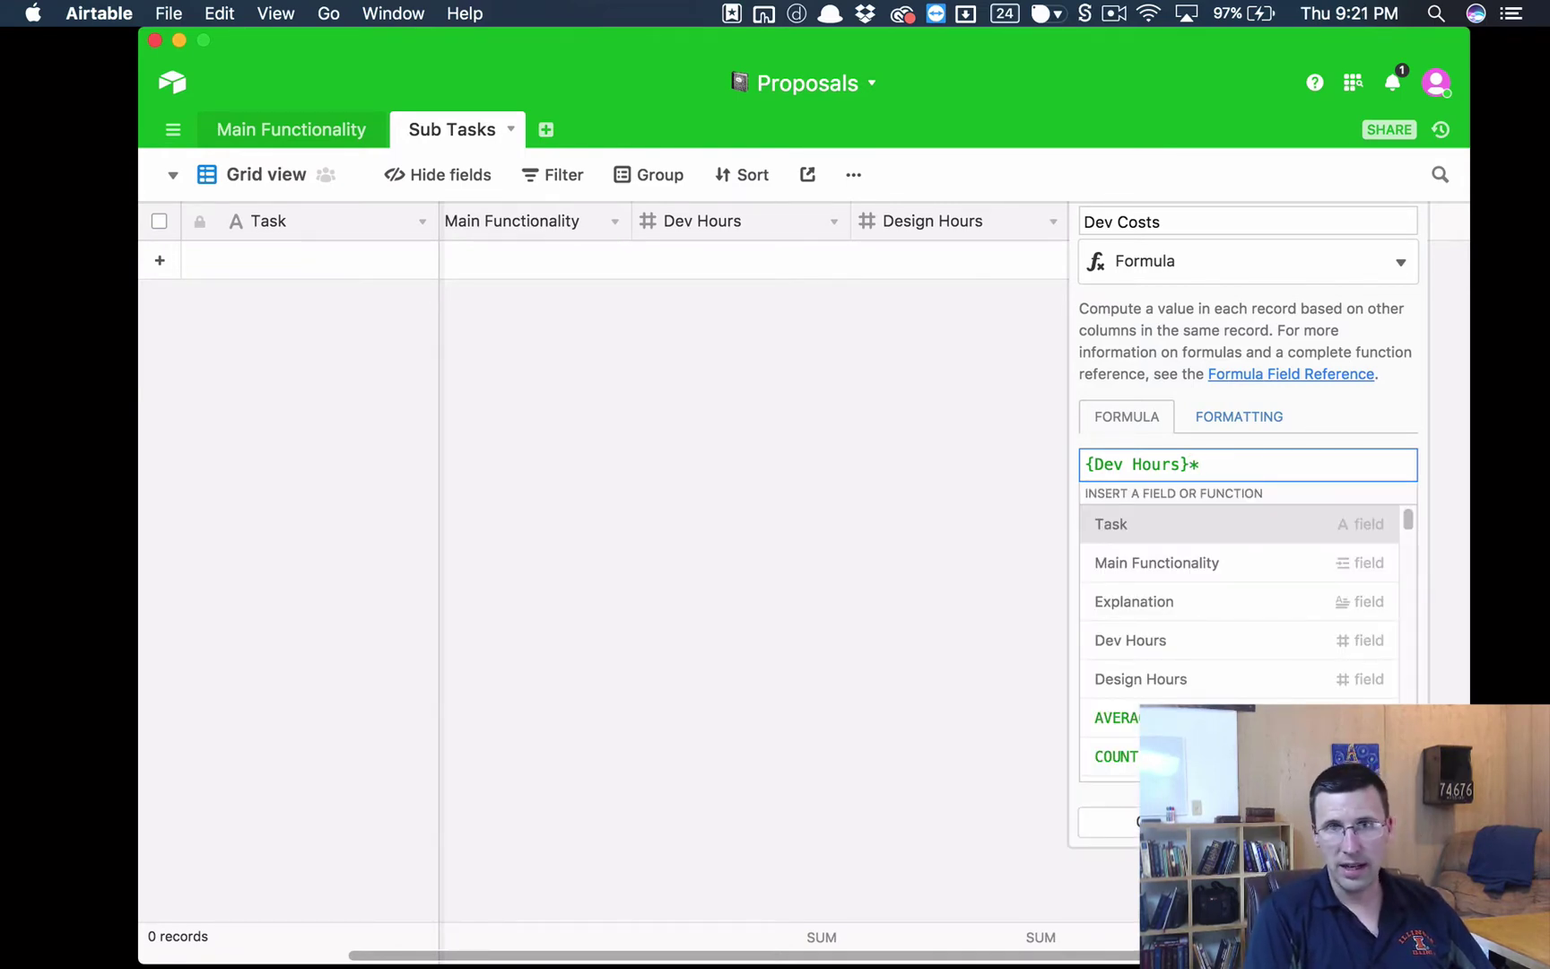
text(60)
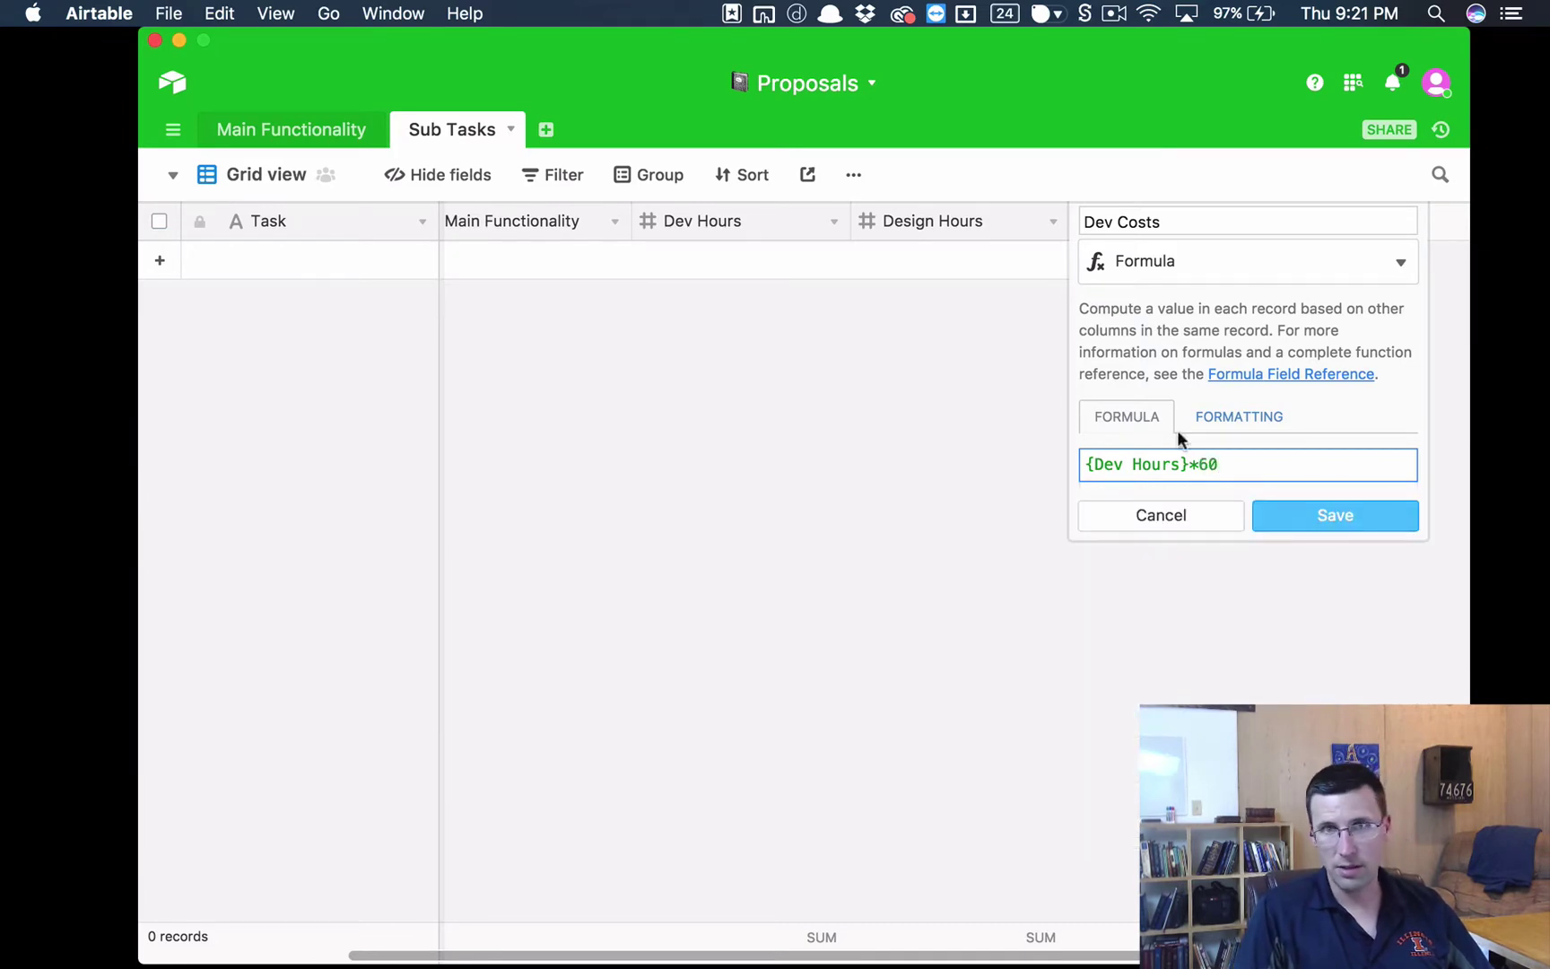
Format Dev Costs as currency and save the field
click(1255, 414)
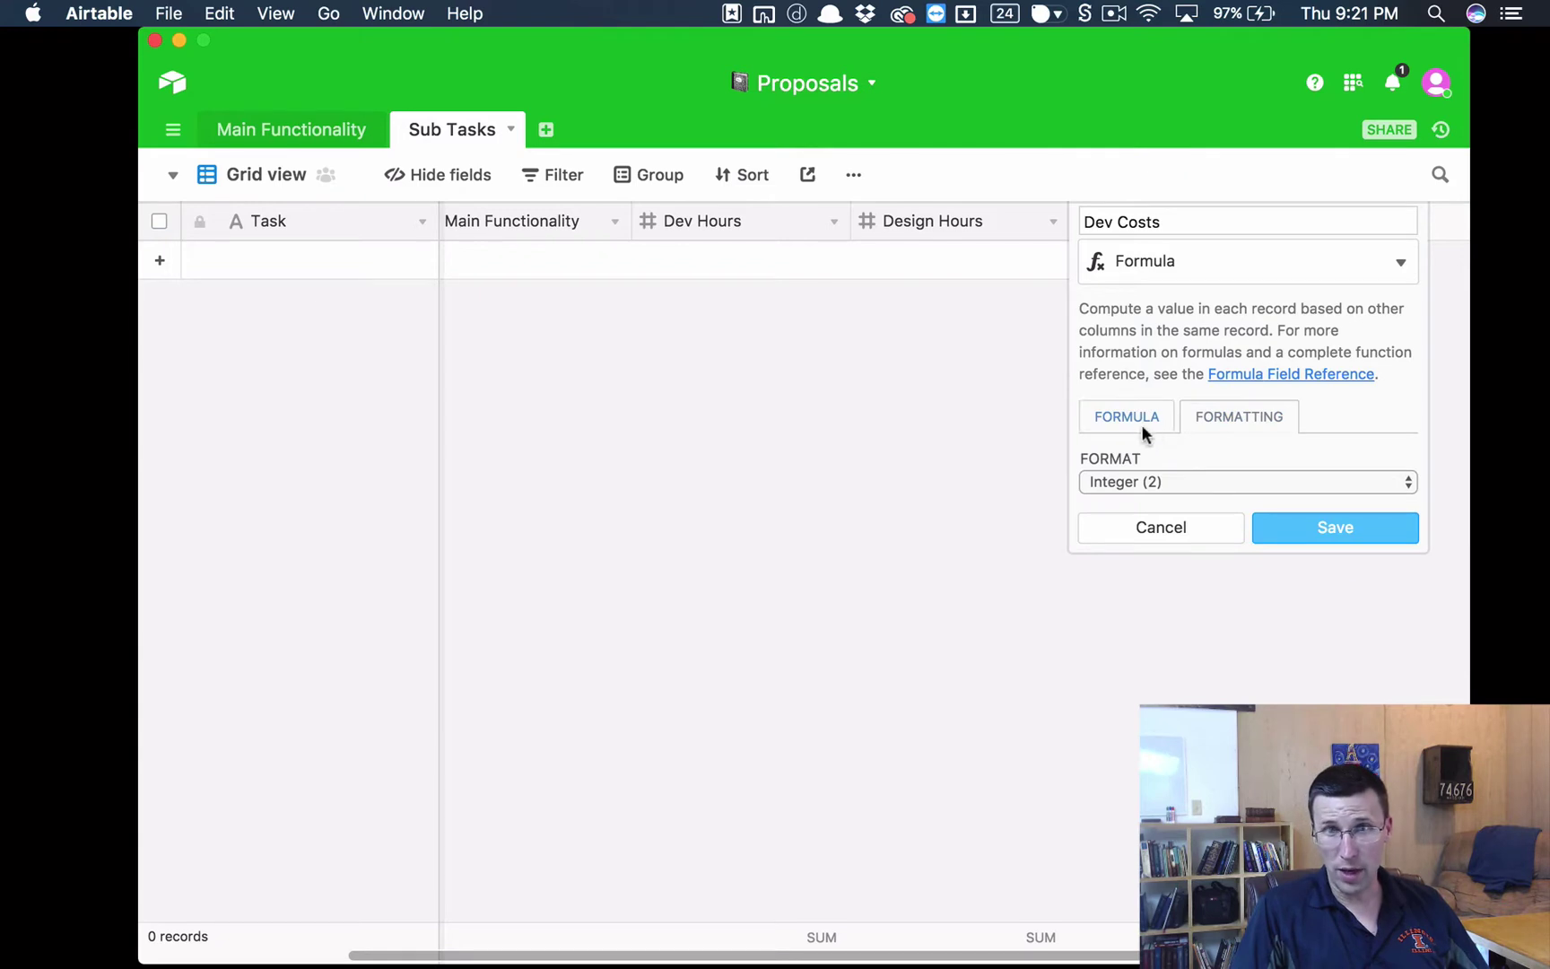
click(1195, 480)
click(1208, 504)
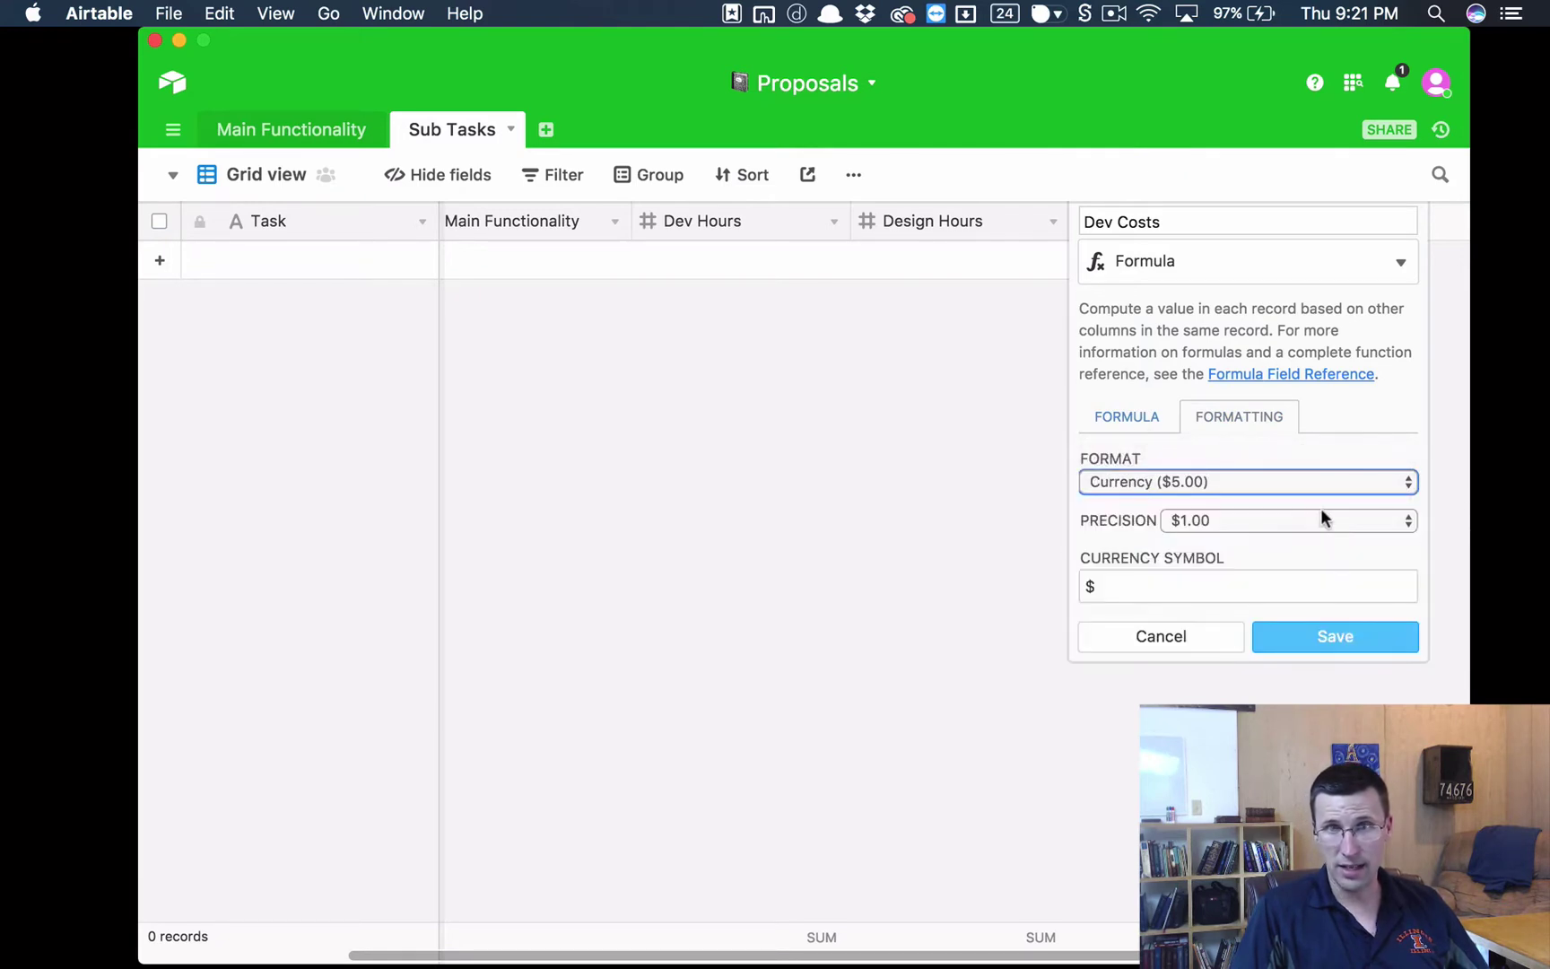
click(1328, 644)
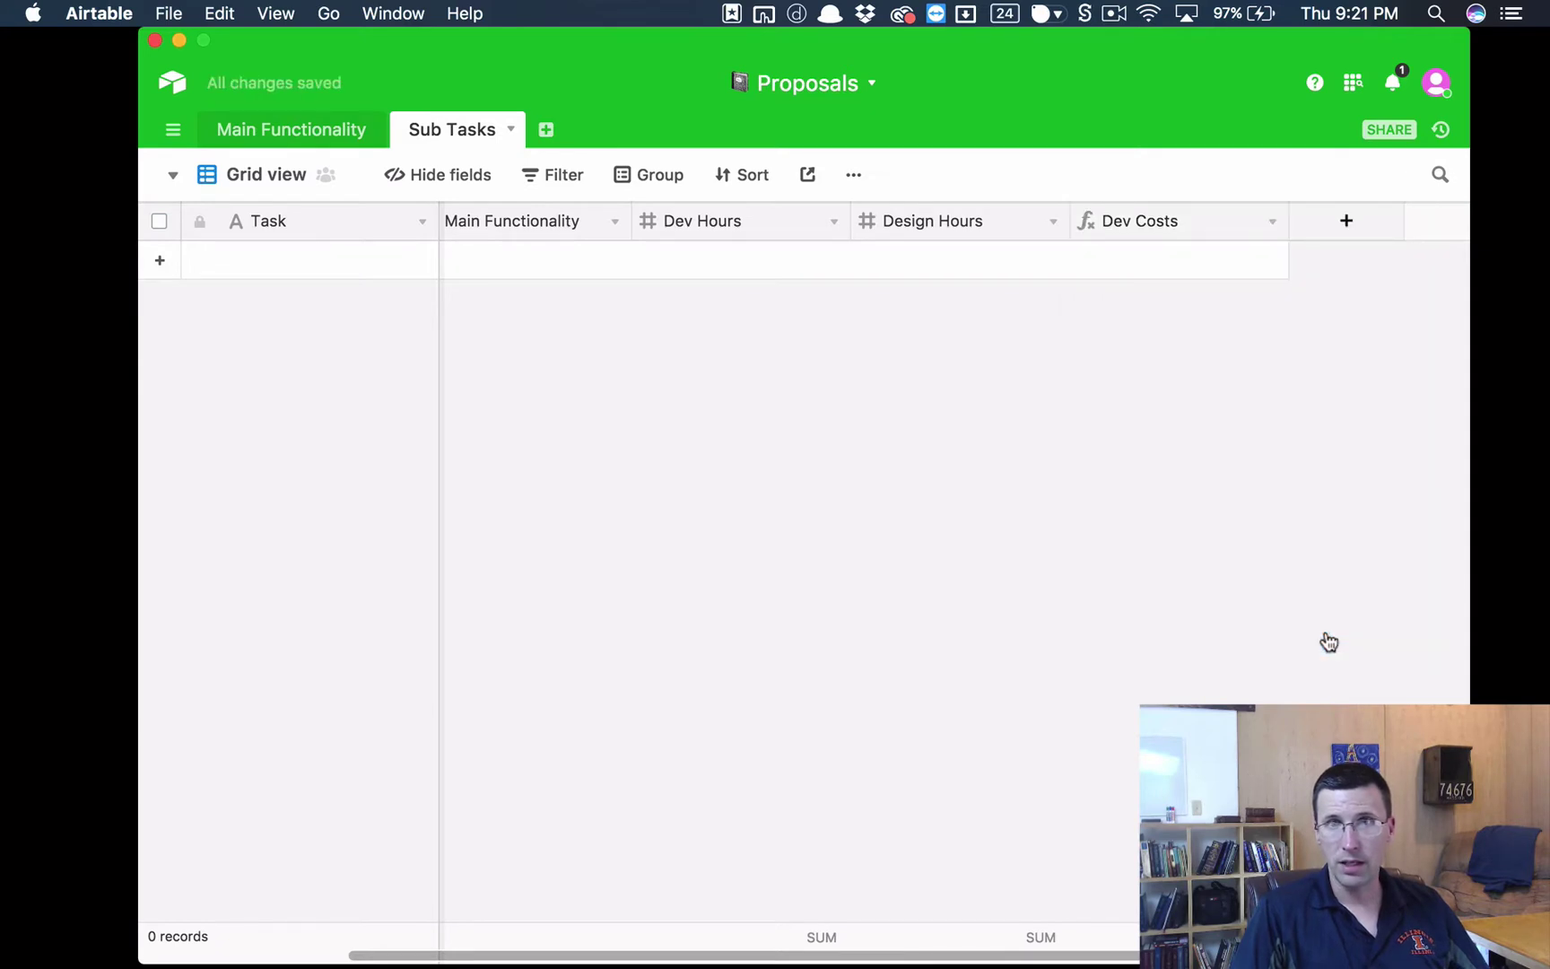
Create a Design Costs formula field multiplying {Design Hours} by the hourly rate
click(1332, 224)
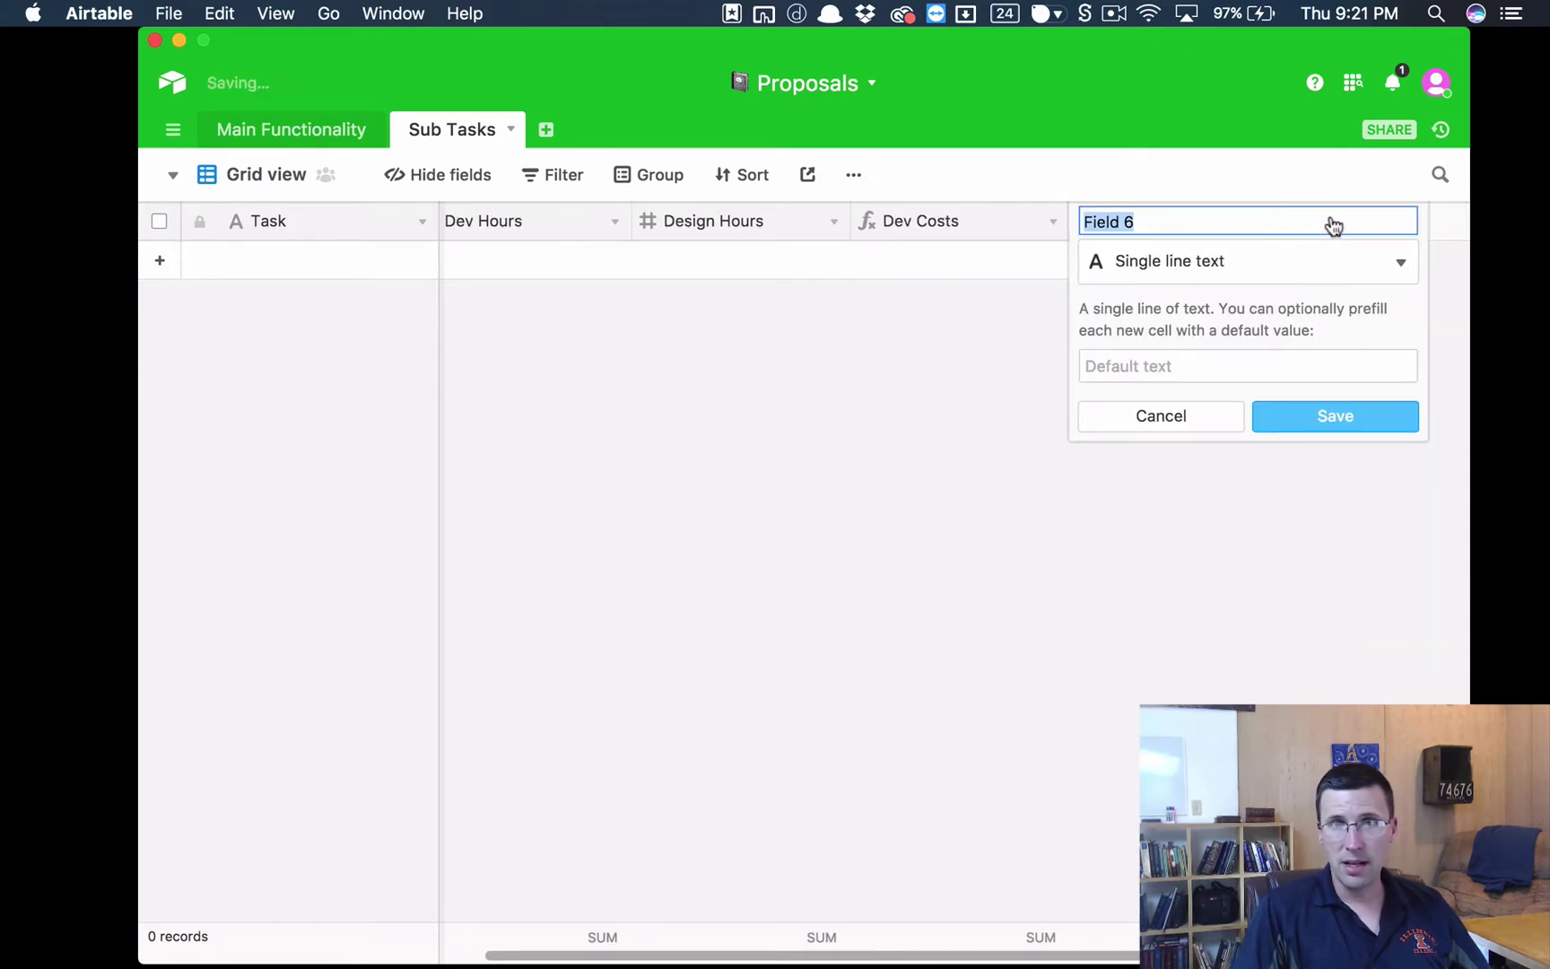
text(Design Costs)
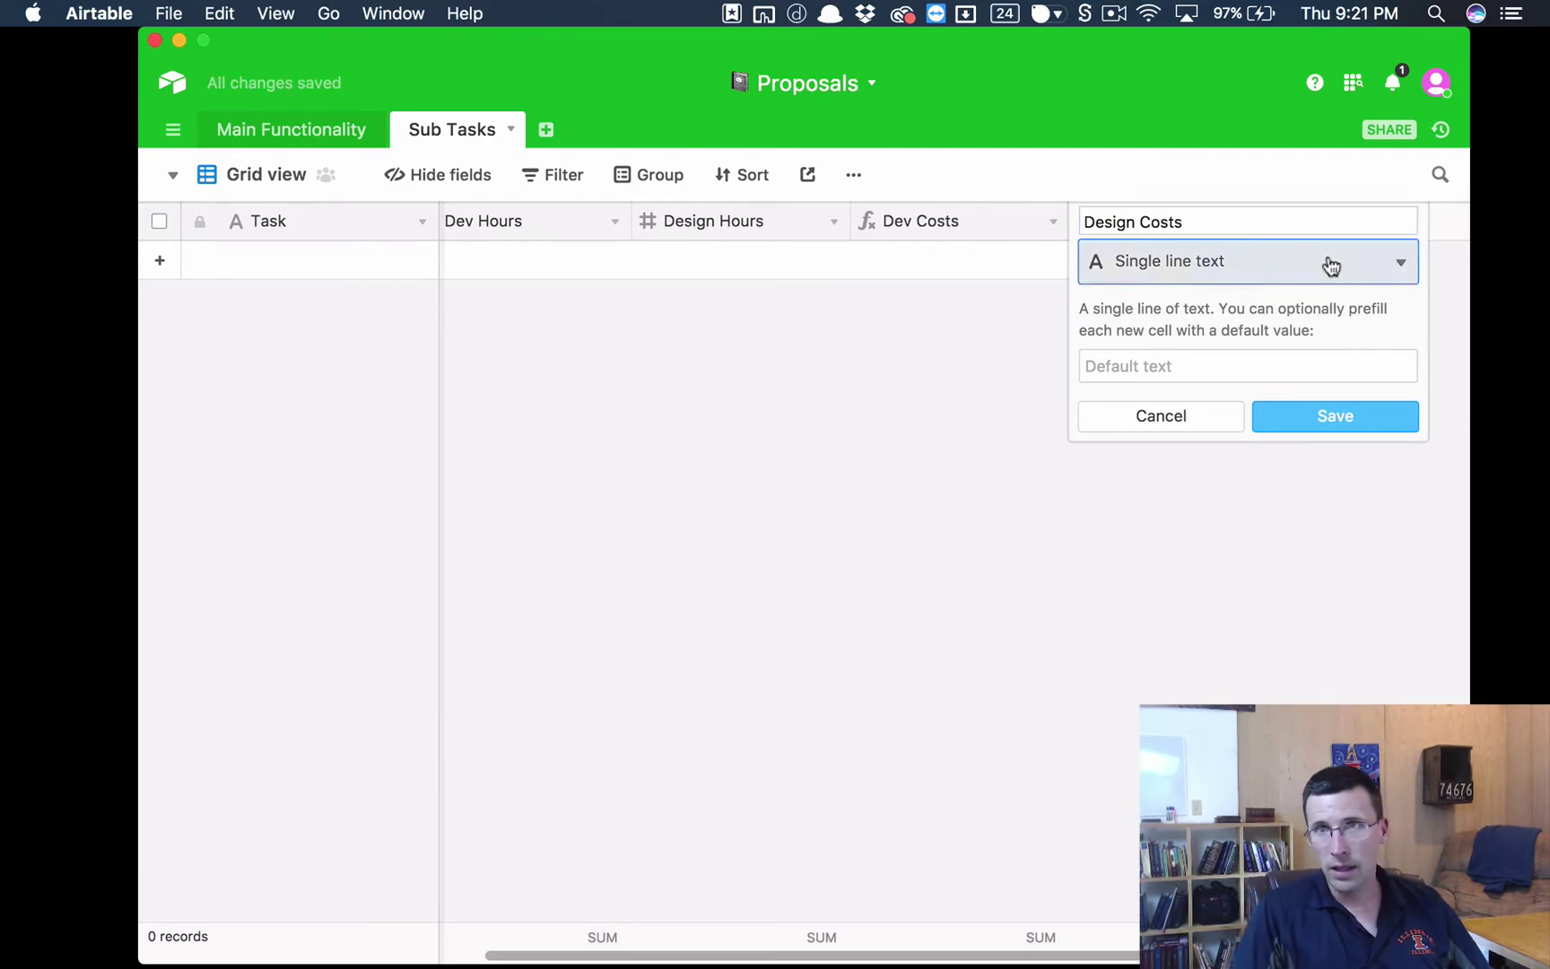
click(1329, 262)
scroll(1319, 403, down, 5)
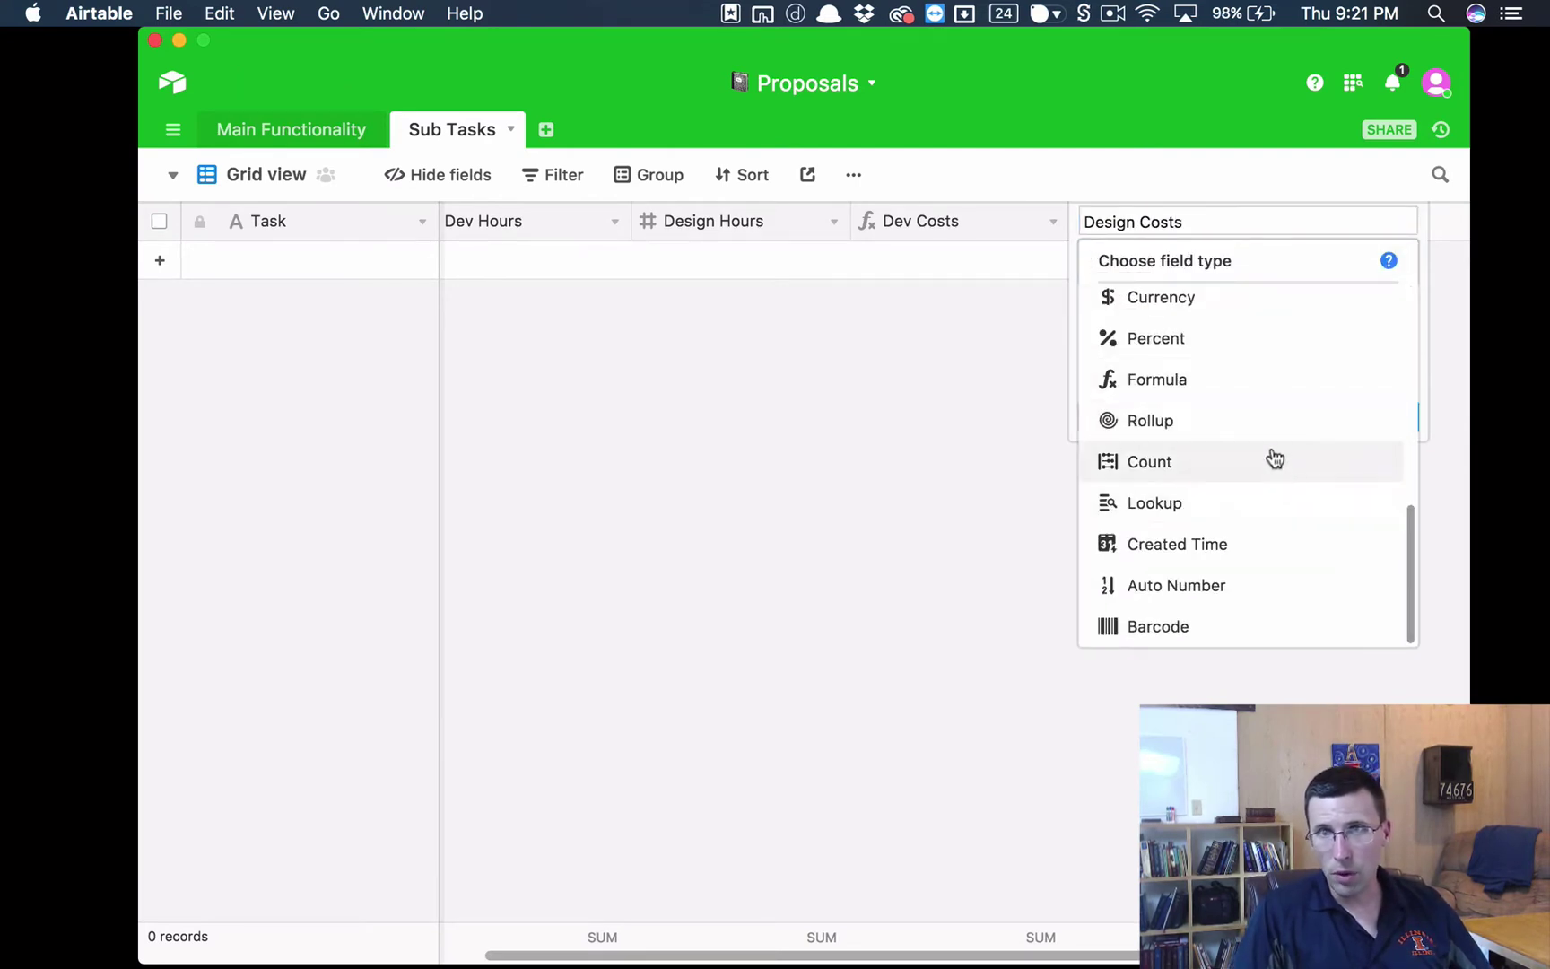
click(1252, 387)
click(1226, 463)
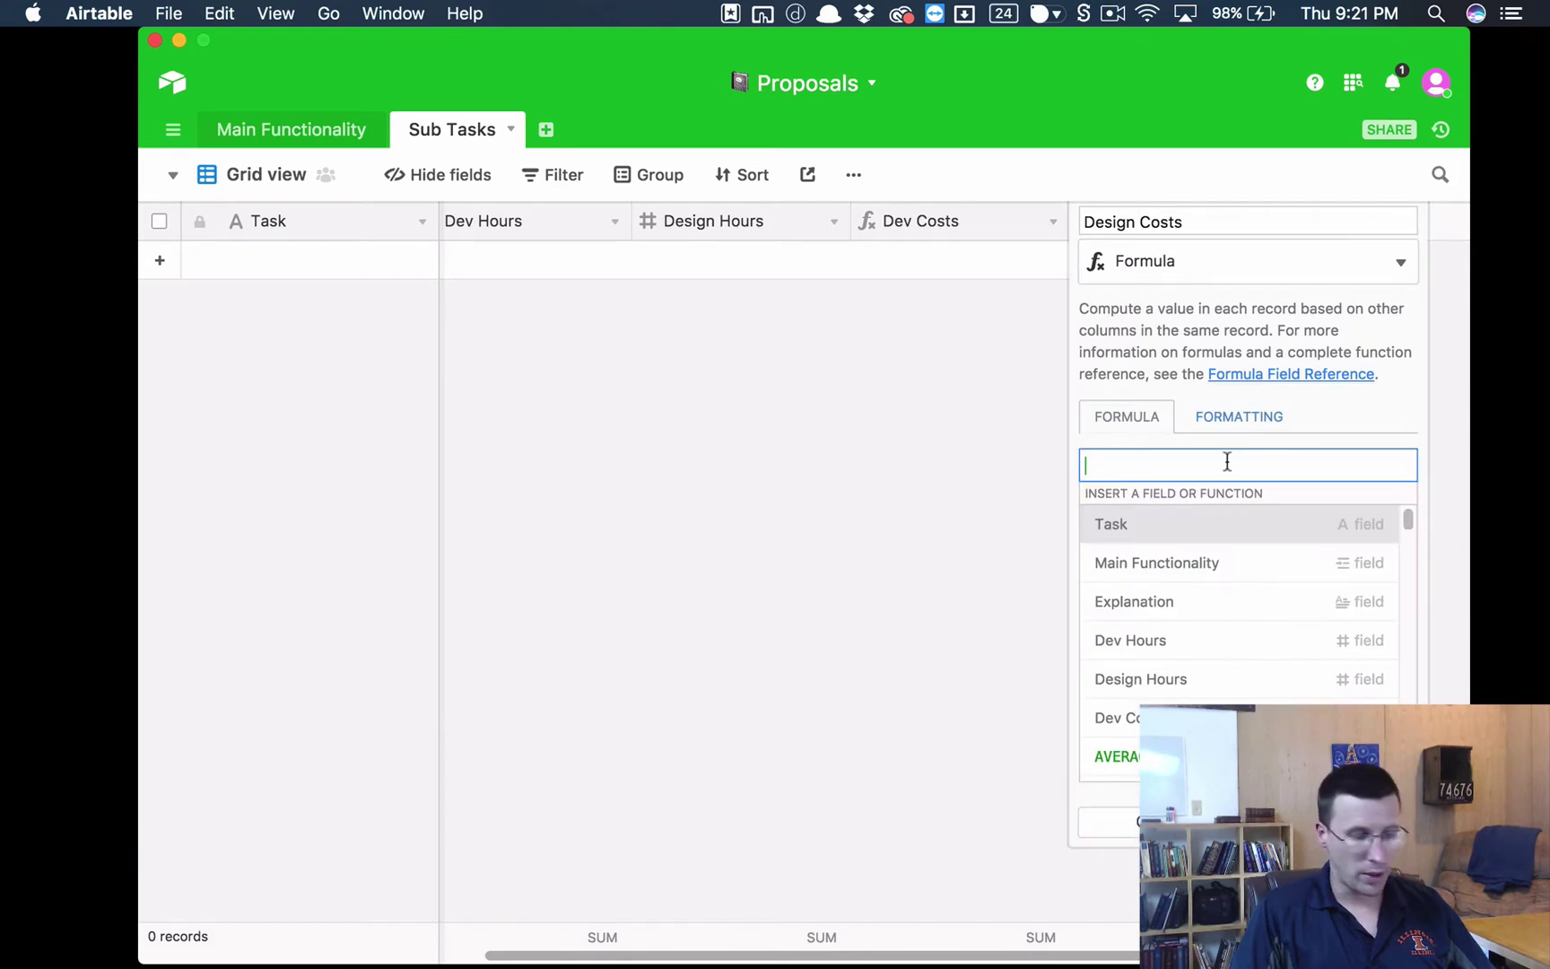
text(Des)
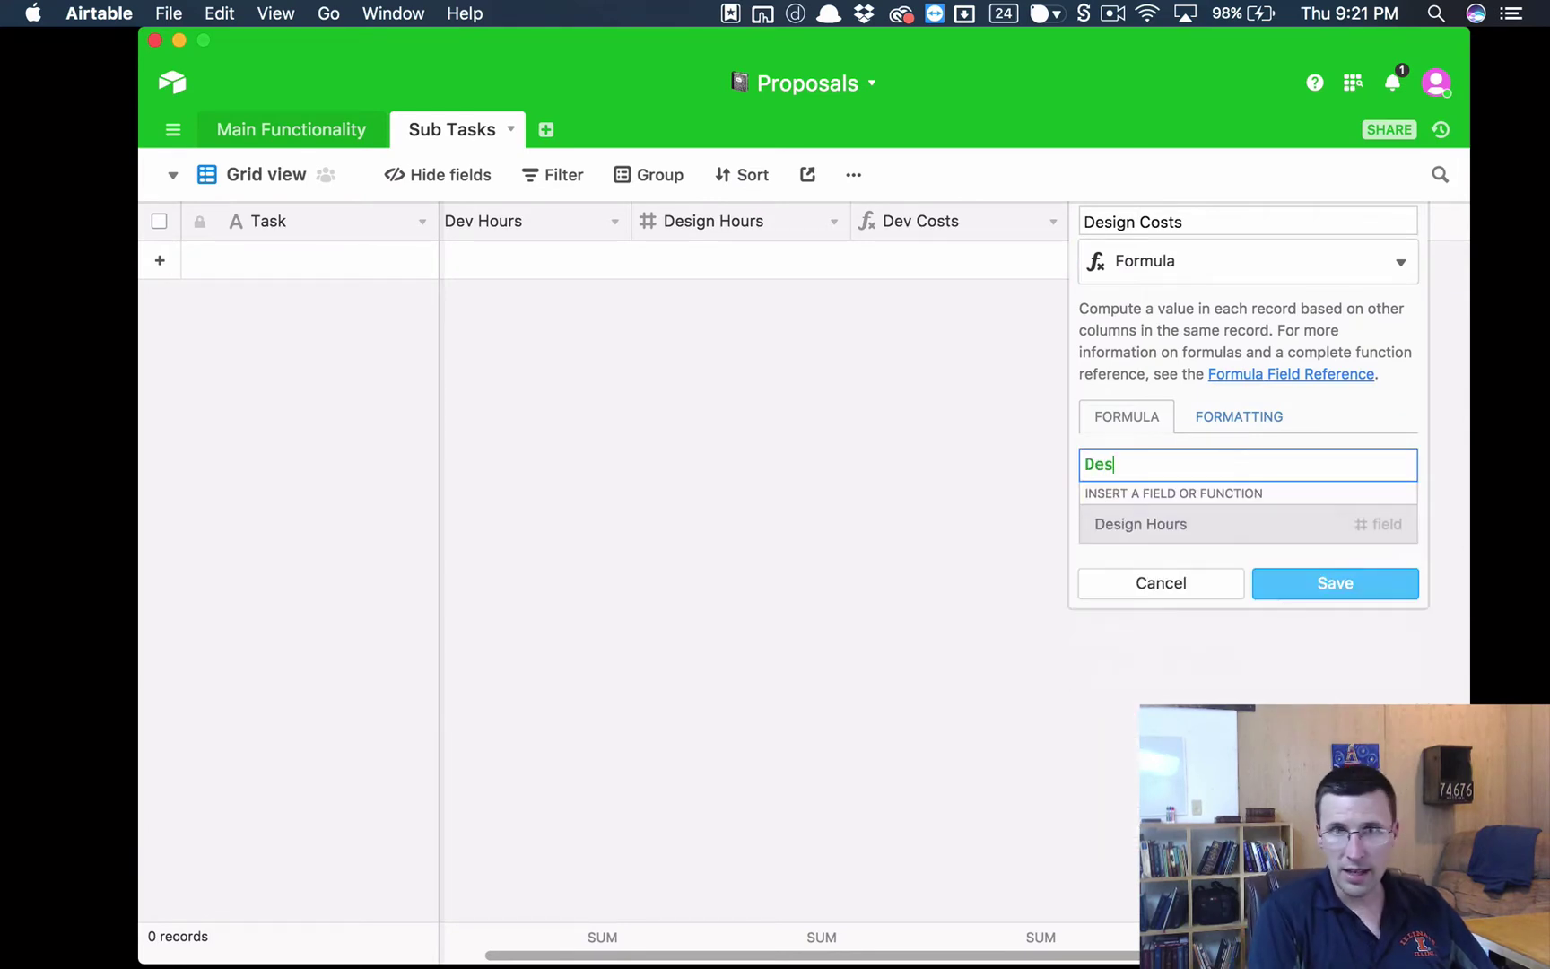
click(1229, 526)
click(1229, 467)
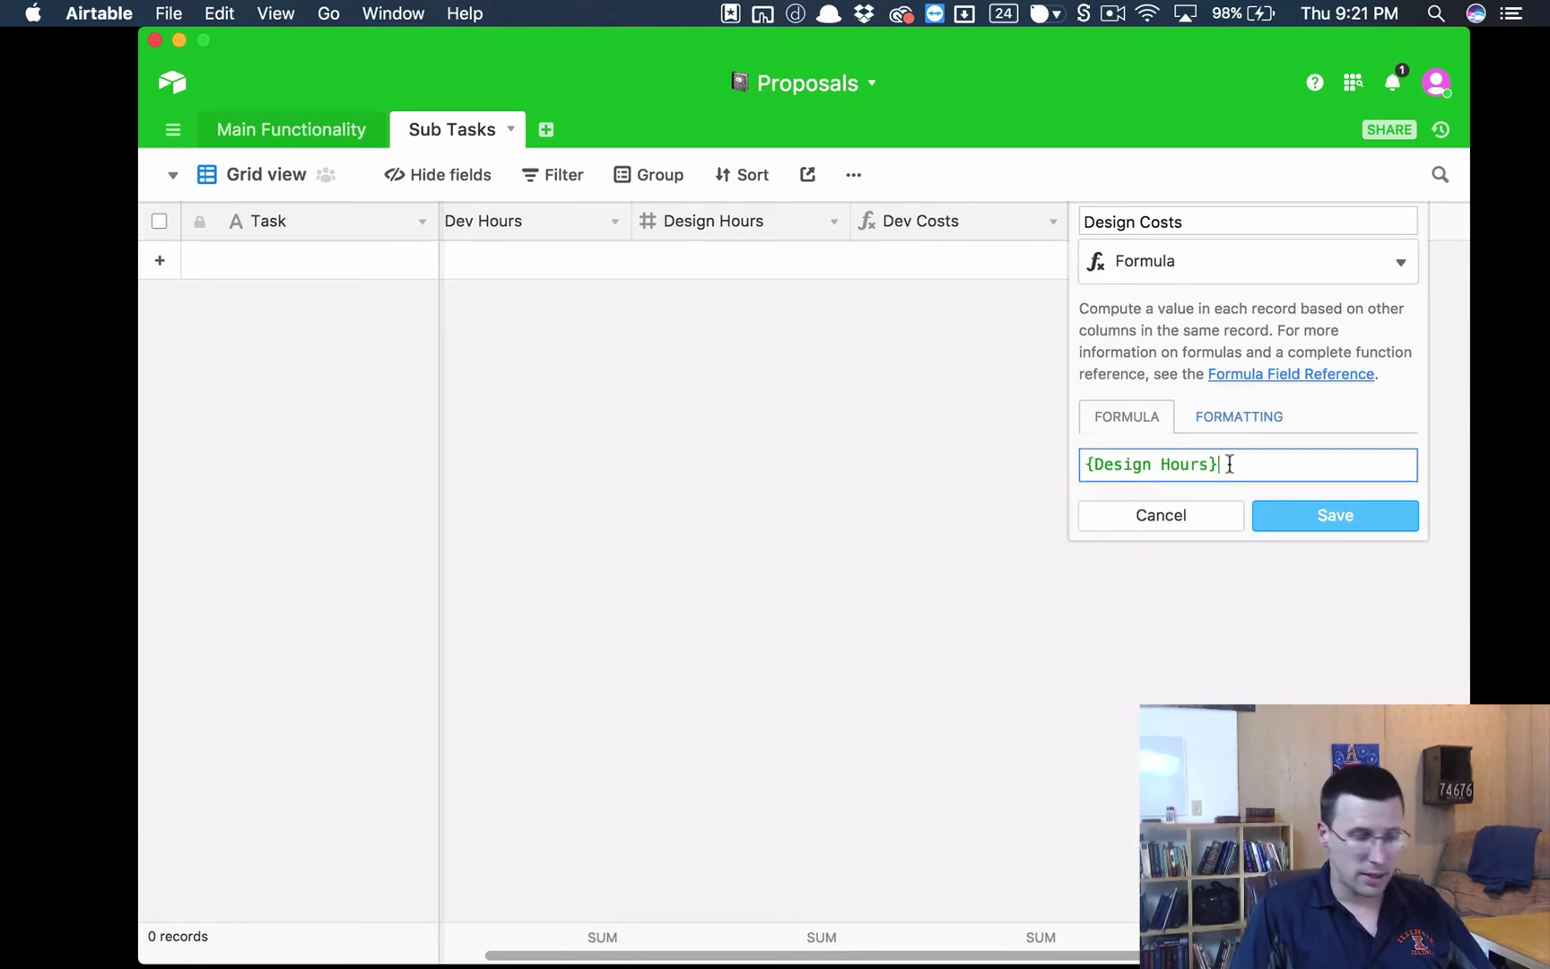
text(*60)
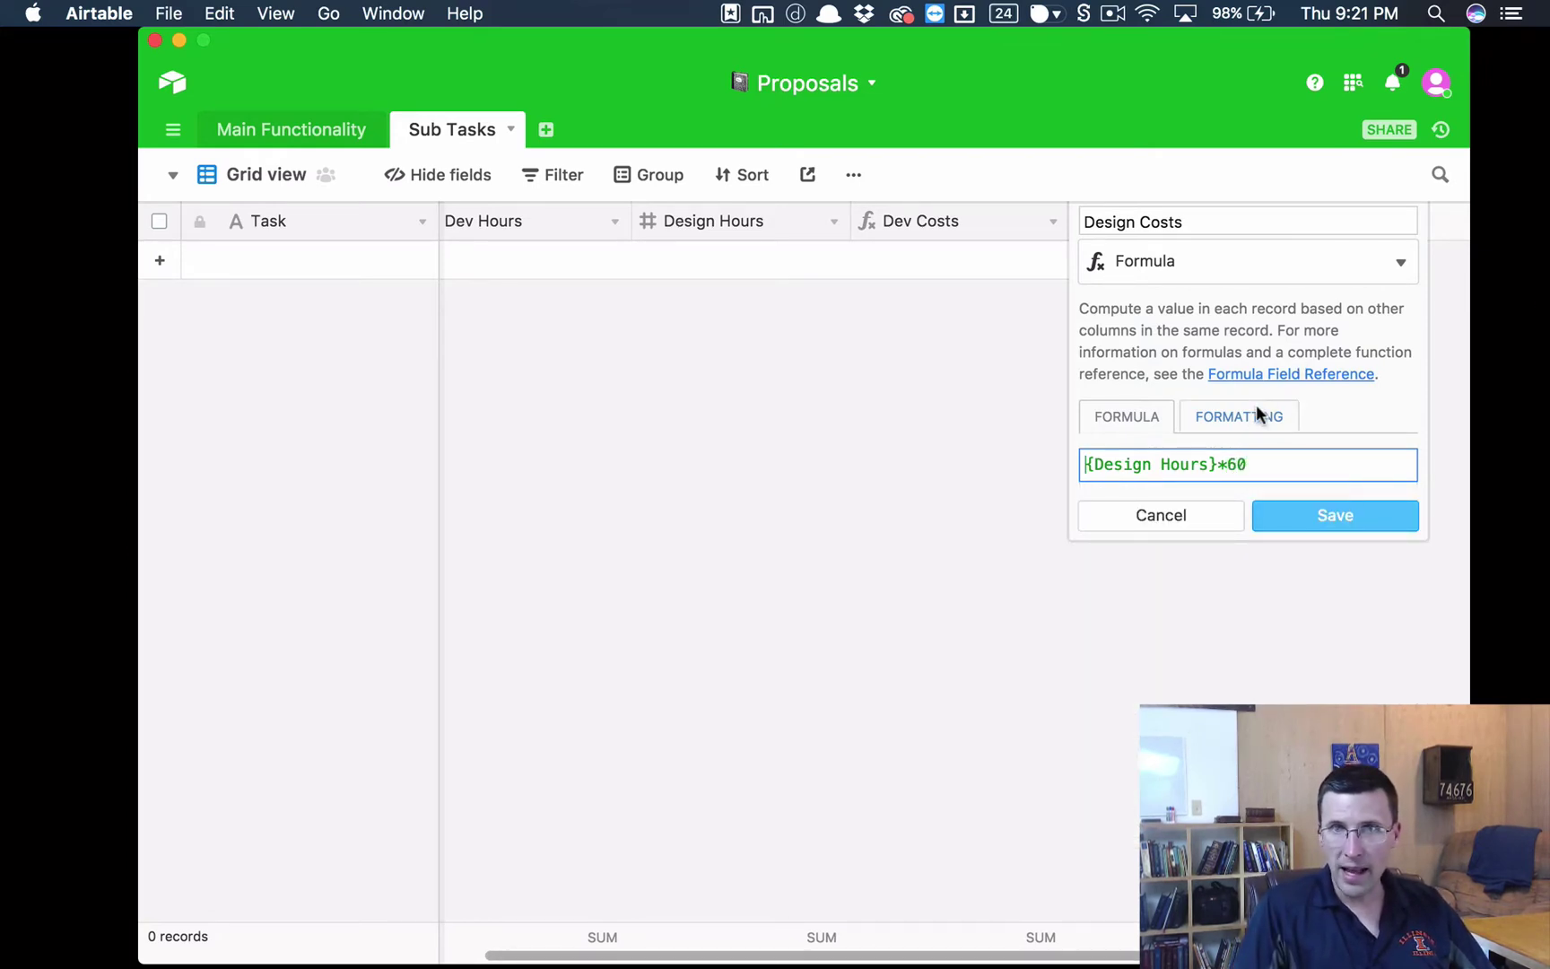
Format Design Costs as currency and save the field
click(1258, 411)
click(1221, 482)
click(1211, 502)
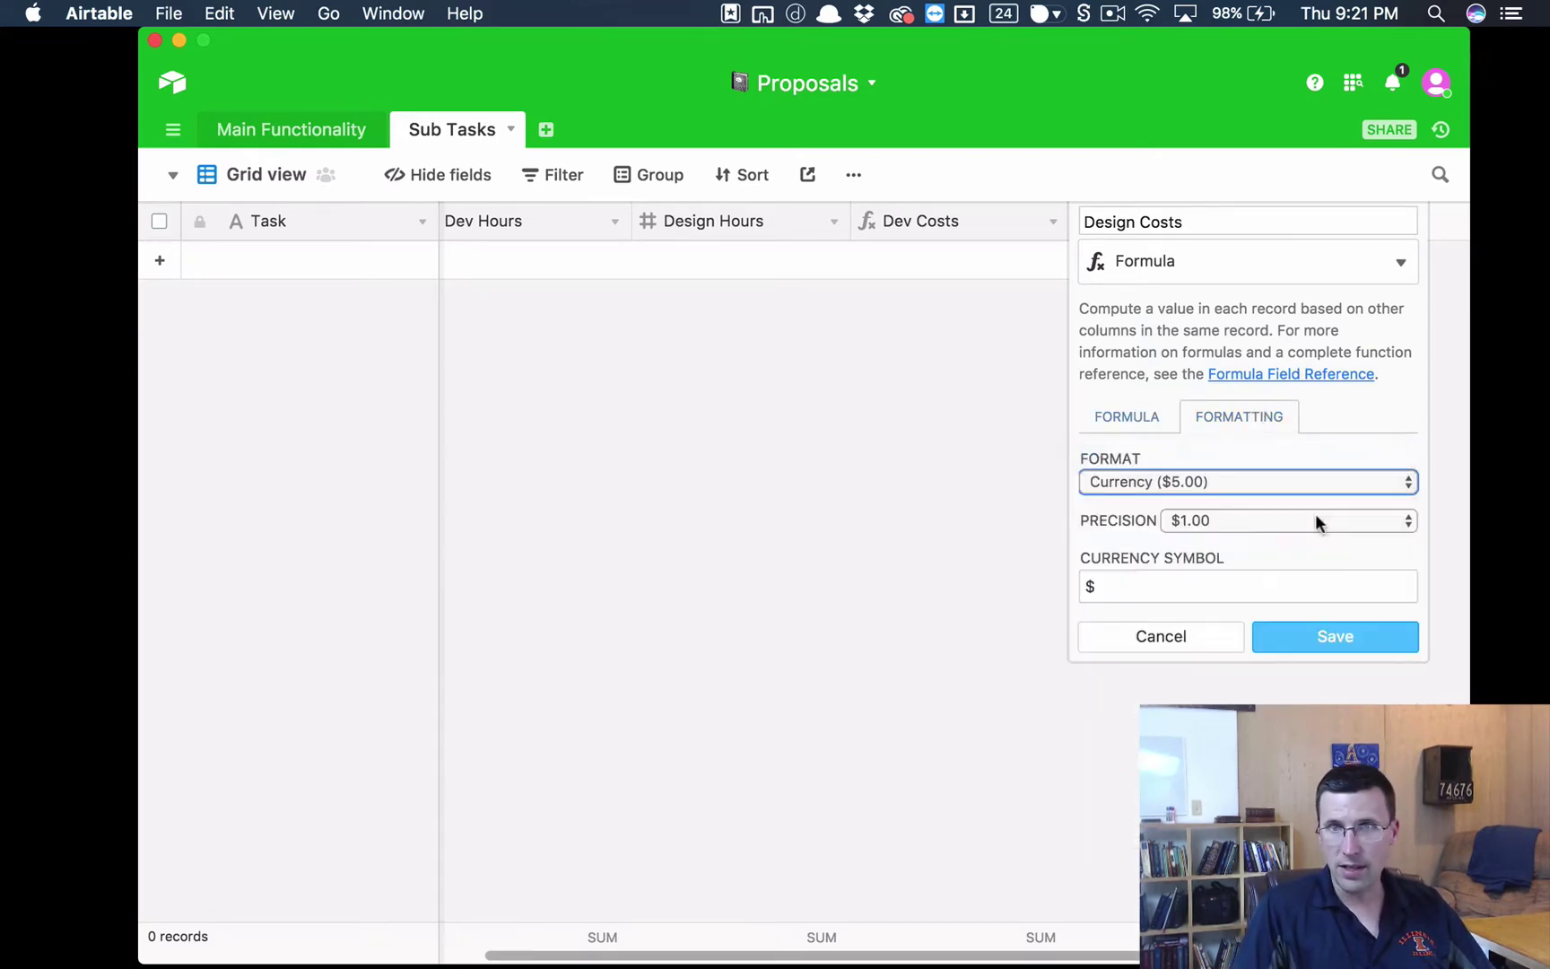
click(1336, 639)
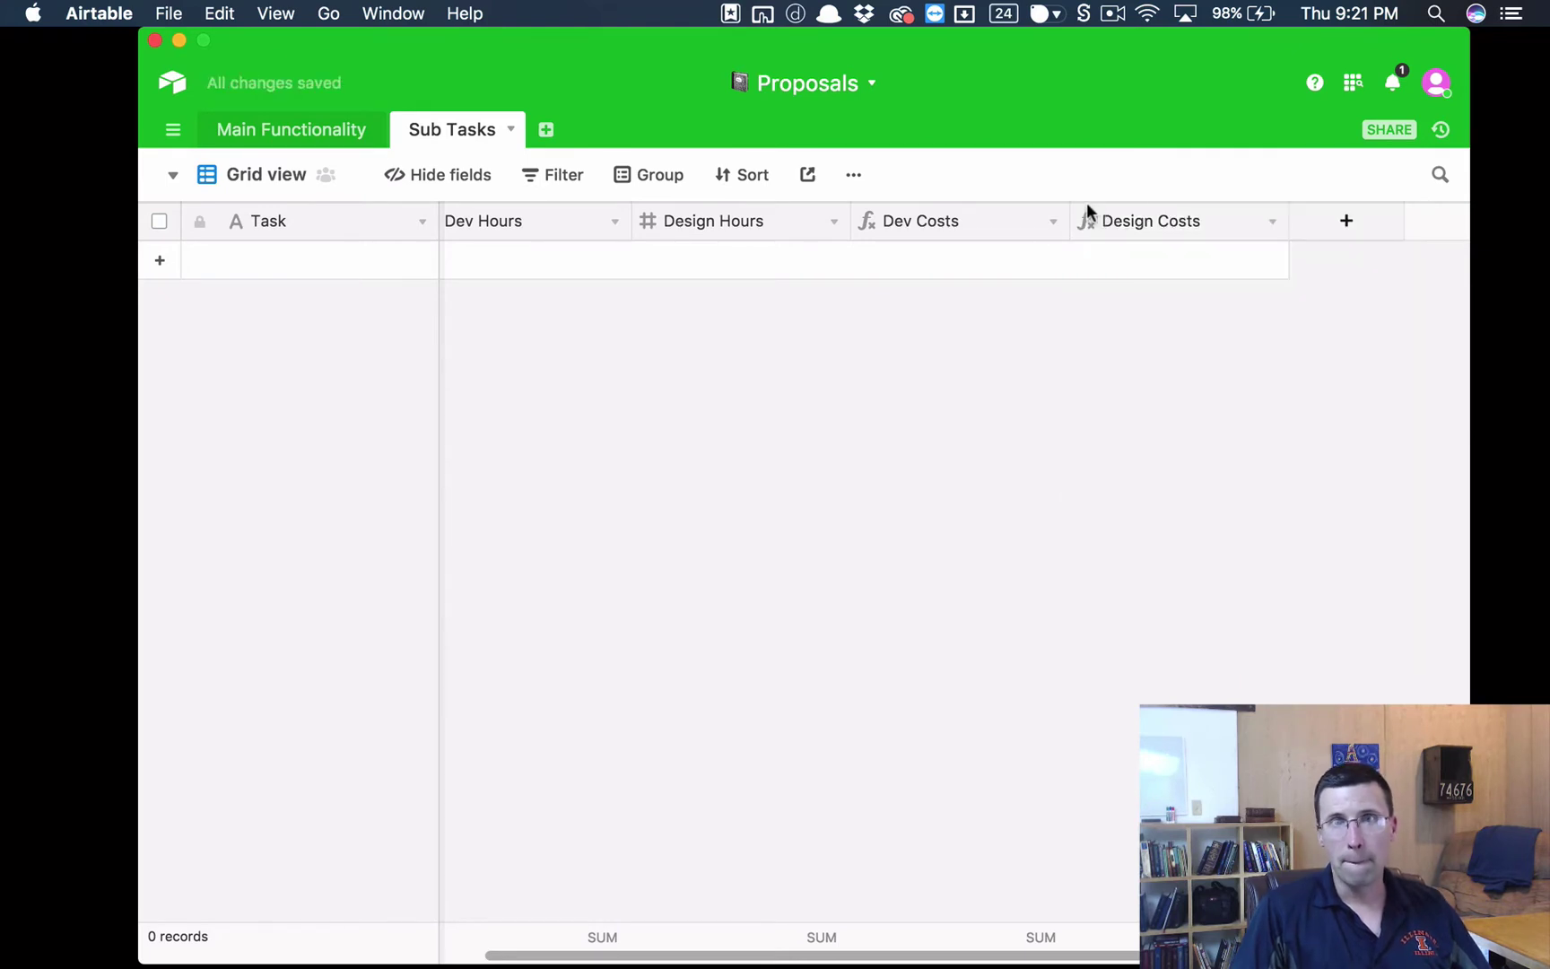
Add an Other Costs field of type Currency
click(1342, 226)
text(Oth)
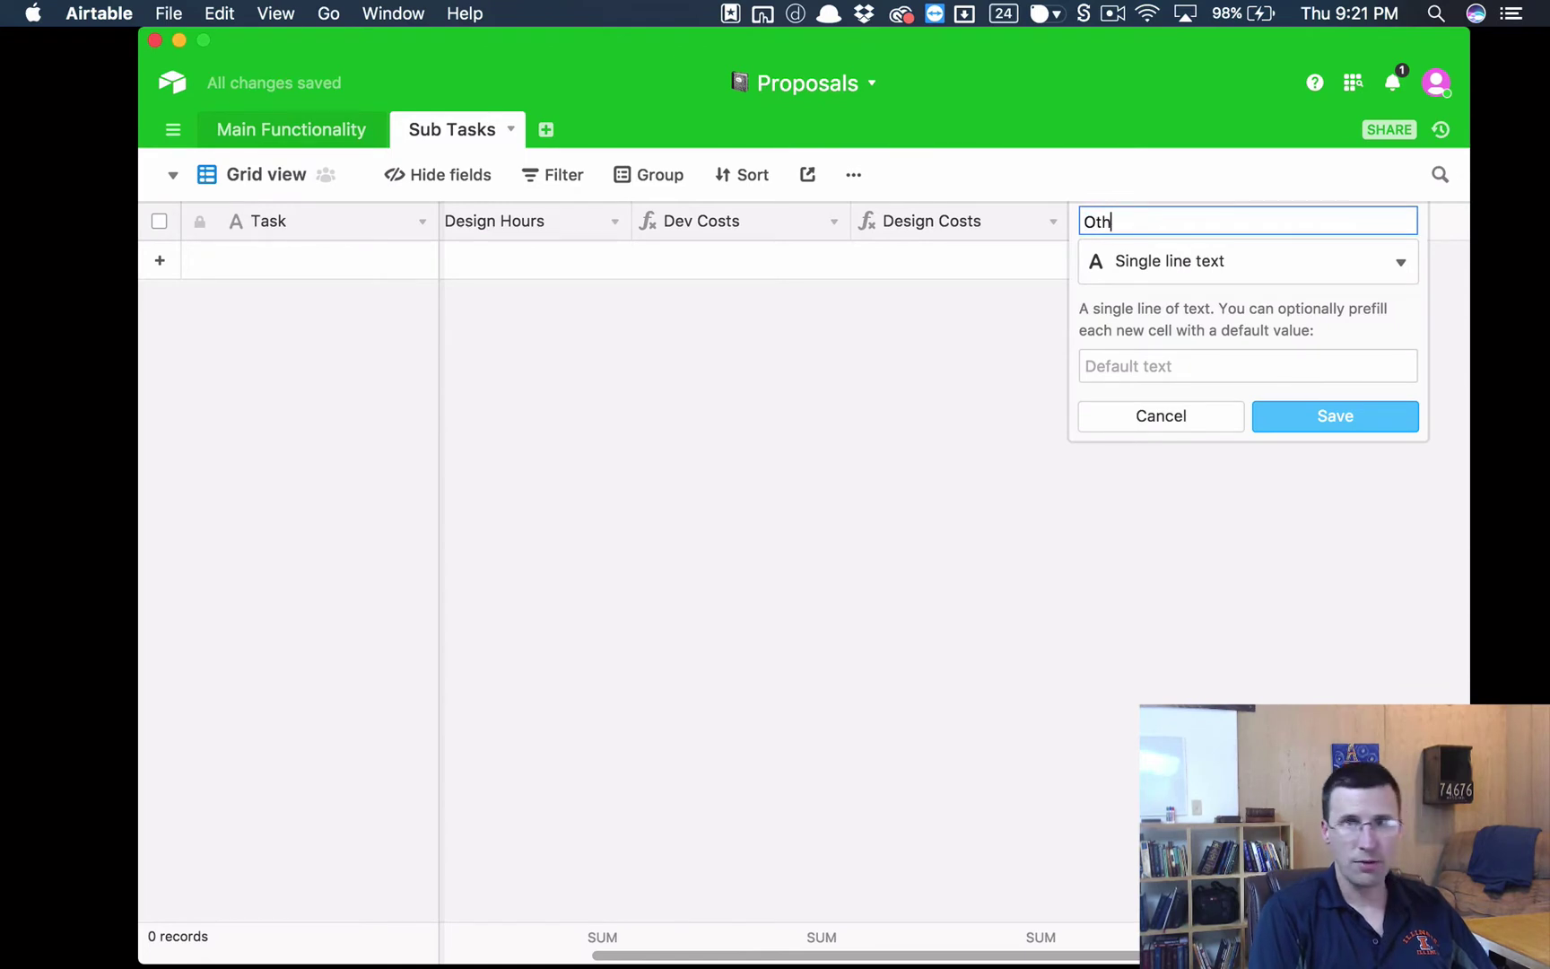
text(er Costs)
click(1317, 274)
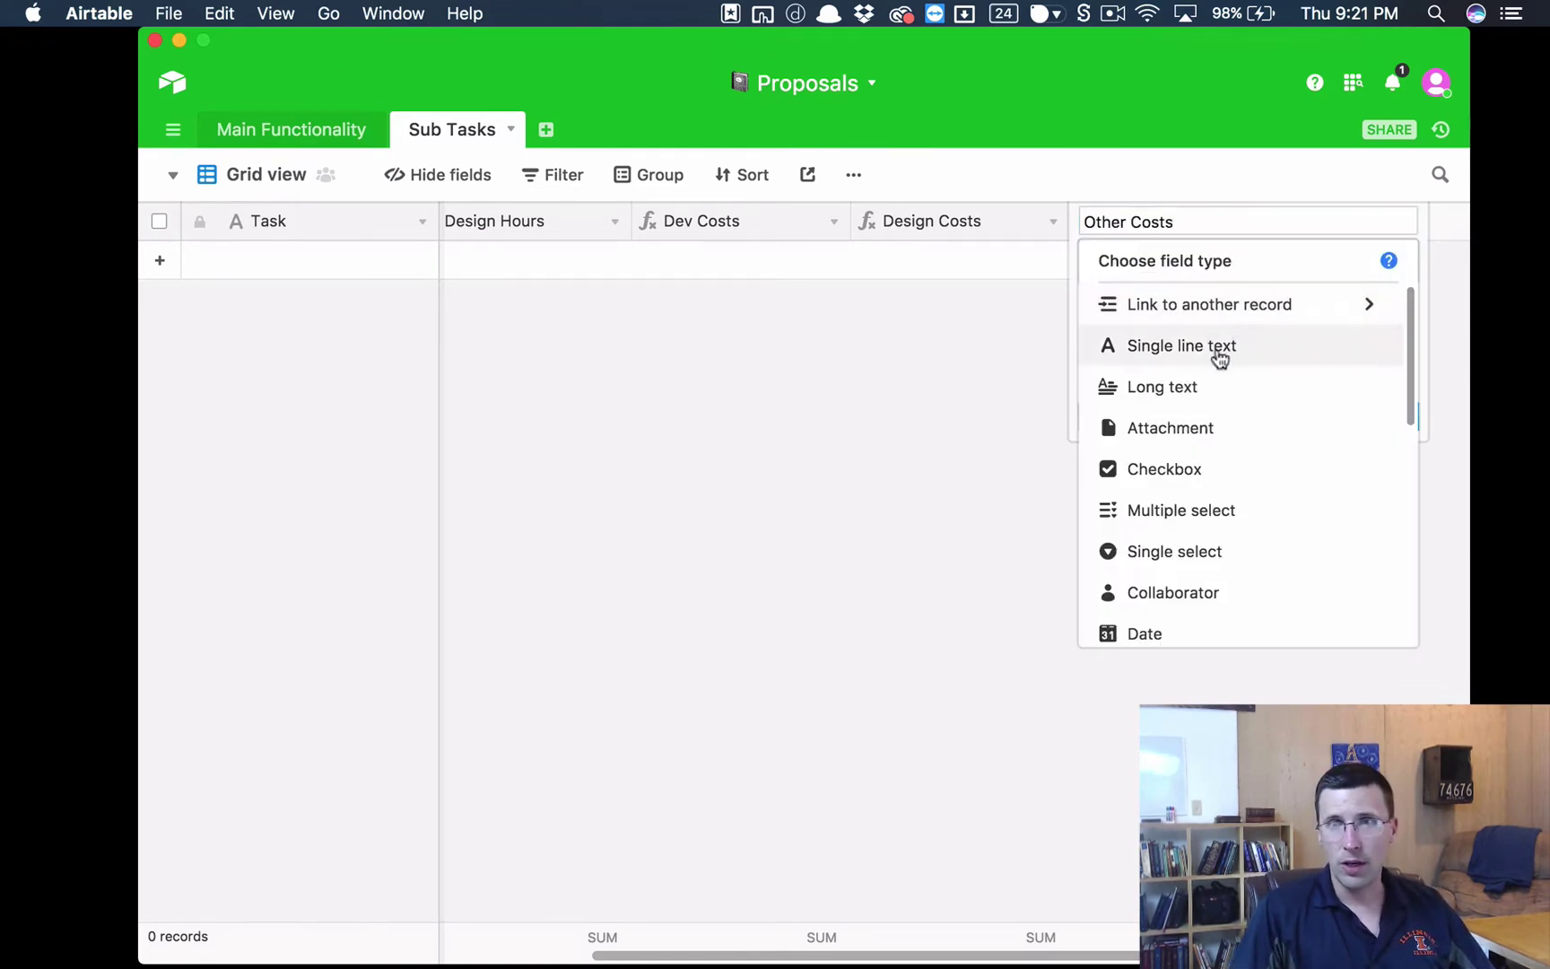
scroll(1229, 539, down, 10)
scroll(1233, 489, up, 1)
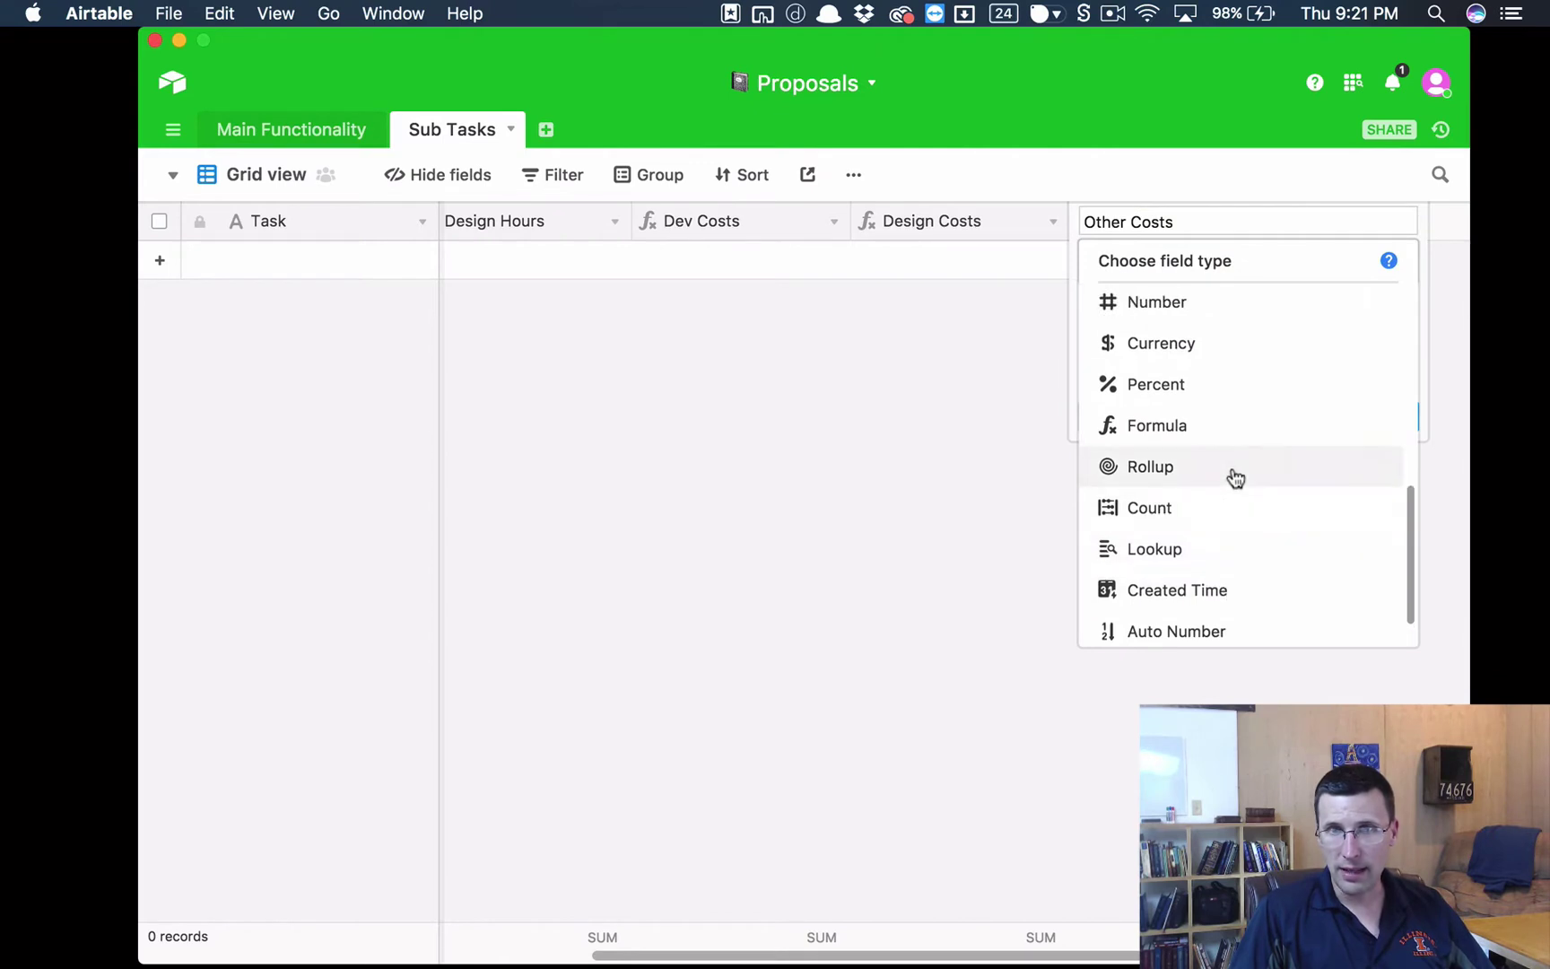
click(1252, 357)
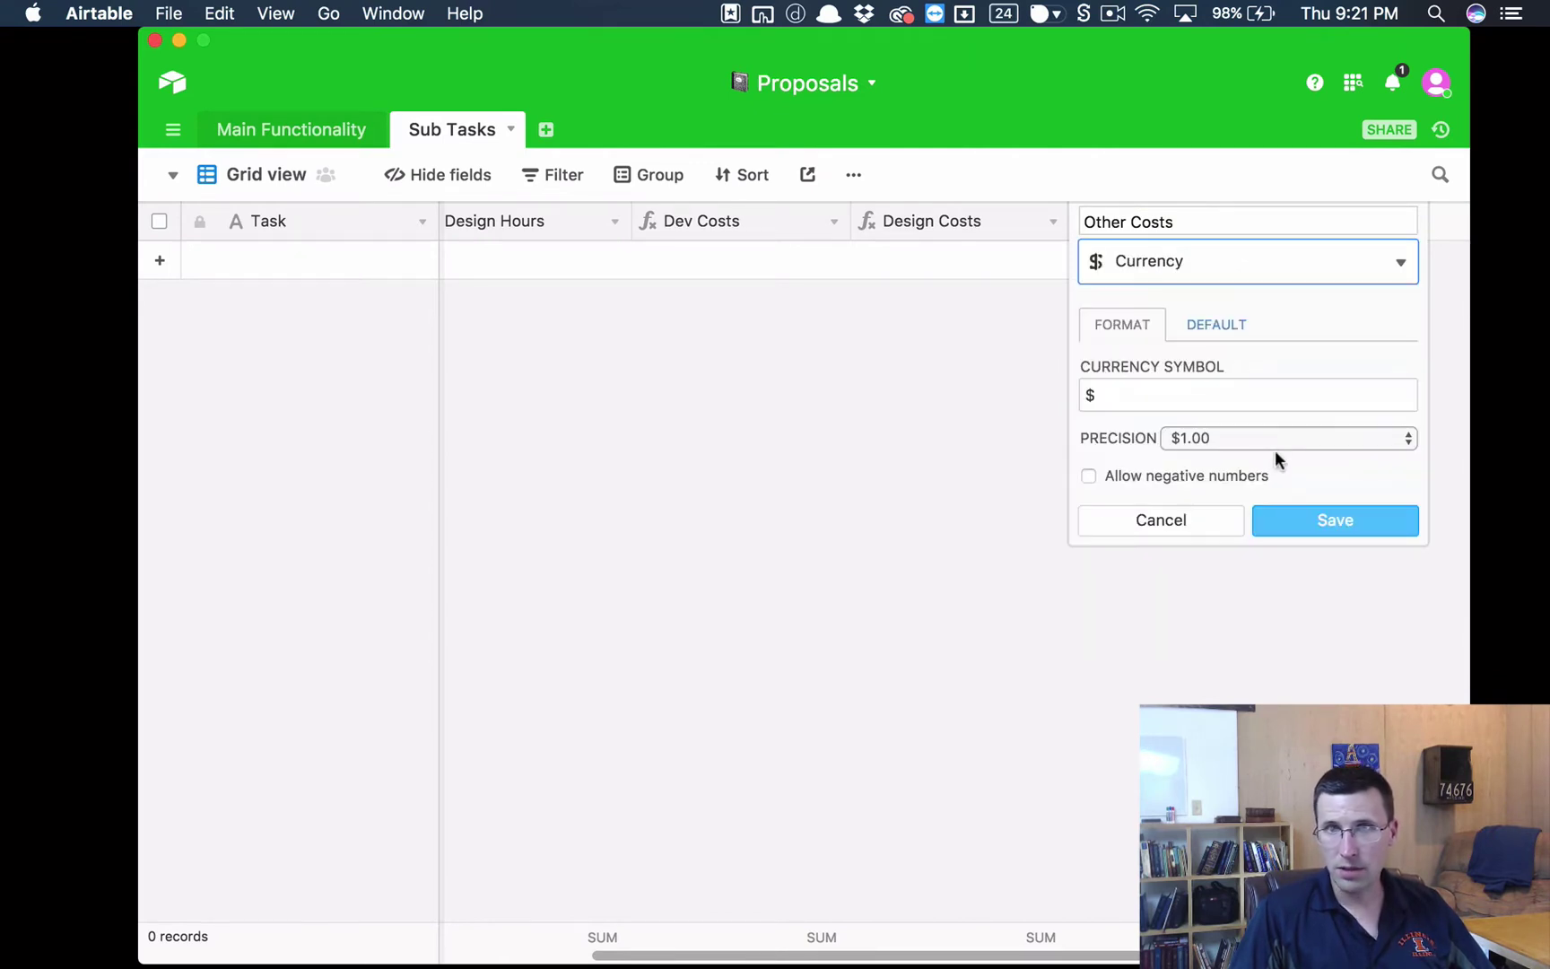
click(1325, 523)
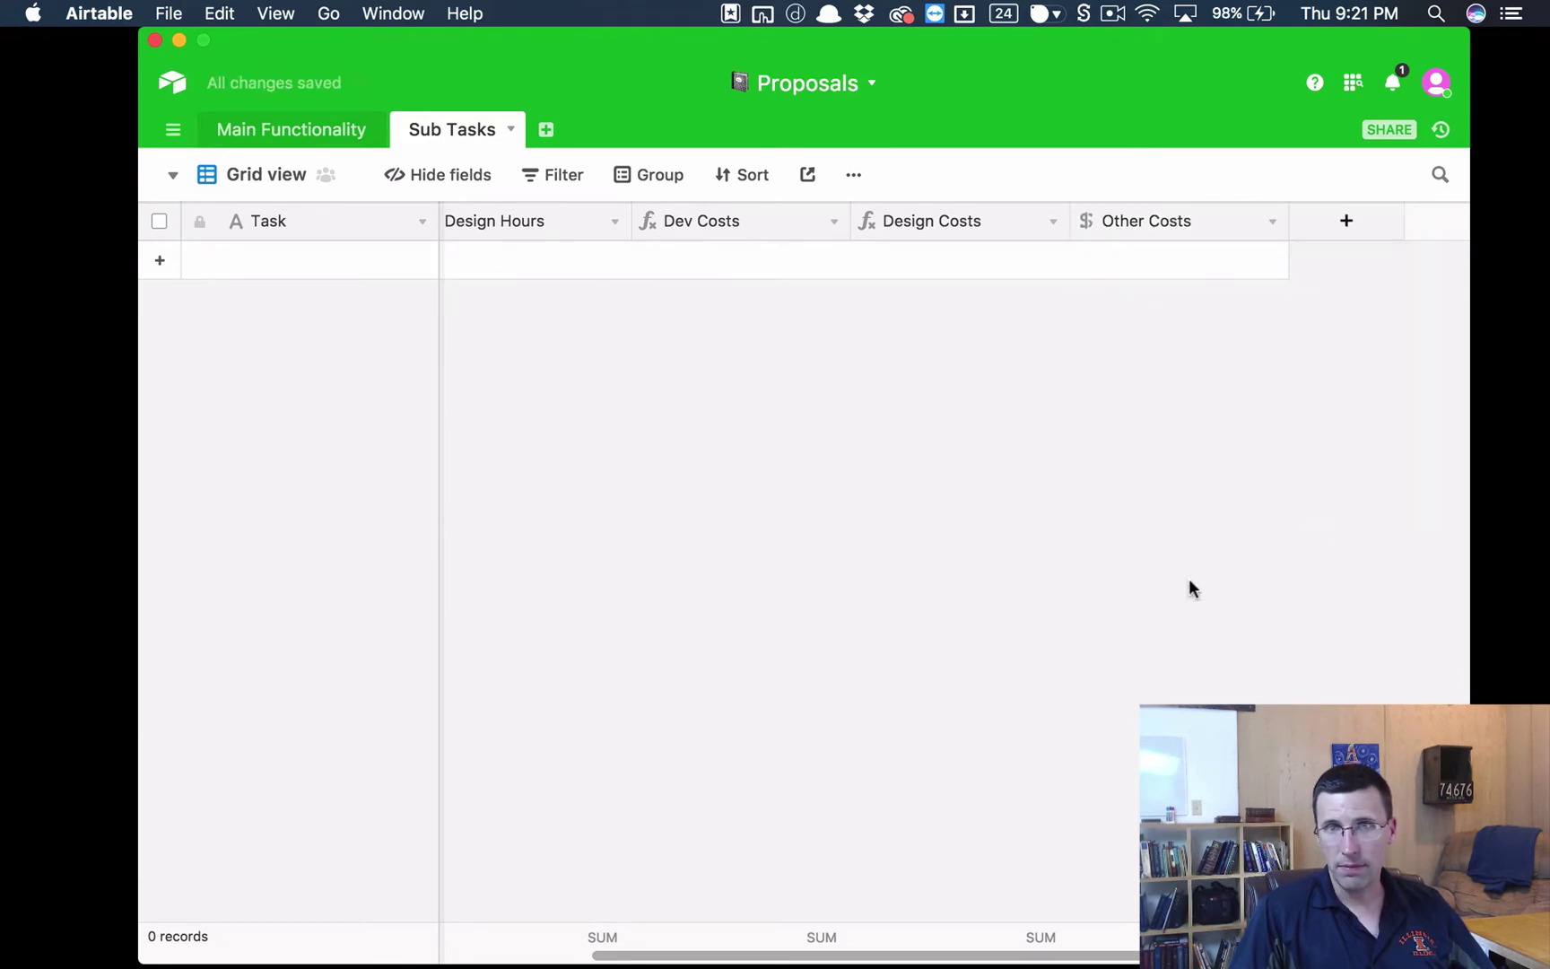
Enter 'Website' as the first Feature in the Main Functionality table
drag(882, 954, 384, 960)
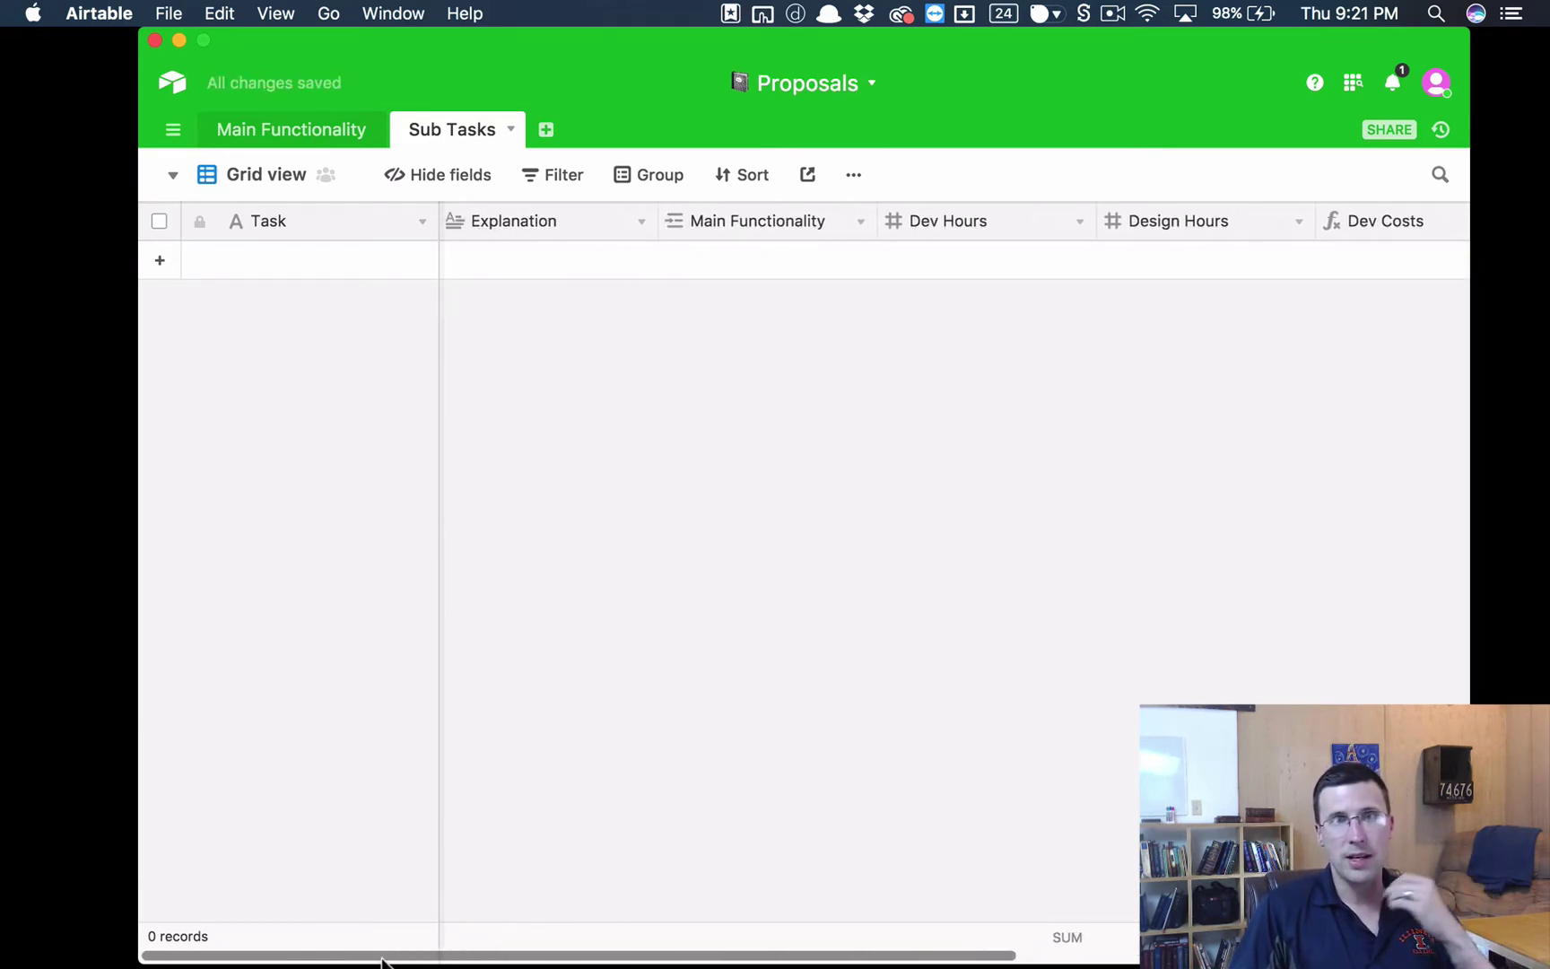
click(328, 136)
double_click(366, 260)
text(Website)
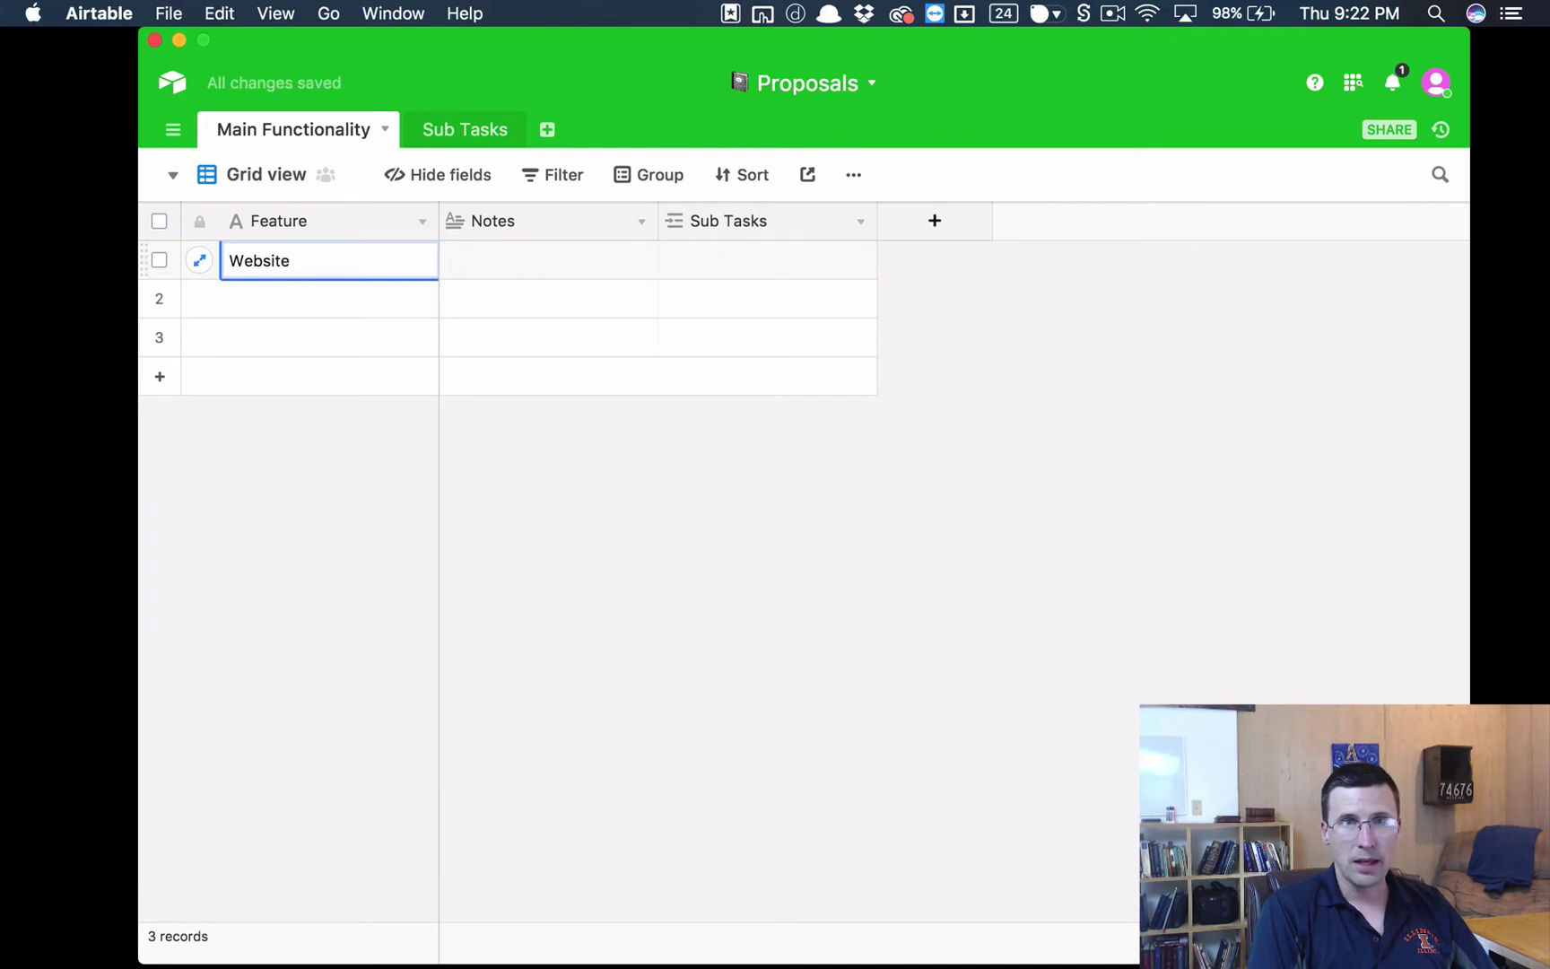
Delete the two blank rows below Website
click(159, 299)
click(159, 336)
right_click(160, 337)
click(214, 398)
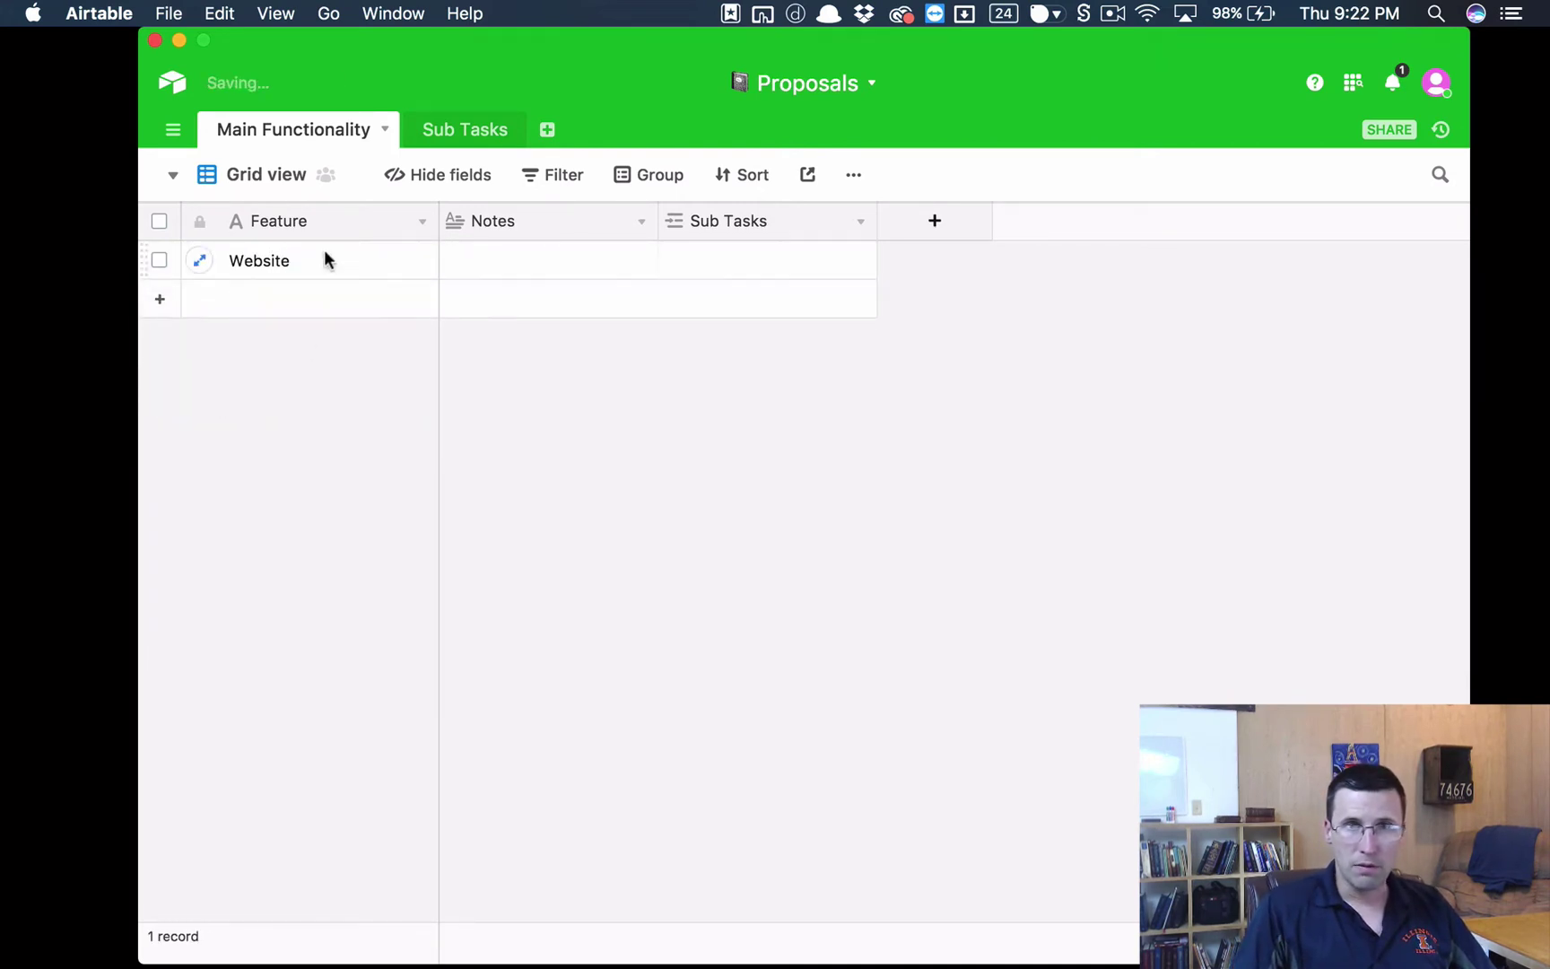
Link a new 'Prototype' sub task to Website with Dev Hours 1 and Design Hours 5
click(704, 267)
click(678, 263)
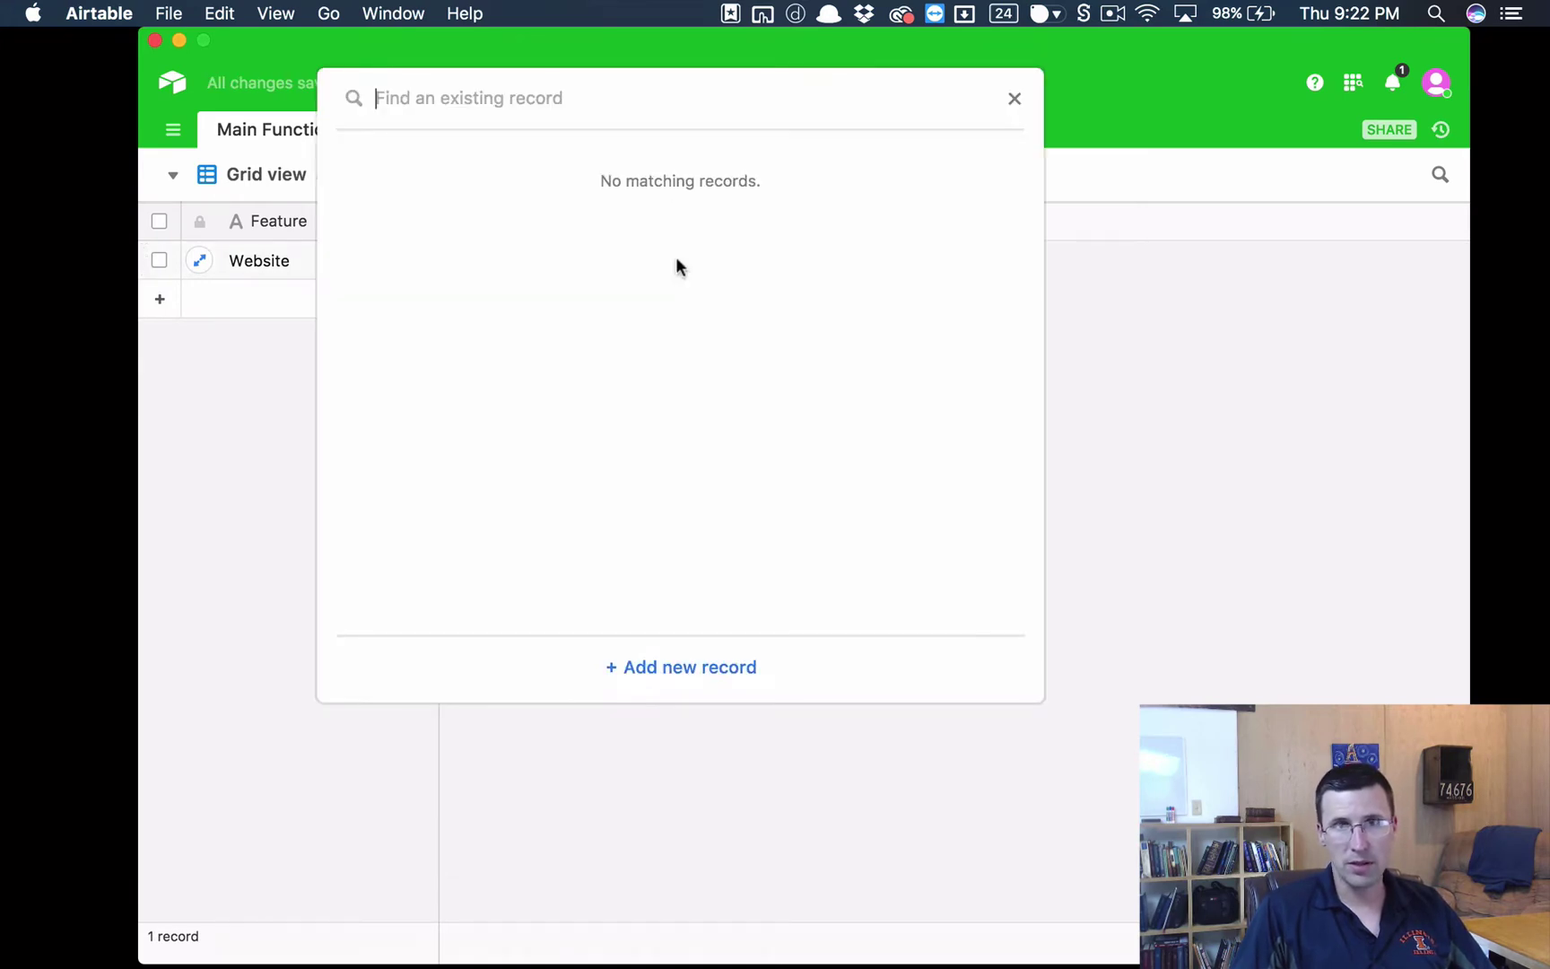
click(687, 669)
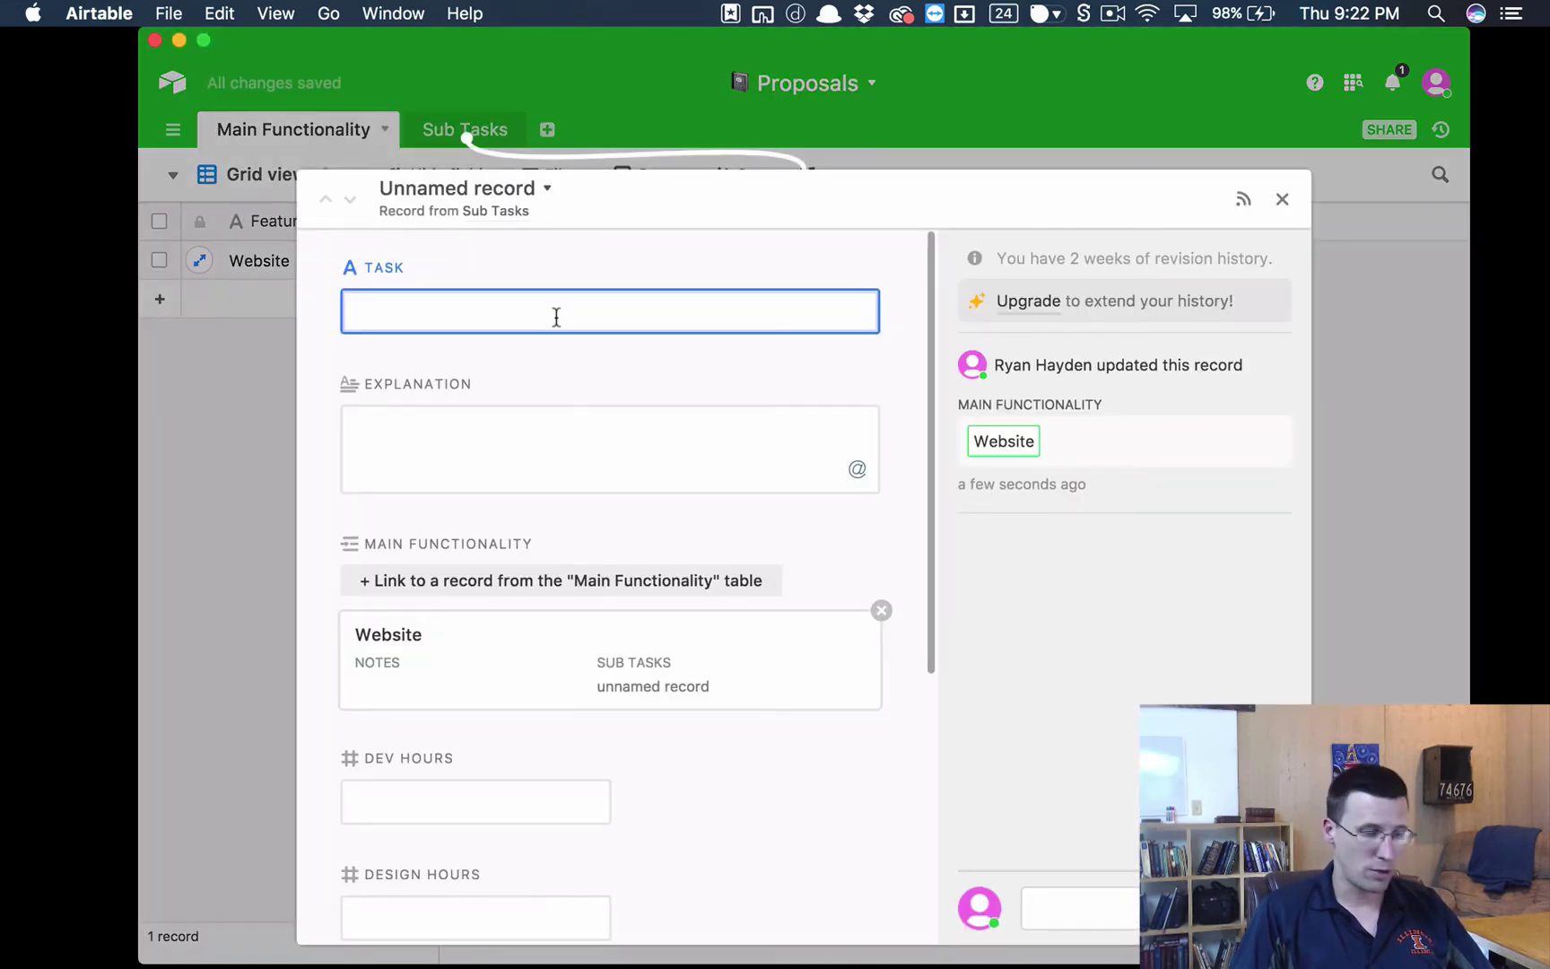
text(Pr)
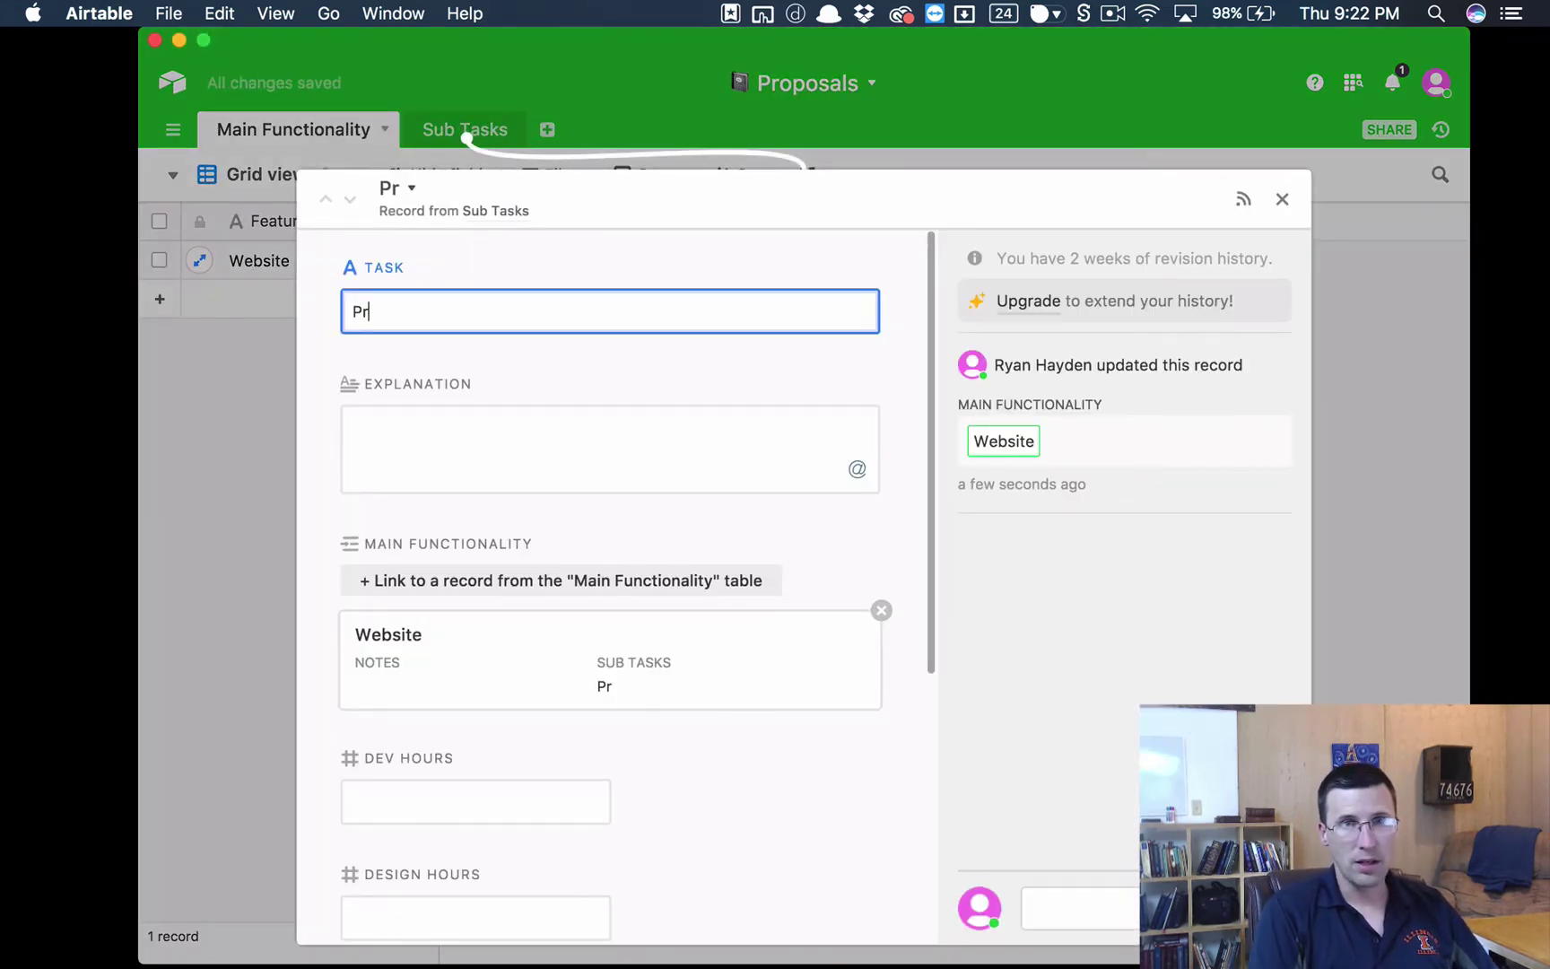
text(ototype)
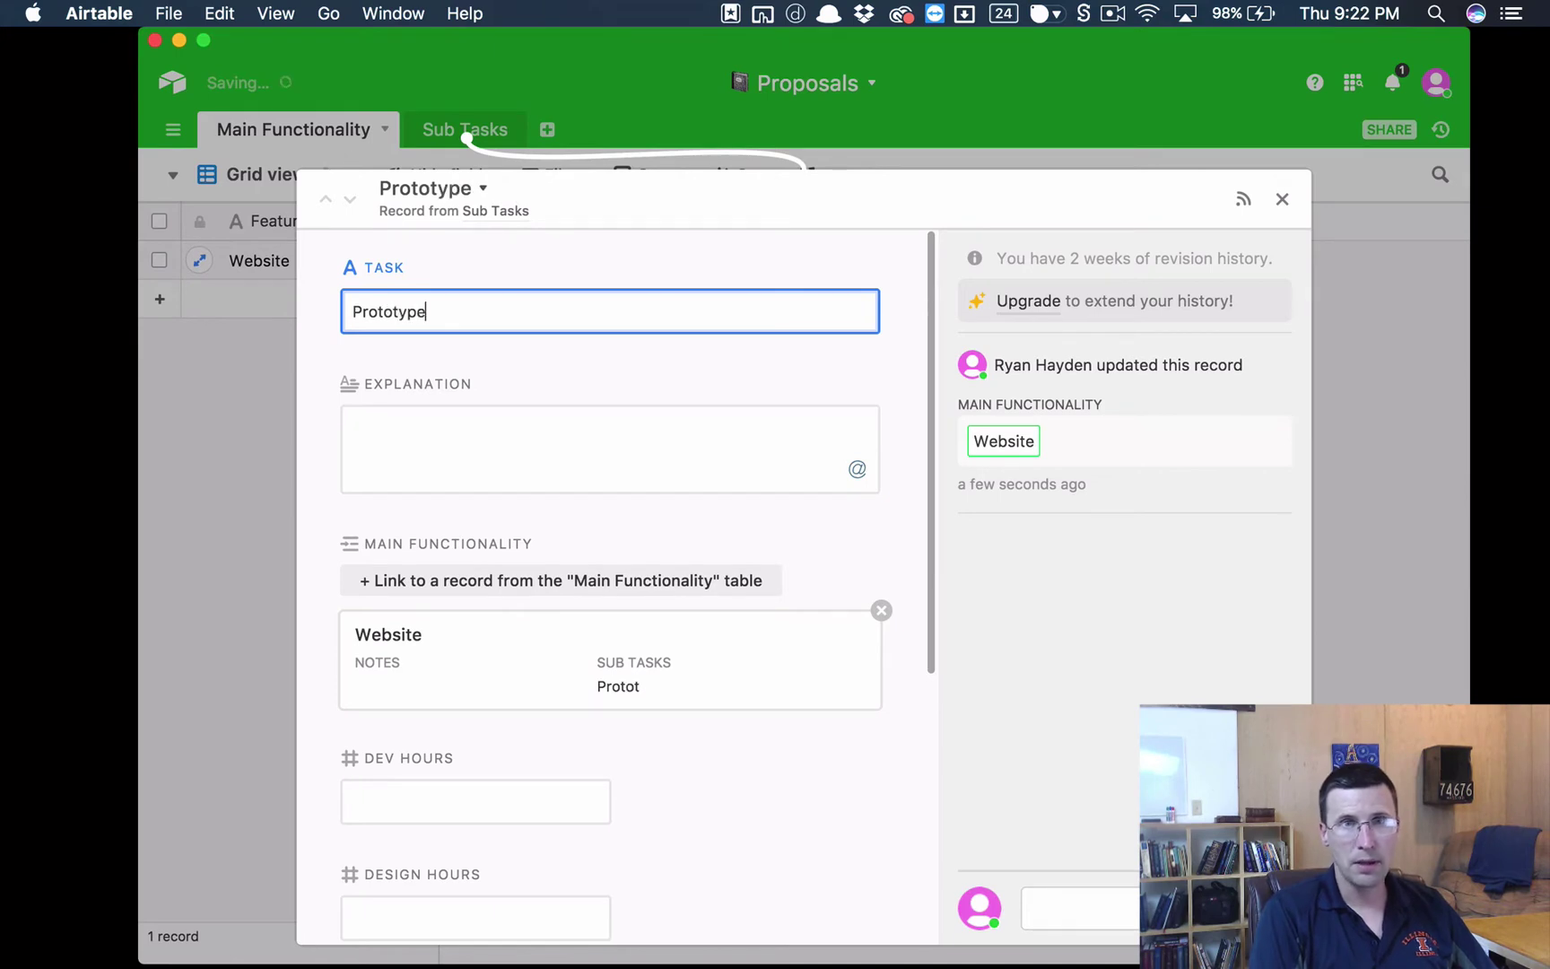
scroll(585, 576, down, 1)
scroll(584, 577, down, 3)
click(491, 603)
text(1)
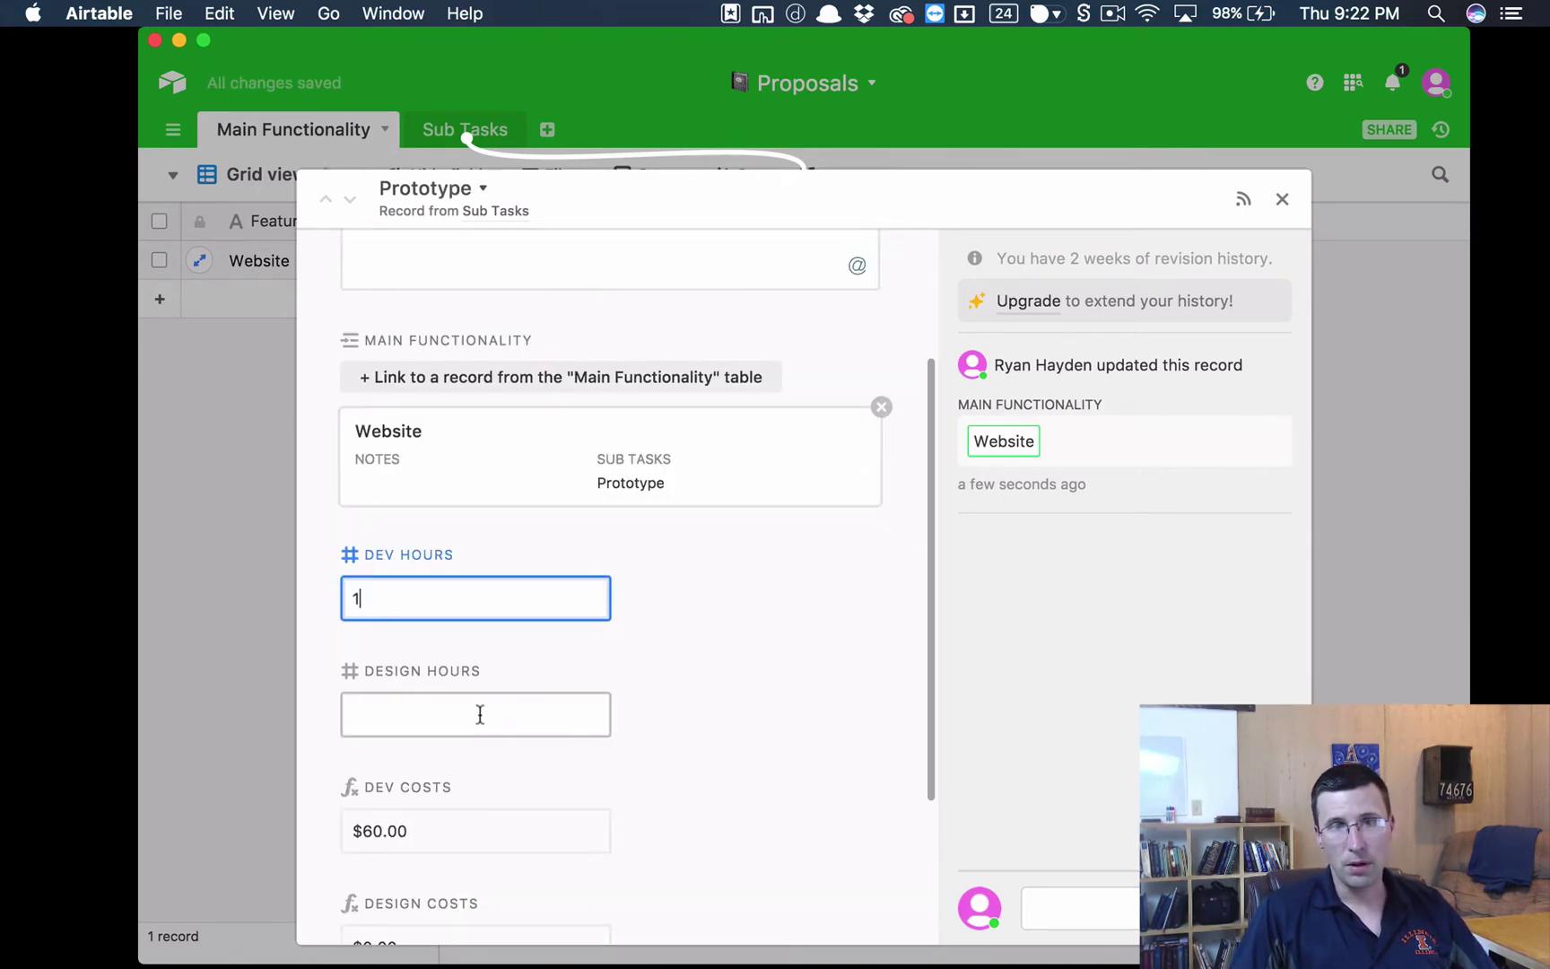
click(480, 714)
scroll(480, 714, down, 1)
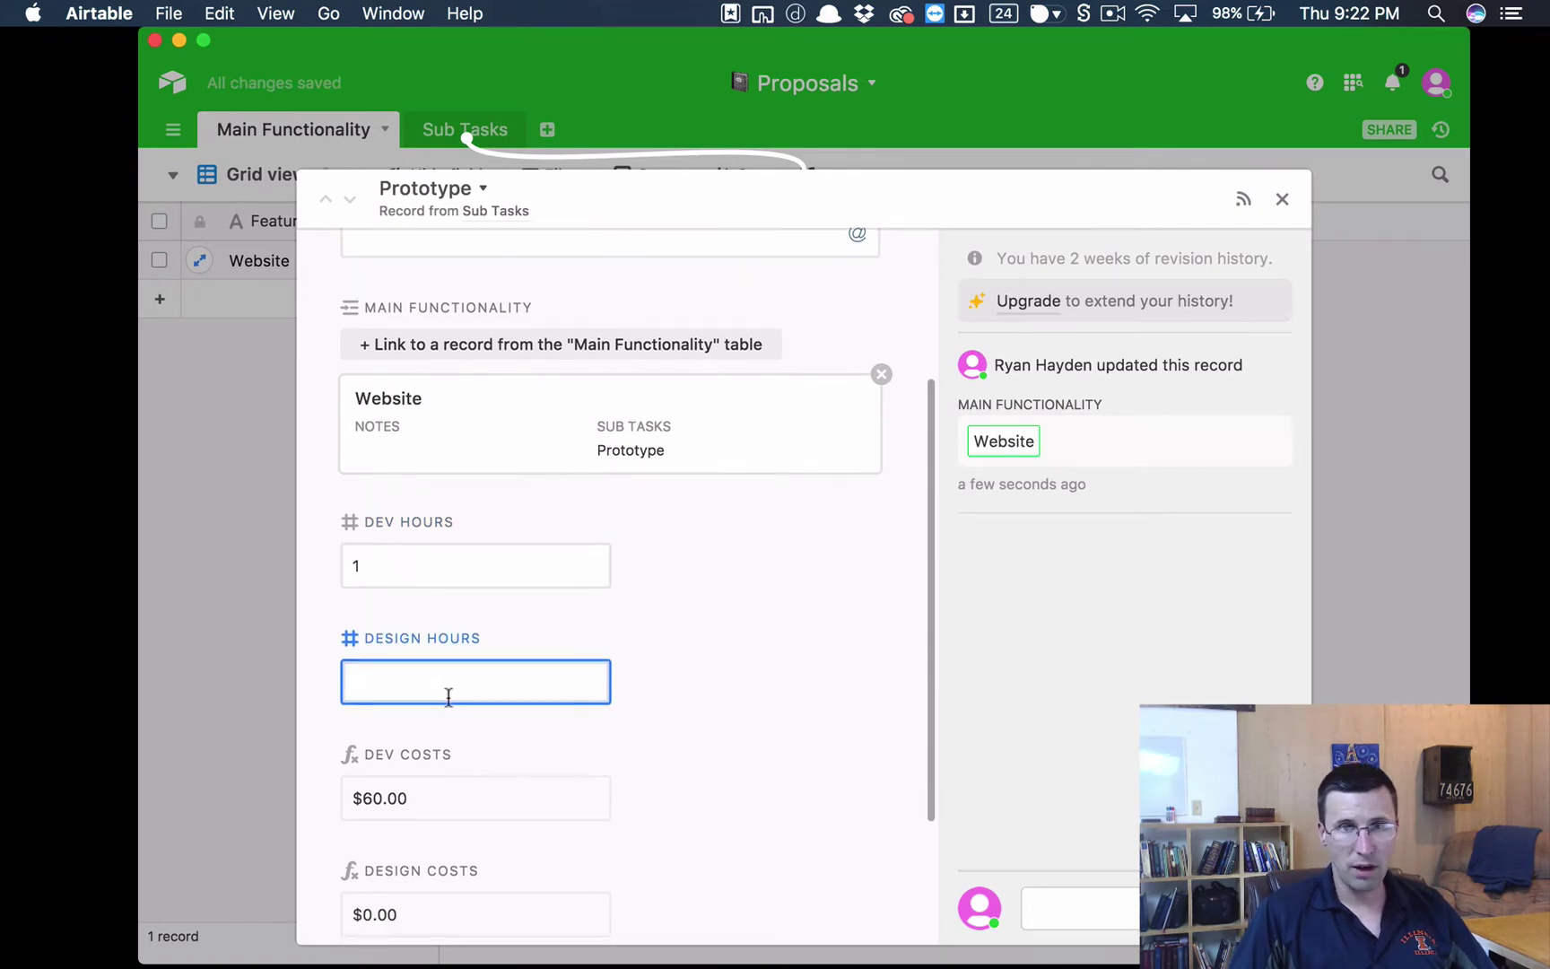
text(5)
scroll(501, 673, down, 5)
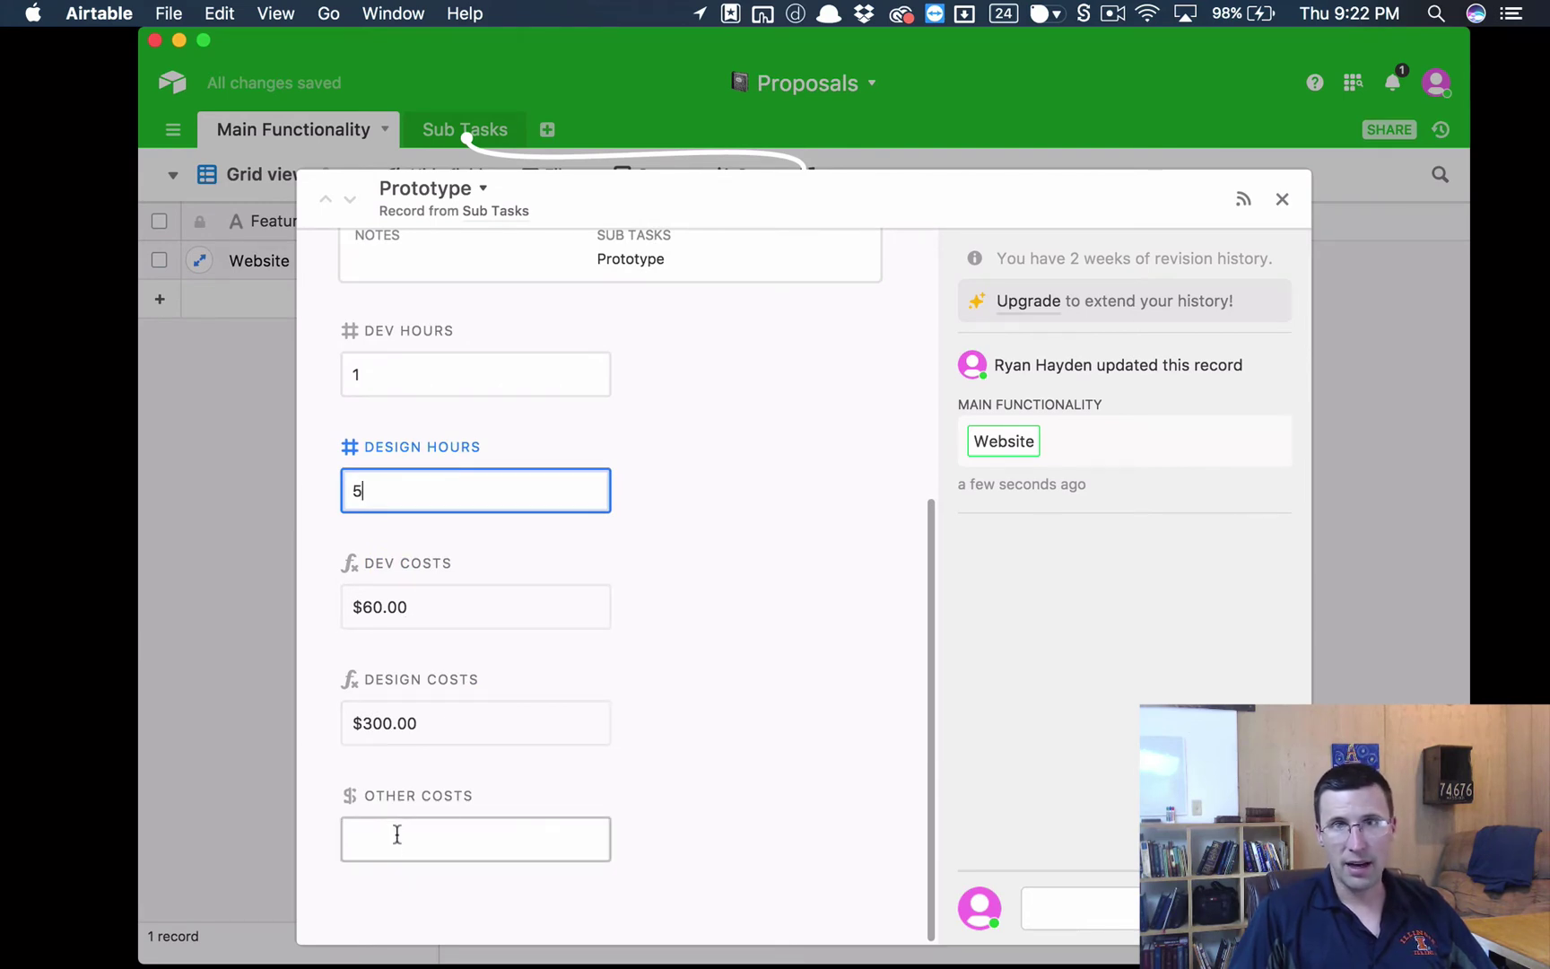
Link a new 'Design' sub task to Website with Dev Hours 0 and Design Hours 12
click(1283, 201)
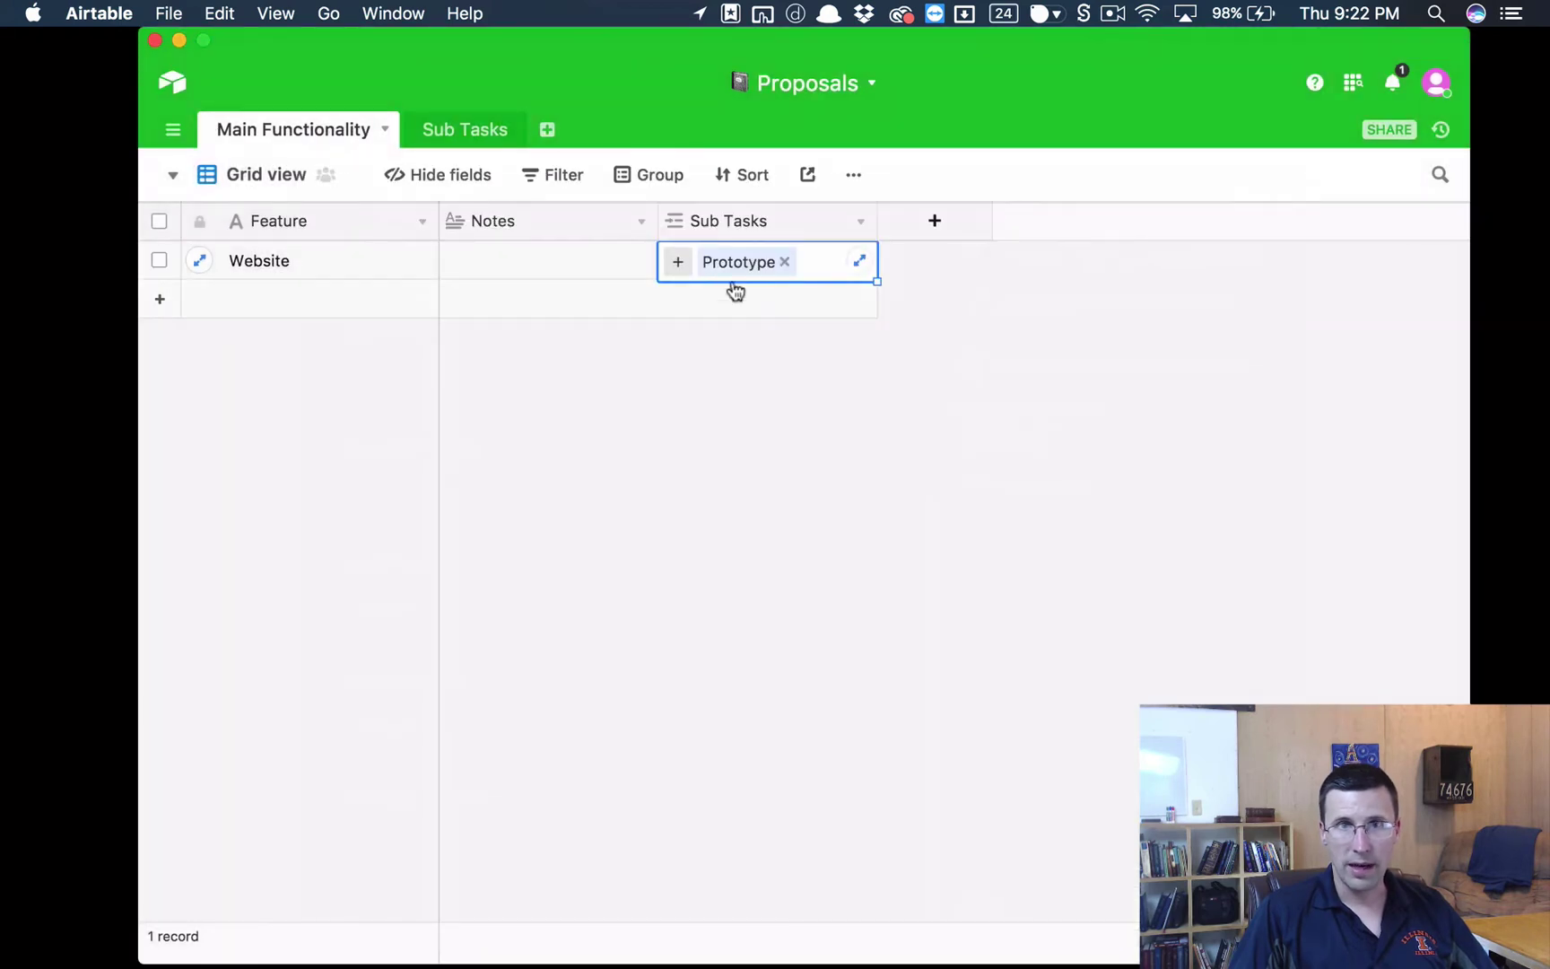
click(673, 262)
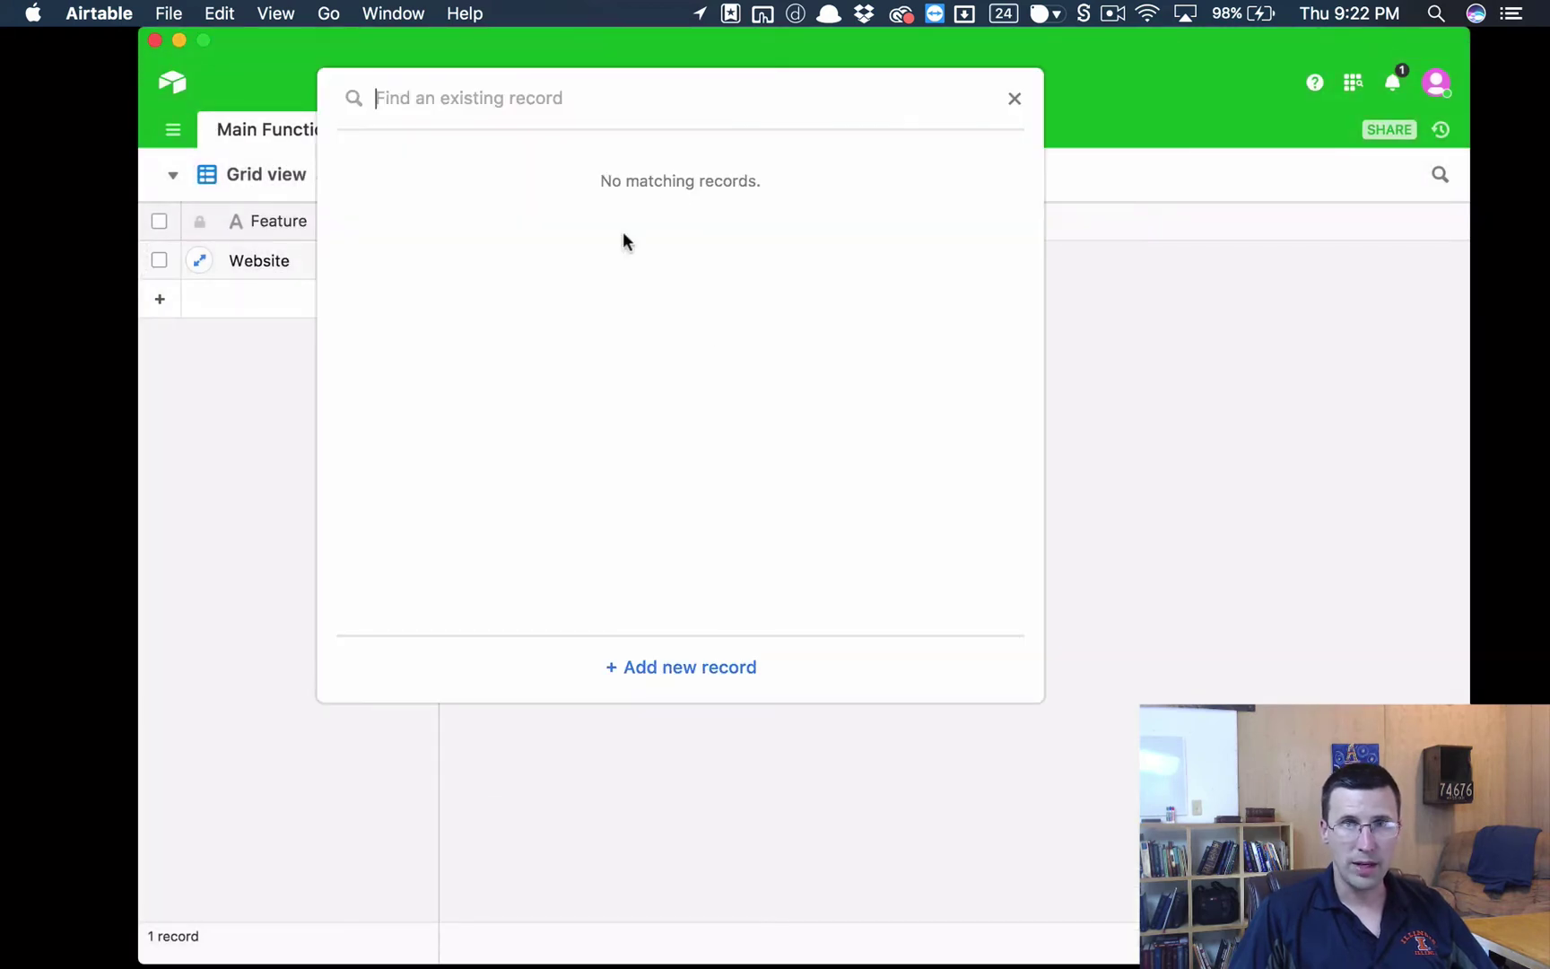
click(698, 683)
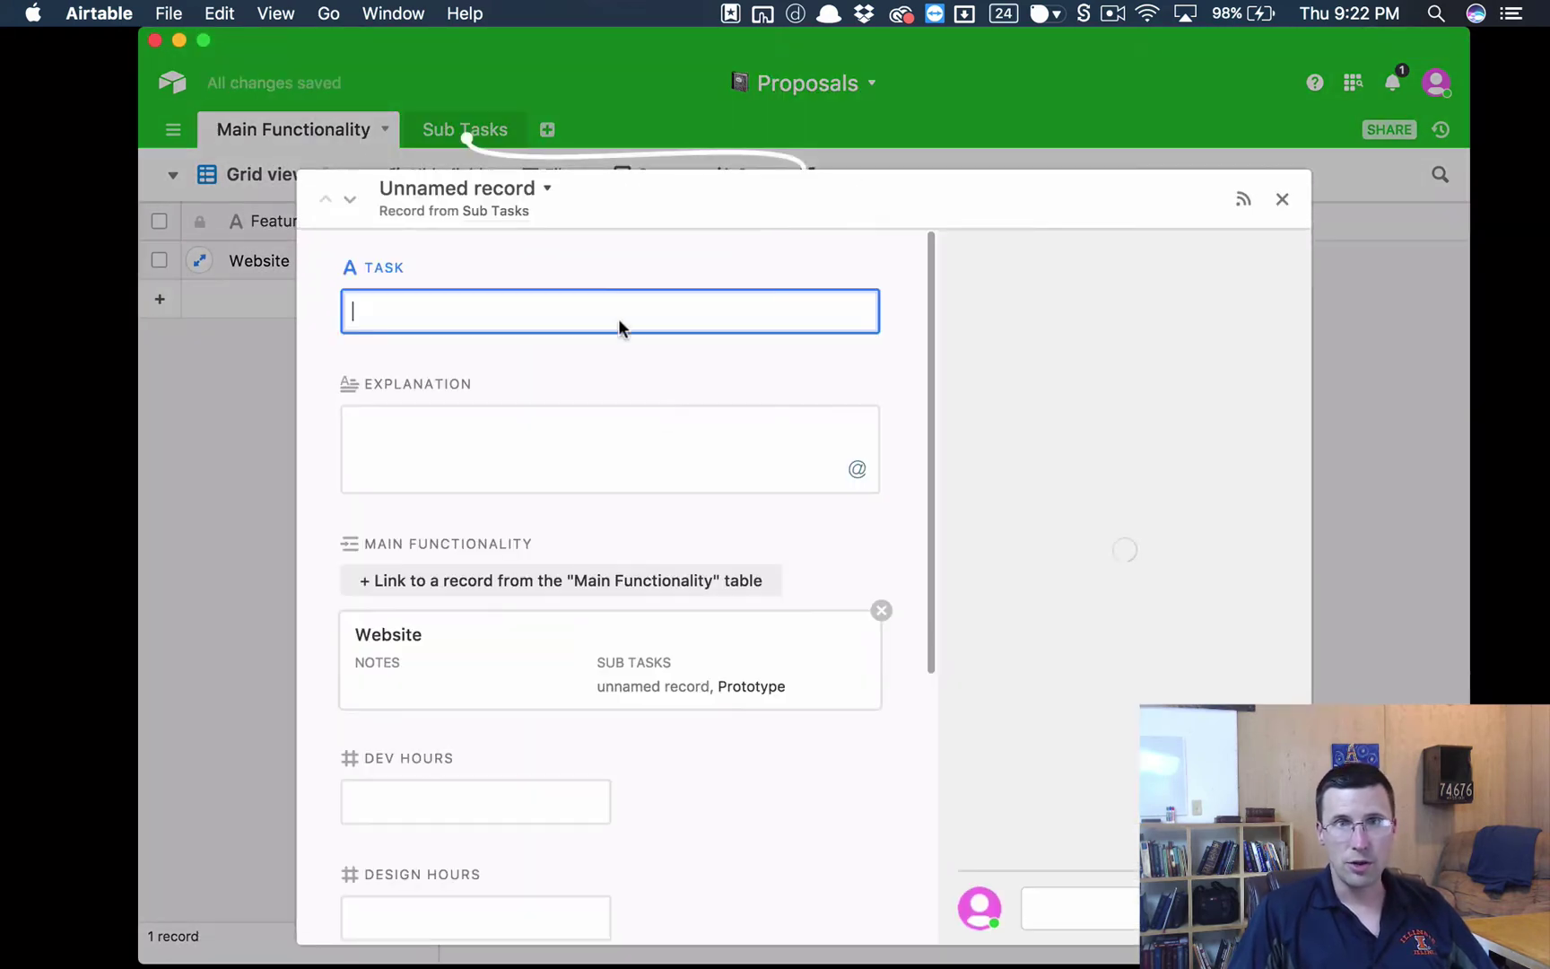
text(Design)
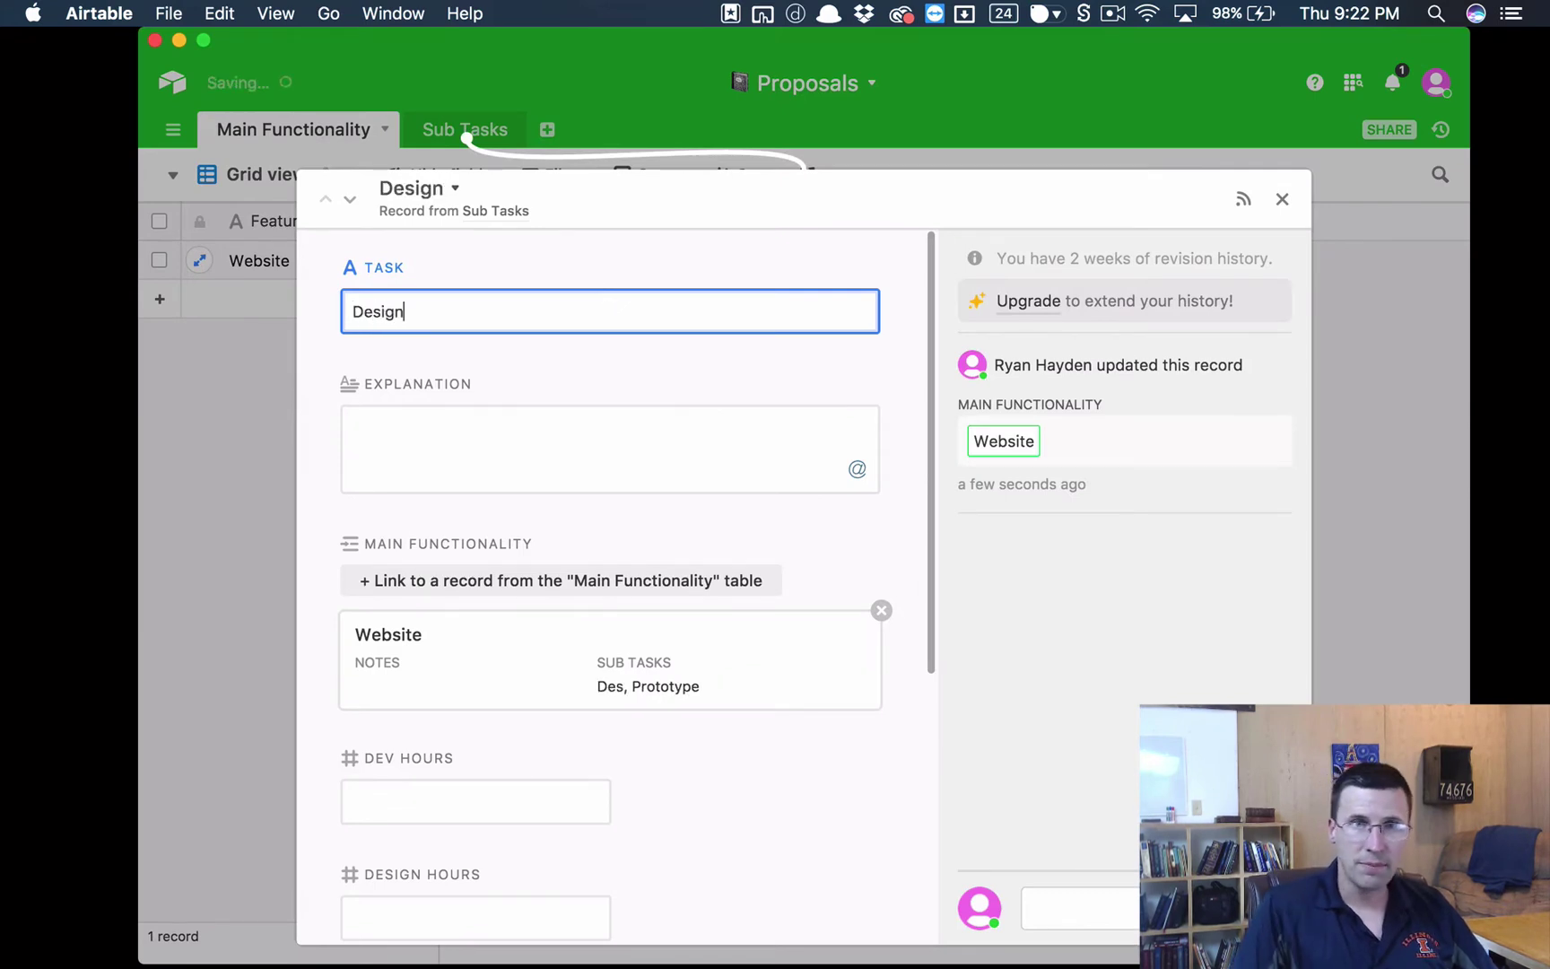
click(598, 461)
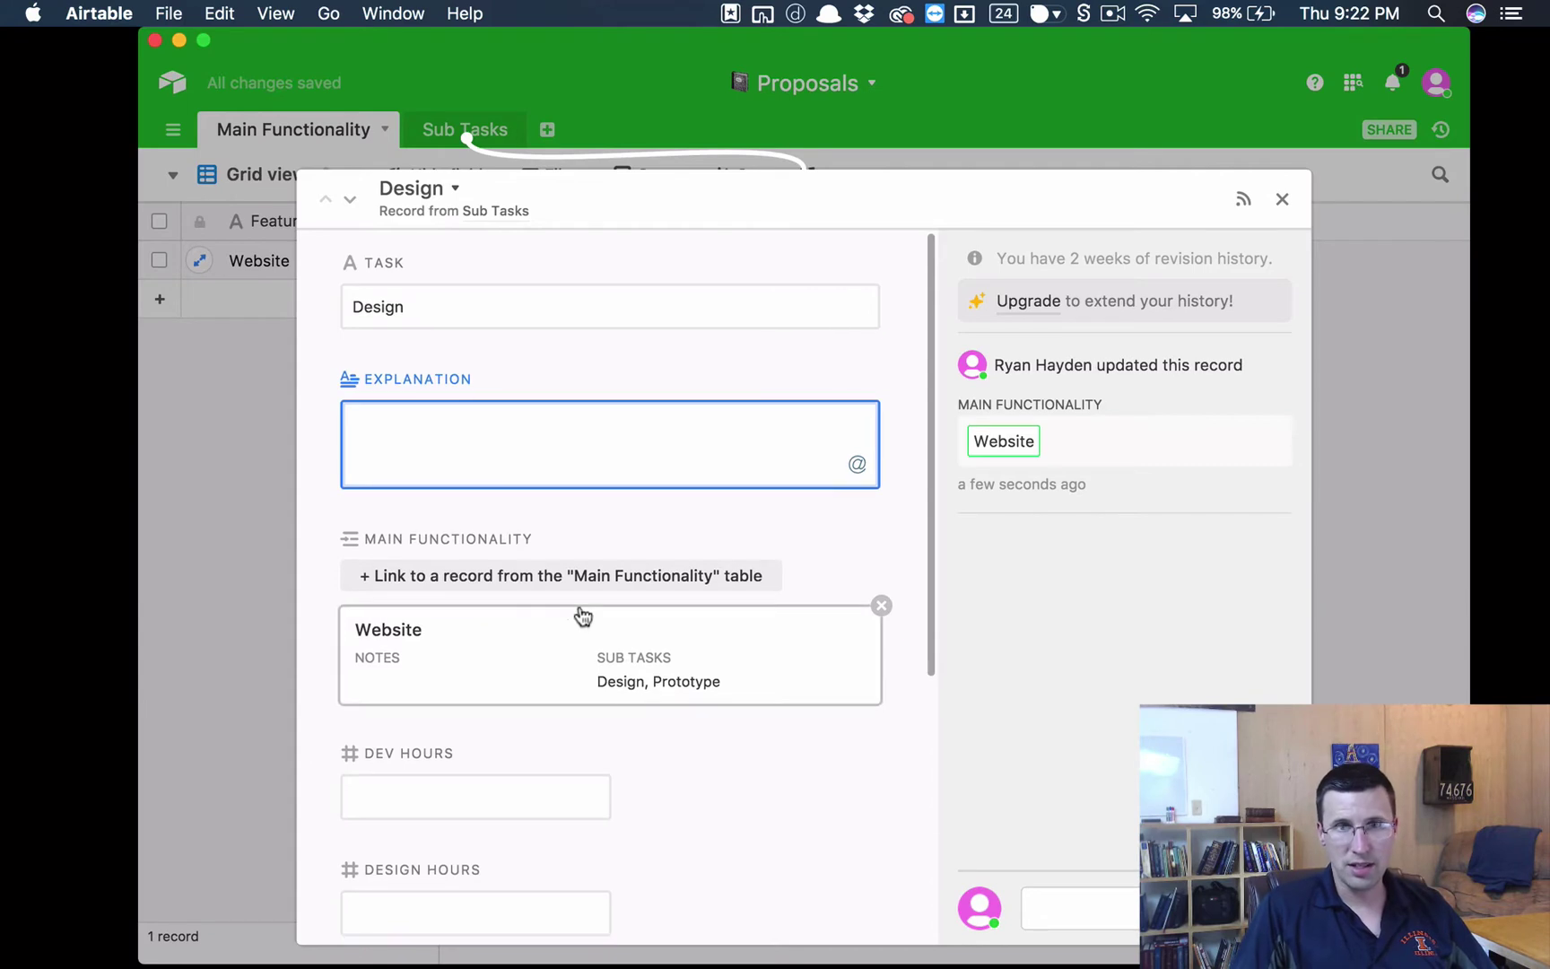
scroll(553, 682, down, 2)
click(514, 717)
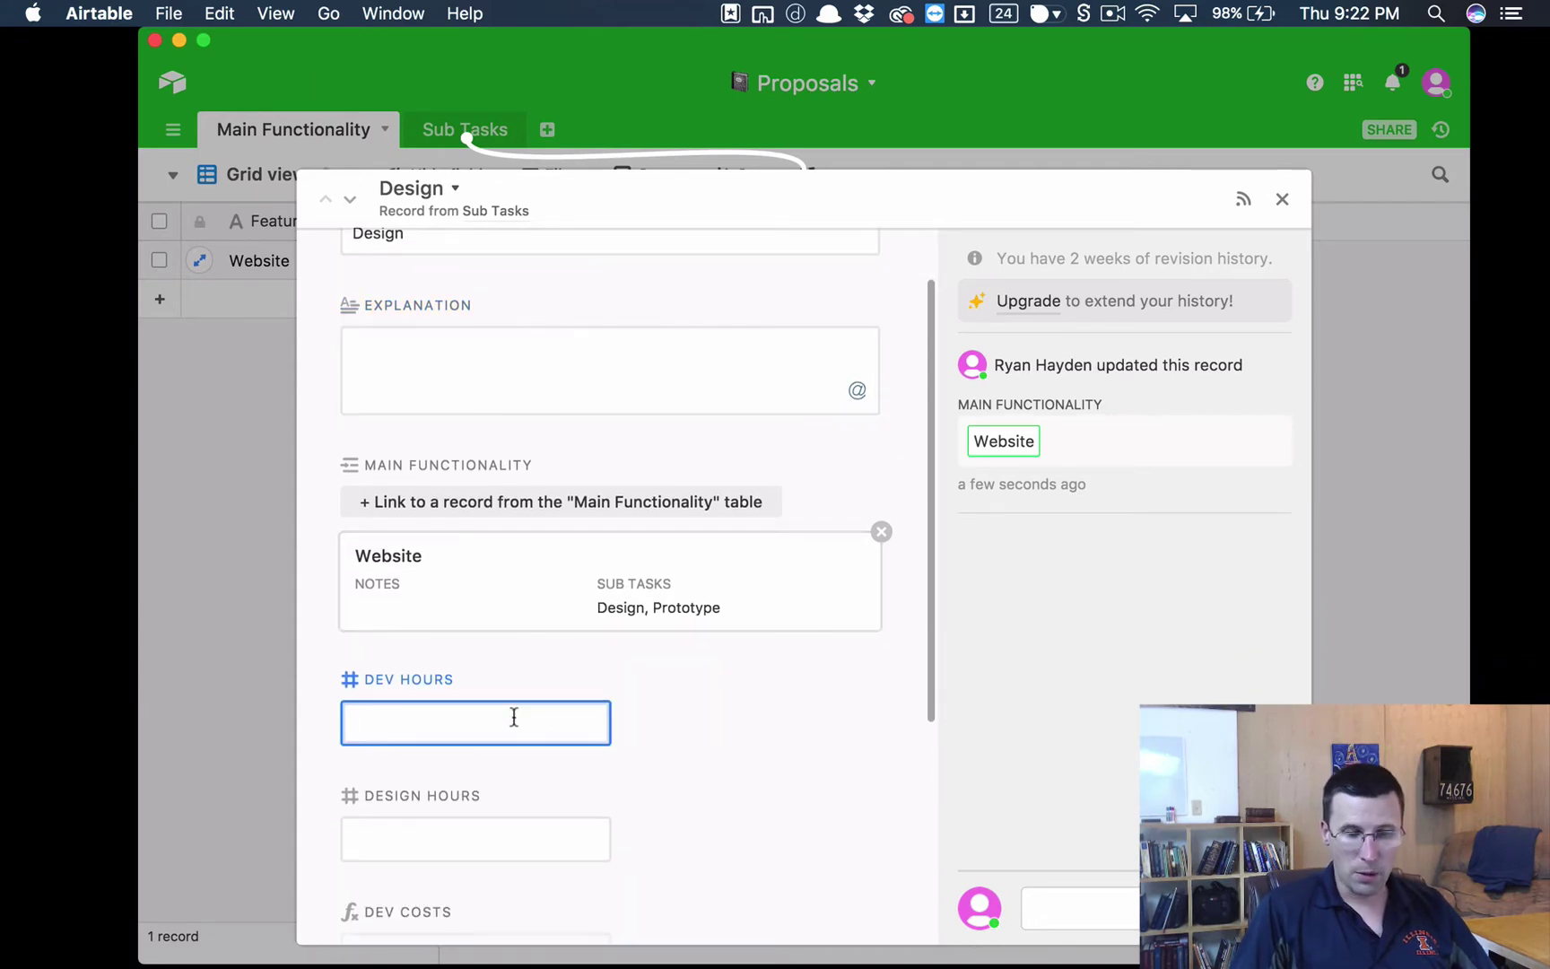
text(0)
scroll(512, 716, down, 8)
click(469, 485)
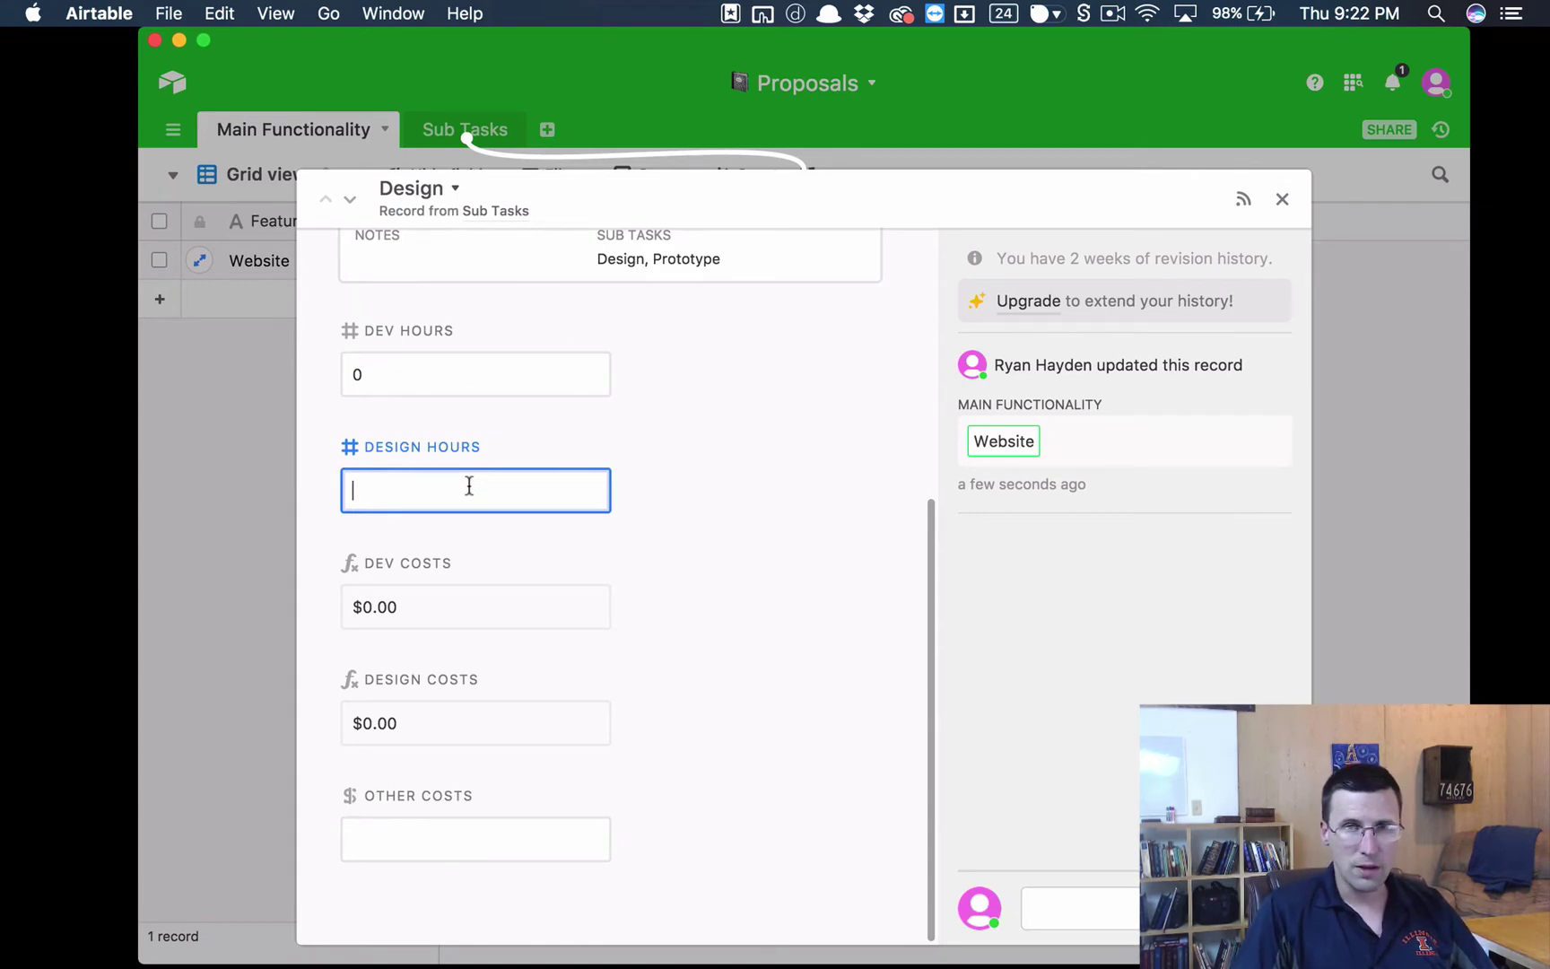
text(12)
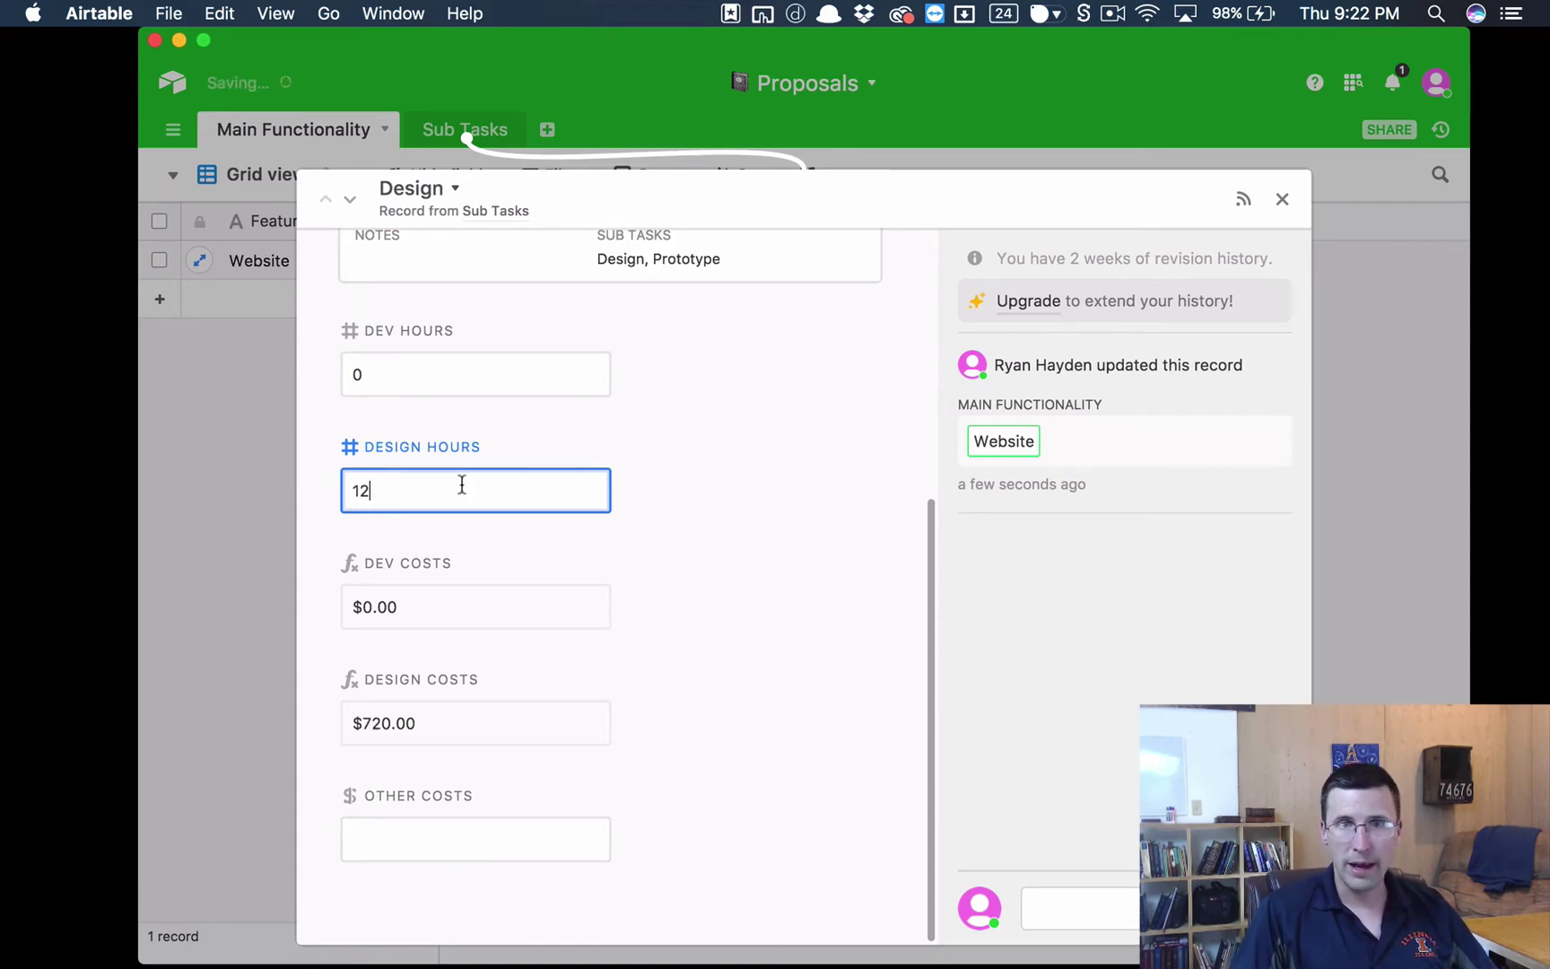
Link a new 'Markup' sub task to Website with Dev Hours 7 and Design Hours 1
click(1279, 201)
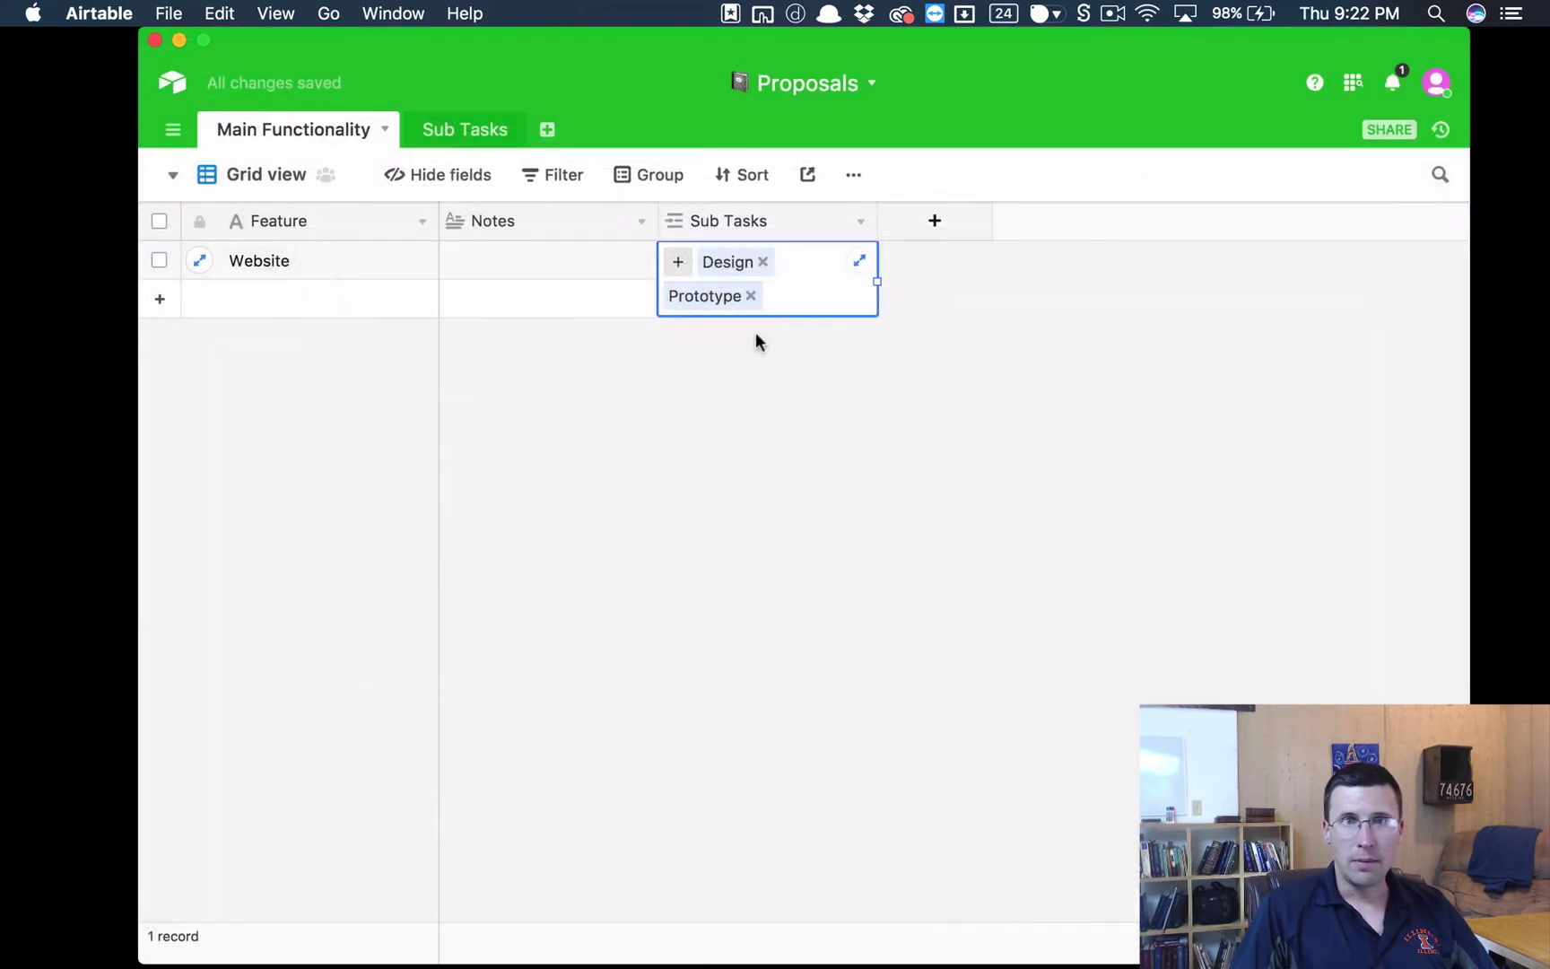
click(684, 261)
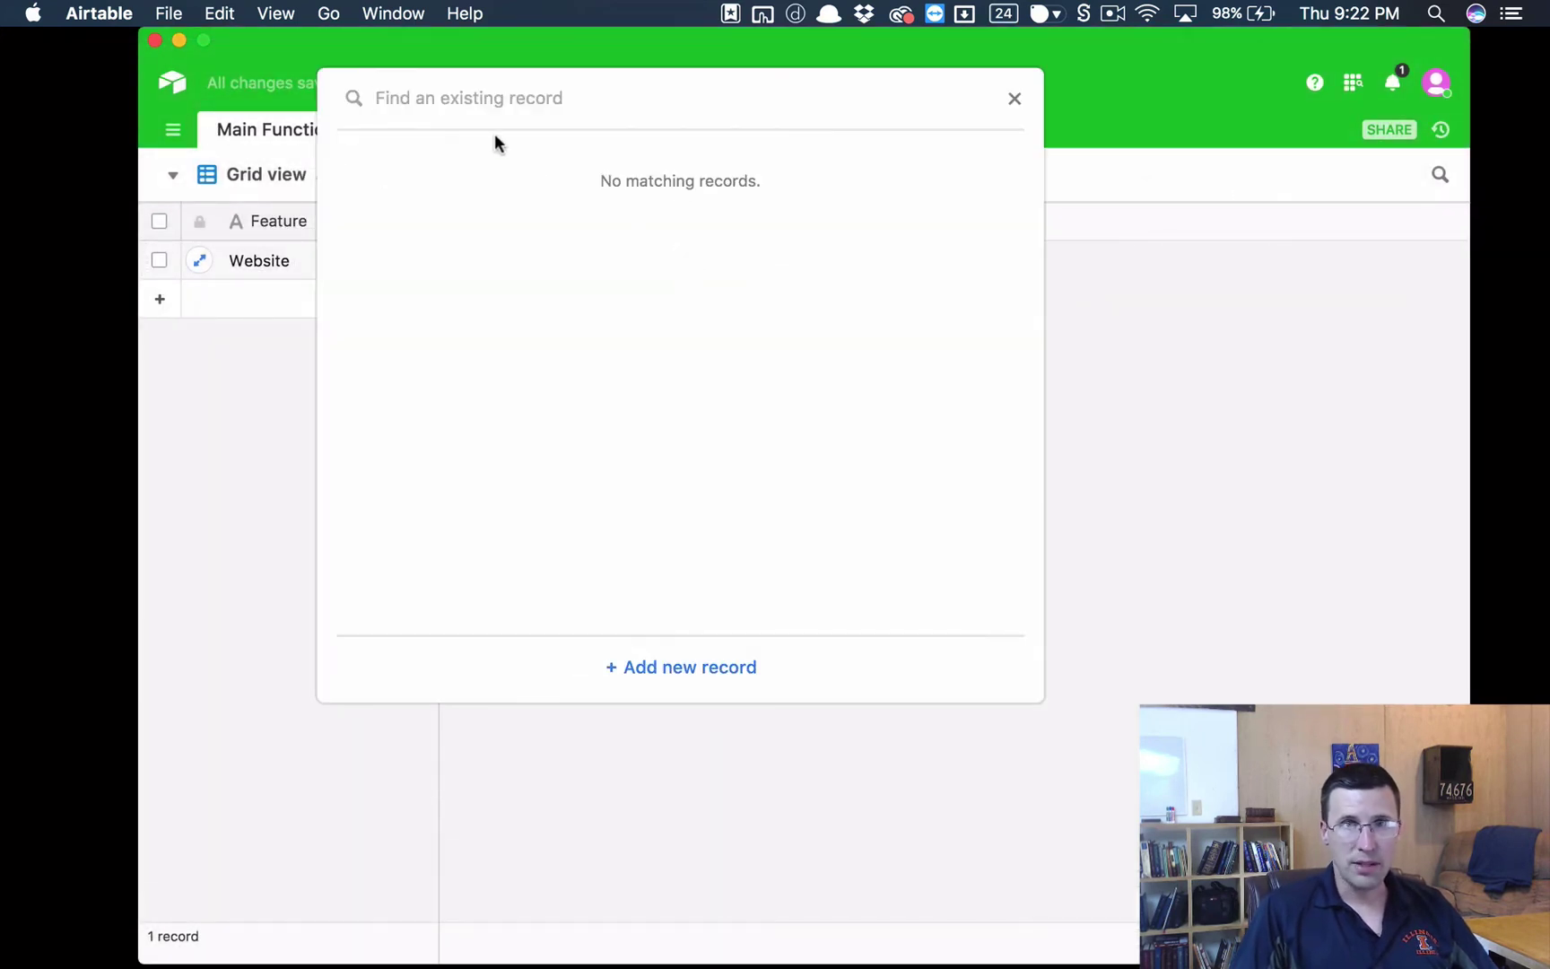
click(693, 668)
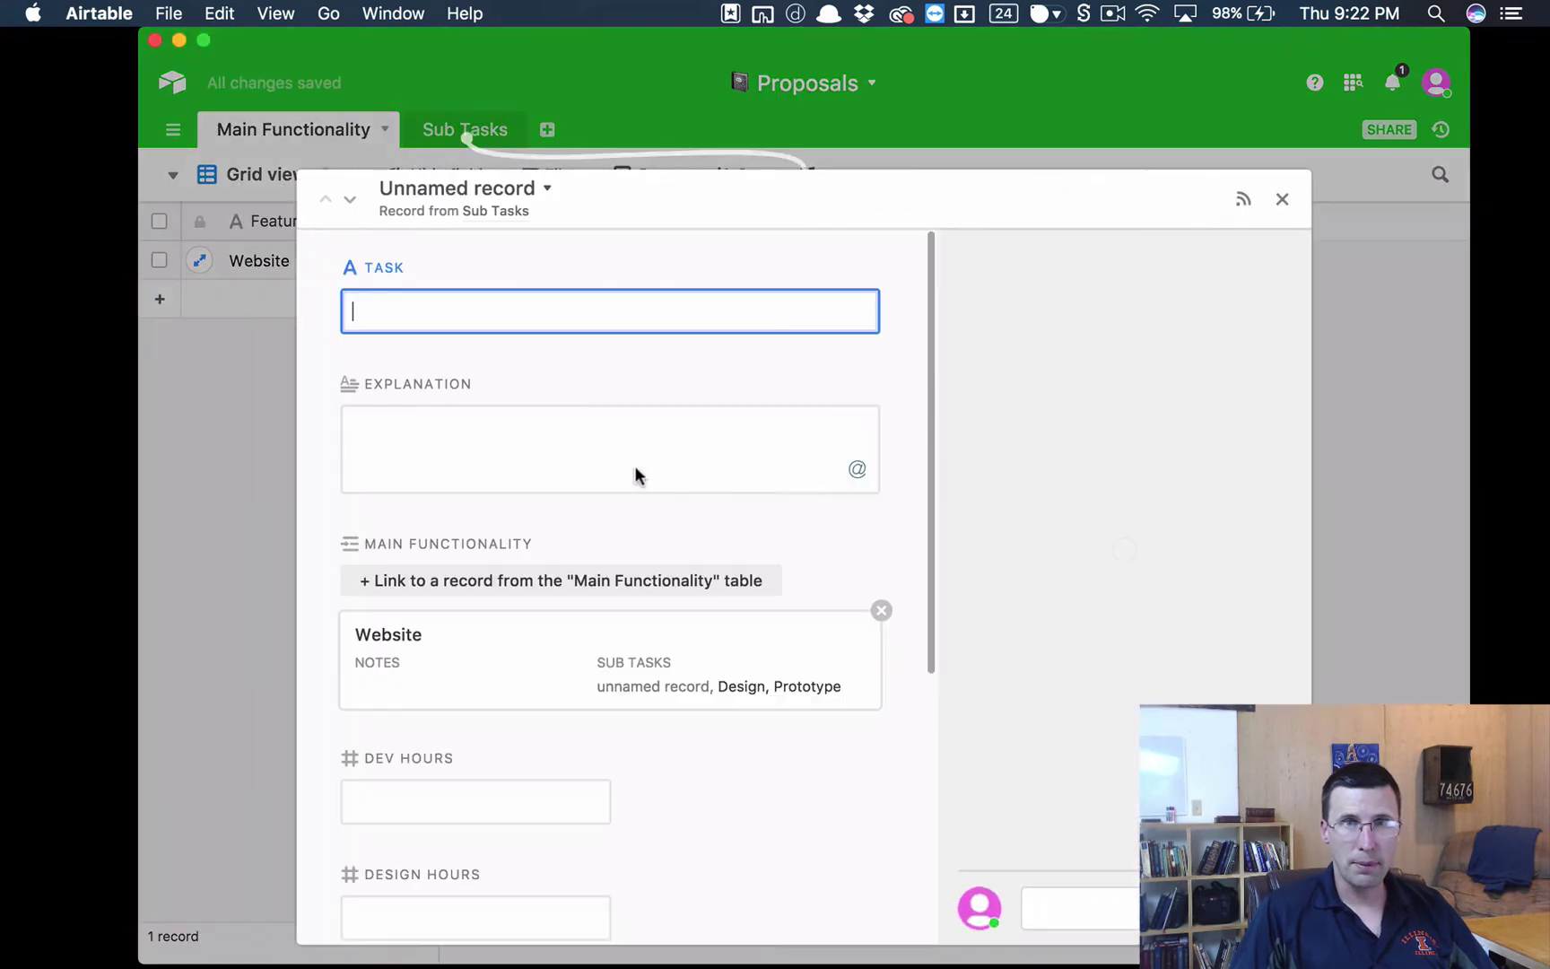
text(Markup)
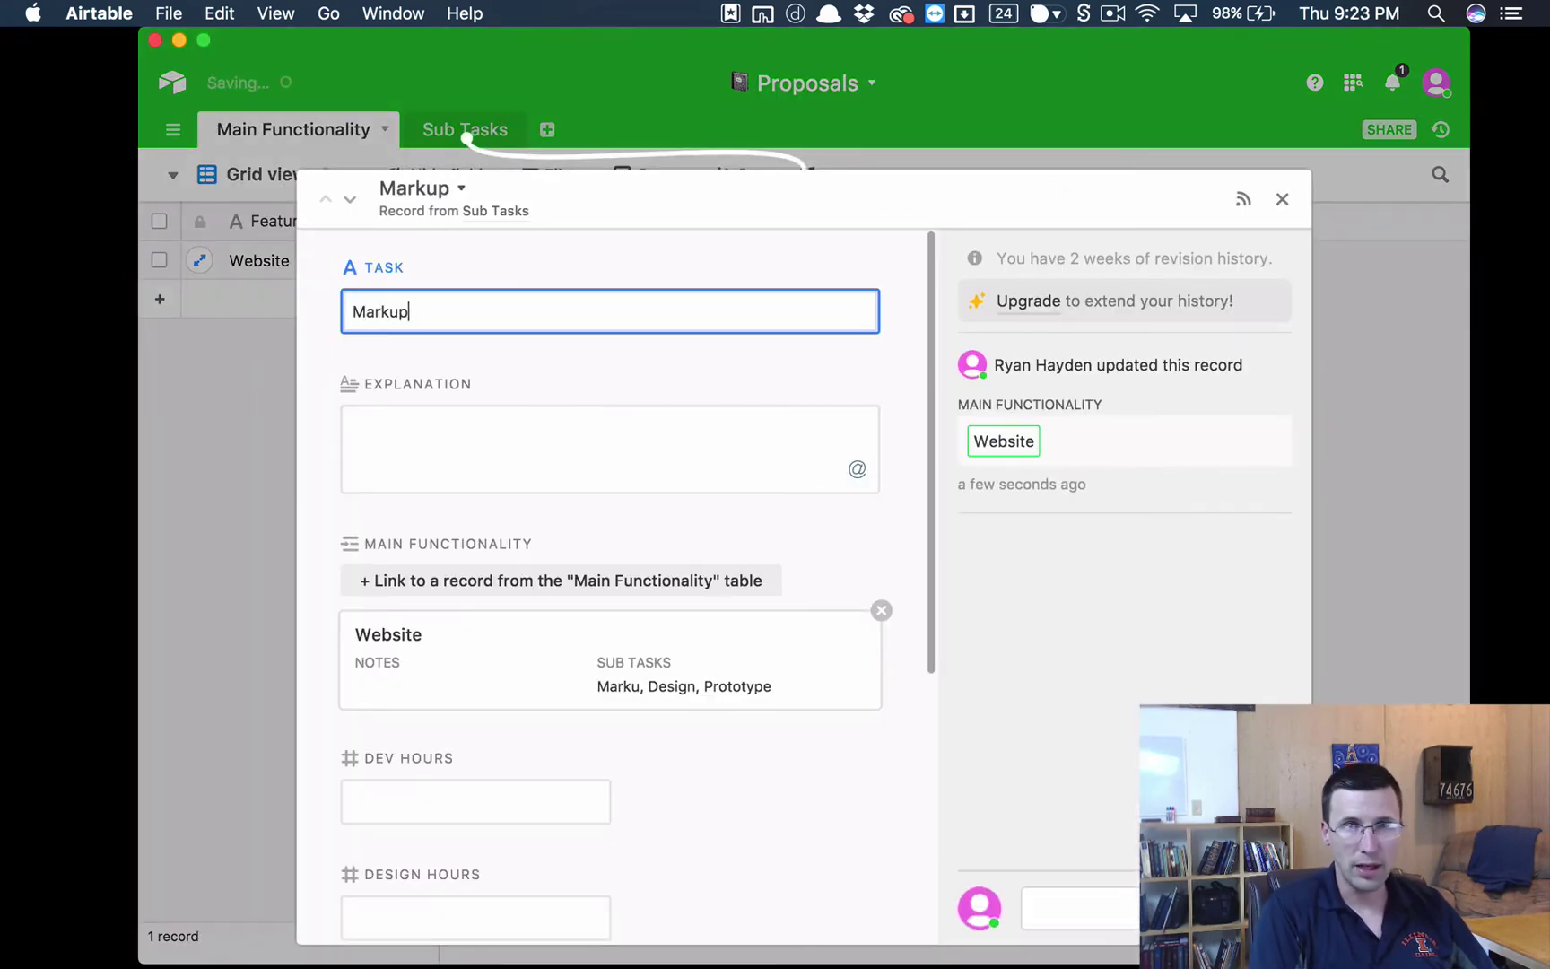
scroll(519, 723, down, 1)
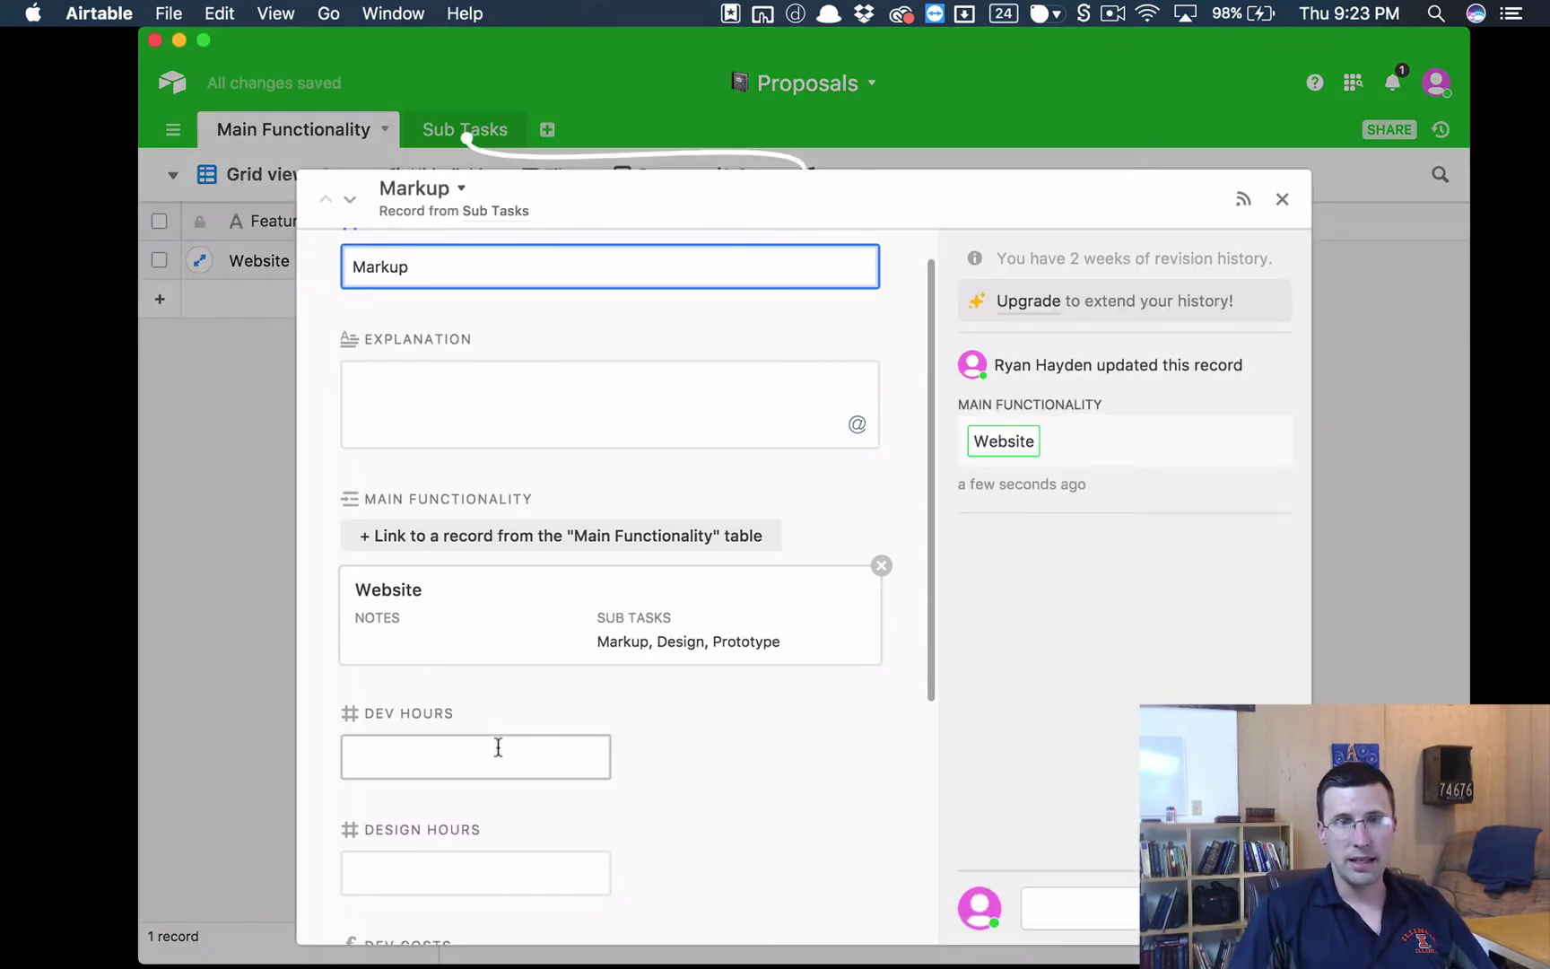
scroll(495, 743, down, 4)
click(471, 706)
text(0)
key(BackSpace)
text(1)
click(412, 584)
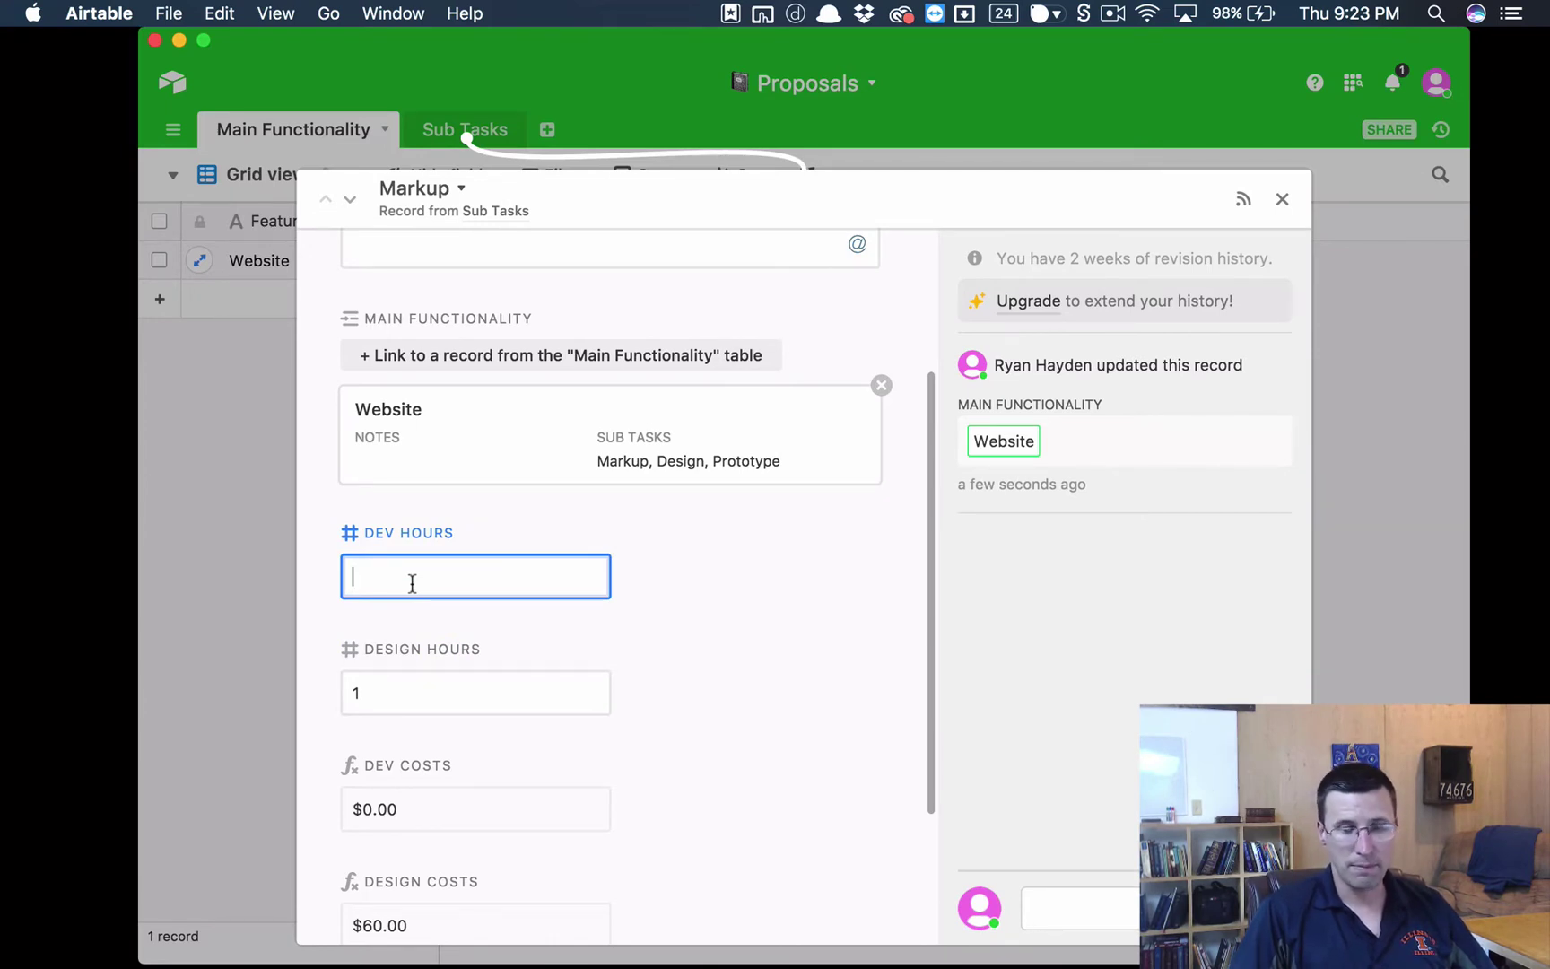
text(7)
scroll(416, 583, down, 3)
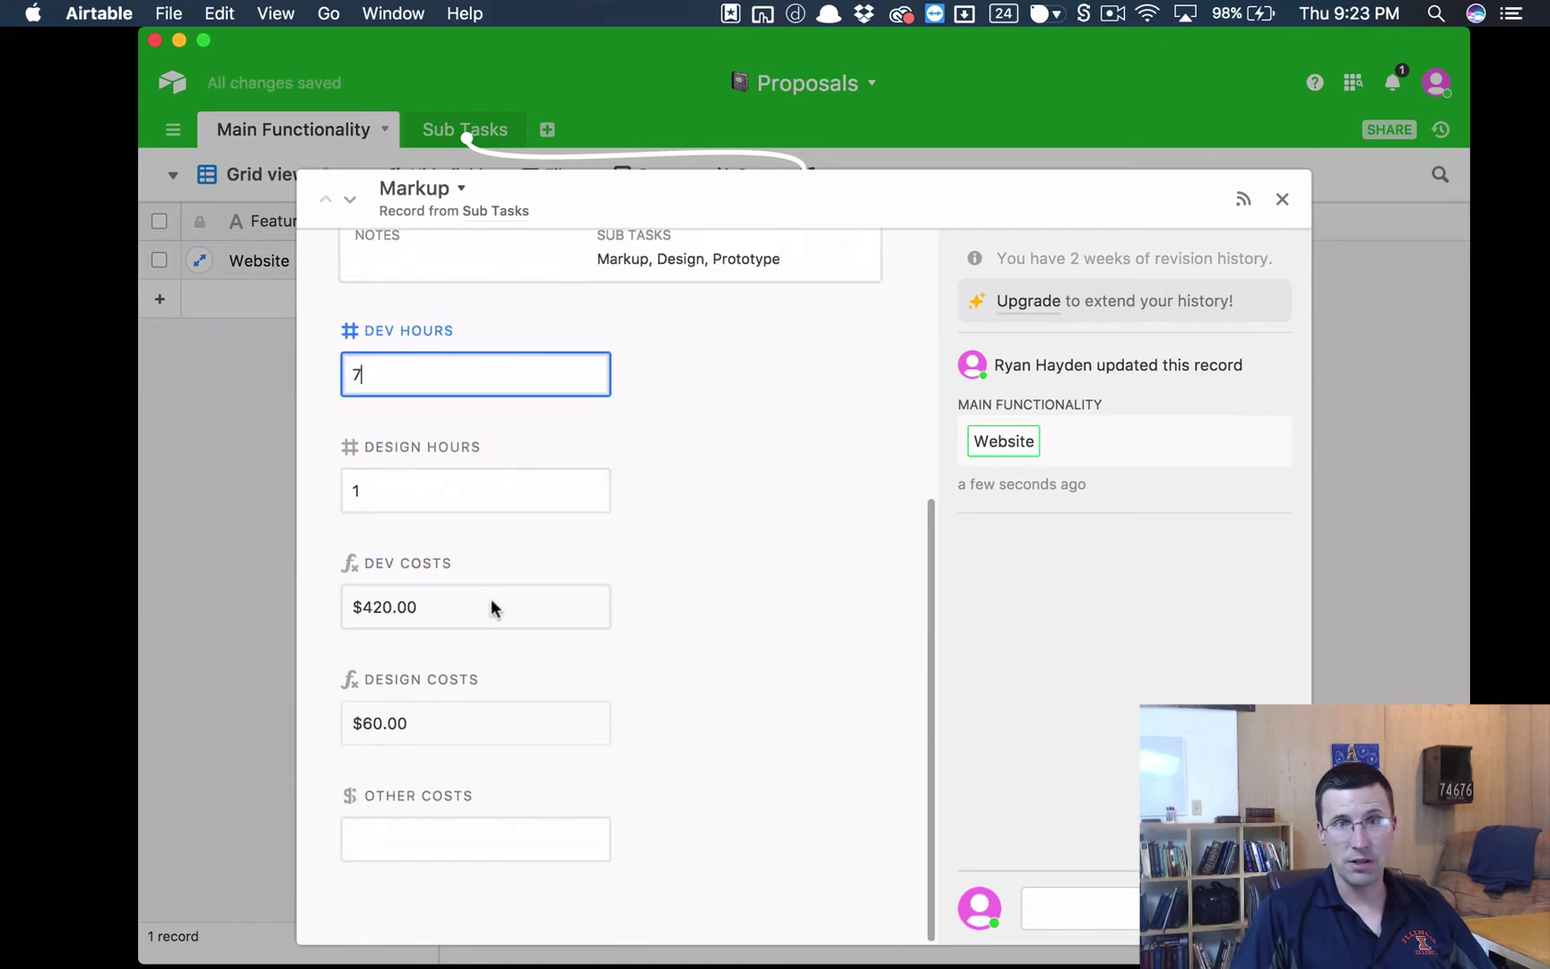
click(1285, 201)
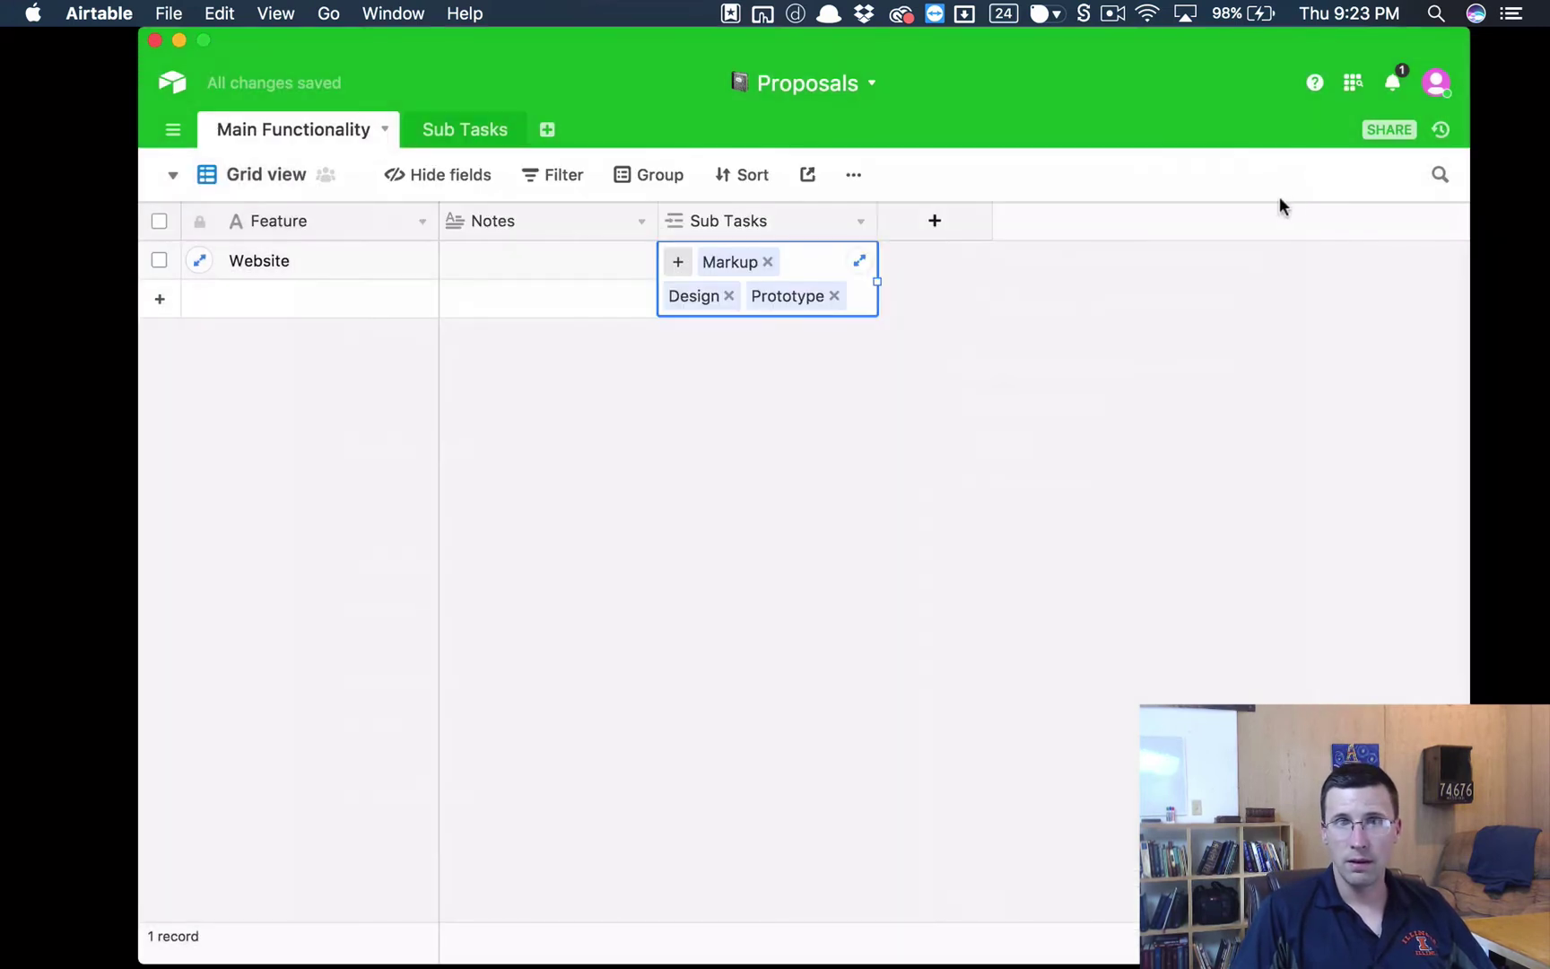
Enter 100 in the Design sub task's Other Costs
click(696, 301)
scroll(592, 549, down, 5)
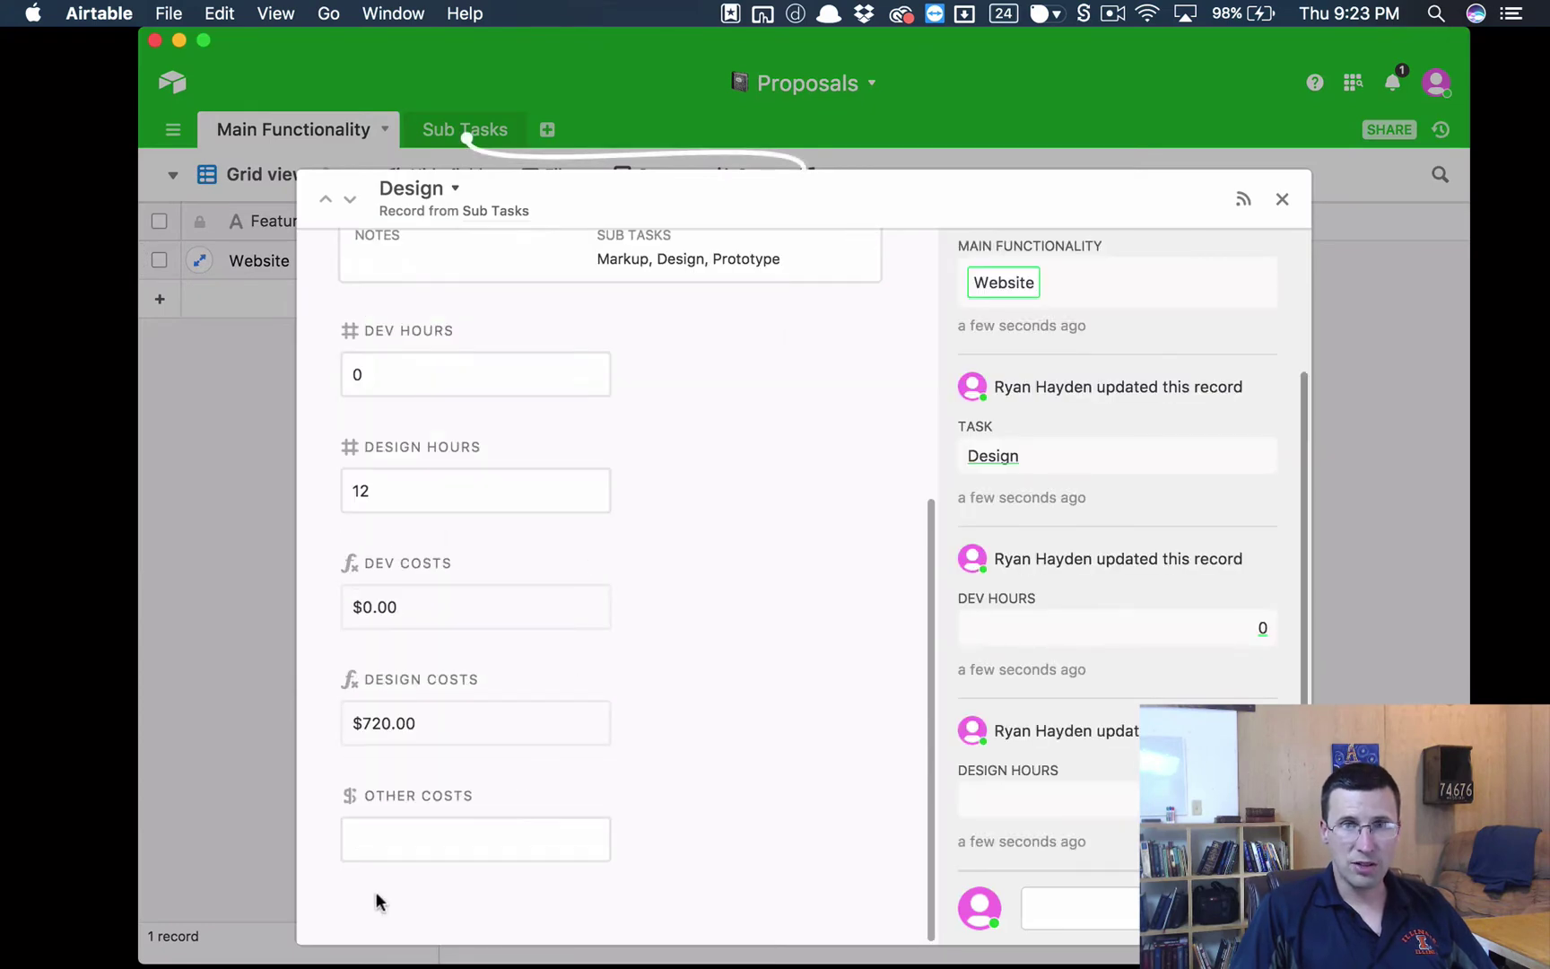
click(396, 834)
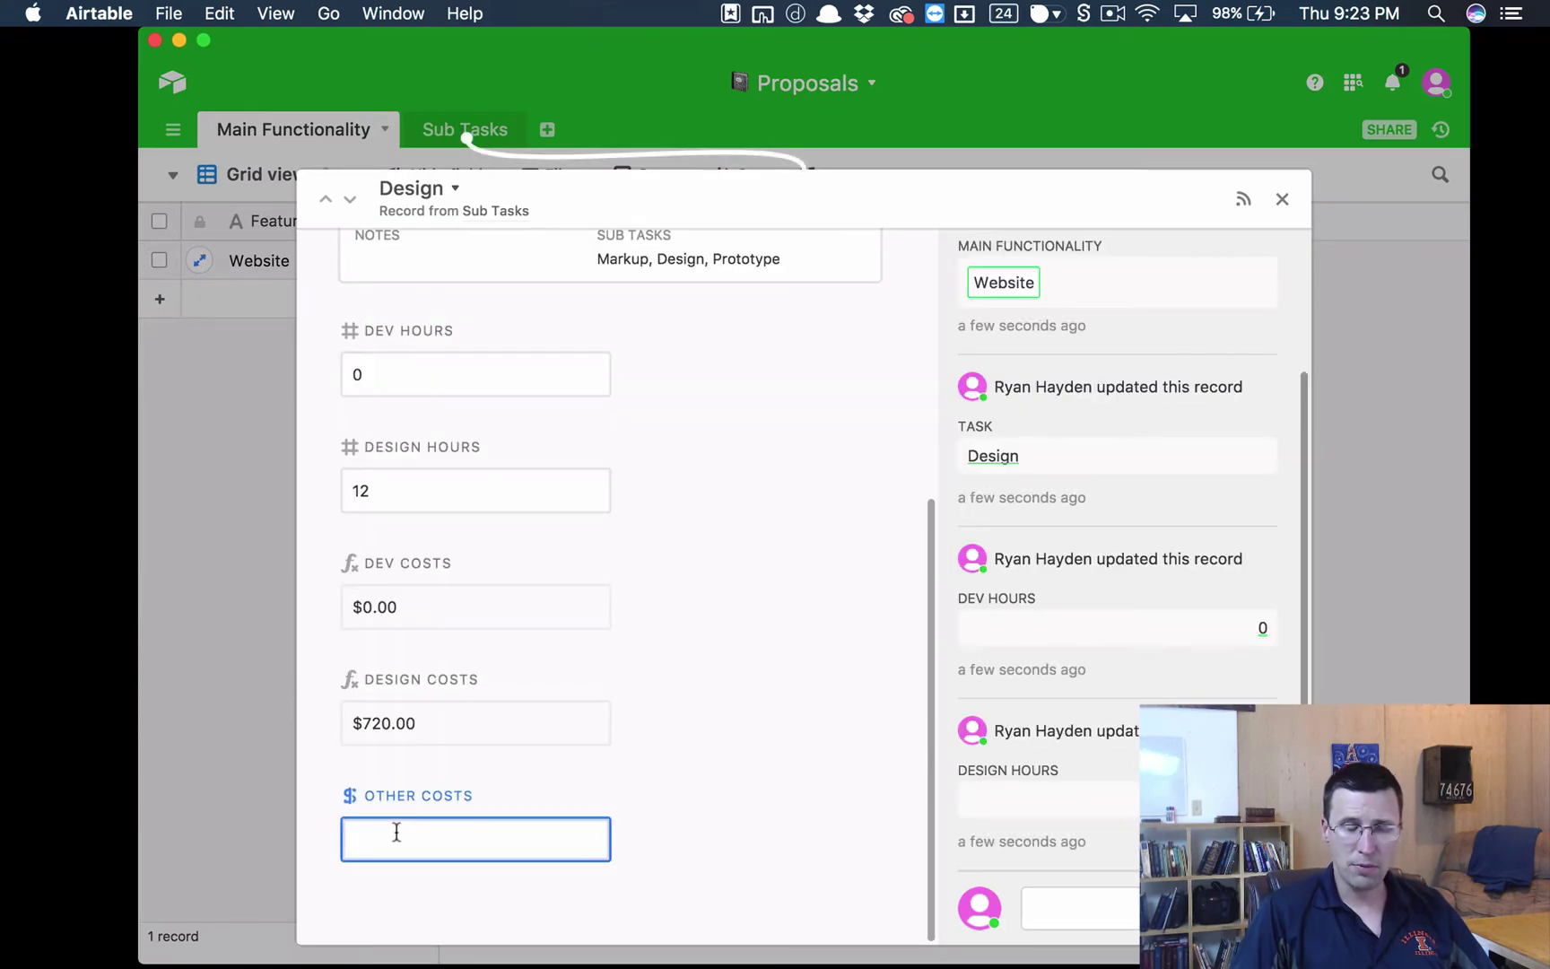
text(100)
click(1279, 201)
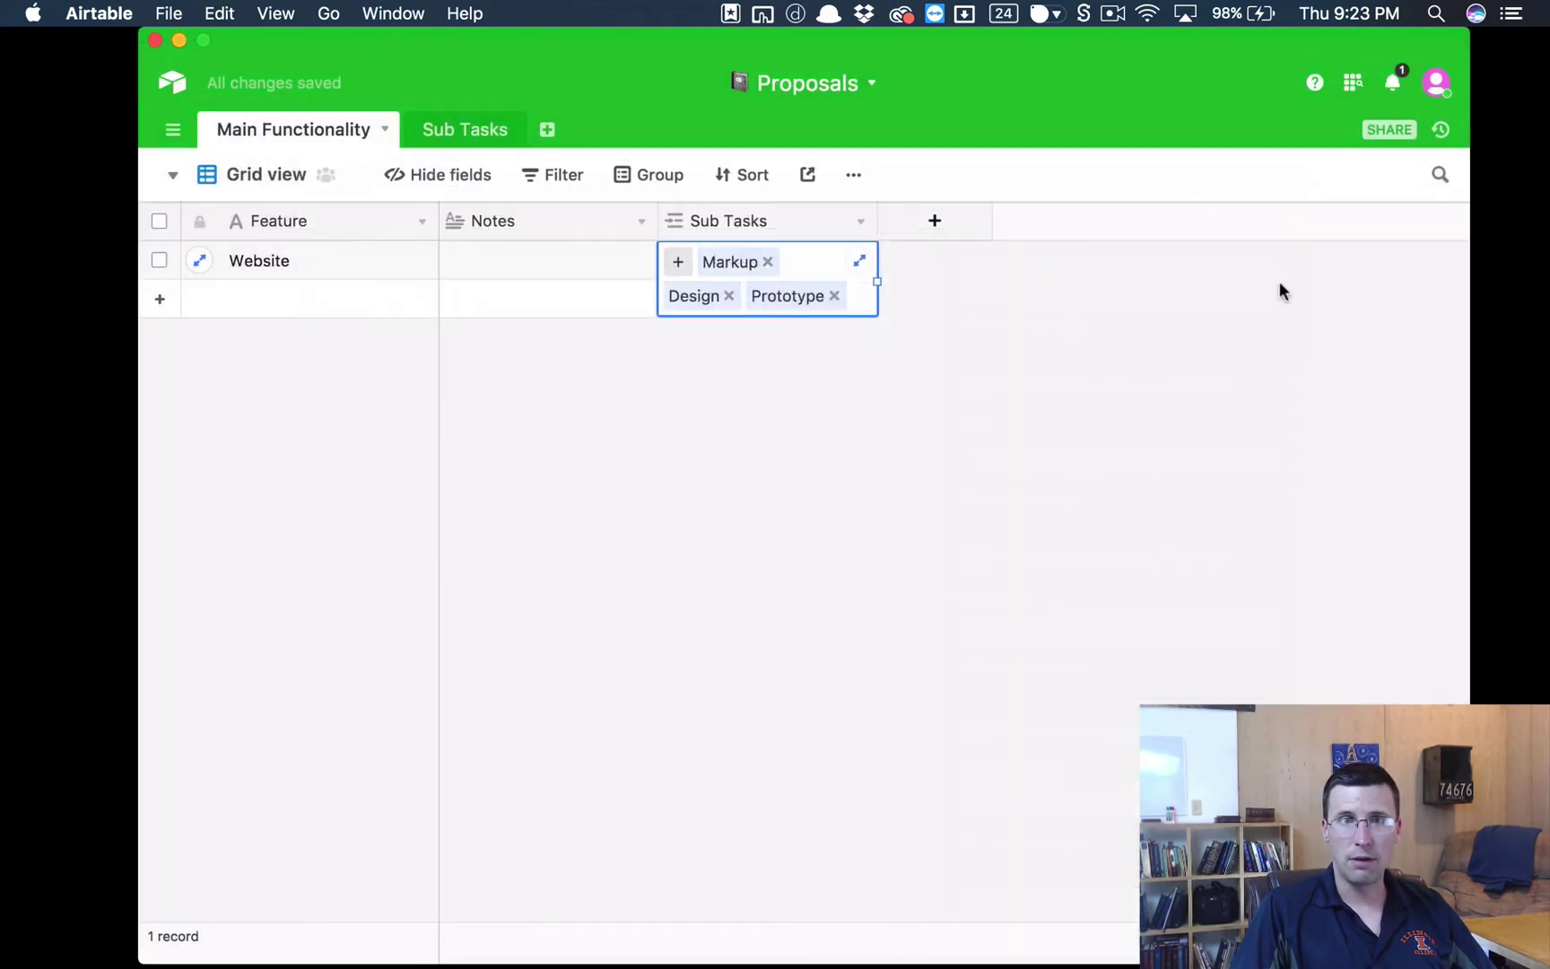
Link a new 'Other Development' sub task to Website with 5 dev hours and 1 design hour
click(698, 259)
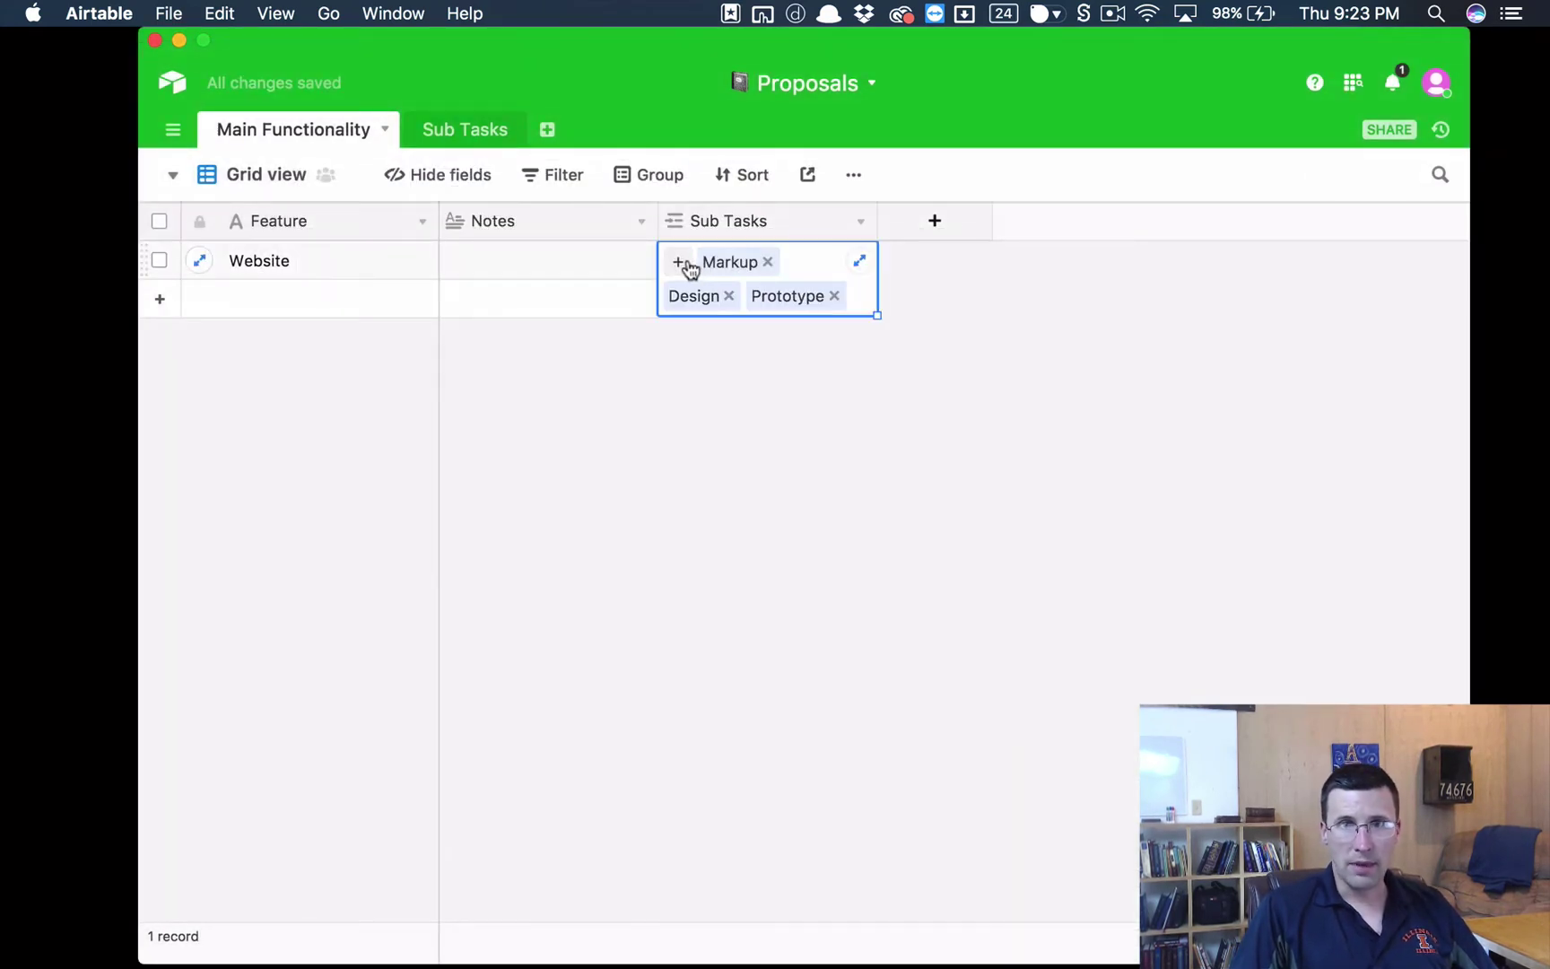
click(675, 261)
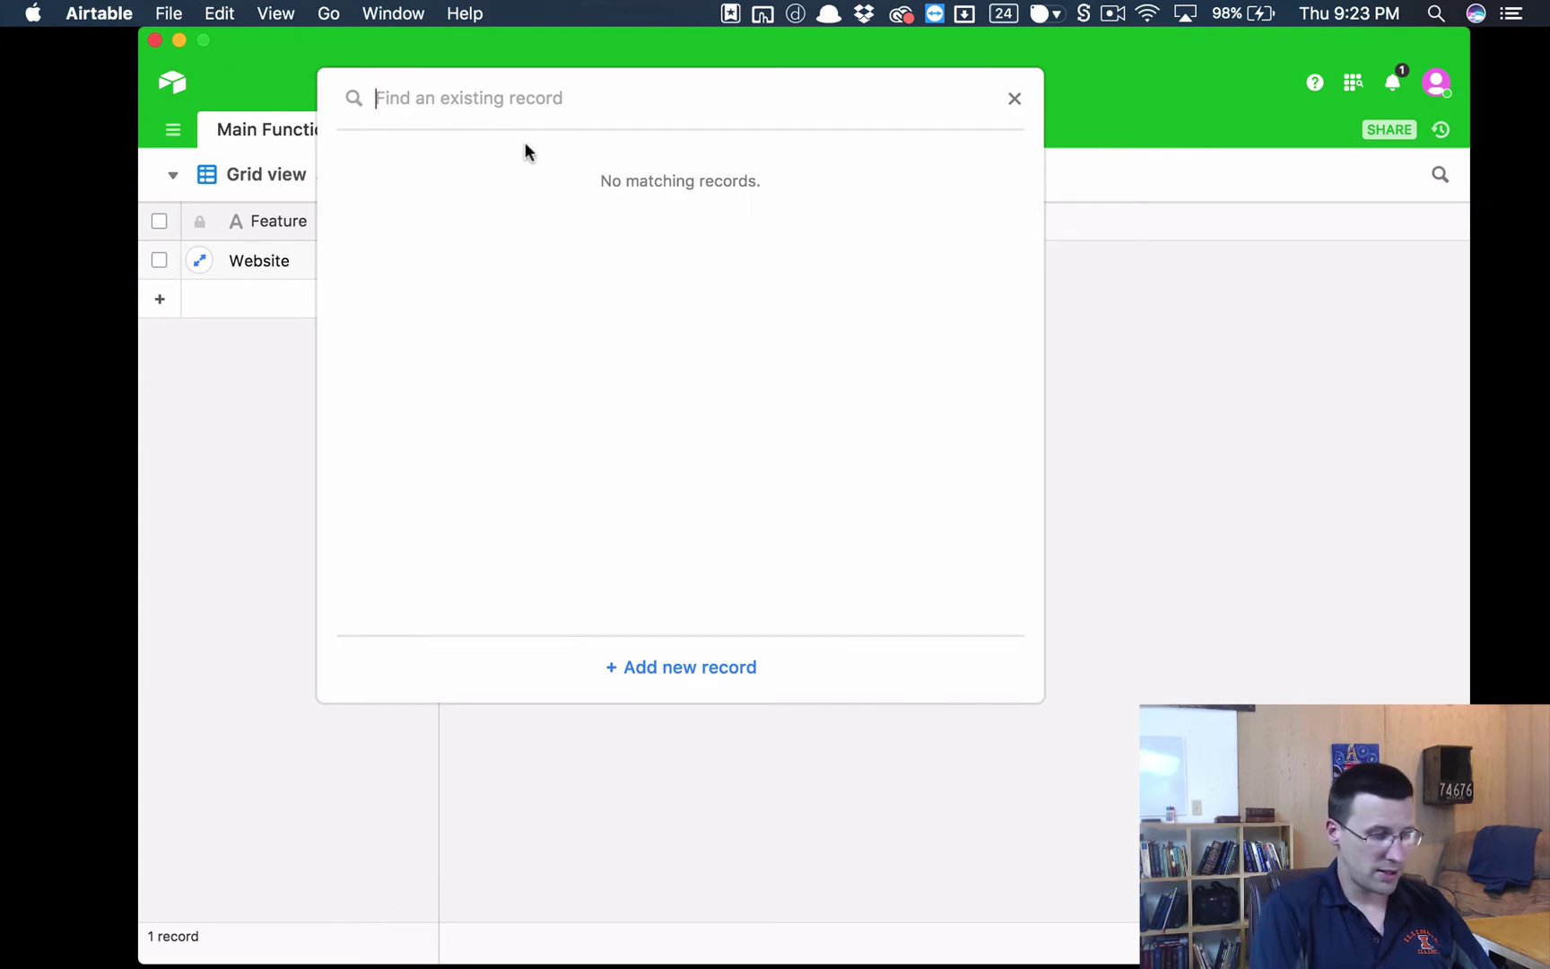
text(Other Development)
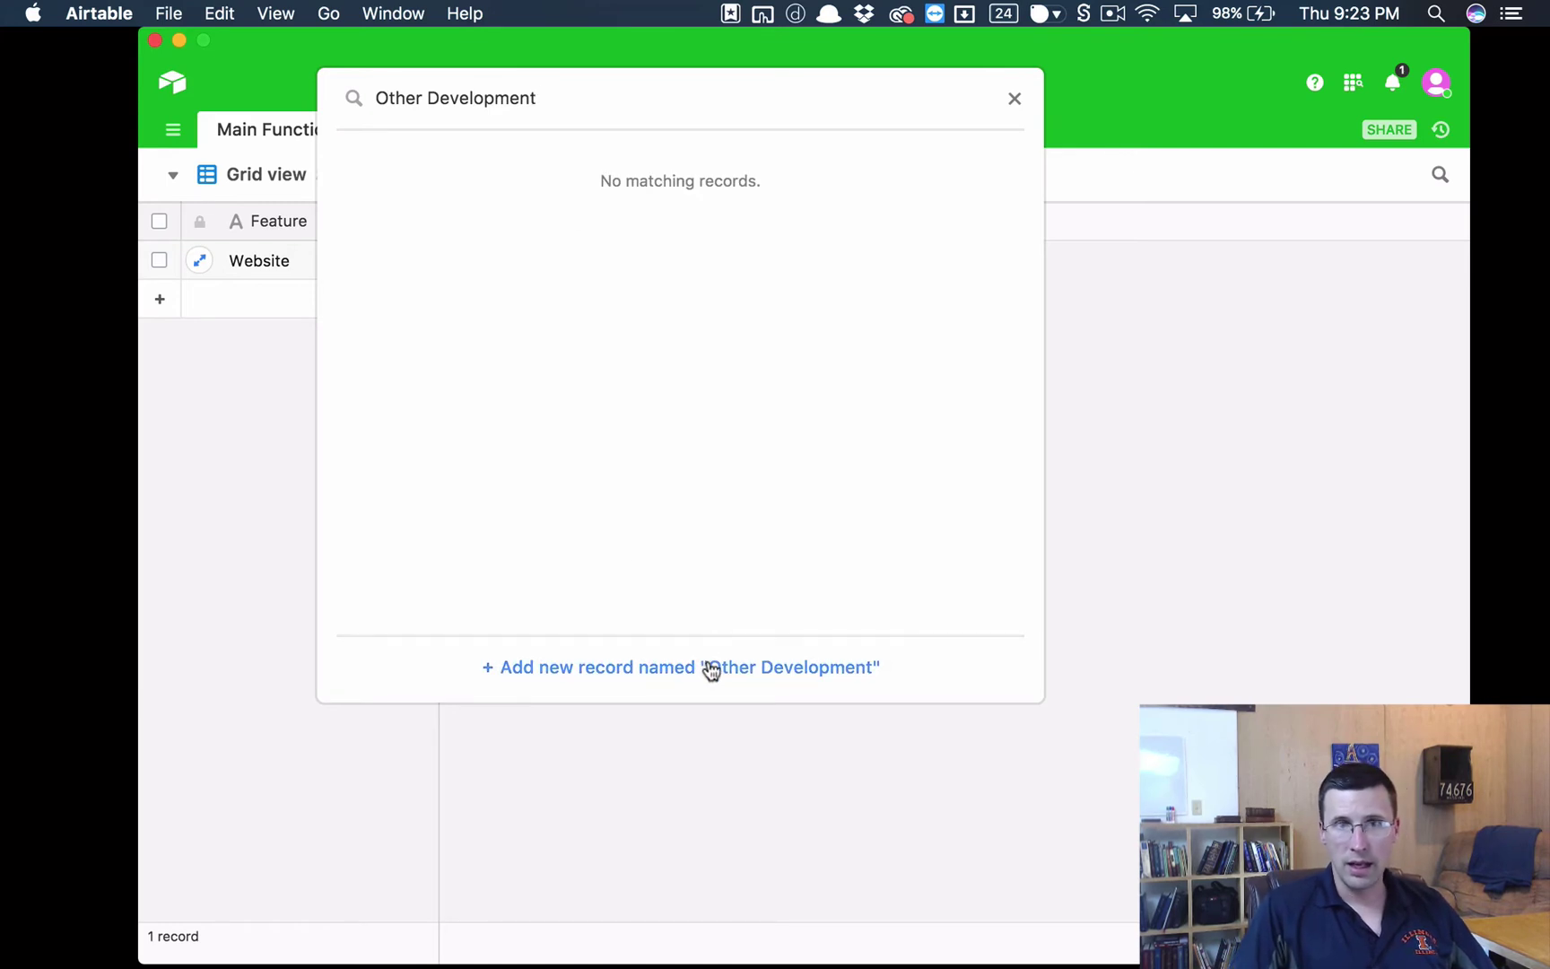
click(710, 667)
click(749, 269)
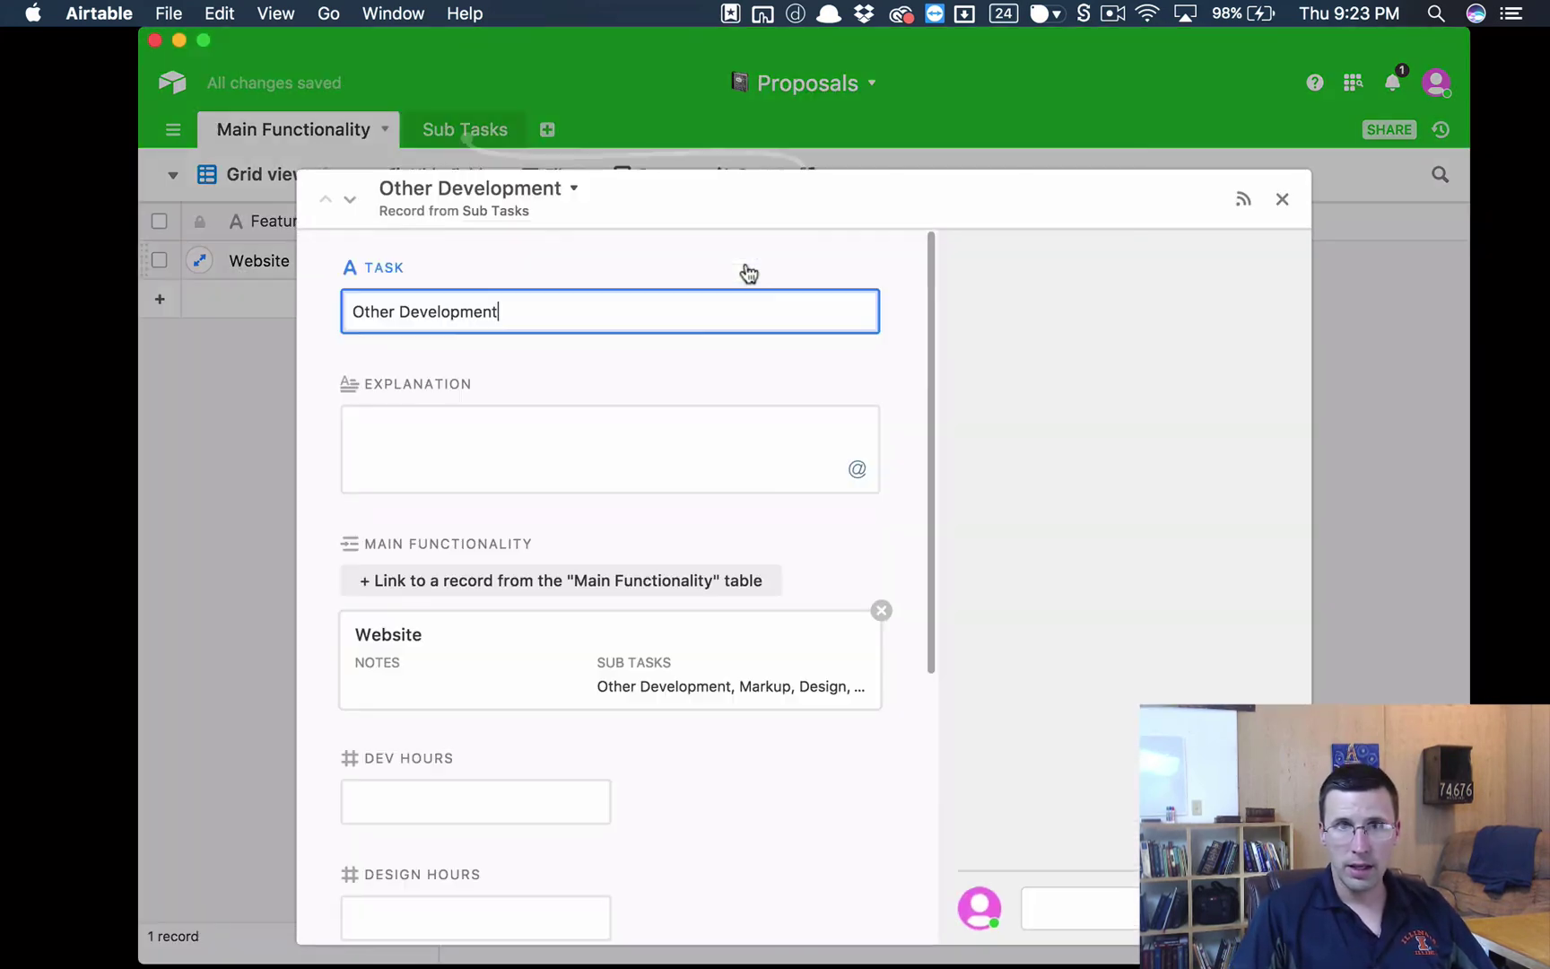
scroll(567, 478, down, 5)
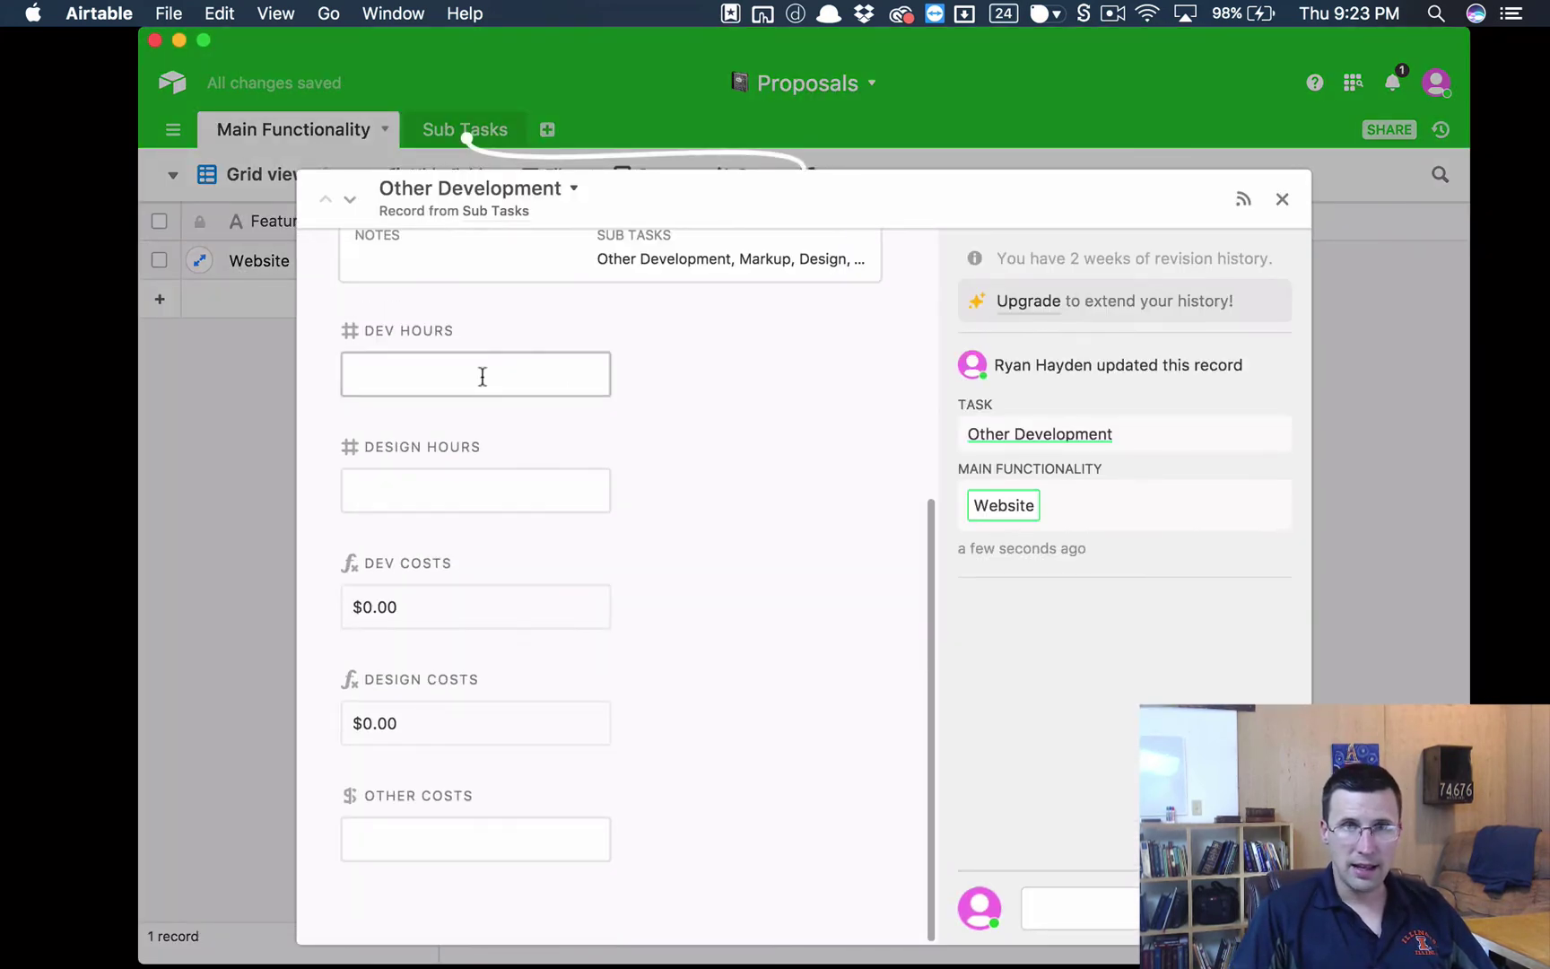
click(483, 374)
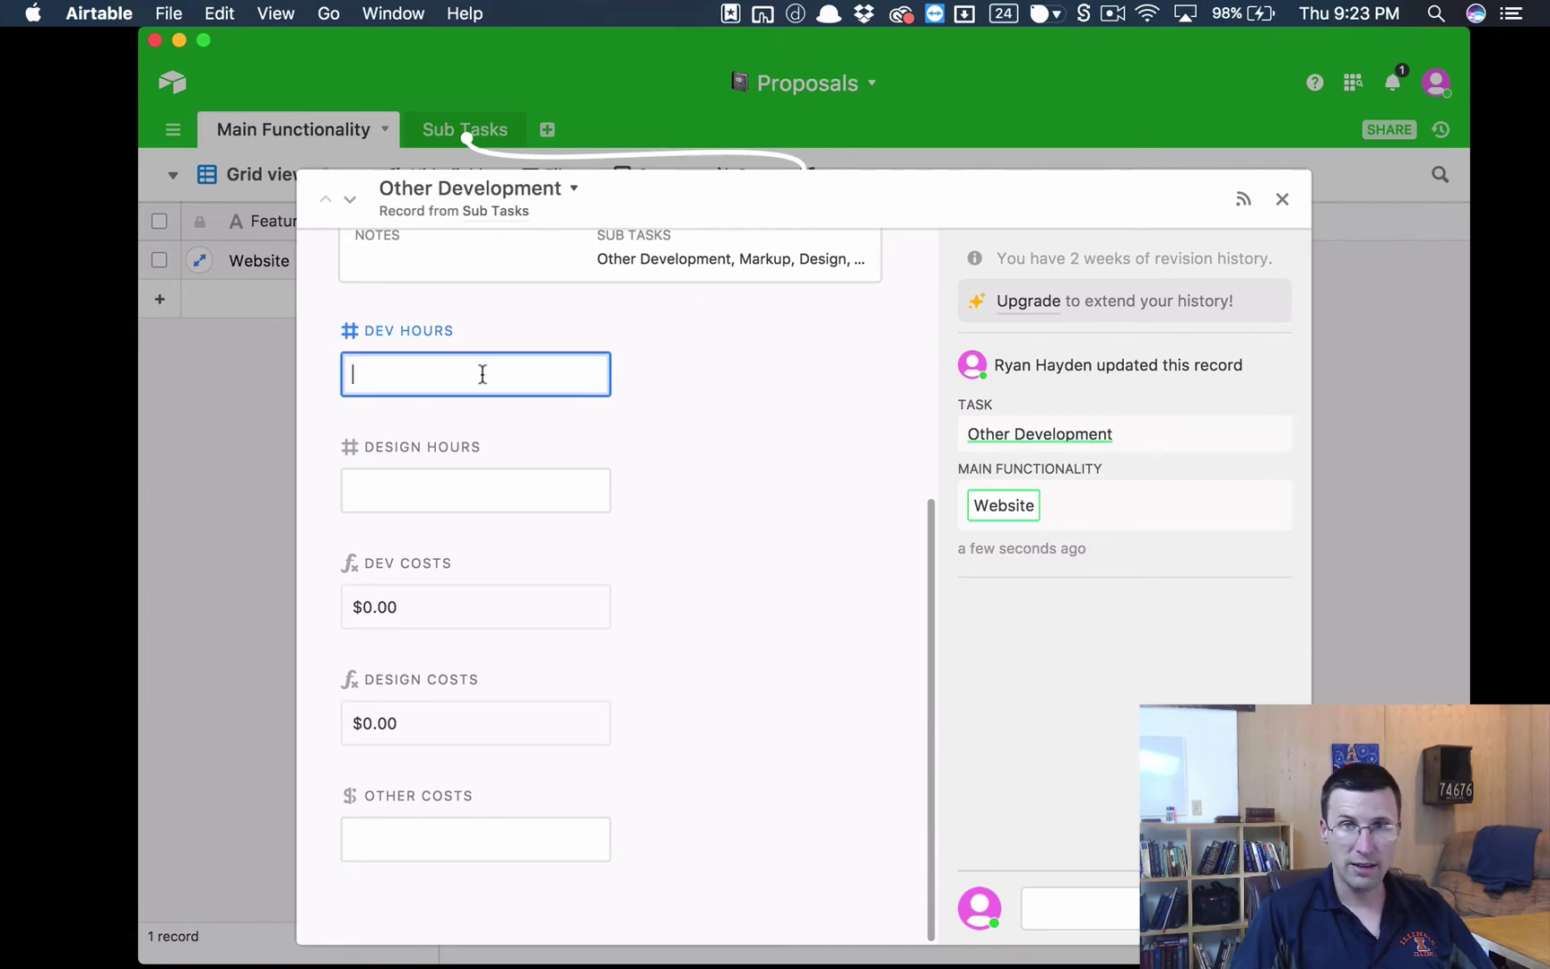
click(551, 478)
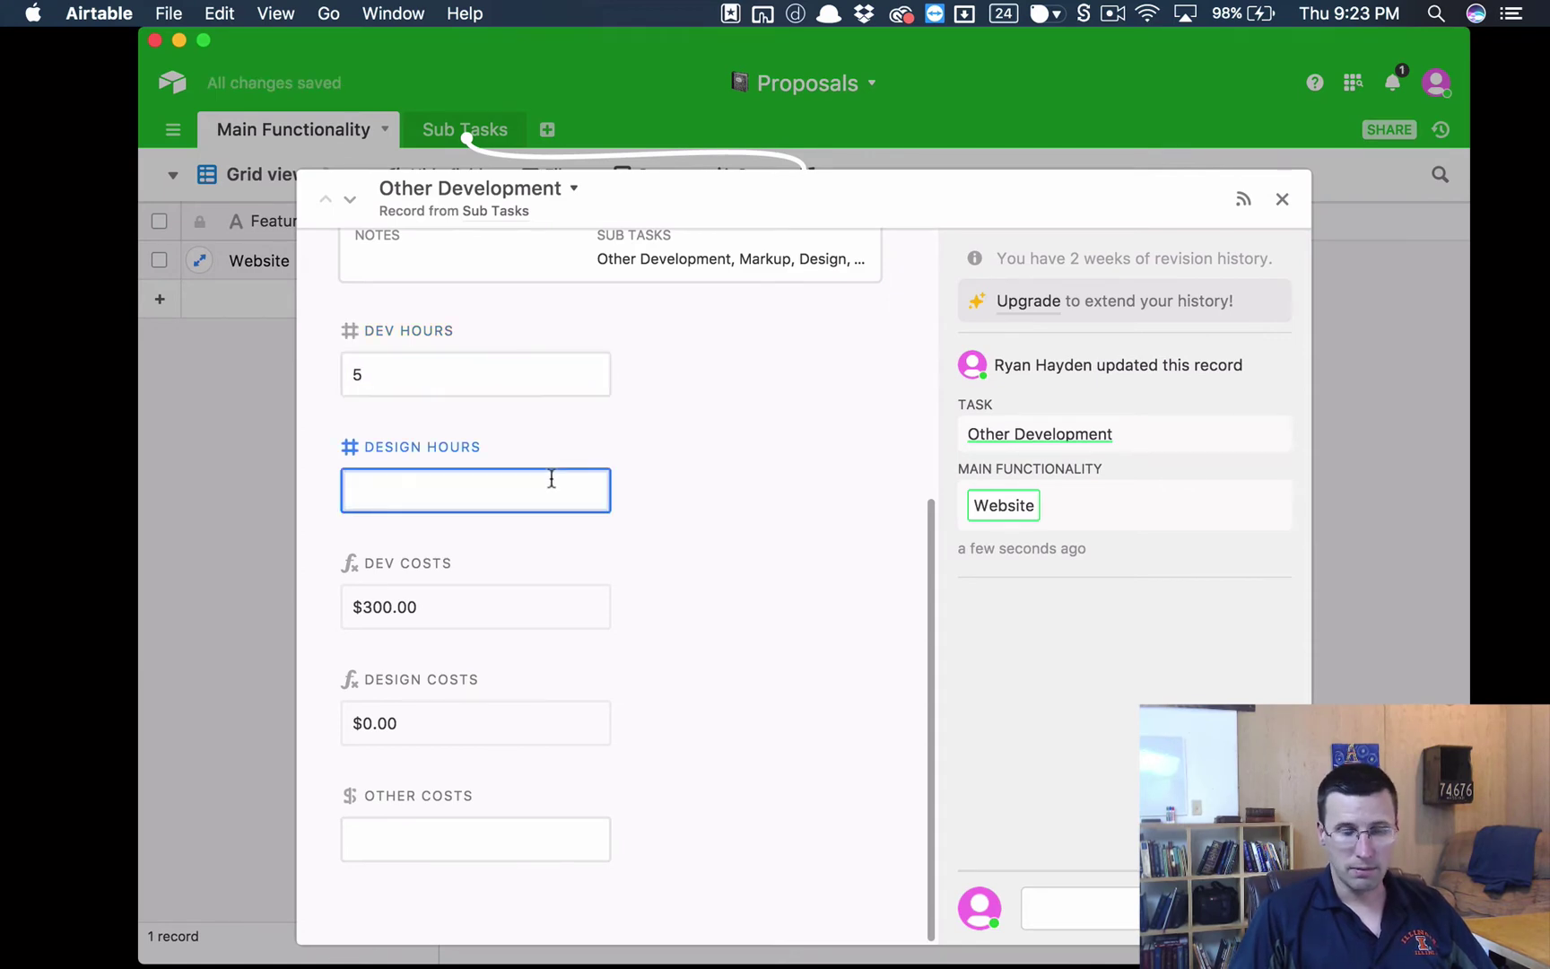
text(1)
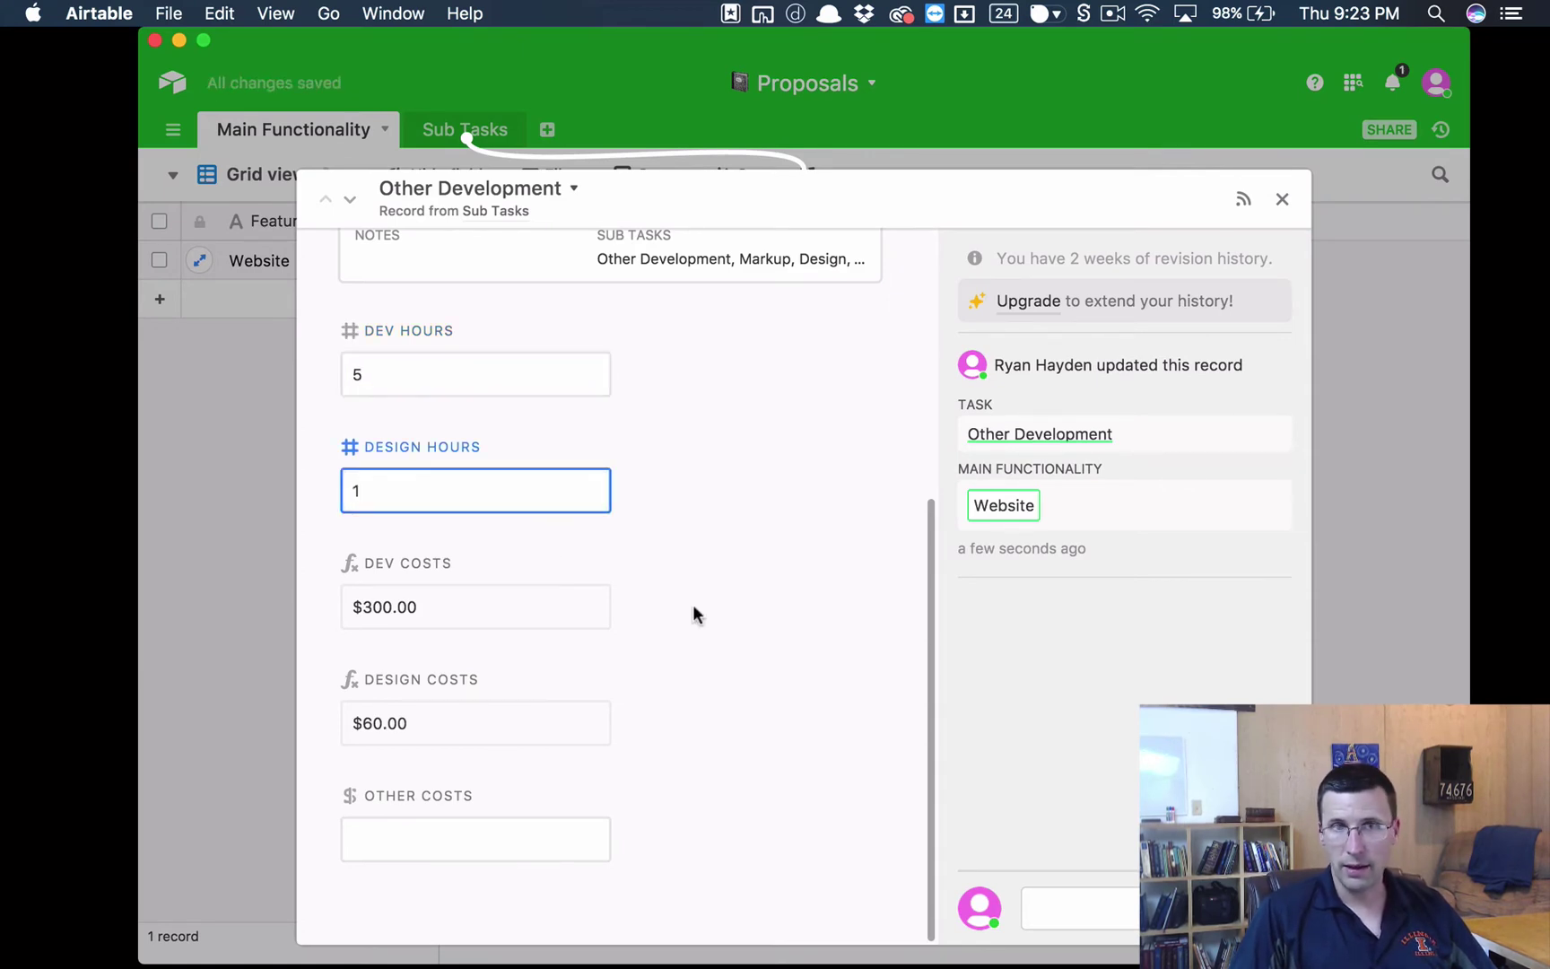
click(1275, 201)
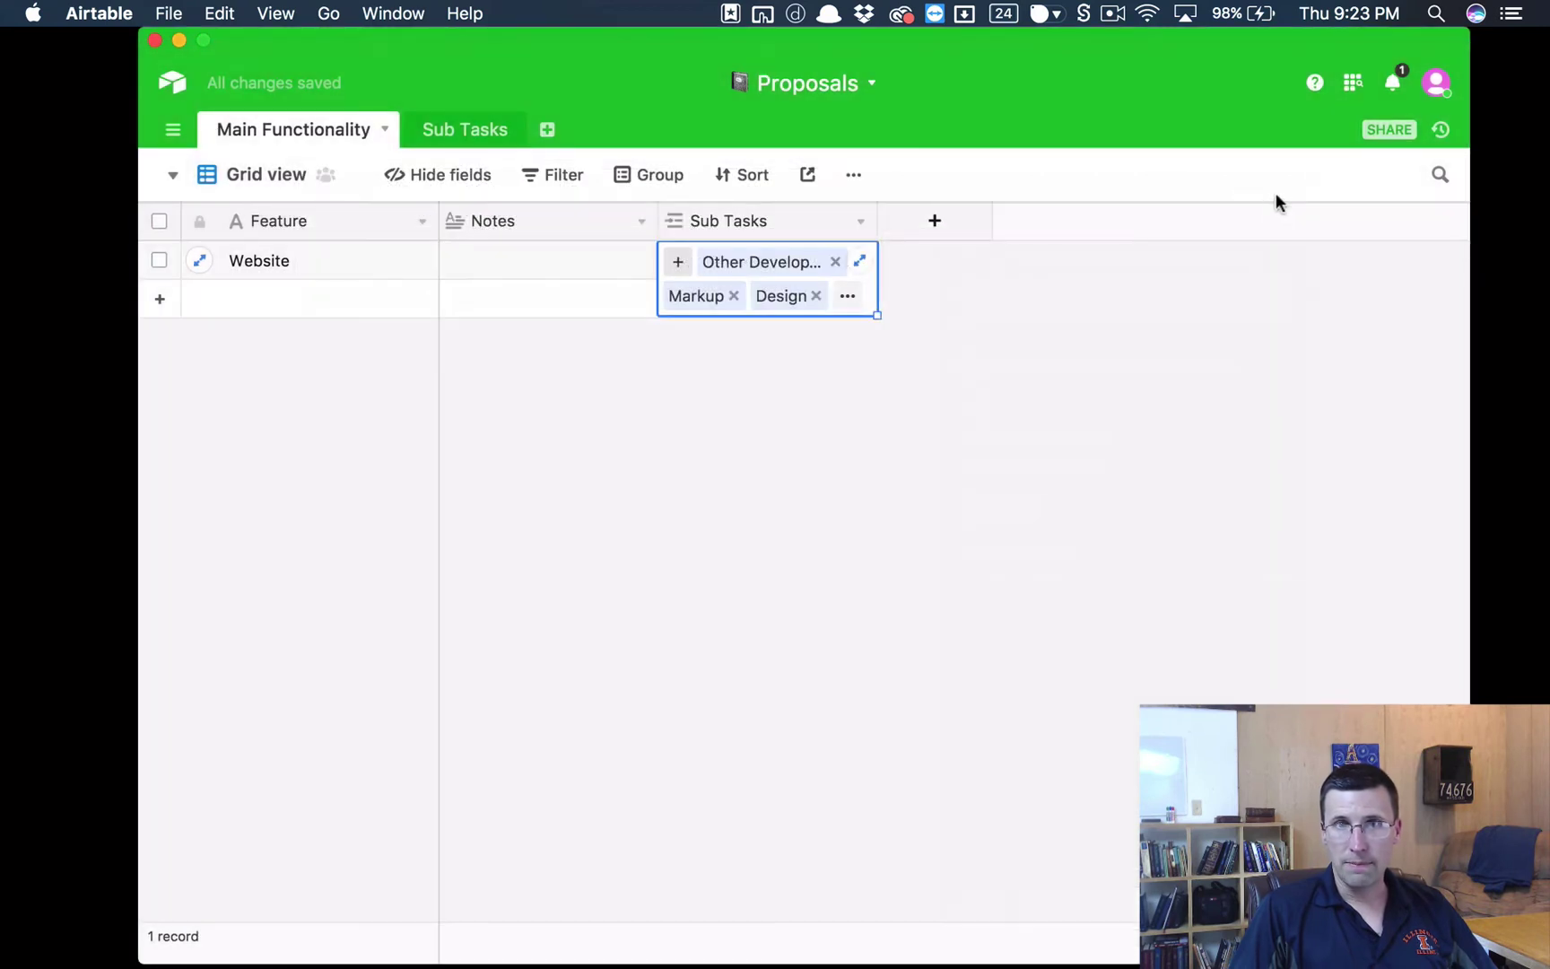
click(963, 400)
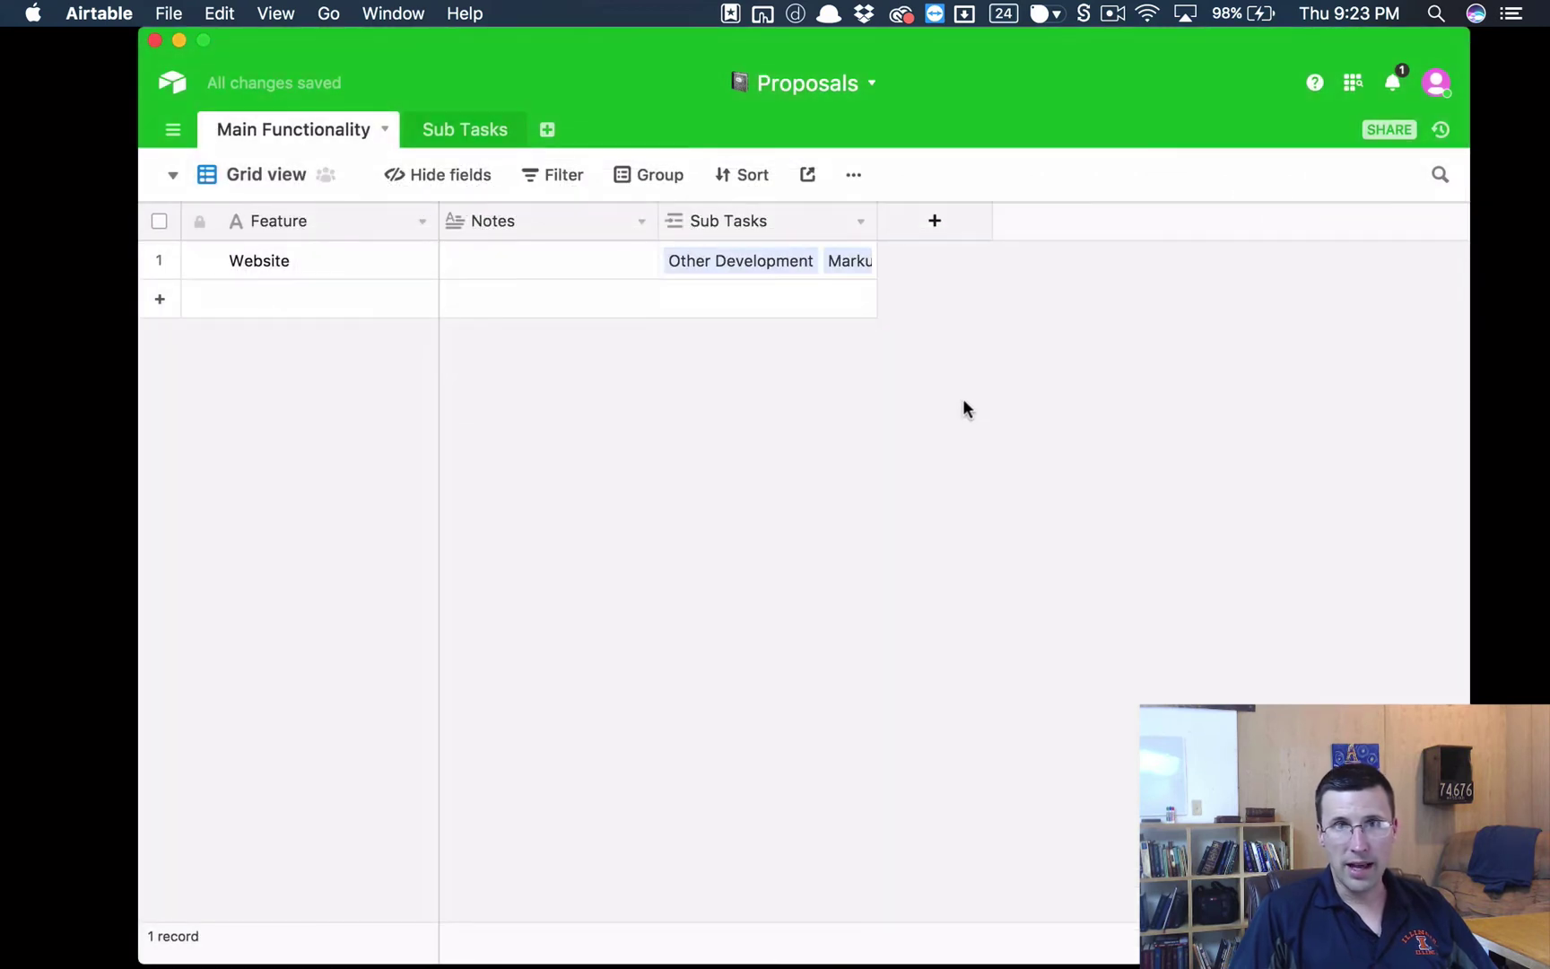
click(511, 273)
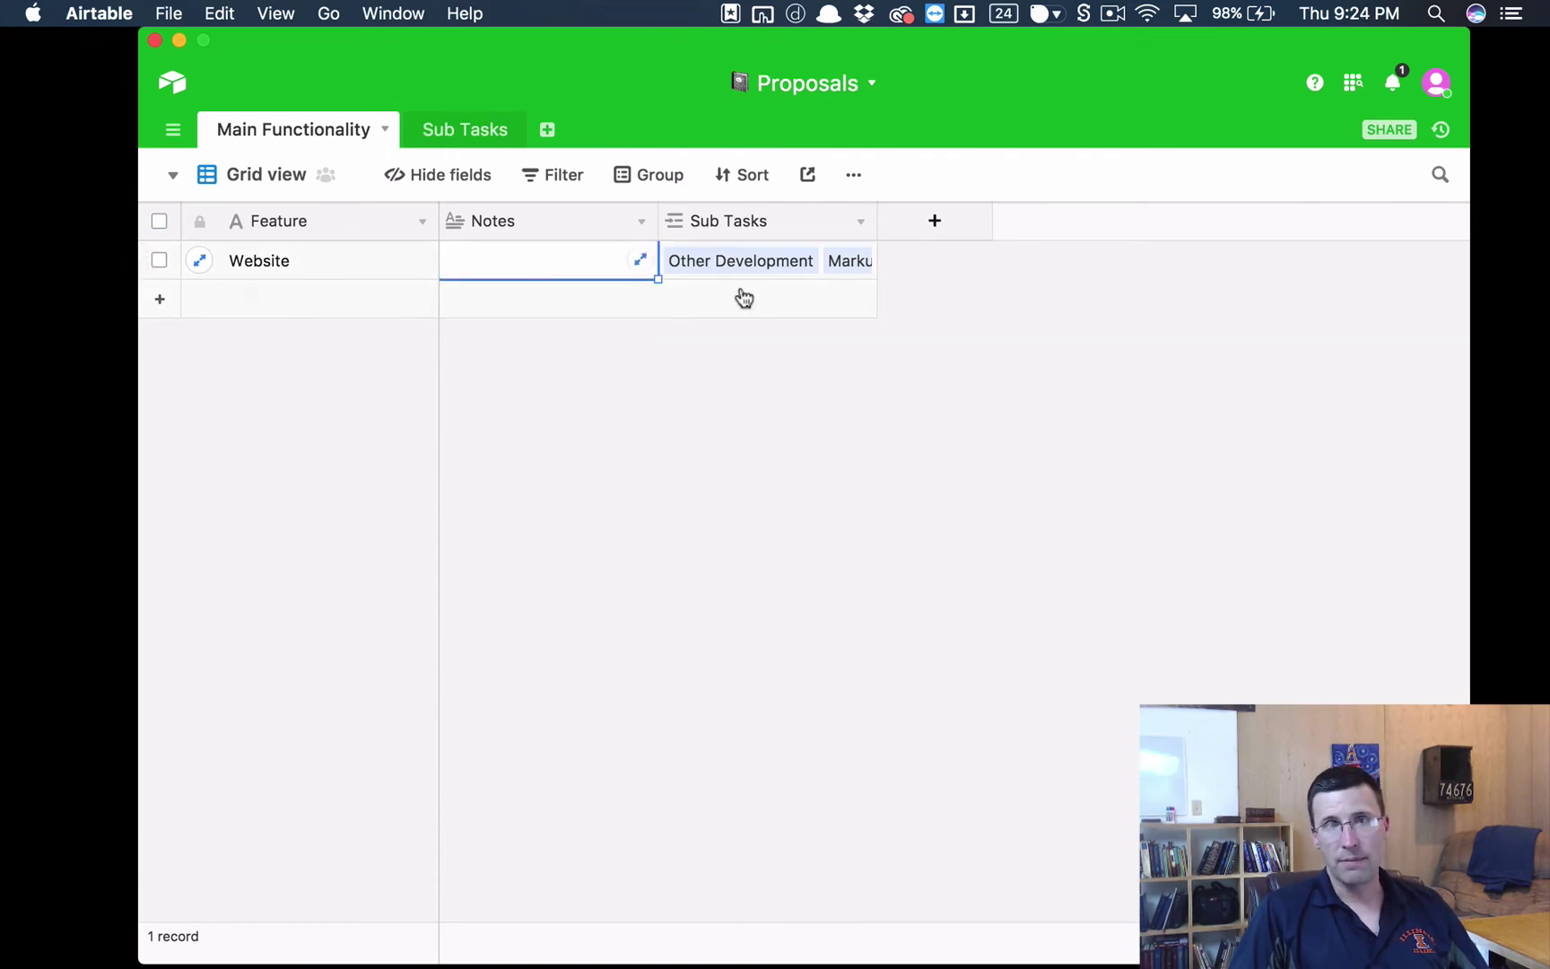
click(462, 130)
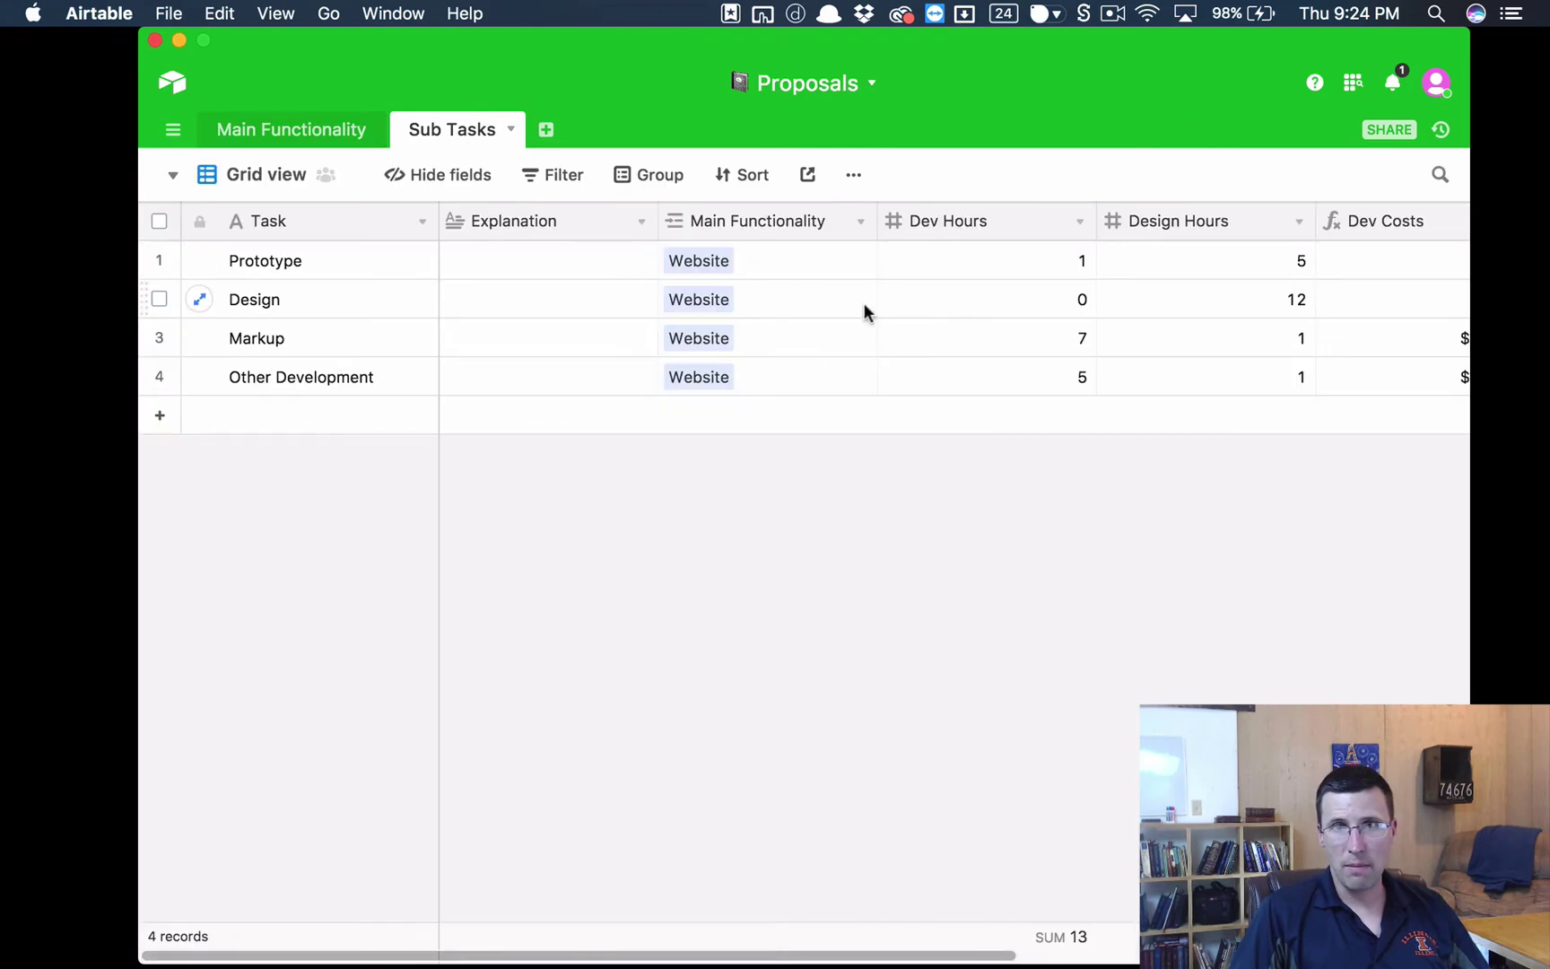
drag(944, 955, 906, 955)
click(339, 135)
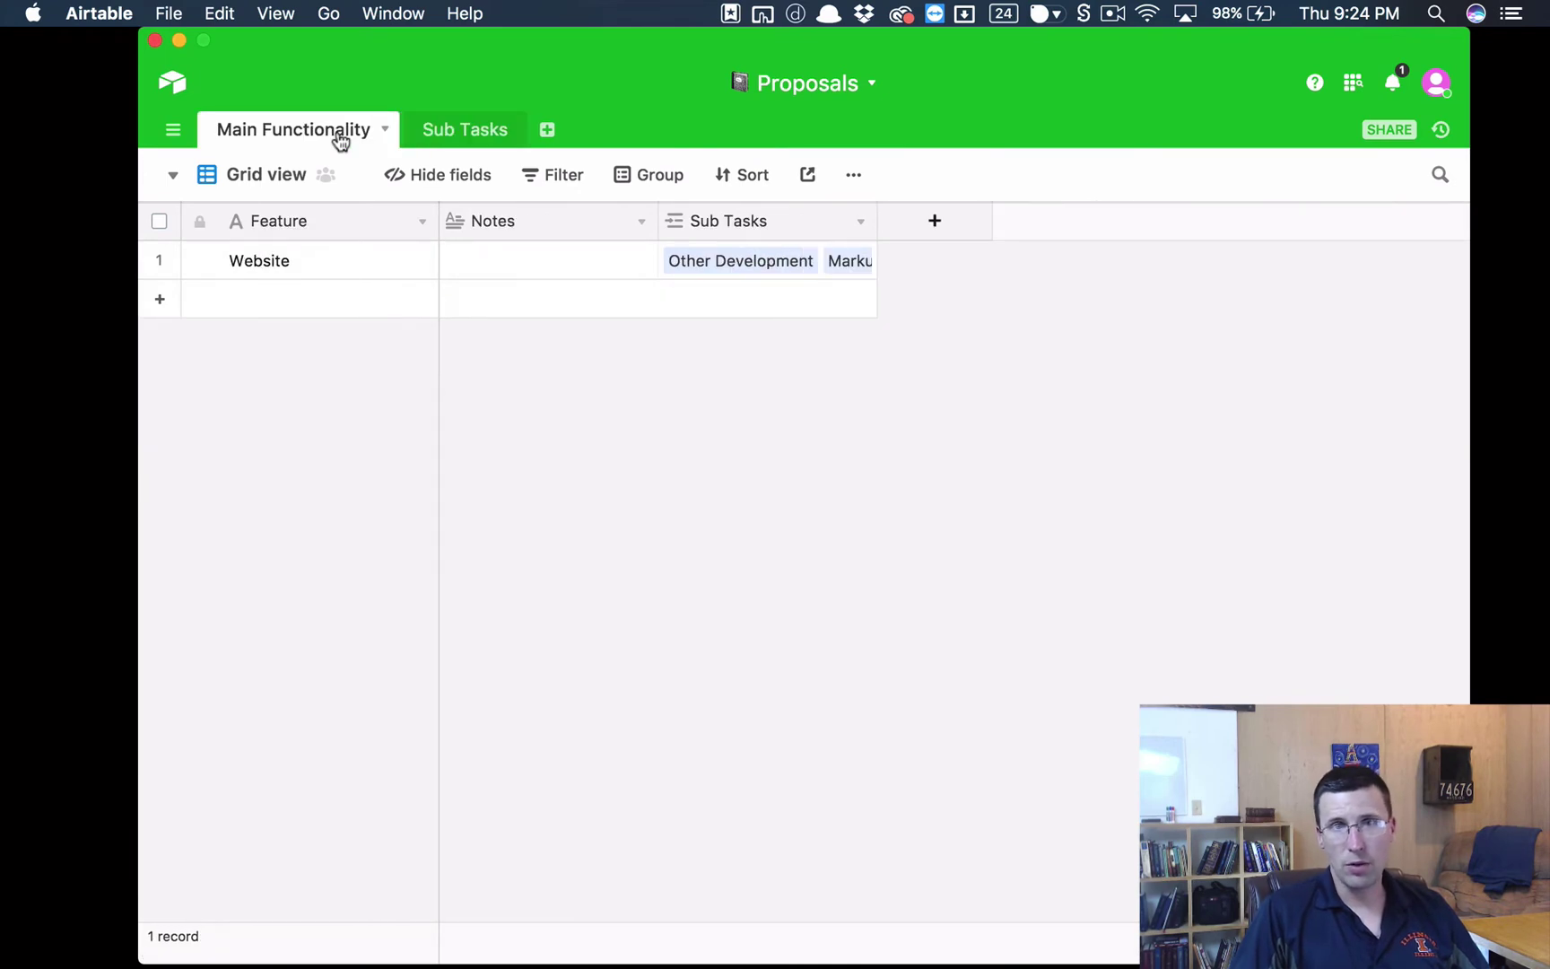
Add a 'Design Costs' rollup of Sub Tasks' Design Costs using SUM(values), formatted as currency
click(916, 228)
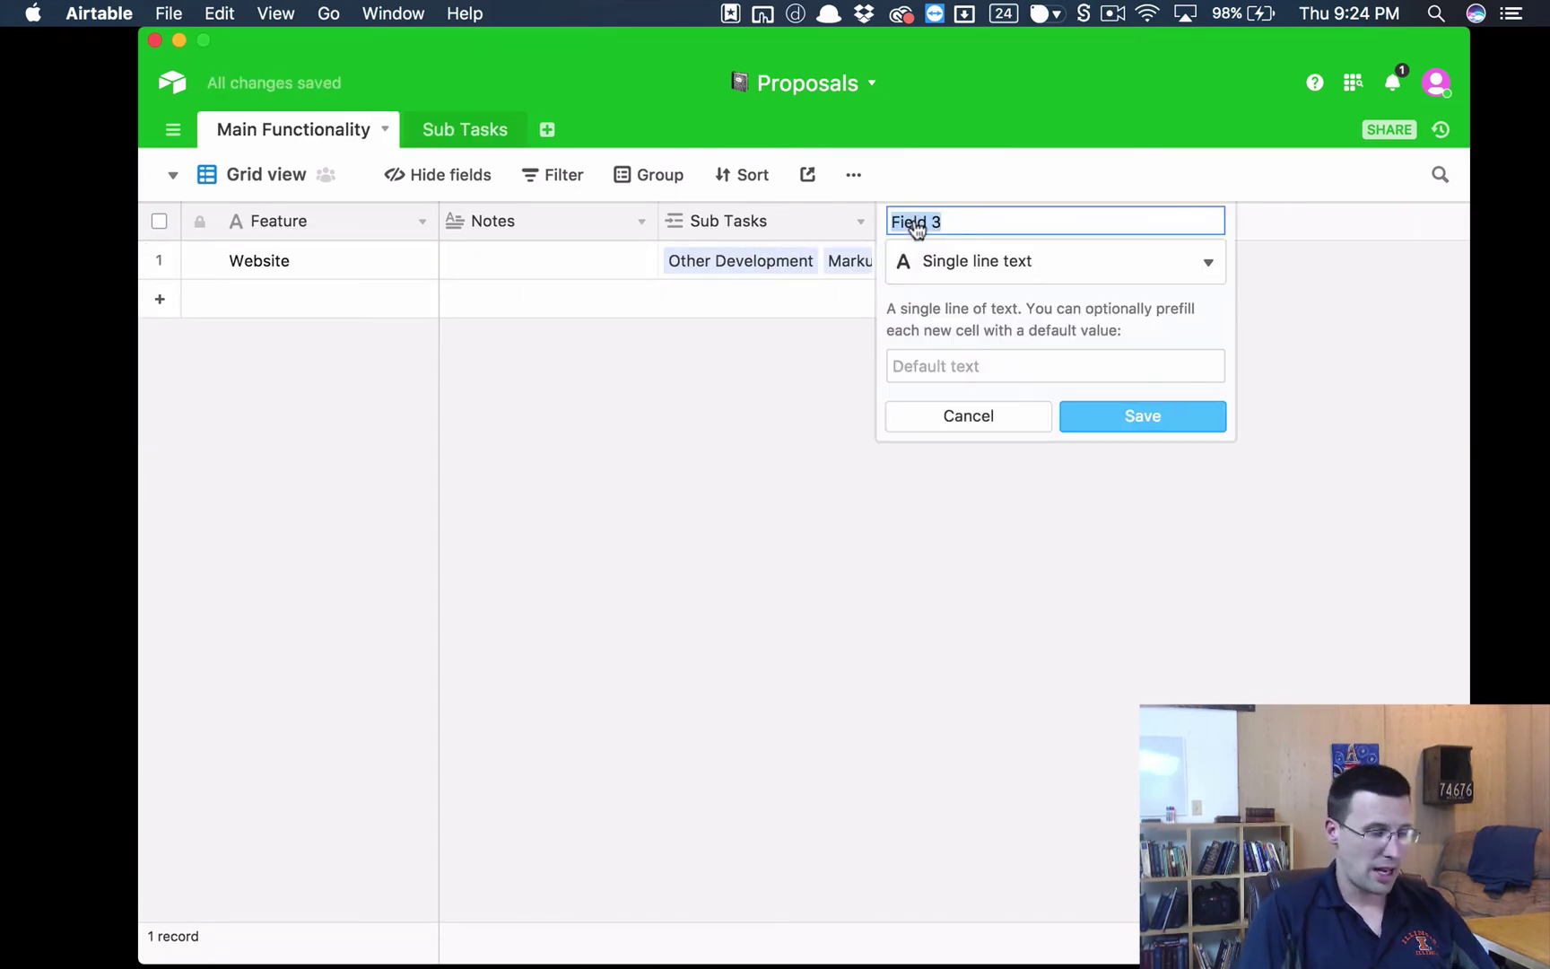
text(Desig)
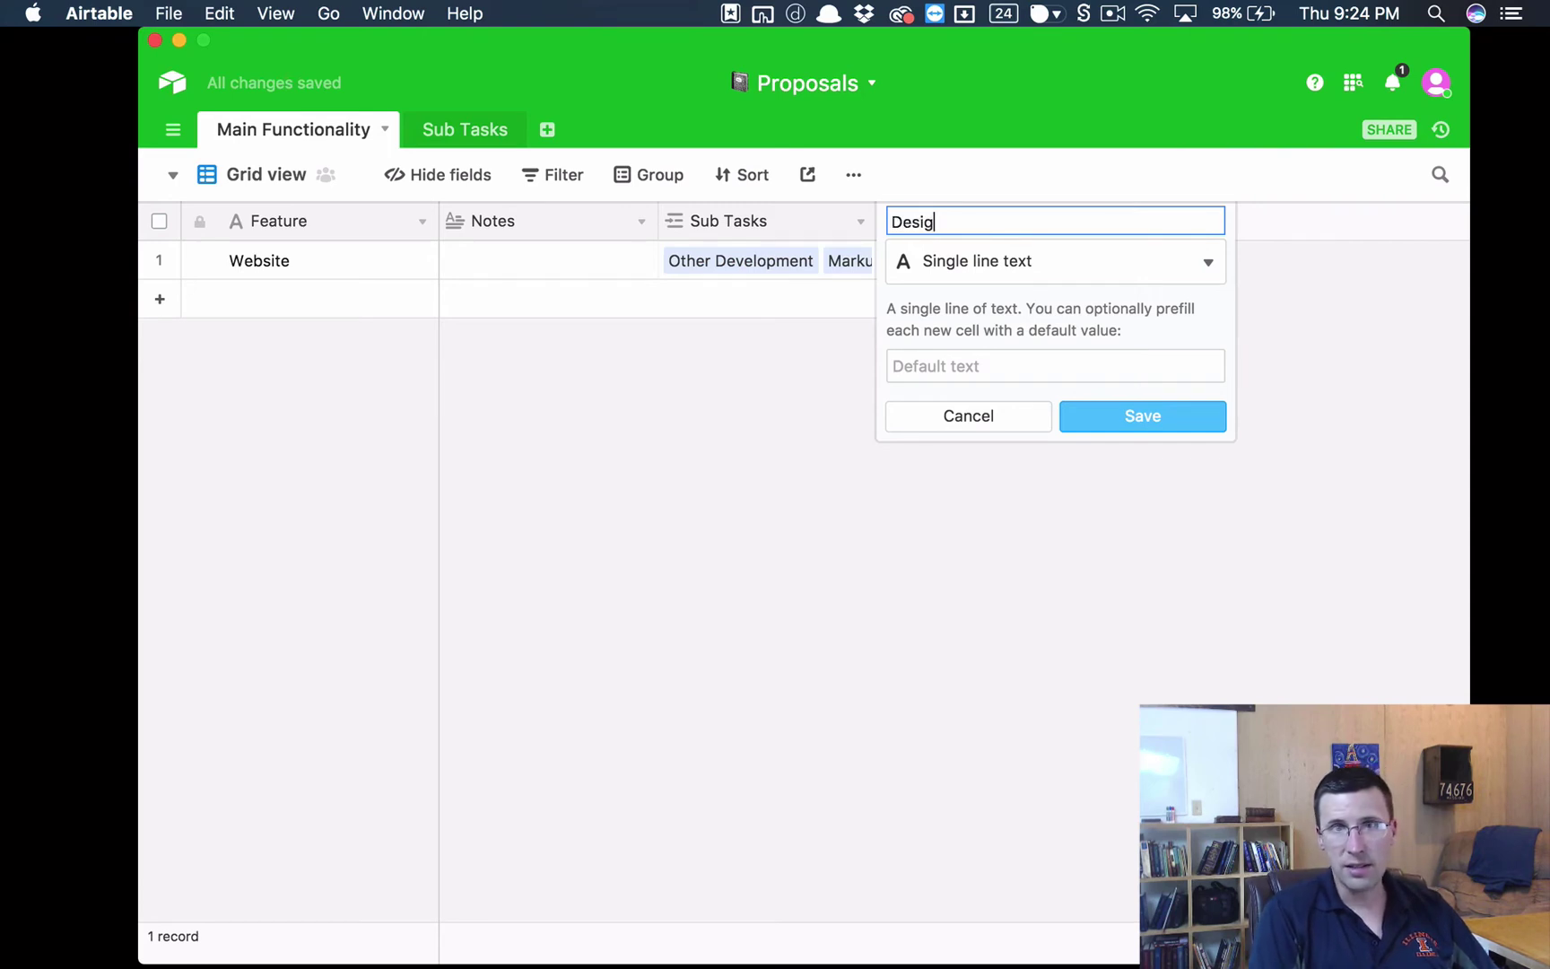
text(n Costs)
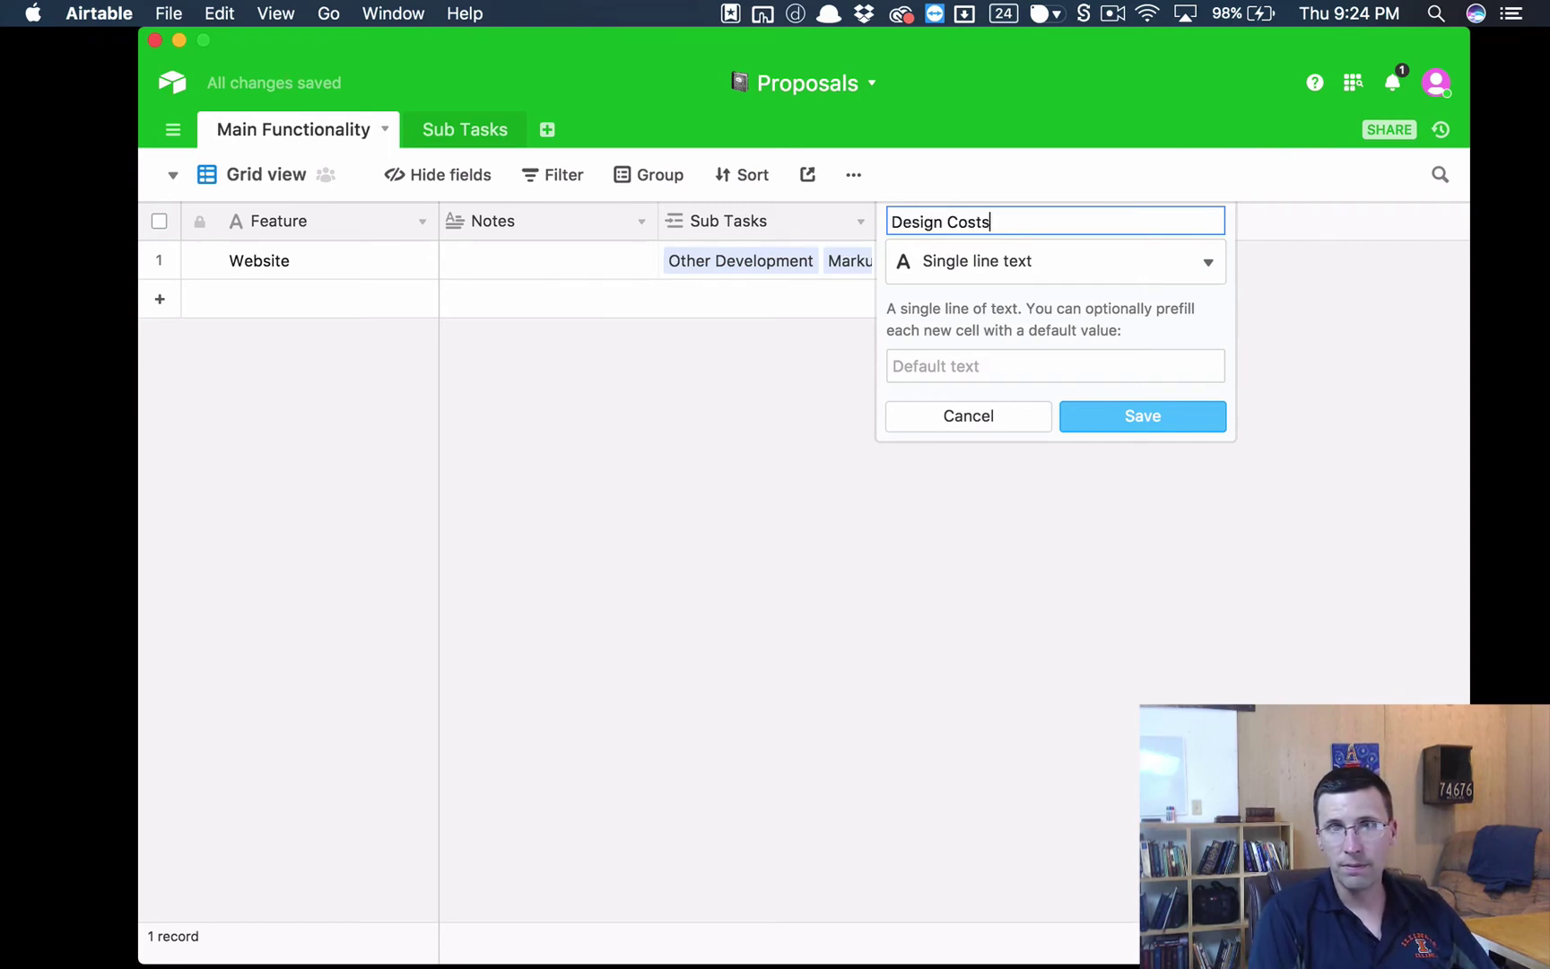
click(1006, 263)
scroll(1027, 350, down, 6)
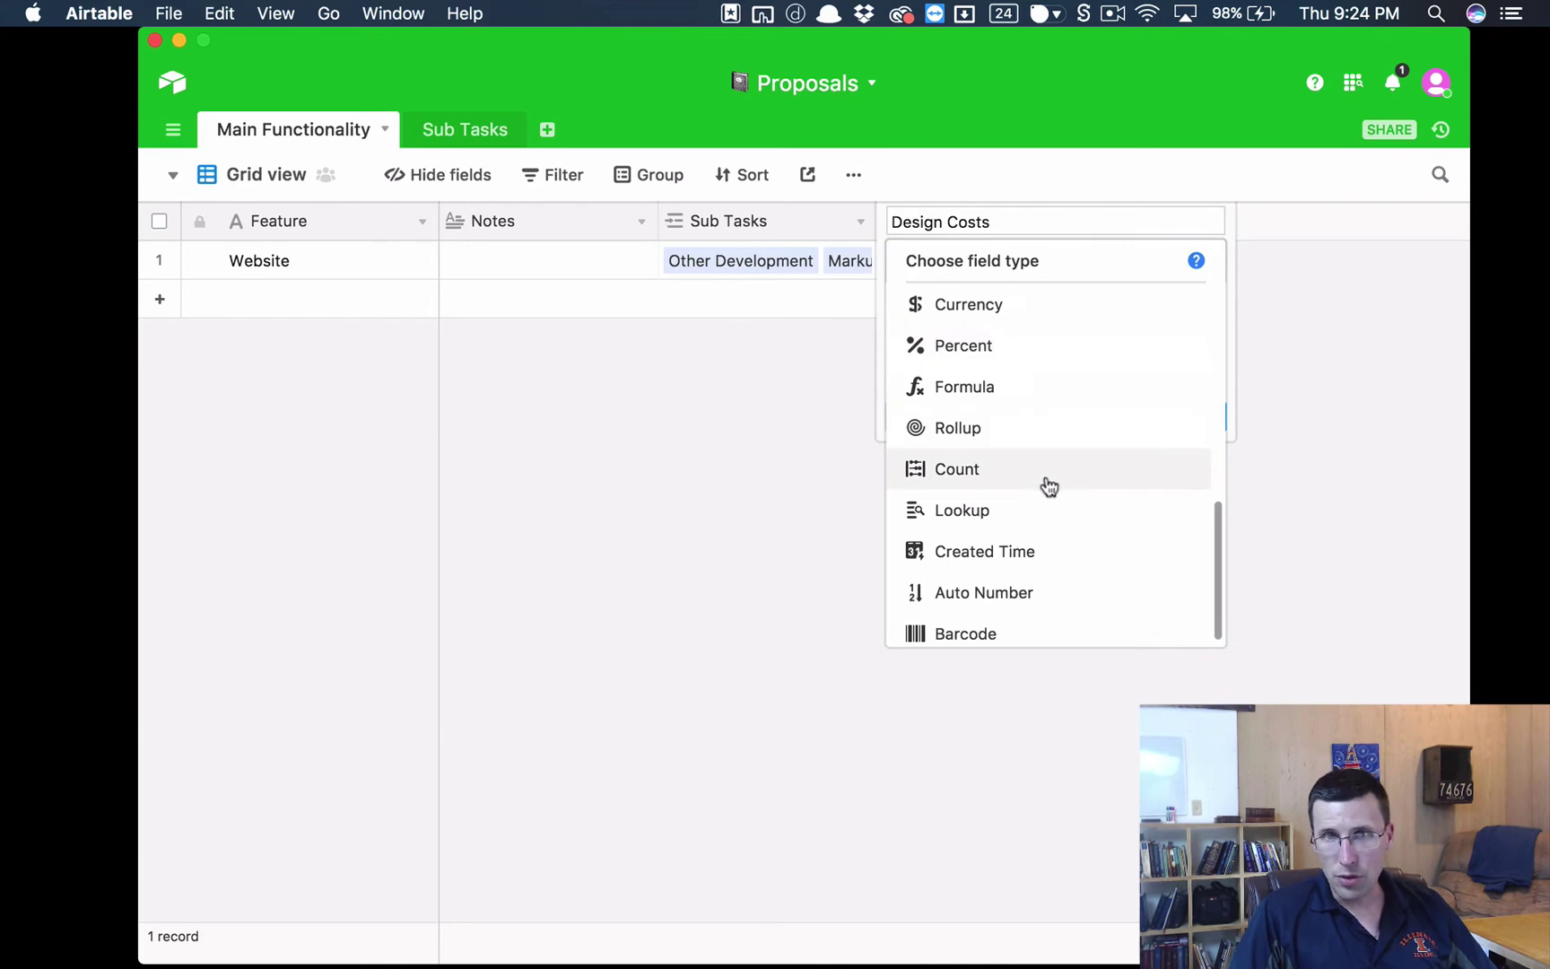
click(1024, 428)
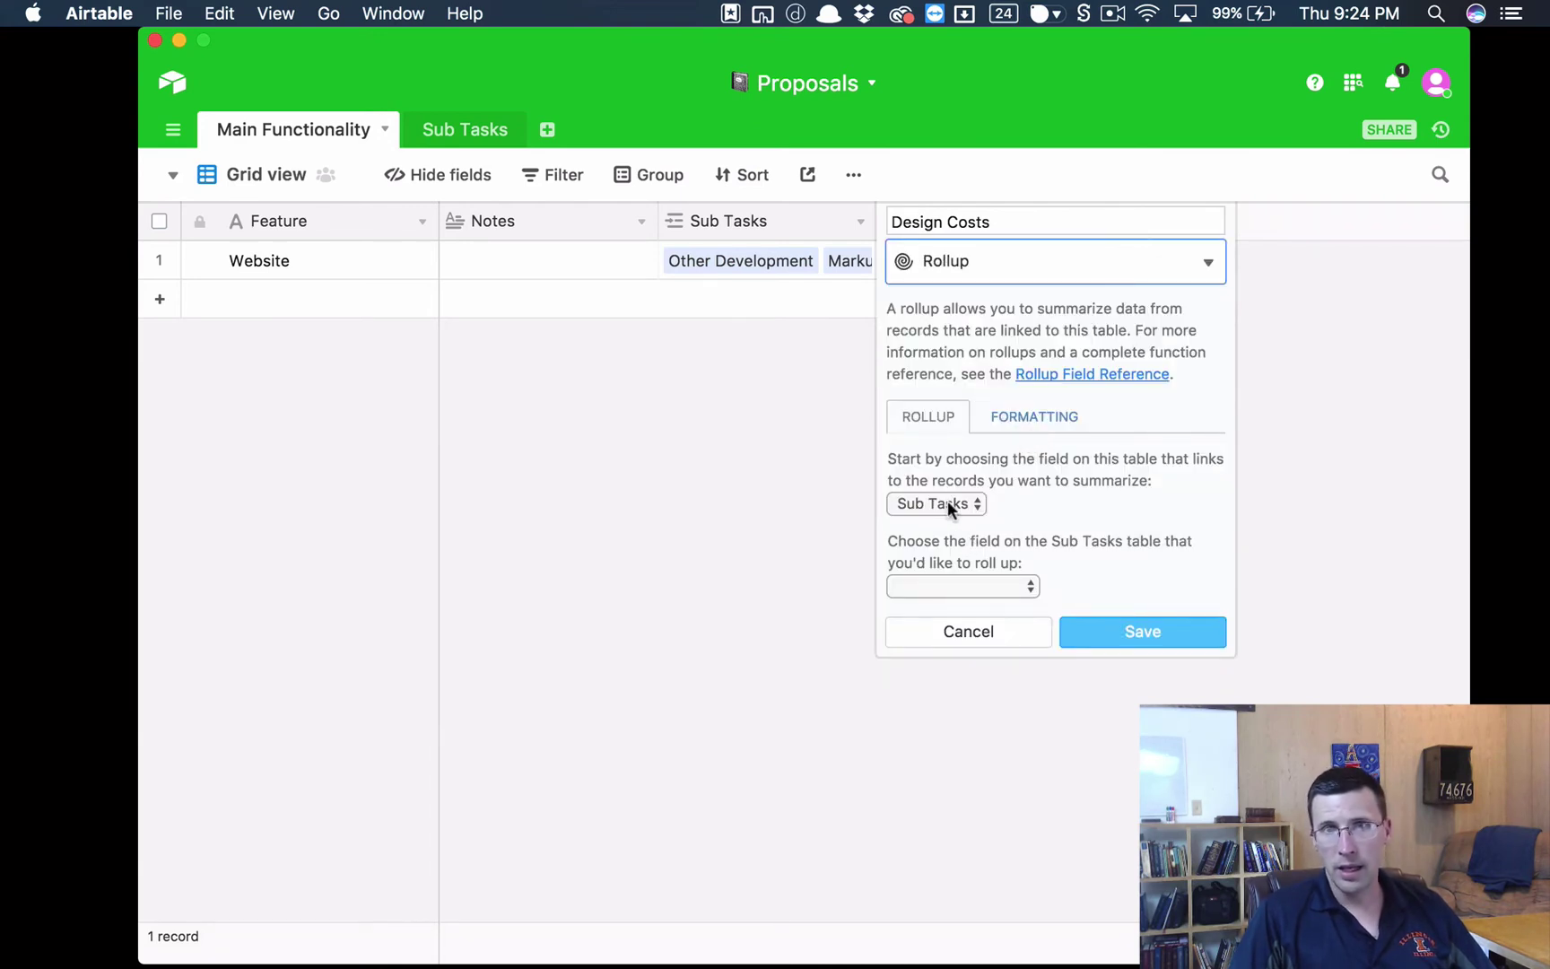
click(972, 586)
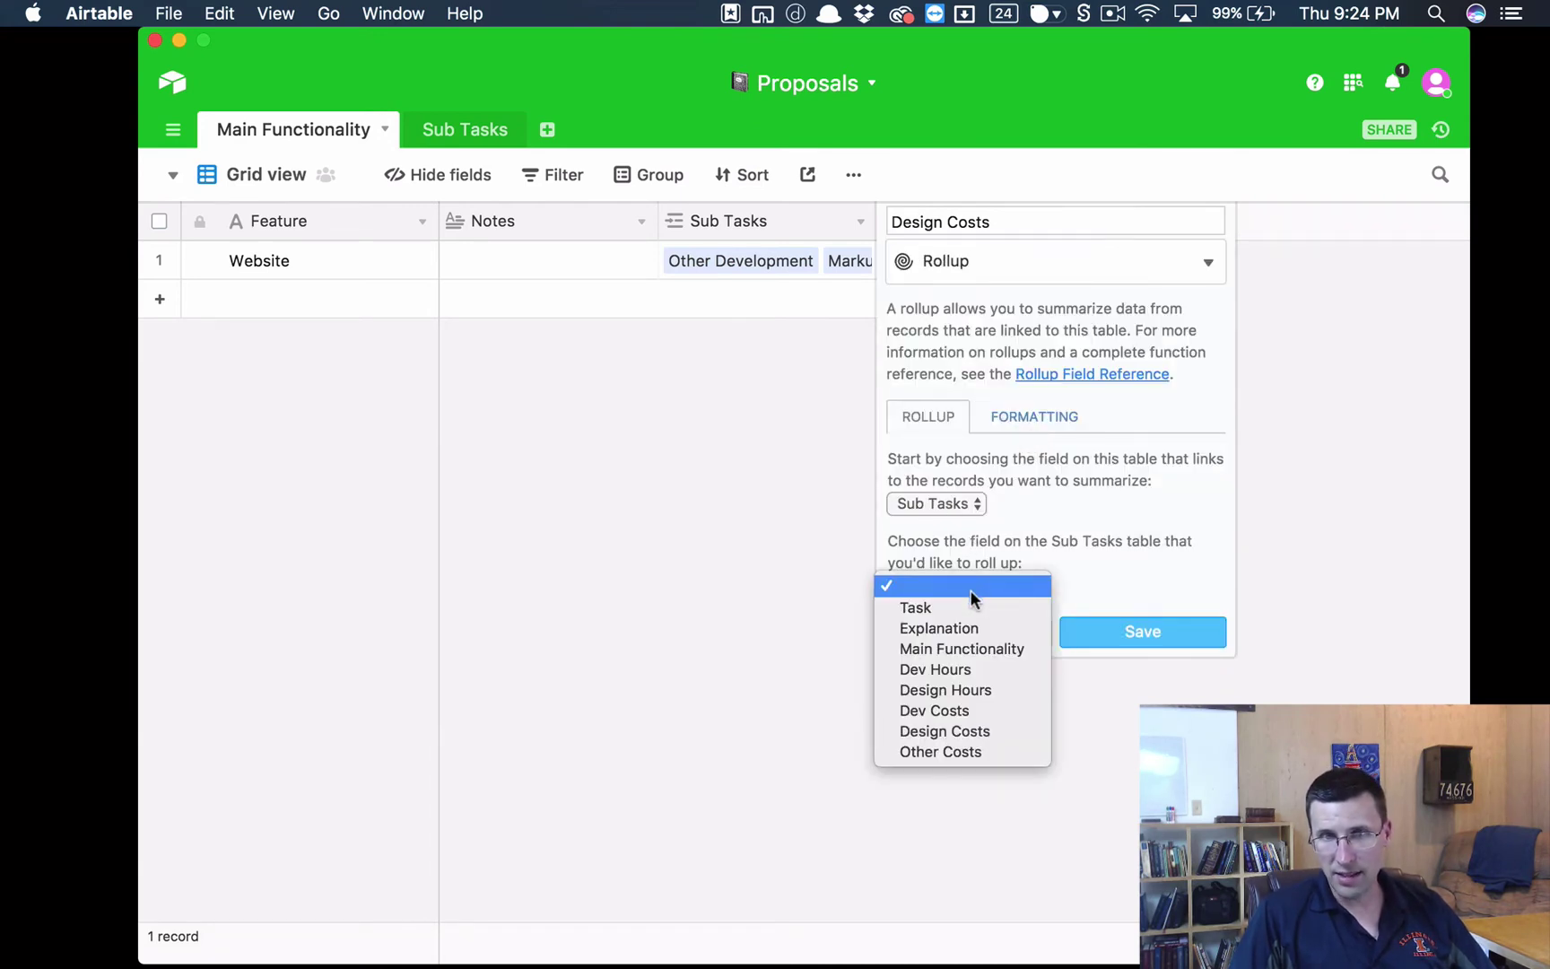
click(1010, 727)
click(964, 666)
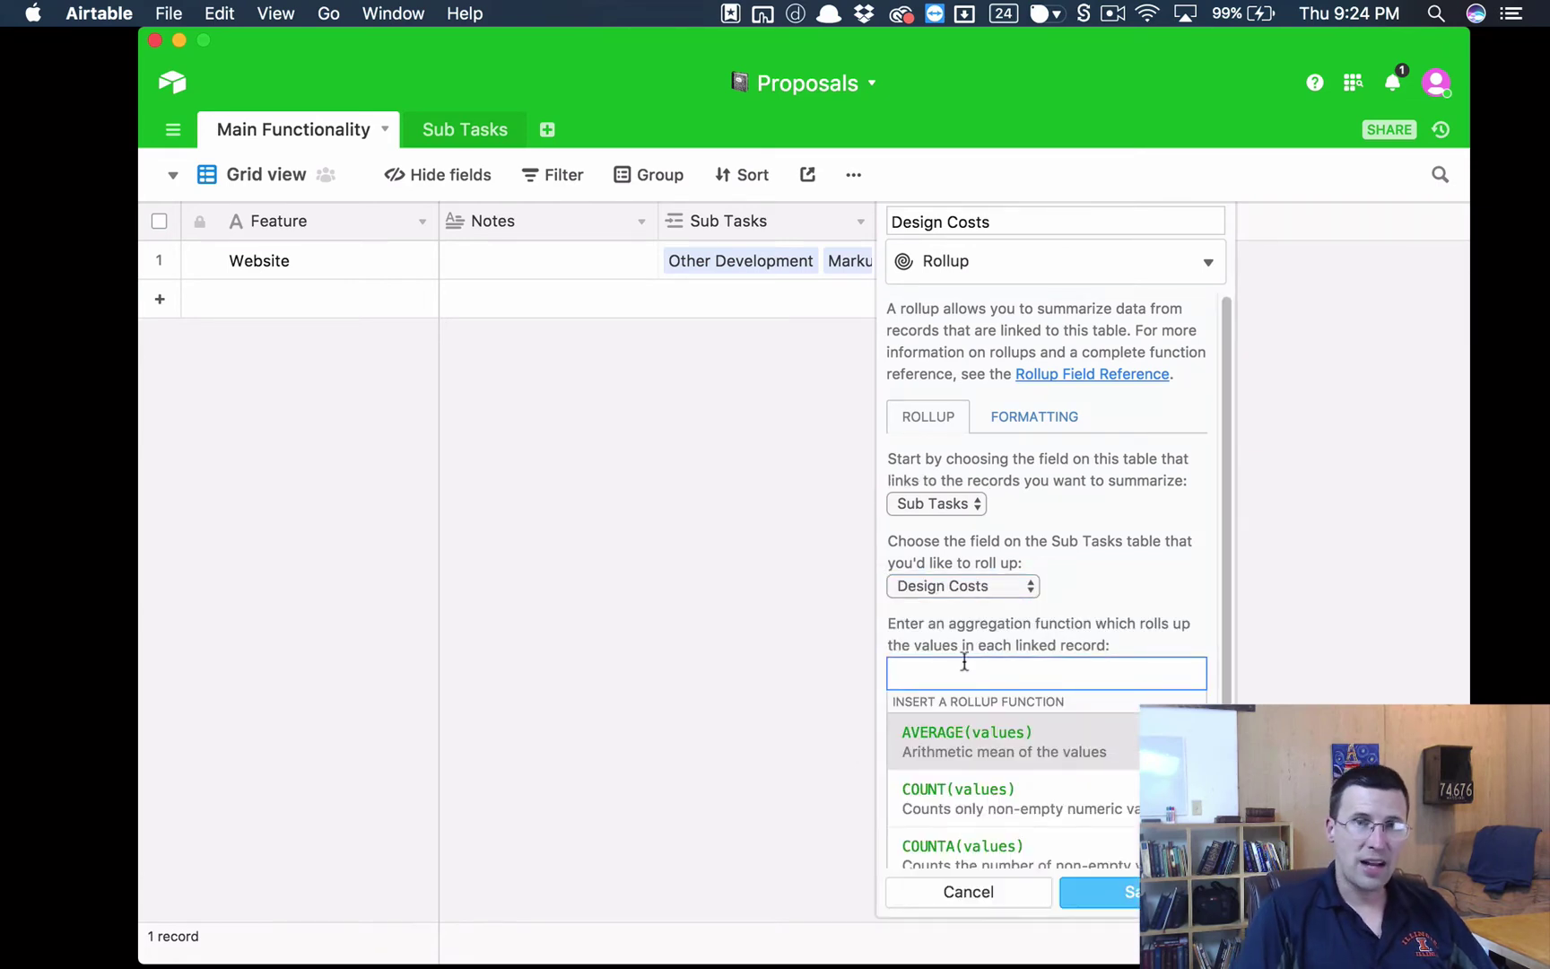
text(Sum)
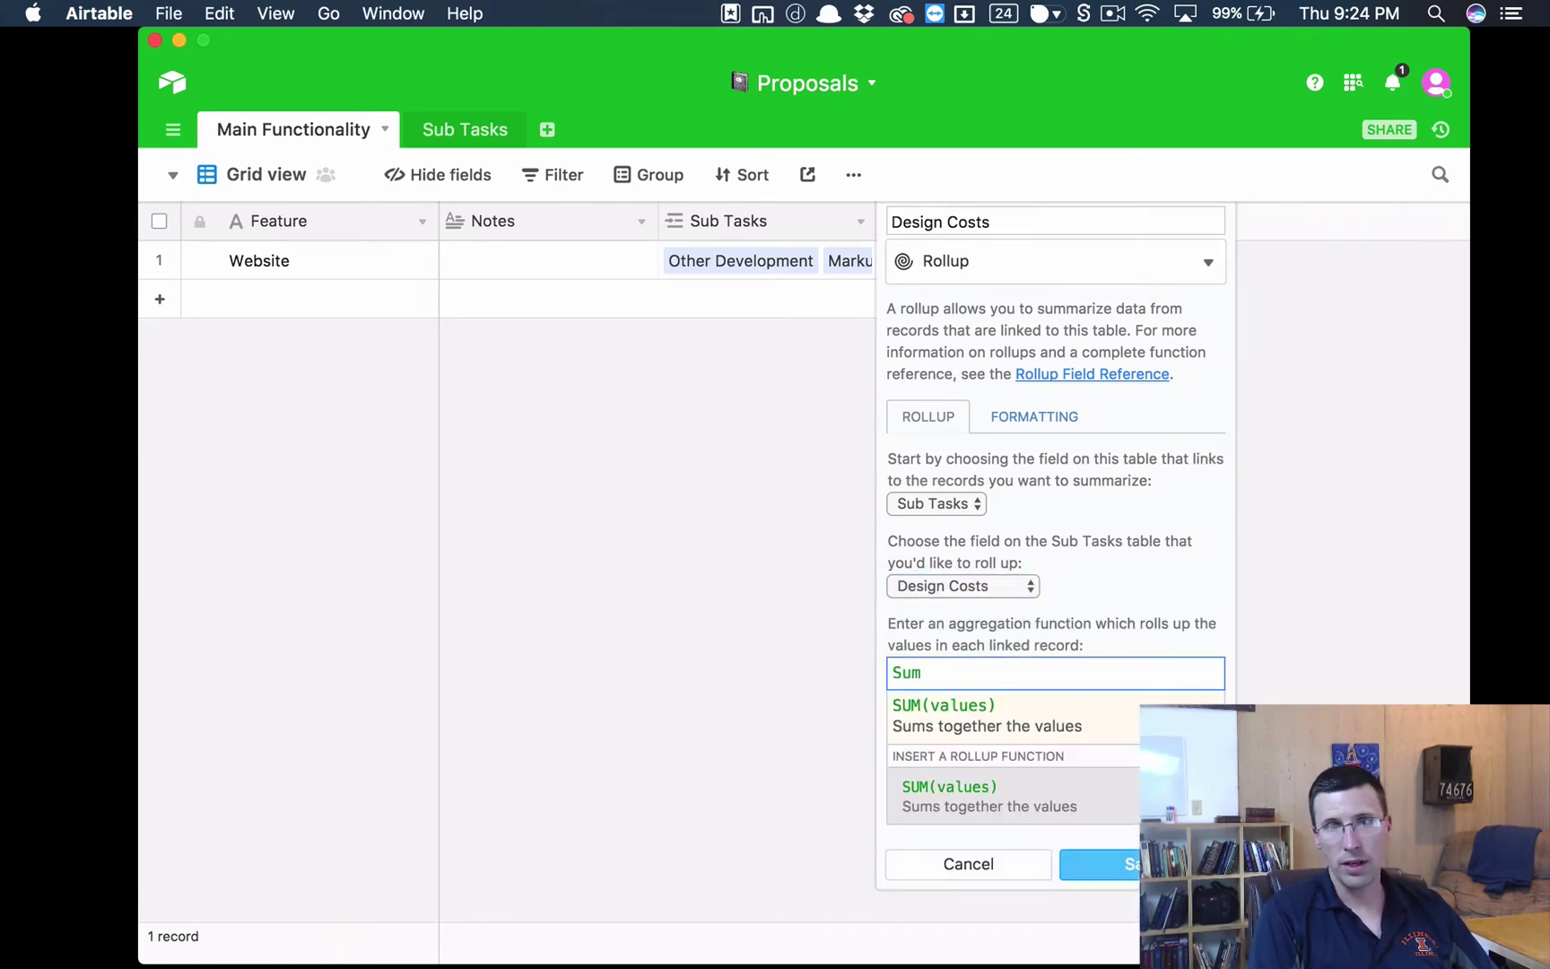
key(Return)
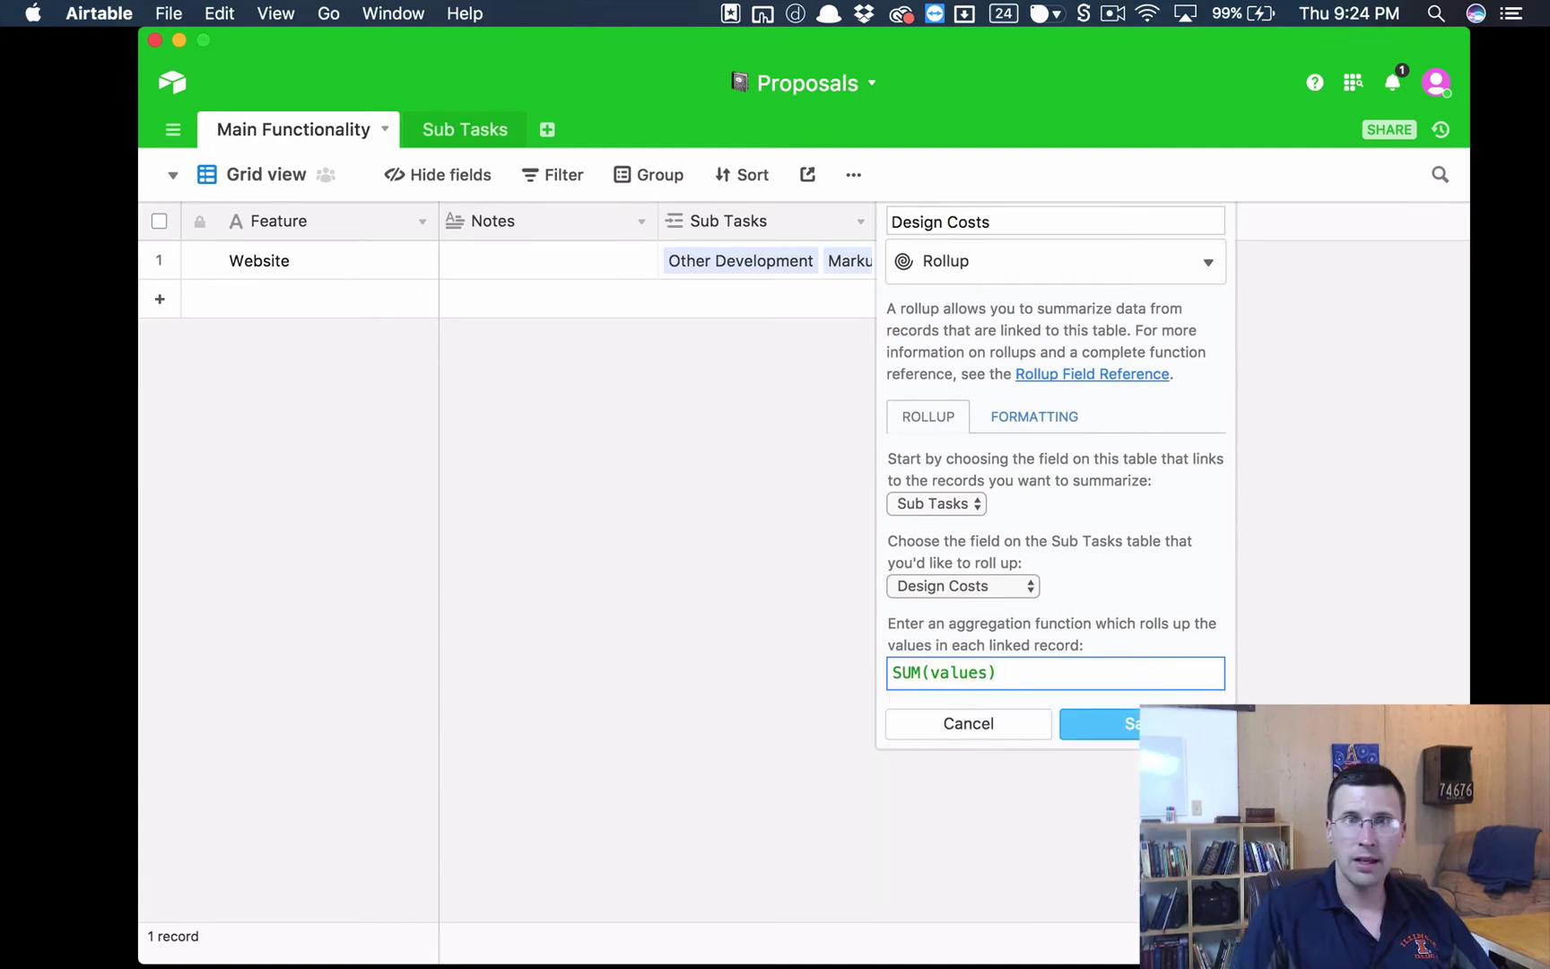
click(1033, 423)
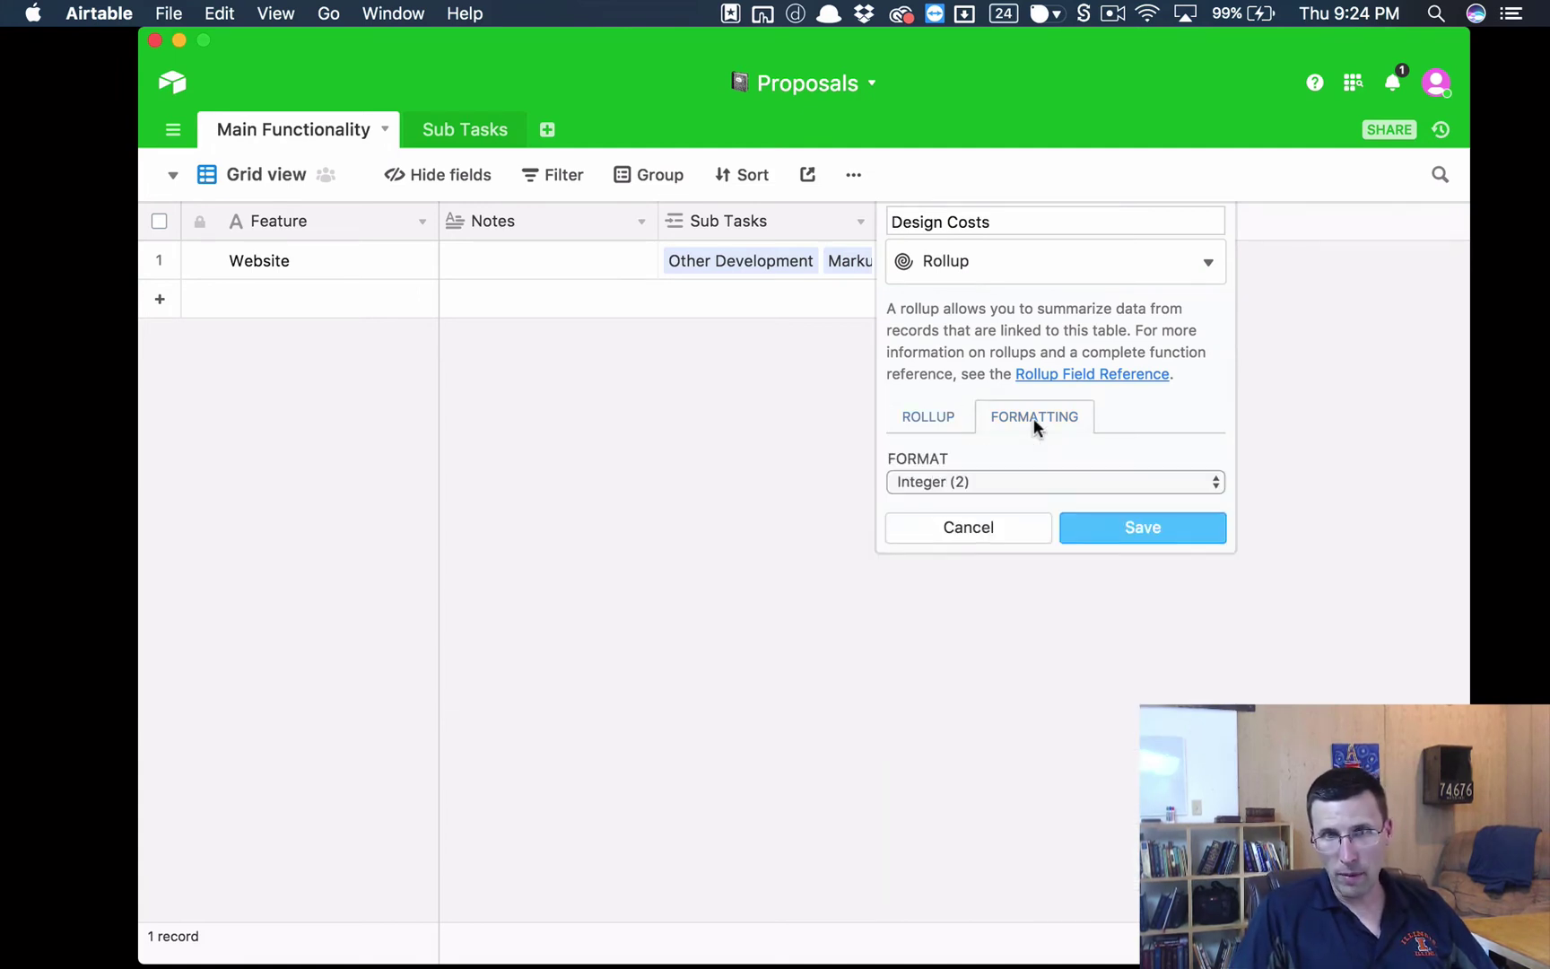
click(1031, 482)
click(1036, 500)
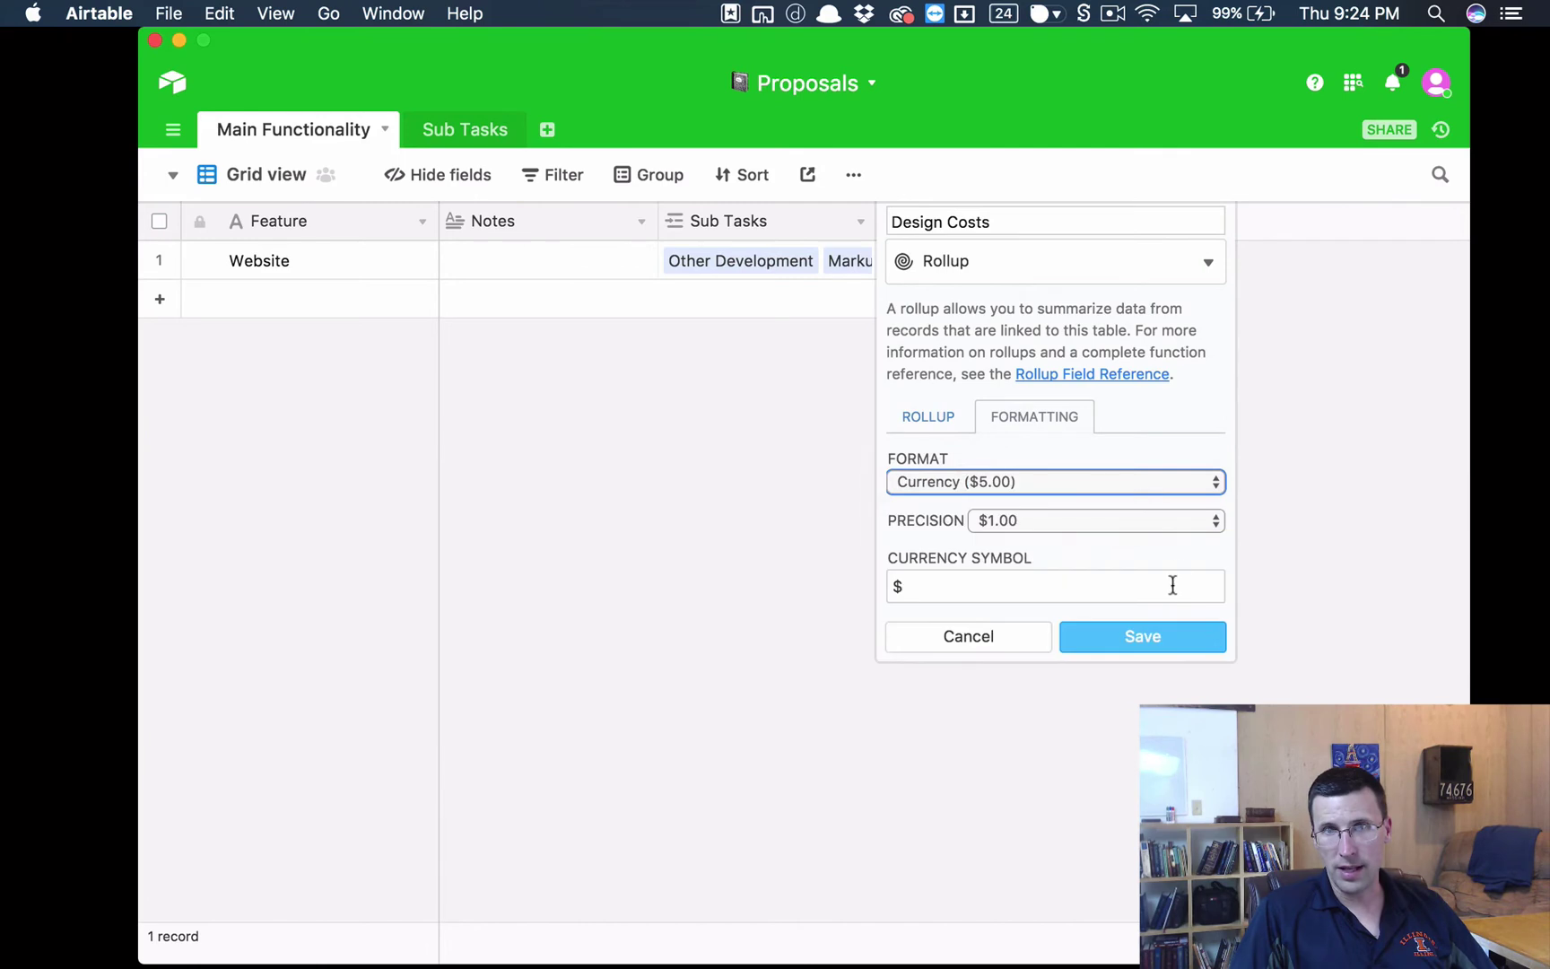
click(1166, 637)
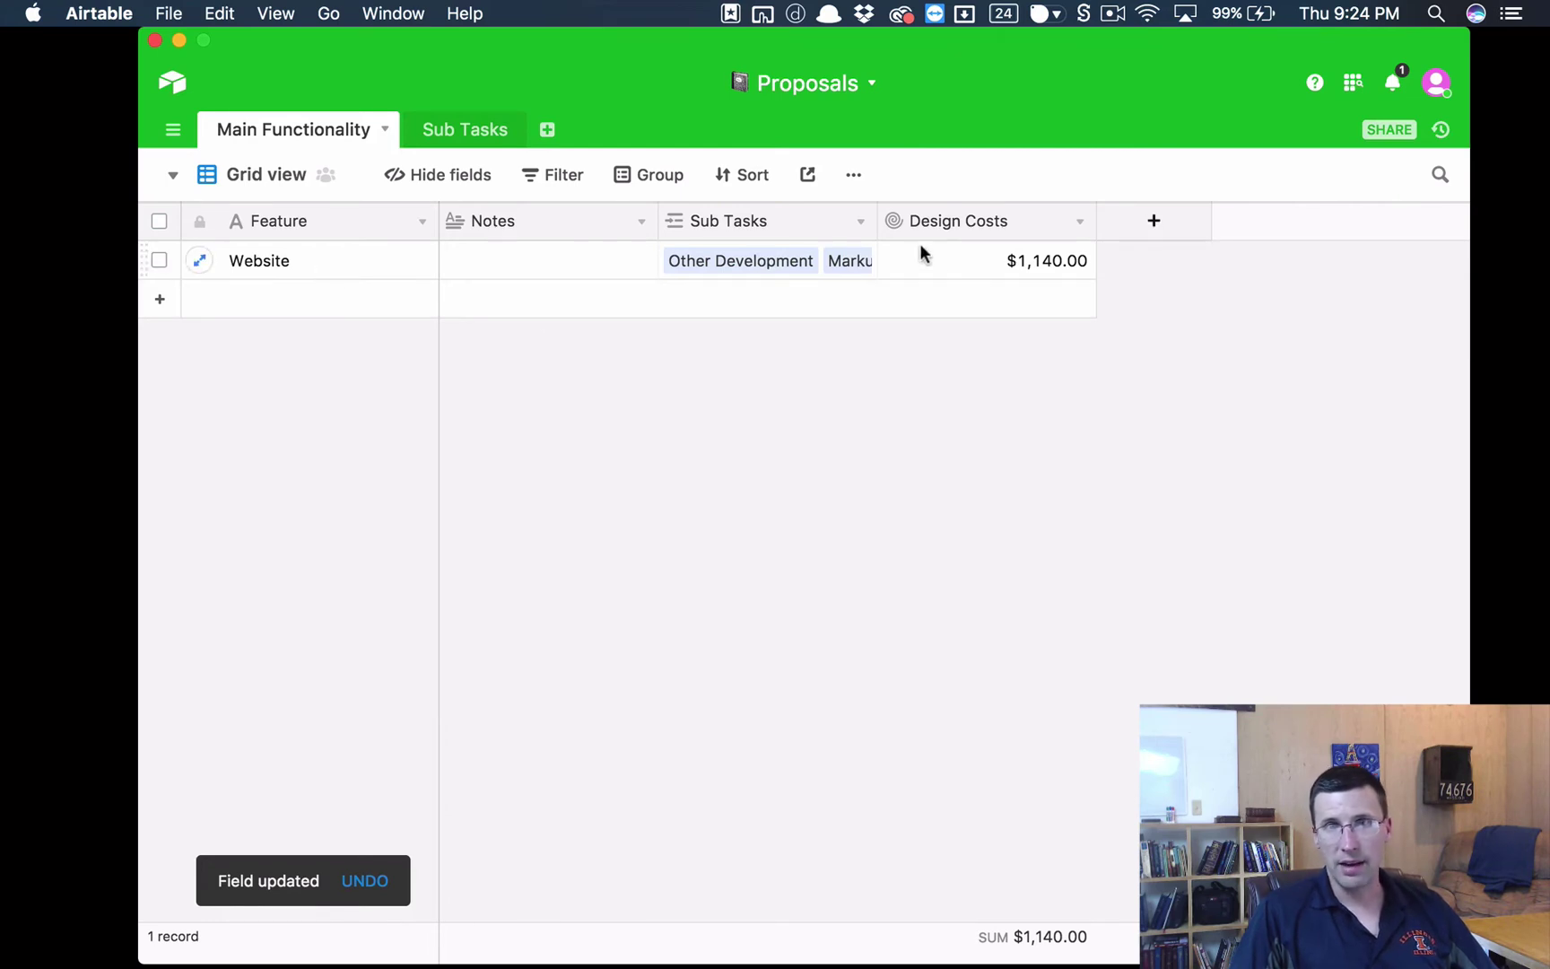
Add a 'Dev Costs' rollup of Sub Tasks' Dev Costs using SUM(values), formatted as currency
click(1127, 224)
text(Dev Costs)
click(1211, 274)
scroll(1282, 420, down, 6)
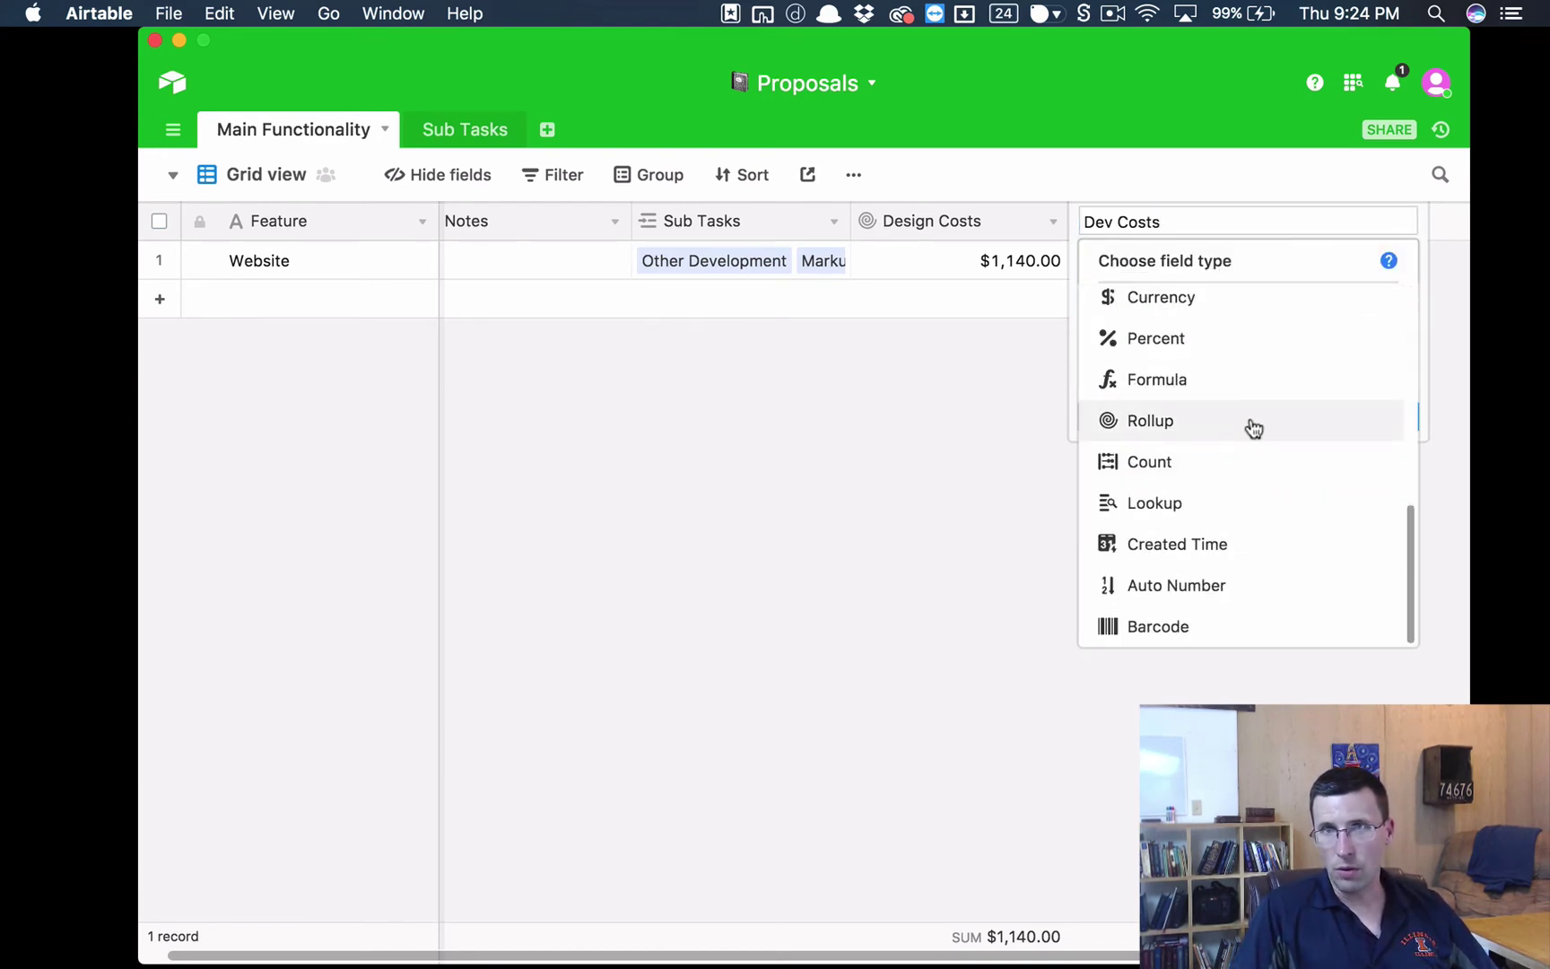
click(1253, 428)
click(1164, 585)
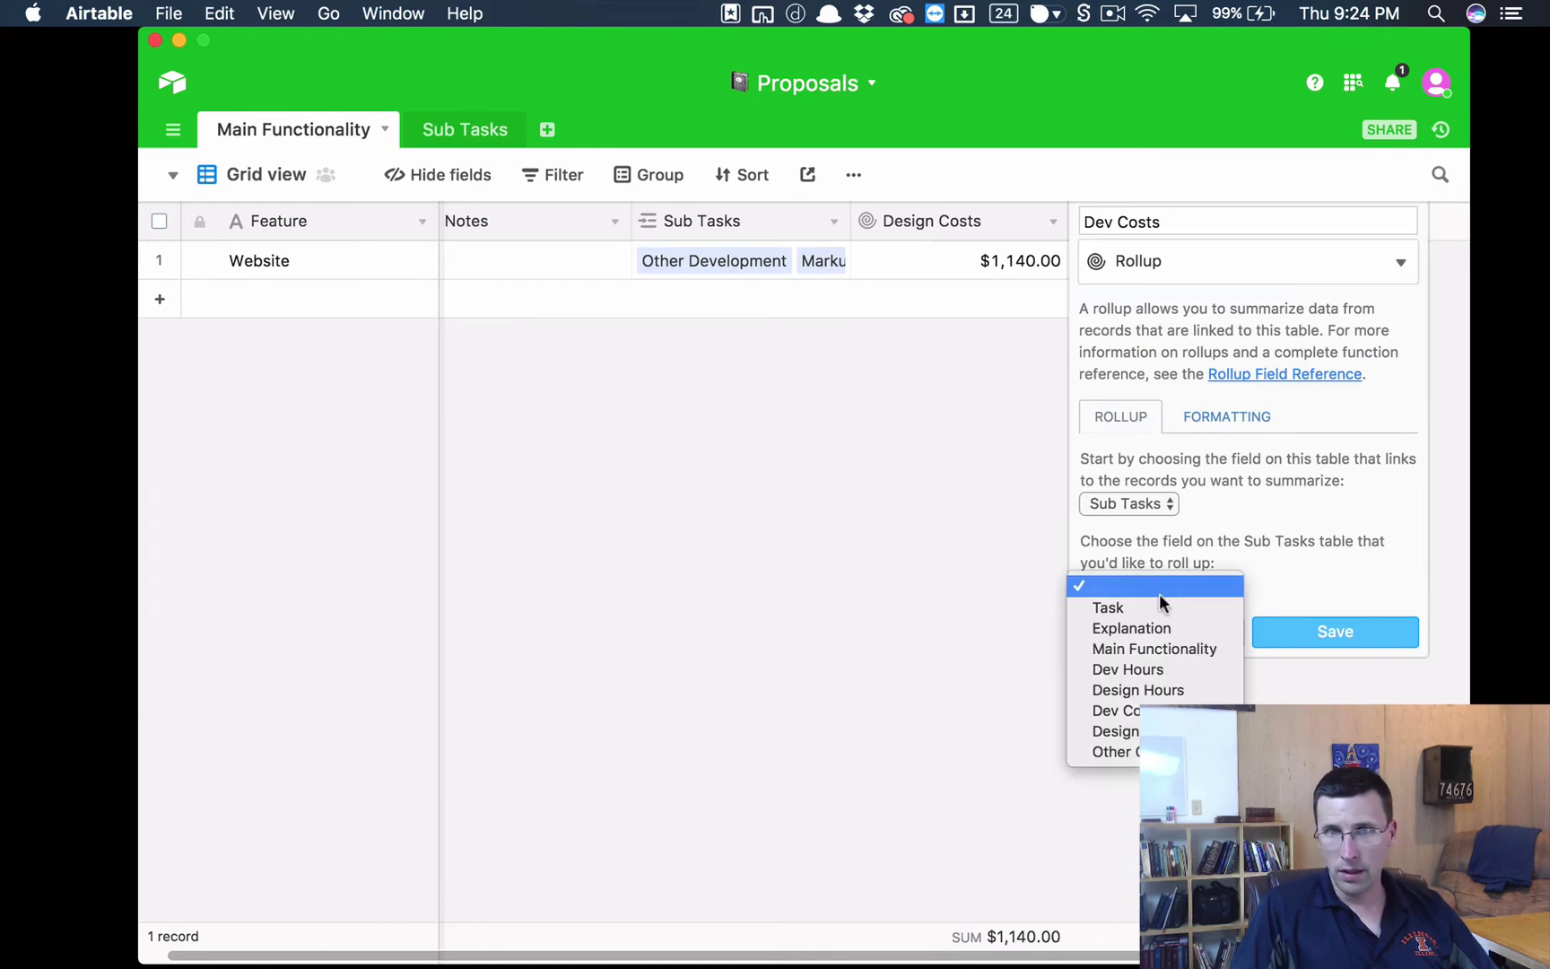
click(1166, 709)
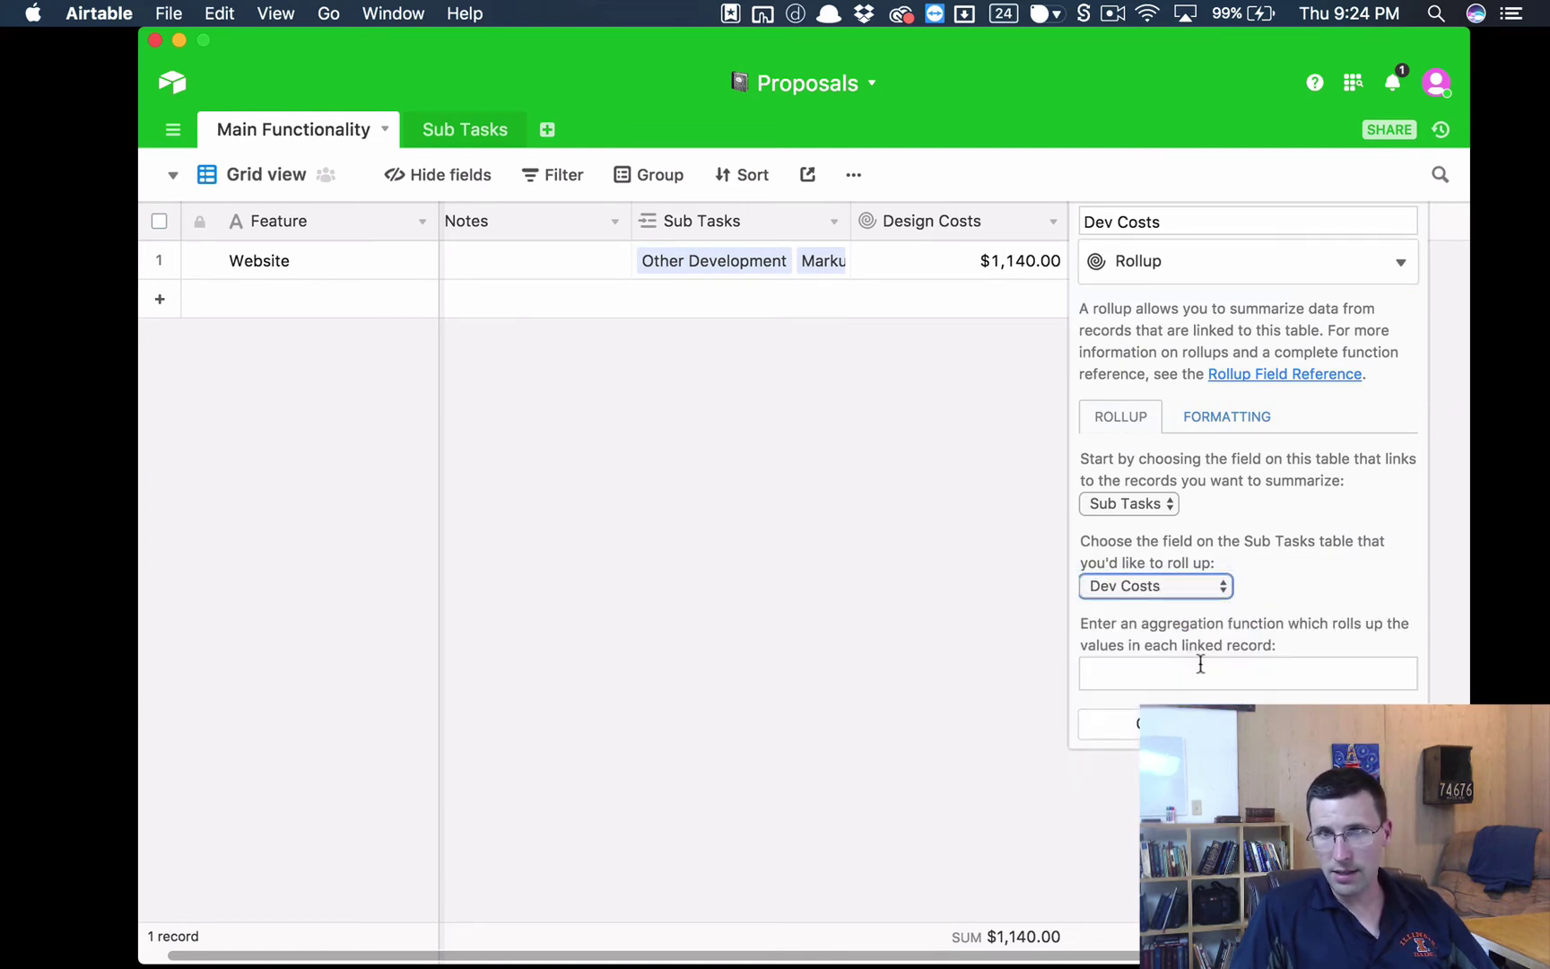
click(1200, 668)
text(Sum)
key(Tab)
click(1225, 415)
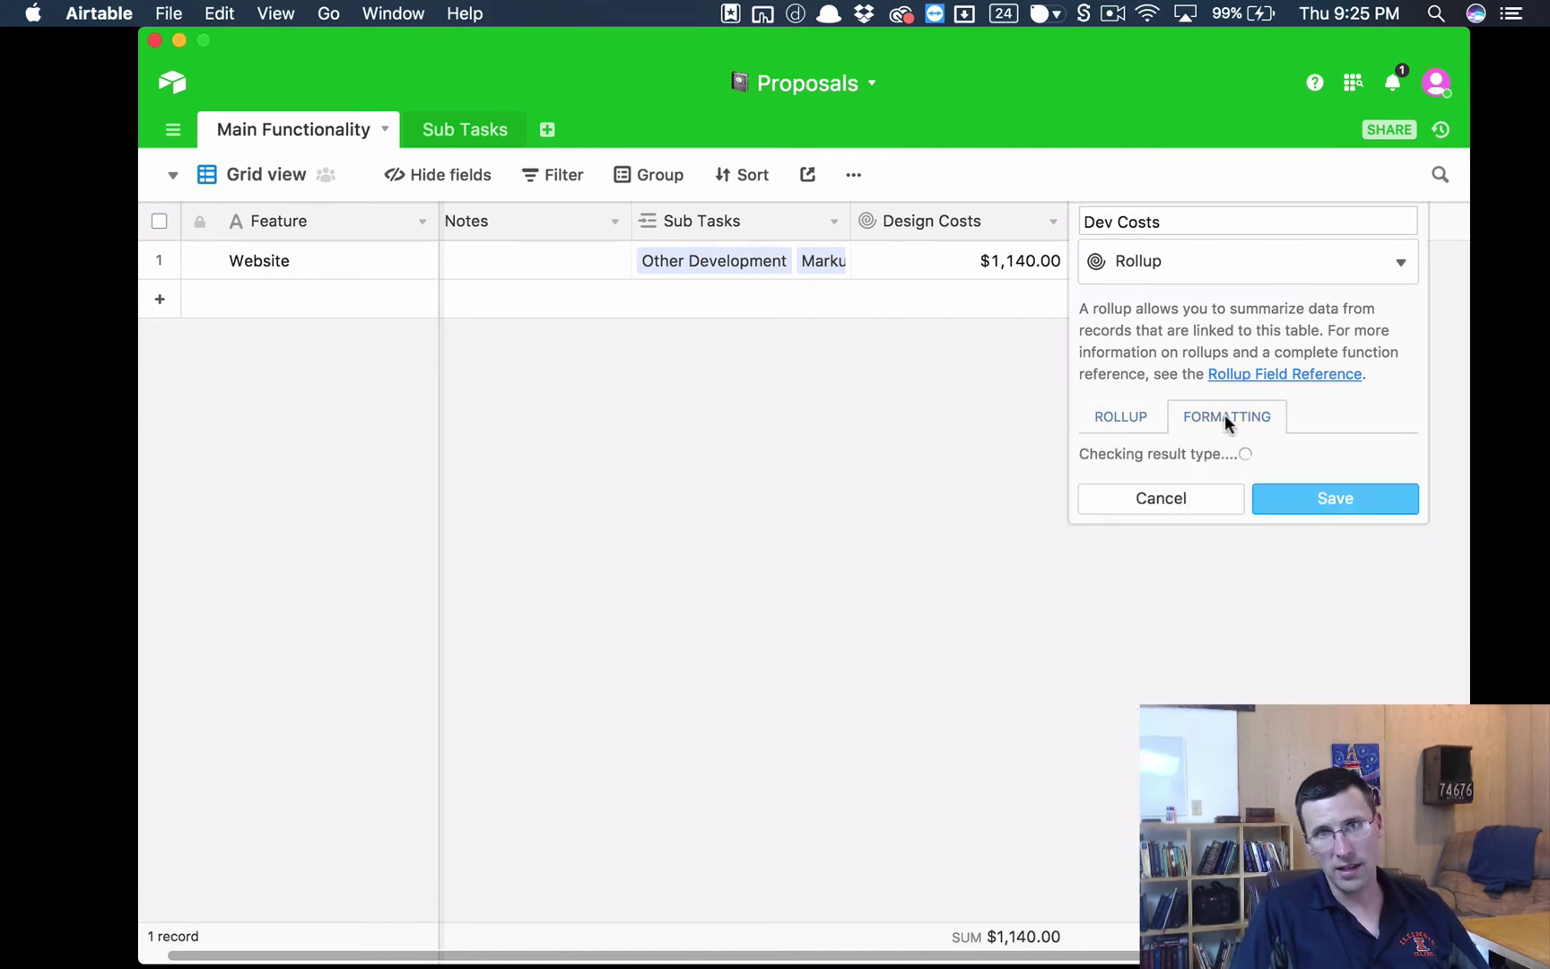
click(1175, 482)
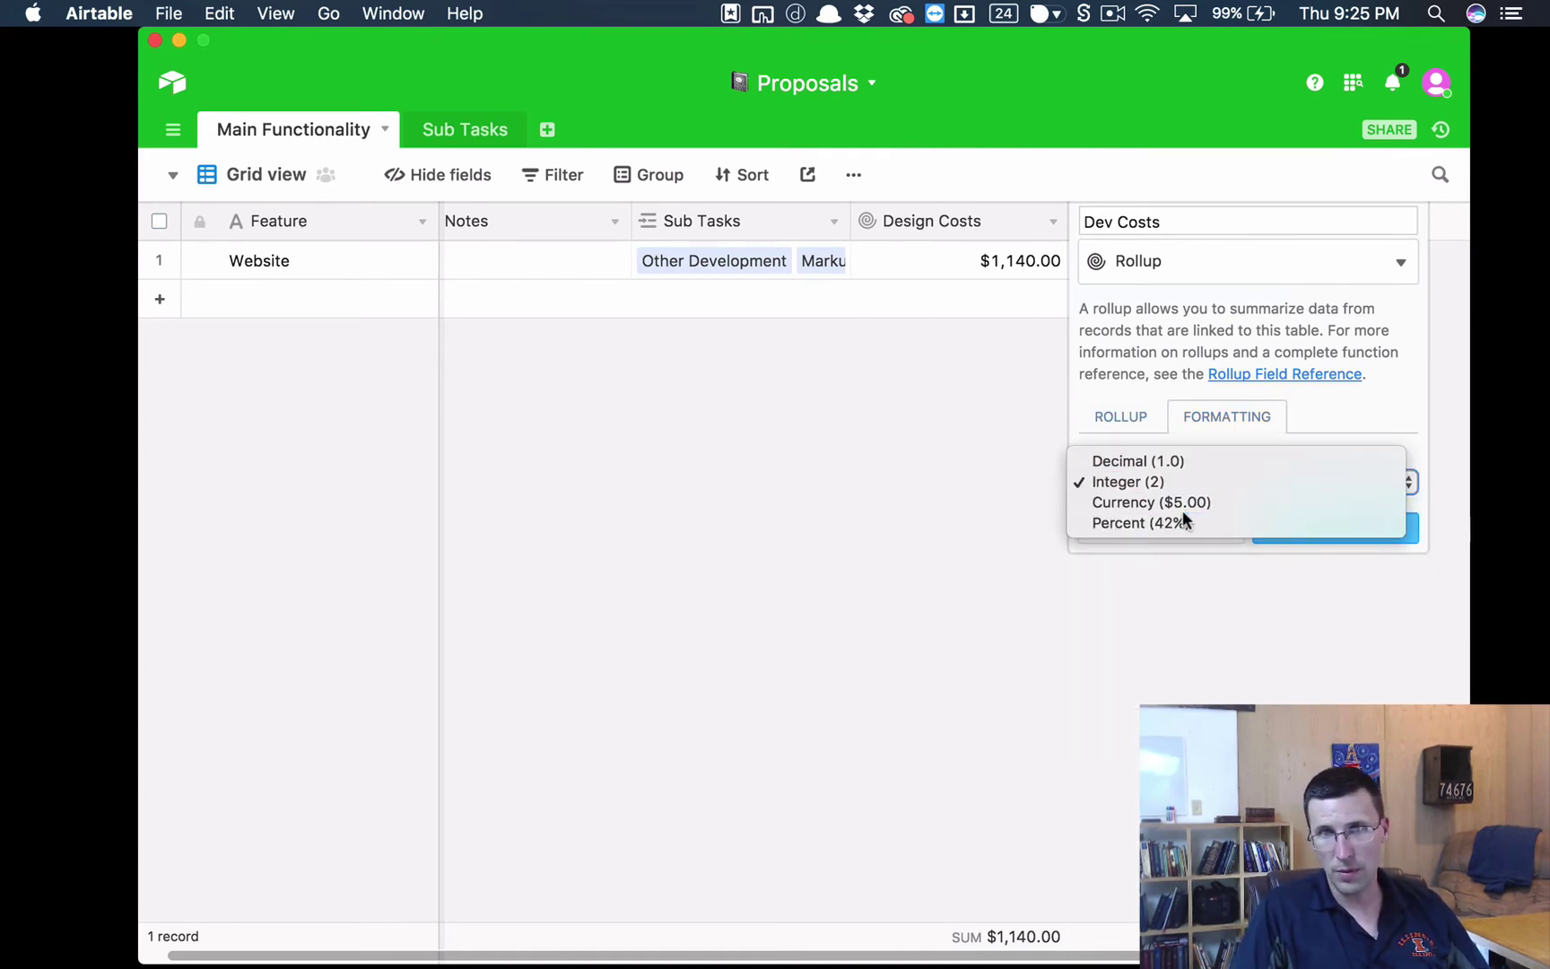
click(1182, 522)
click(1182, 482)
click(1183, 461)
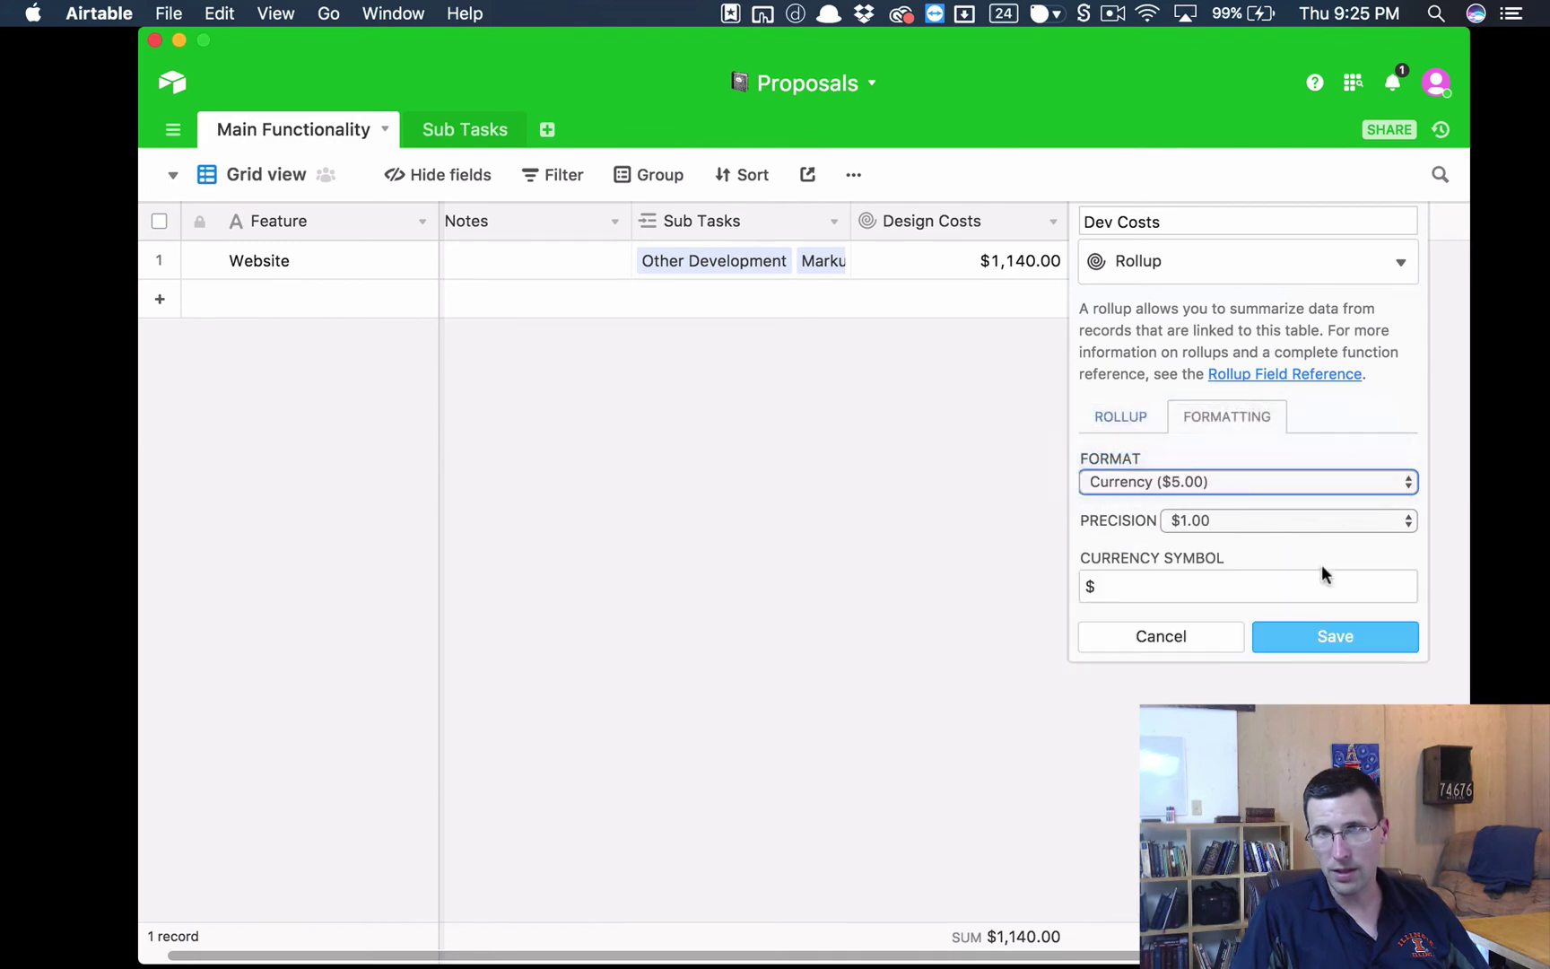
click(1335, 644)
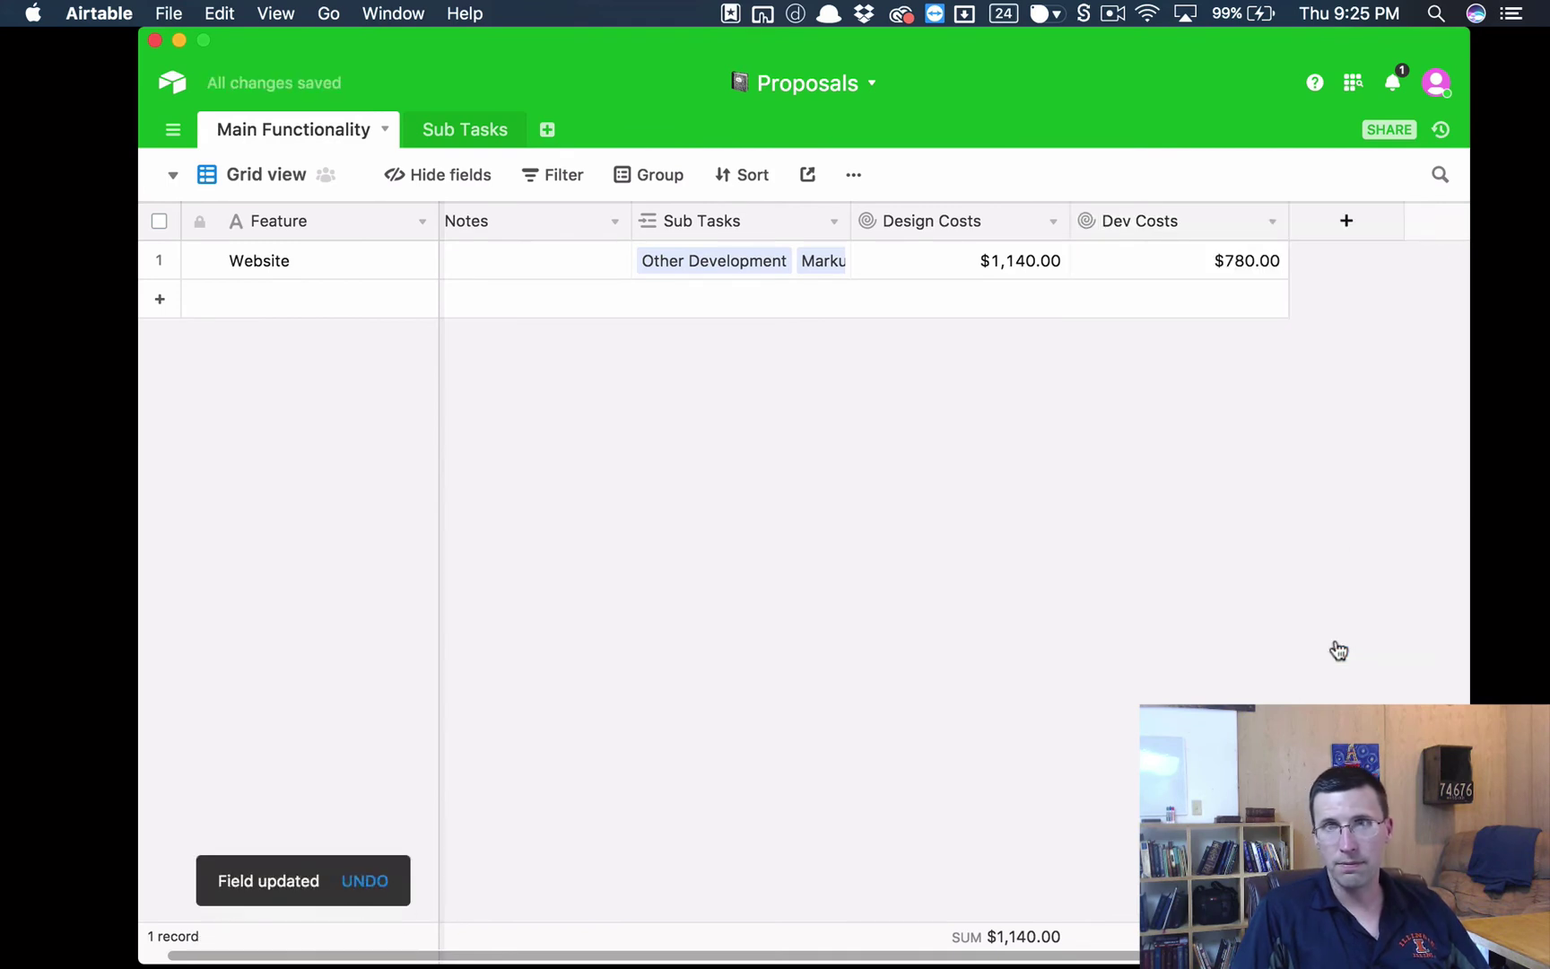
Add an 'Other Costs' rollup of Sub Tasks' Other Costs using SUM(values), formatted as currency
click(1348, 222)
text(Other Costs)
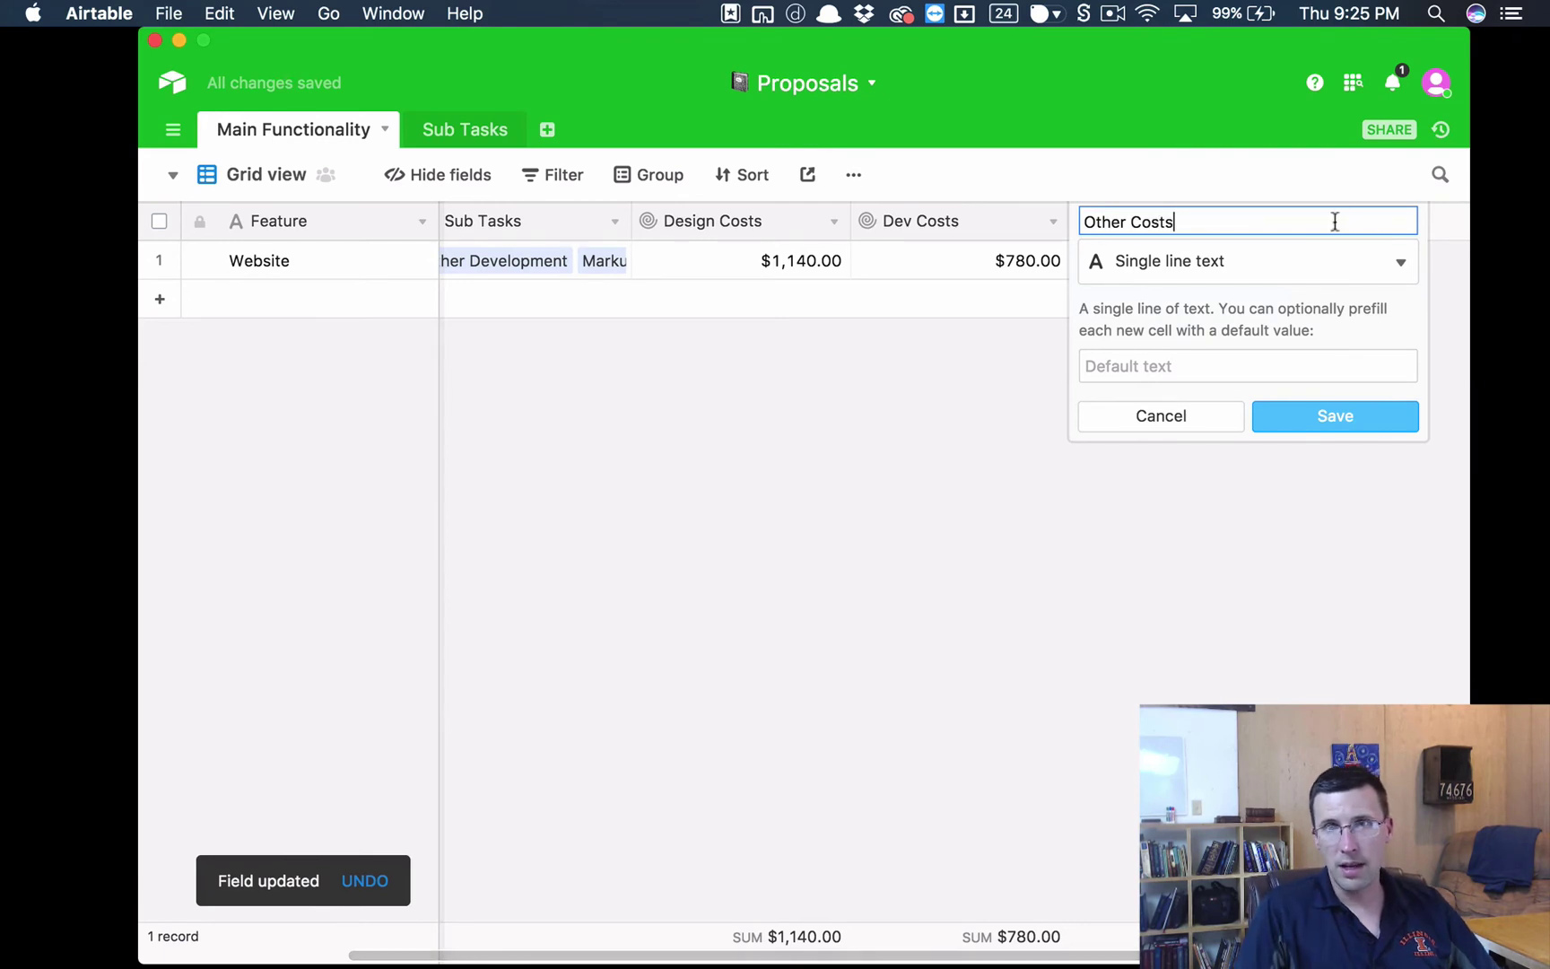
click(1339, 255)
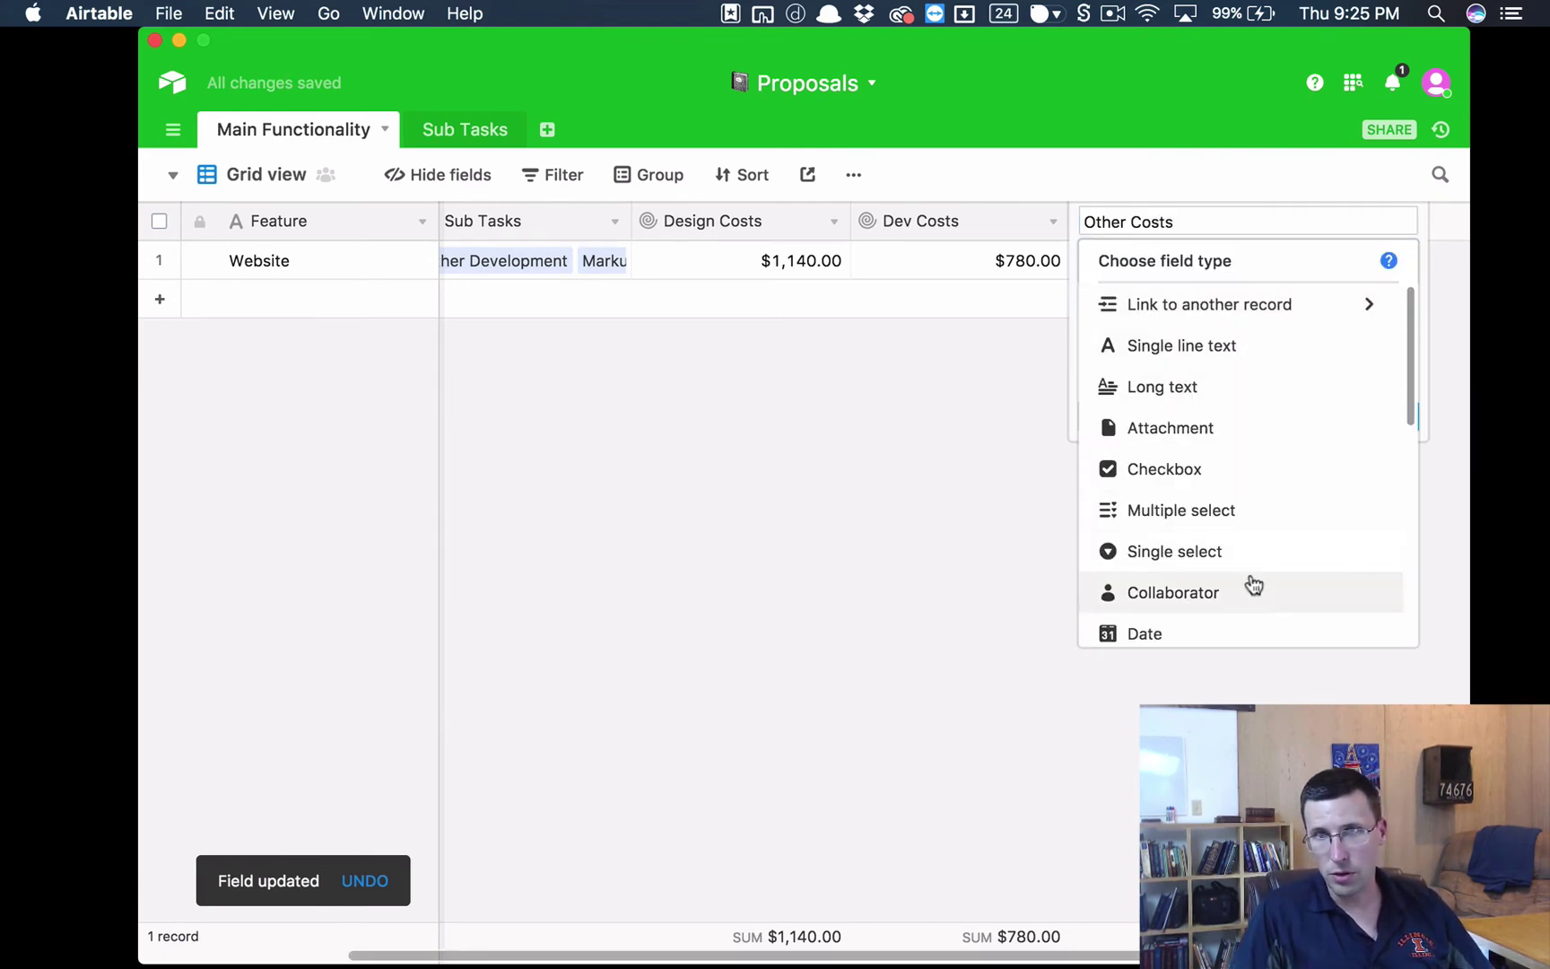
scroll(1253, 581, down, 5)
click(1228, 455)
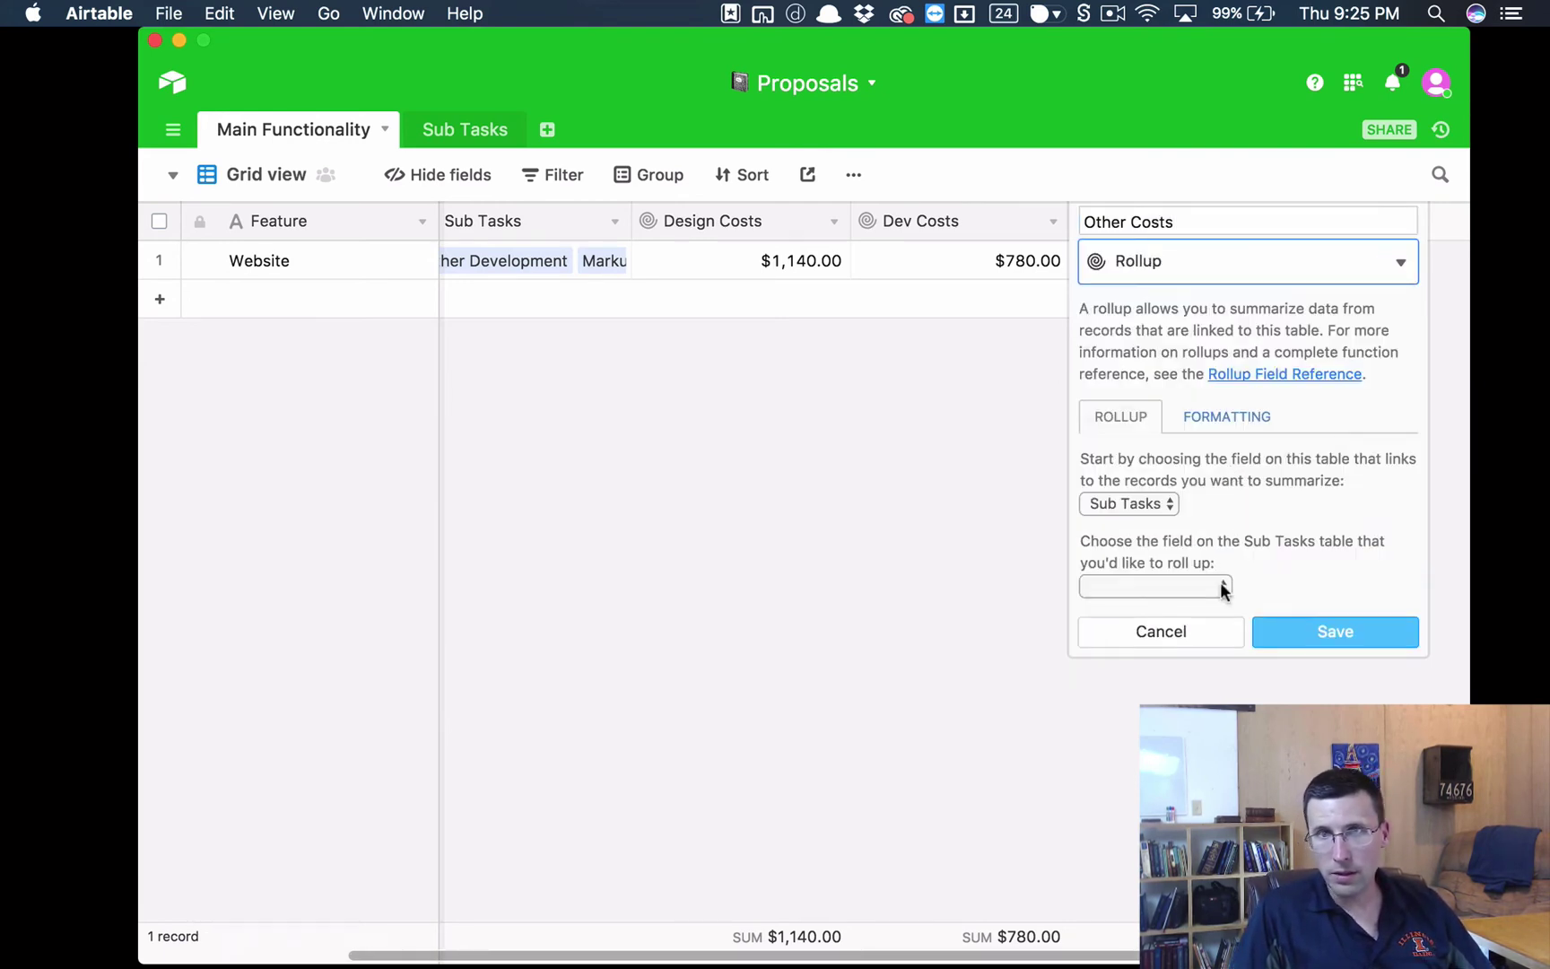
click(1183, 586)
click(1175, 752)
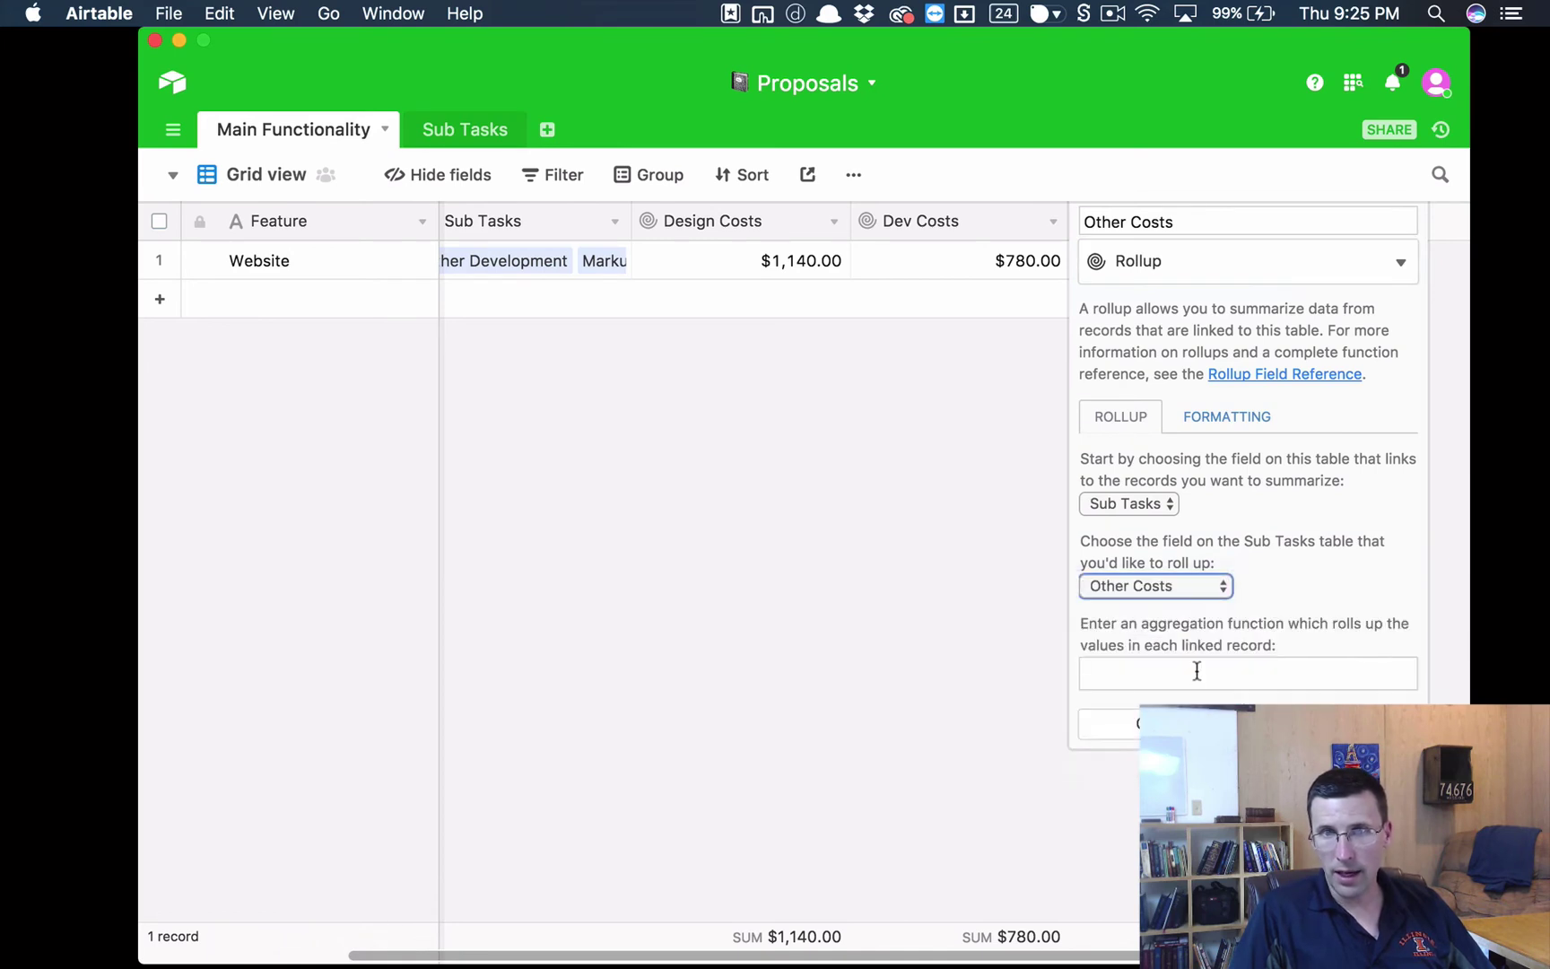
click(1188, 676)
text(SUM(values))
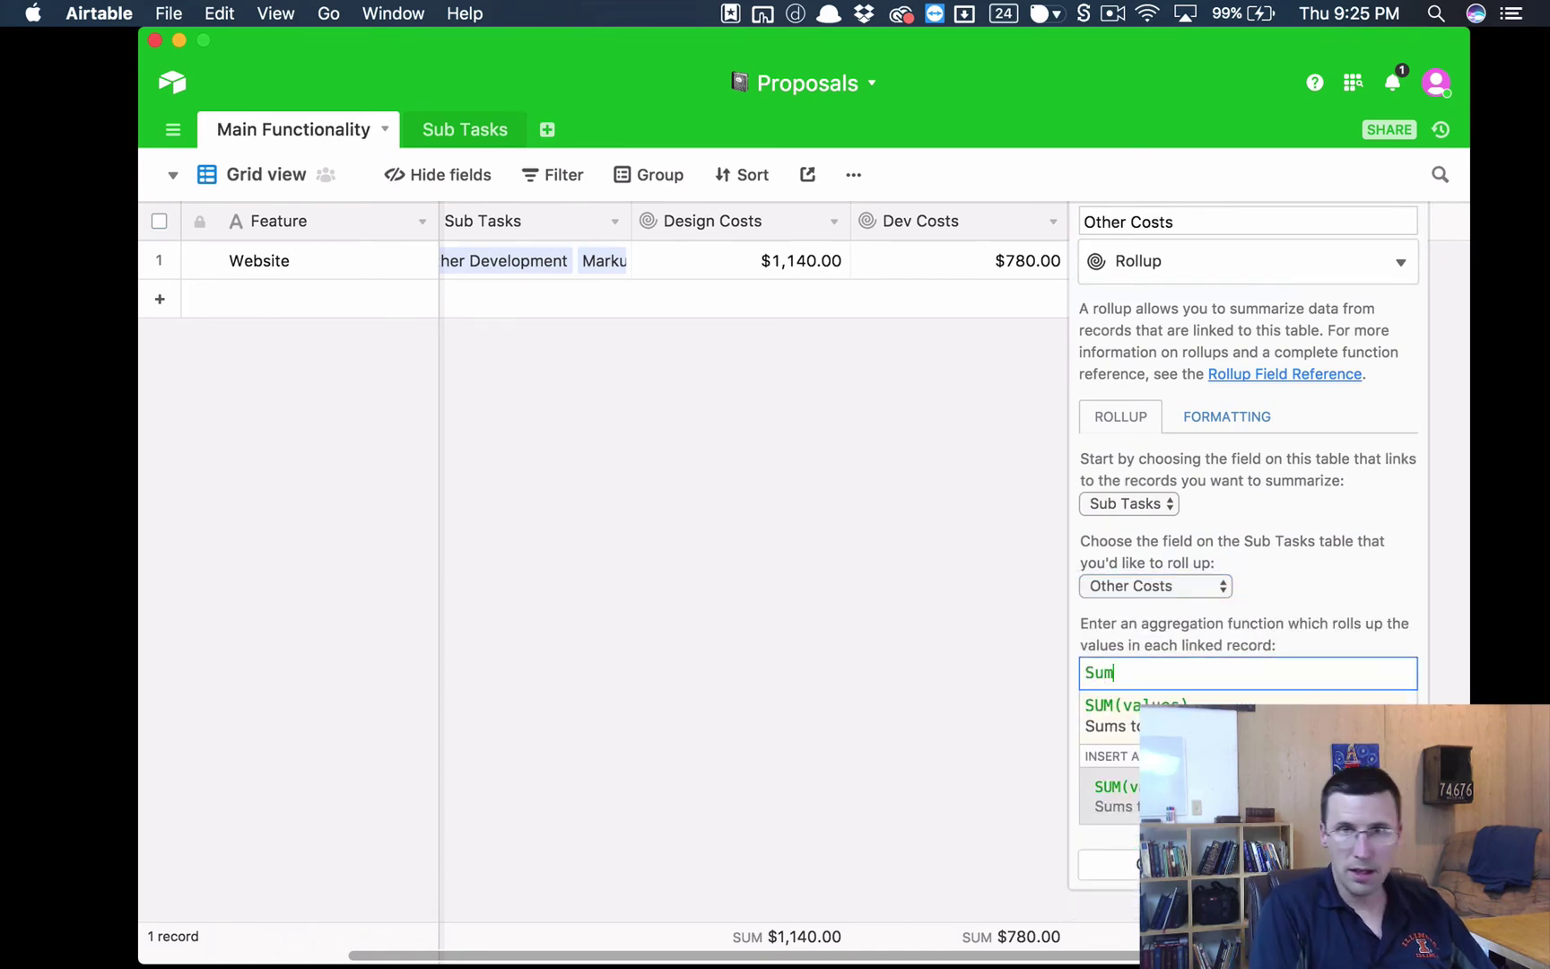
click(1214, 413)
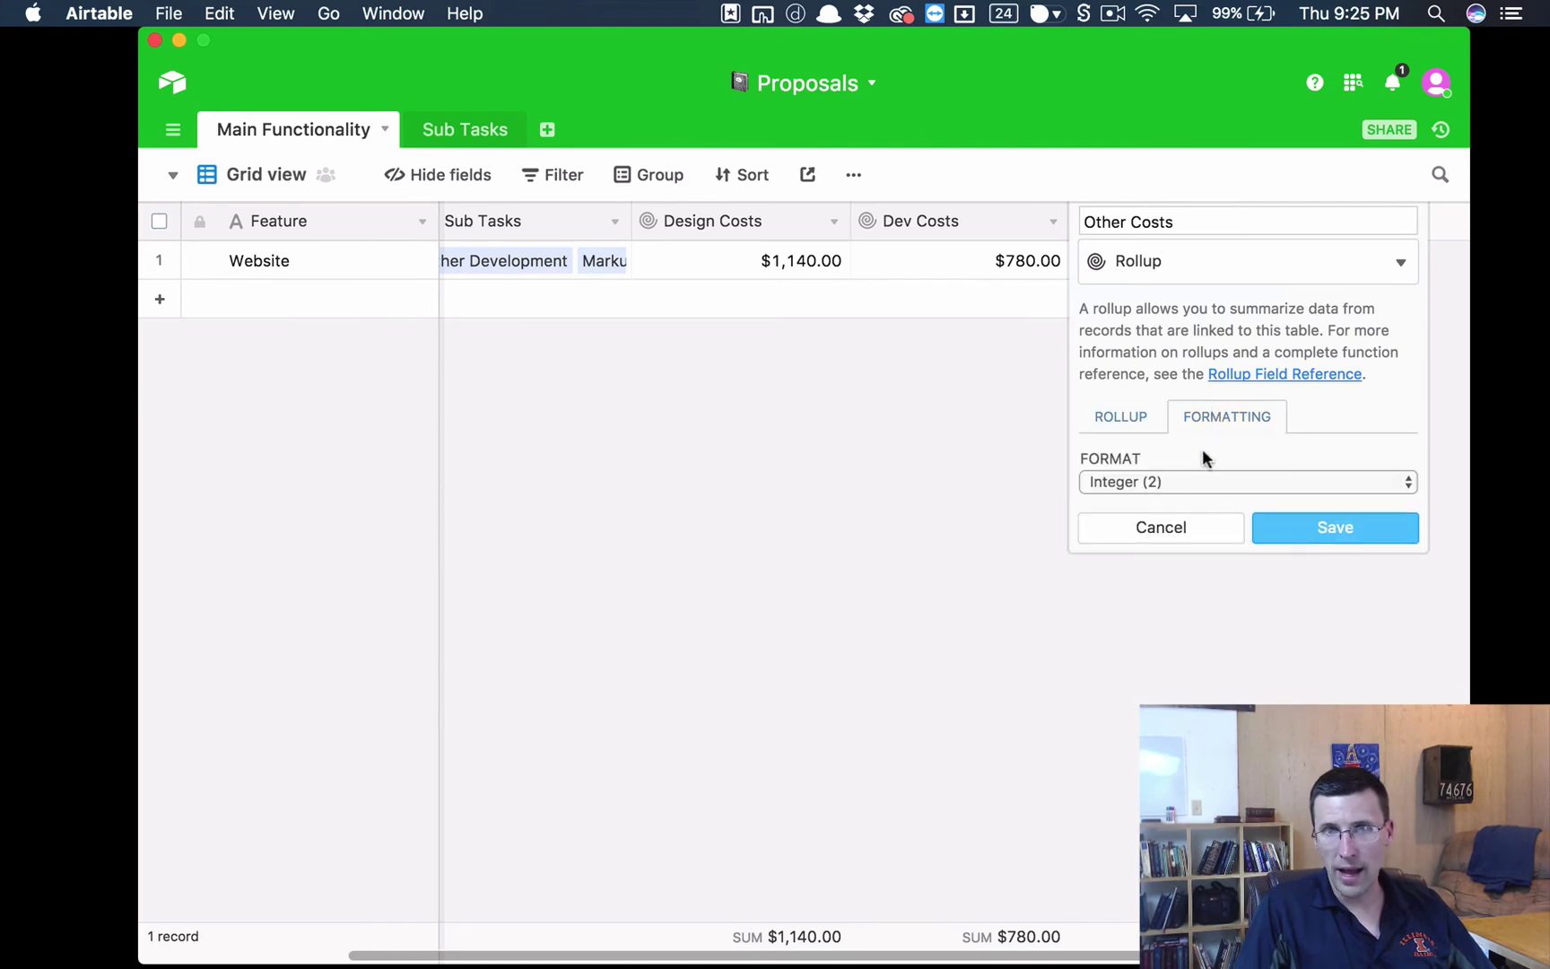
click(1187, 481)
click(1193, 503)
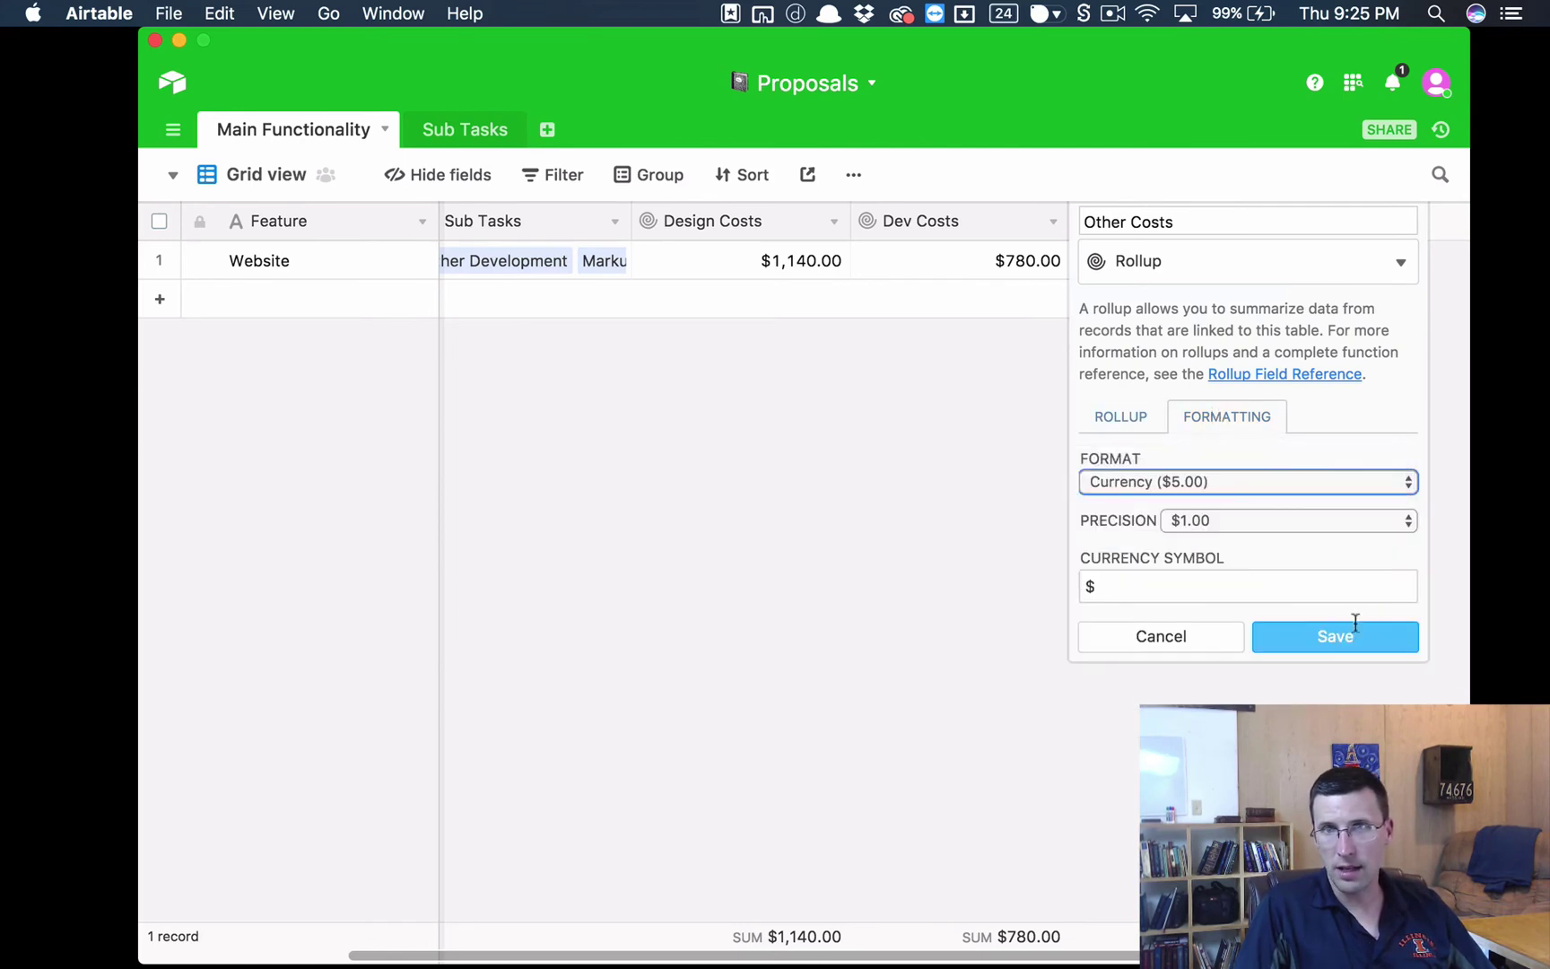
click(1351, 639)
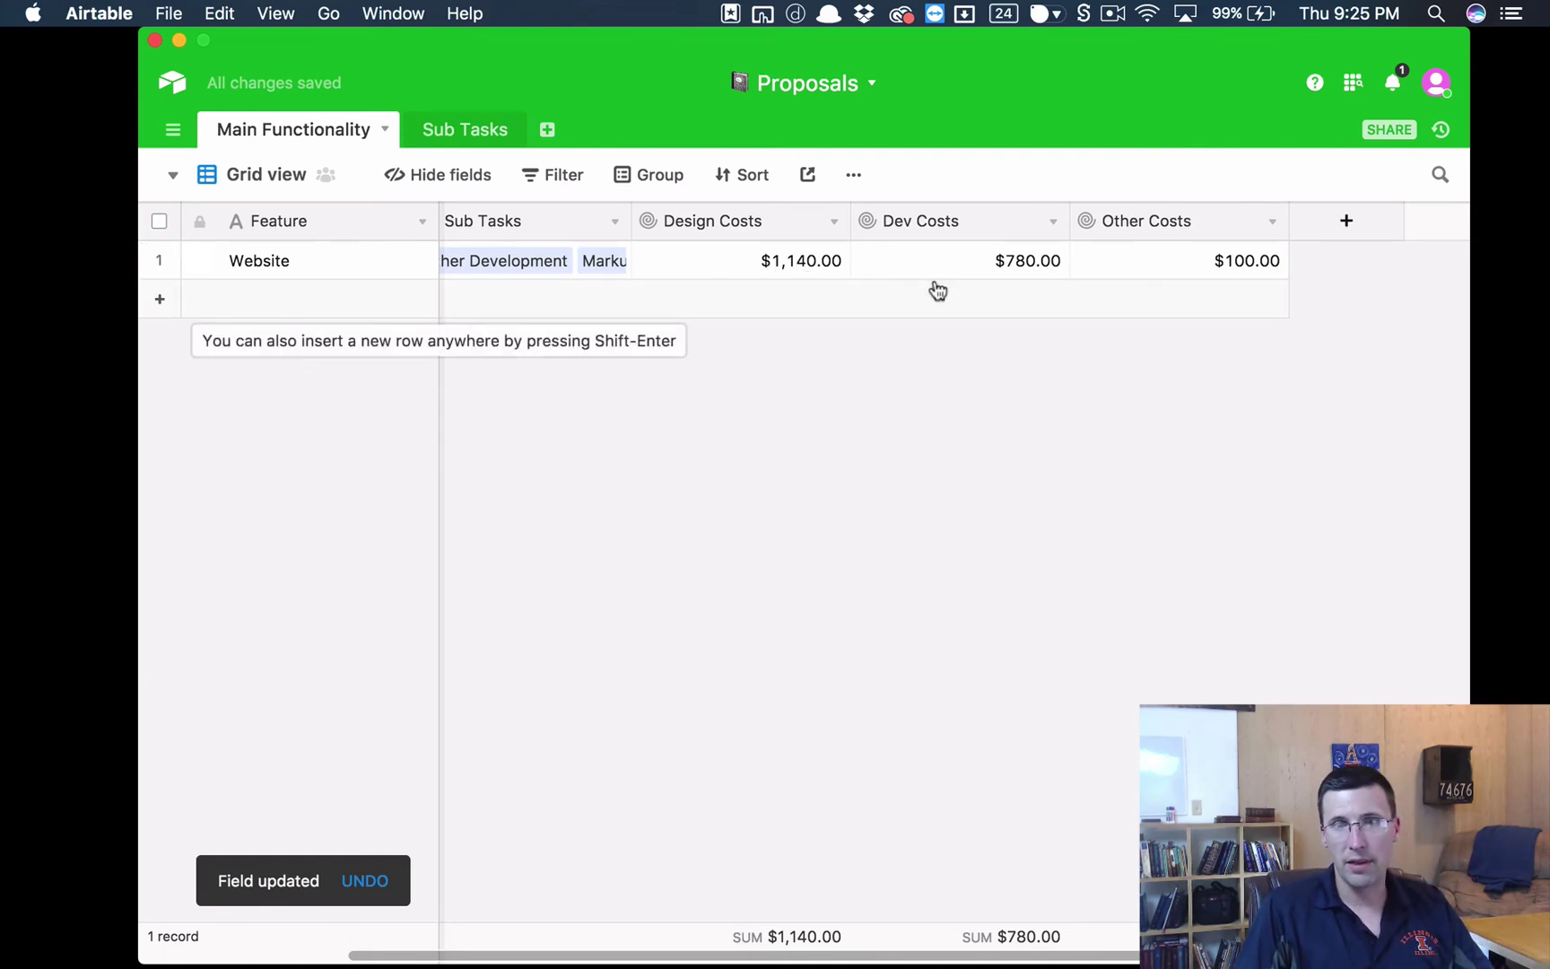
Add a 'Total Cost' formula field: SUM({Design Costs},{Dev Costs},{Other Costs})
click(1343, 224)
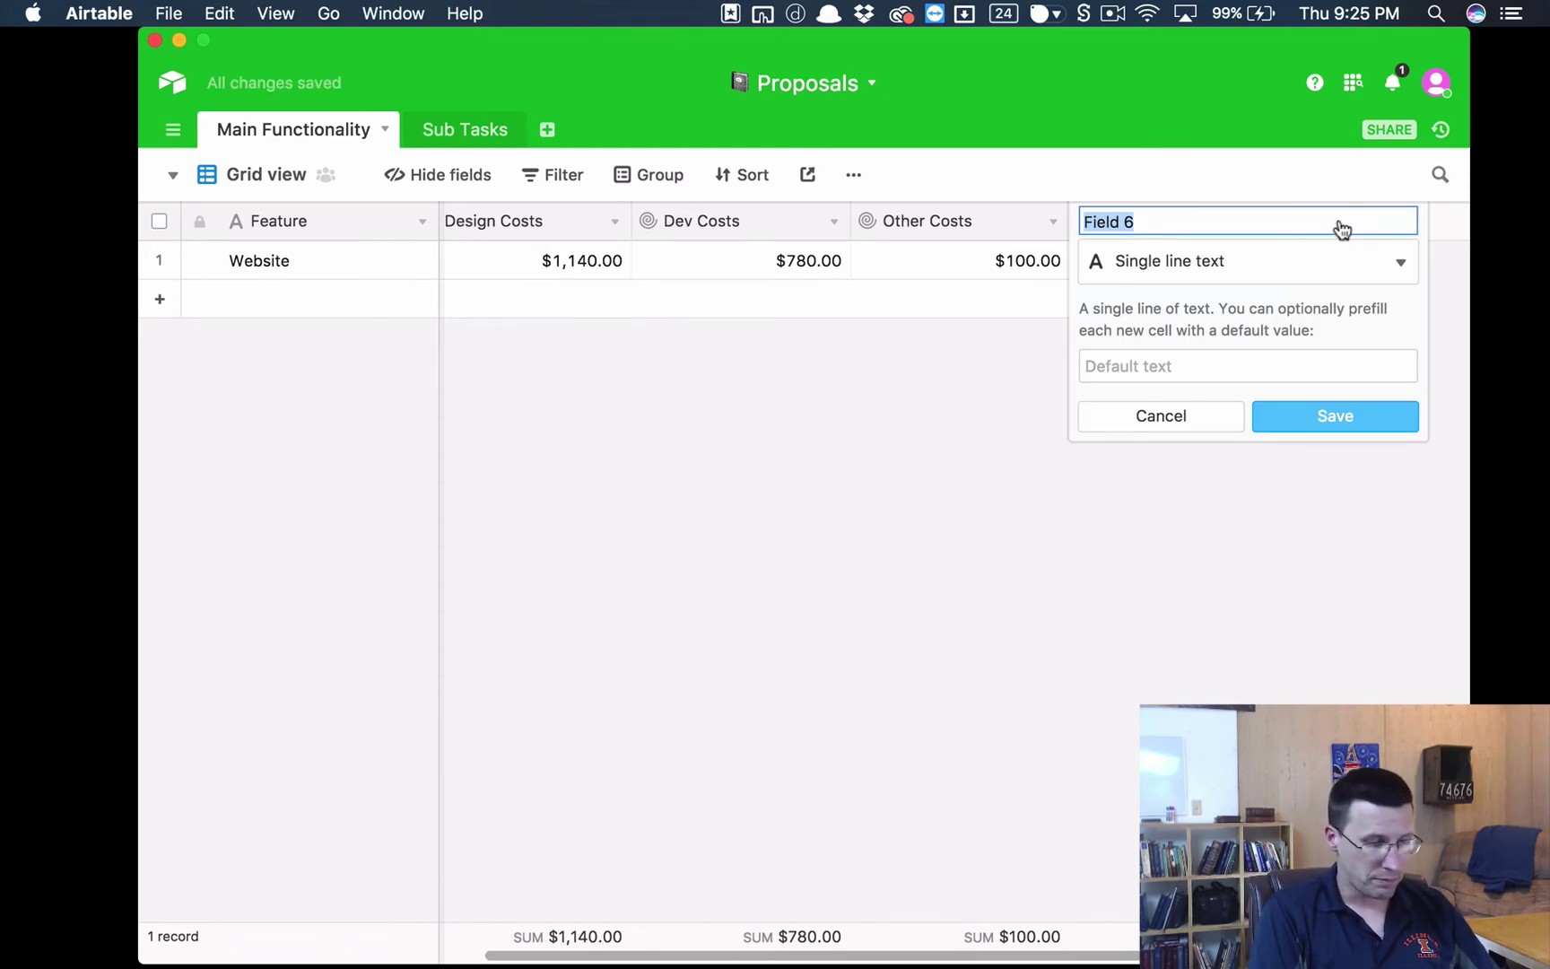
text(Tot)
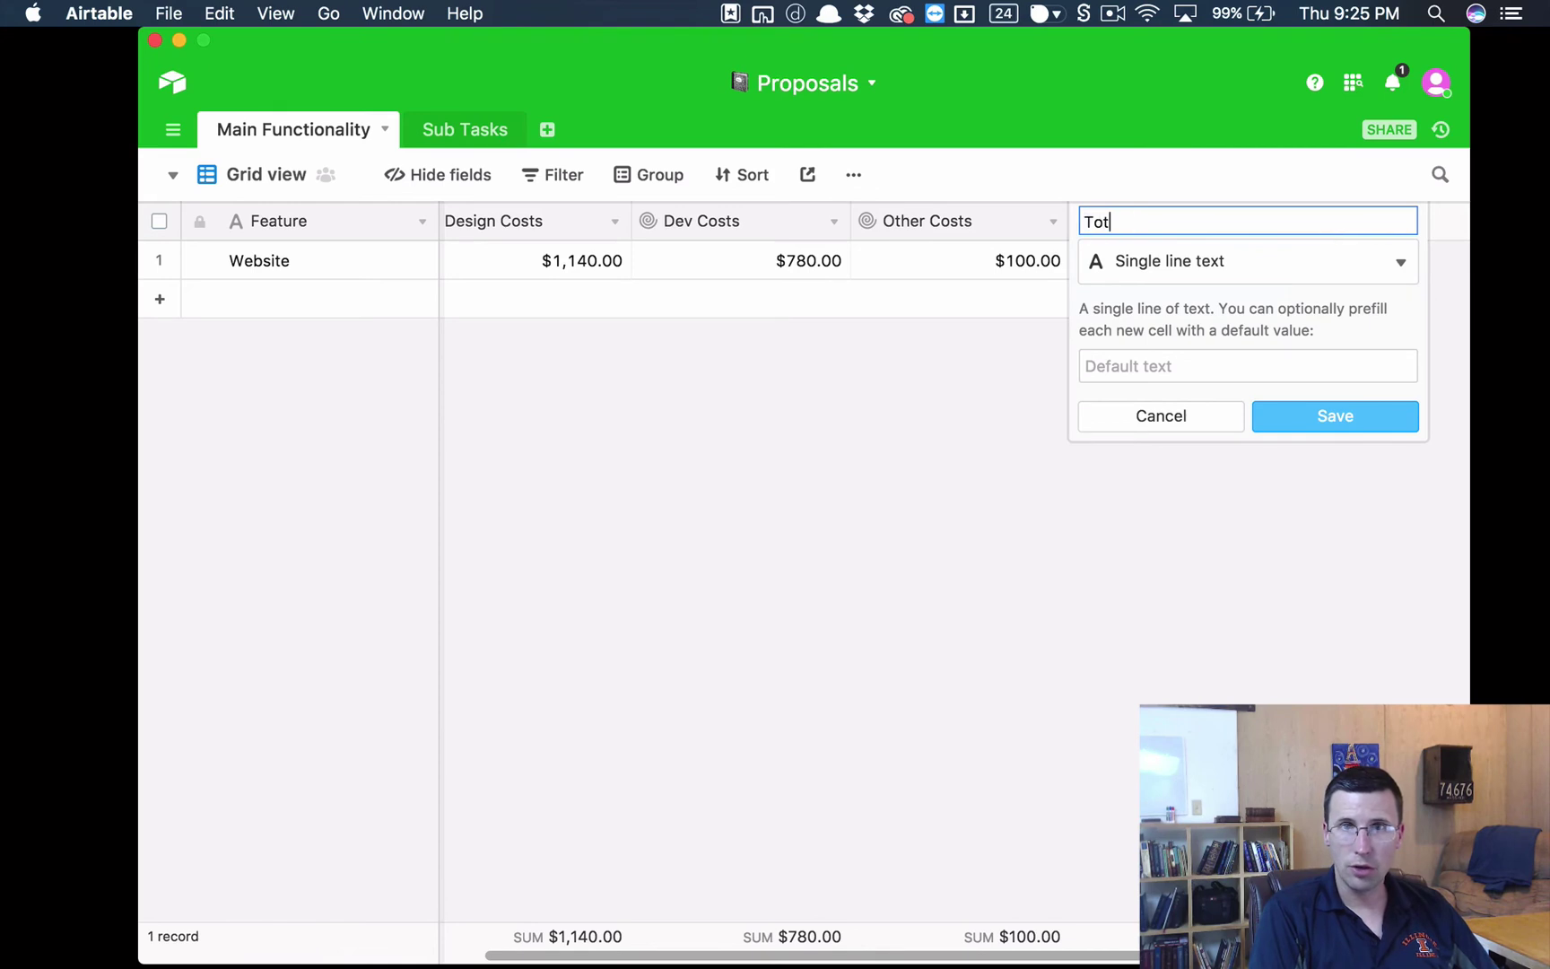
text(al Costs)
key(BackSpace)
click(1309, 274)
scroll(1287, 346, down, 5)
click(1239, 398)
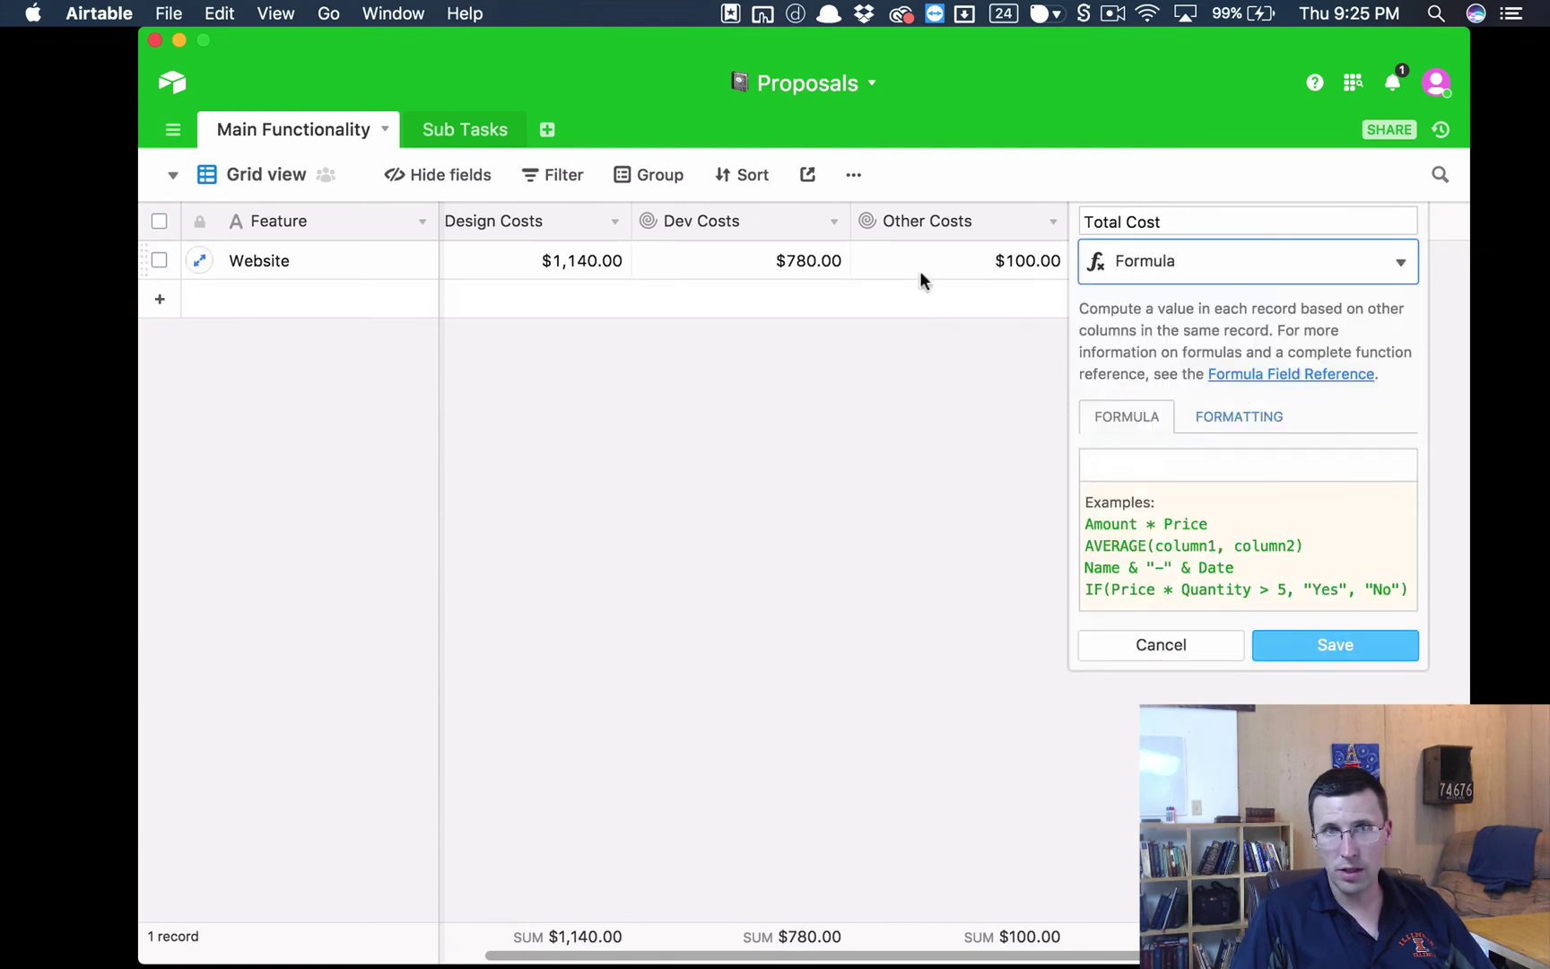
click(1180, 461)
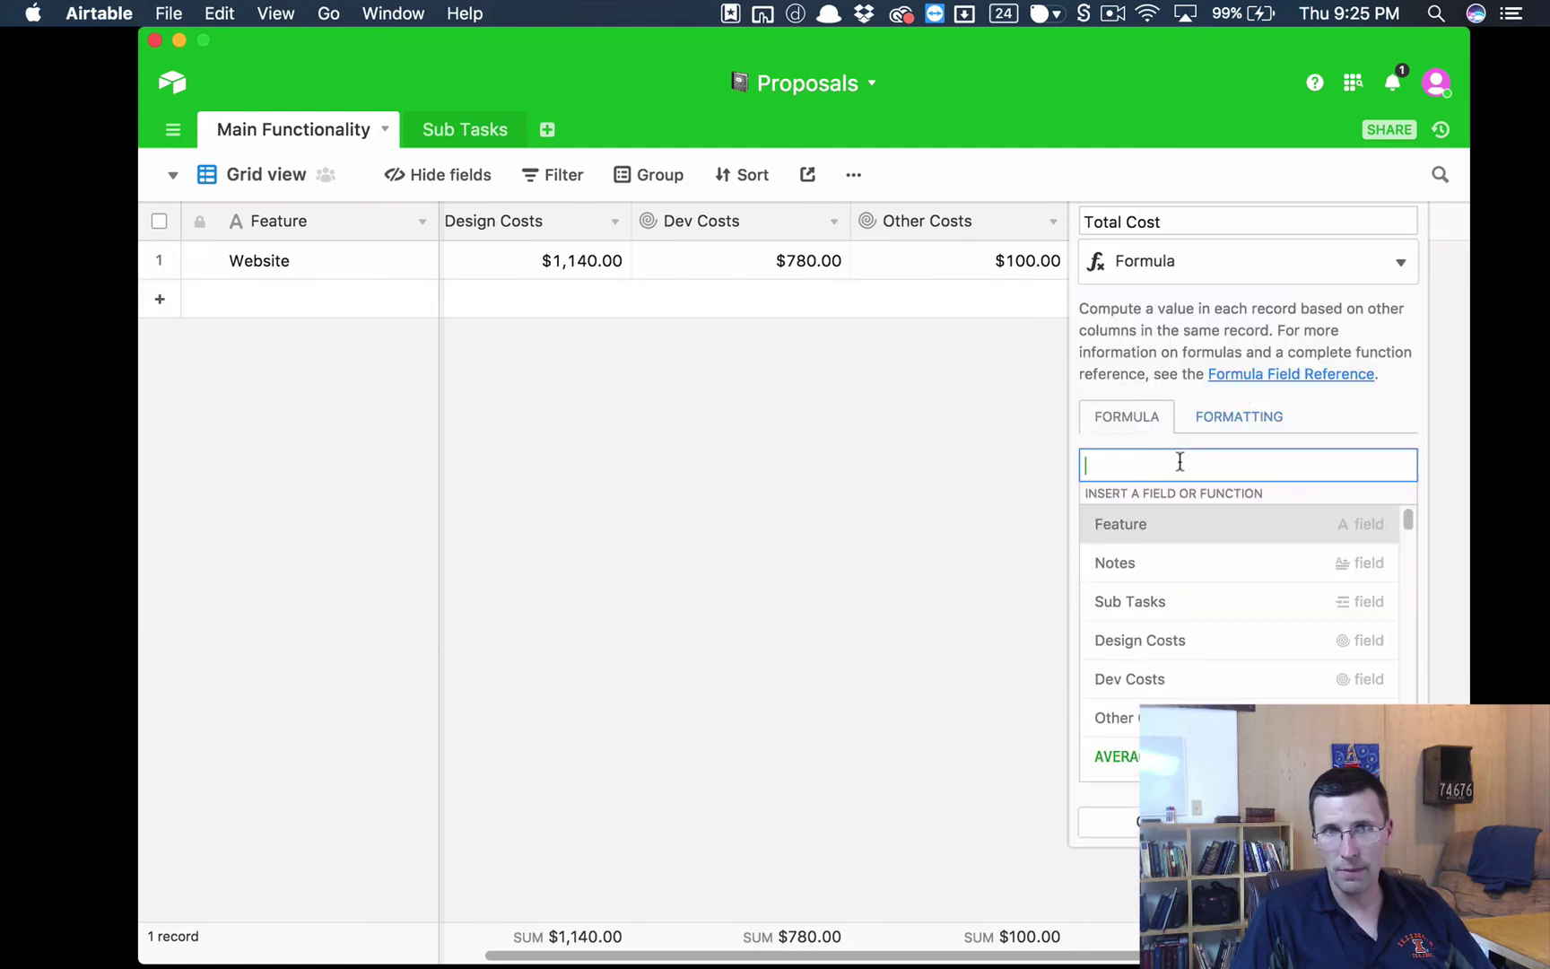
text(Sum)
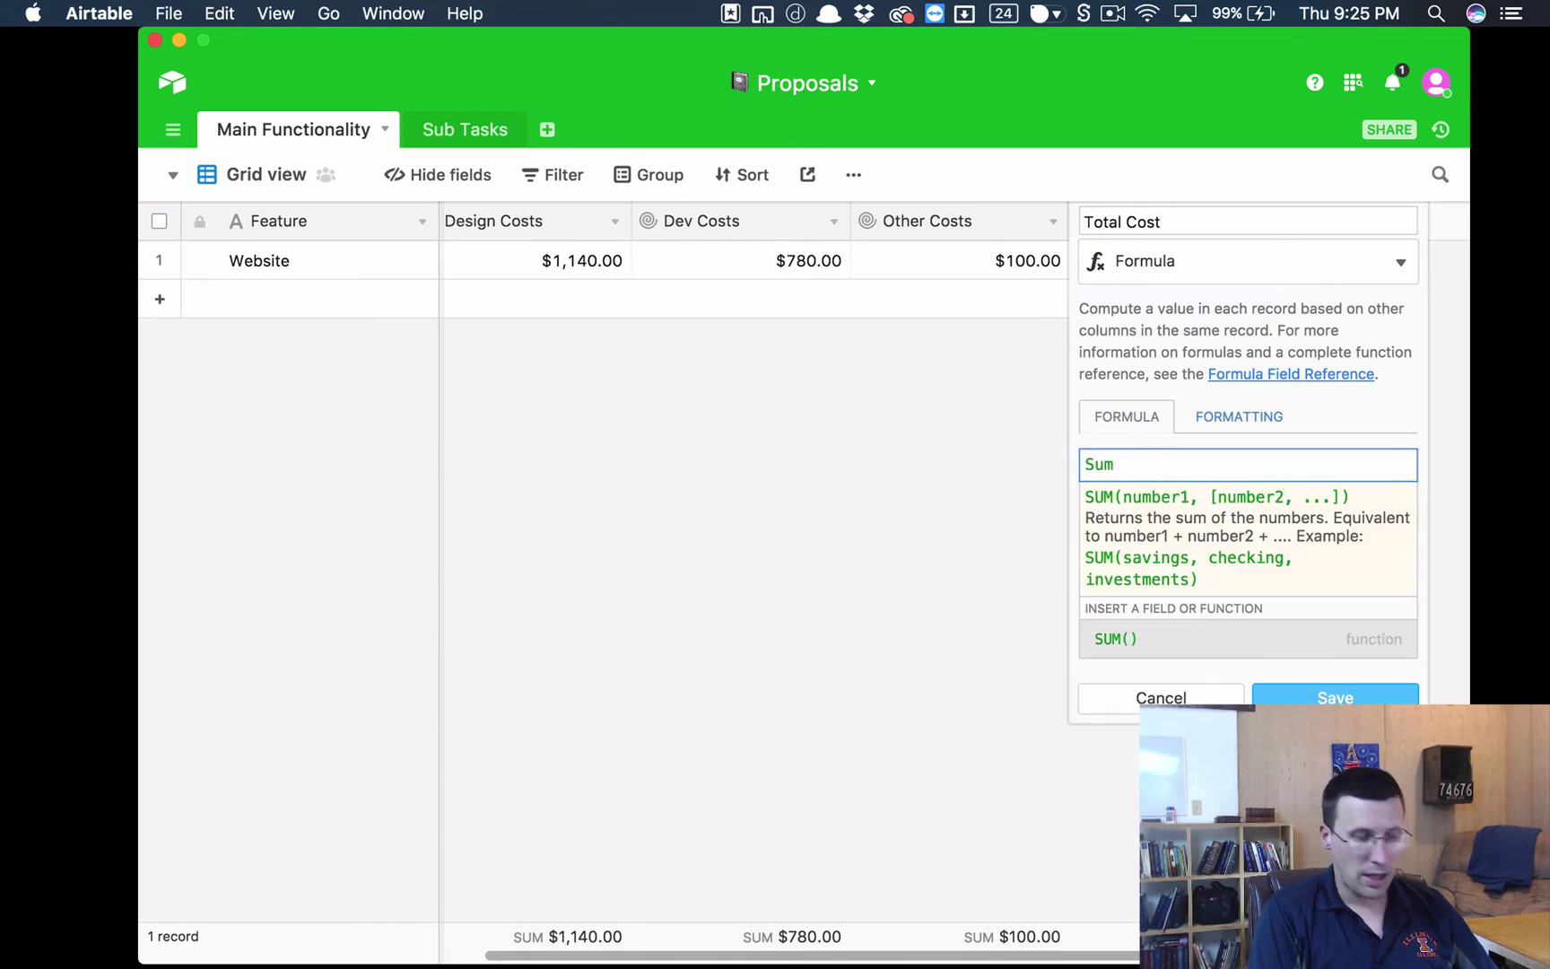
text(())
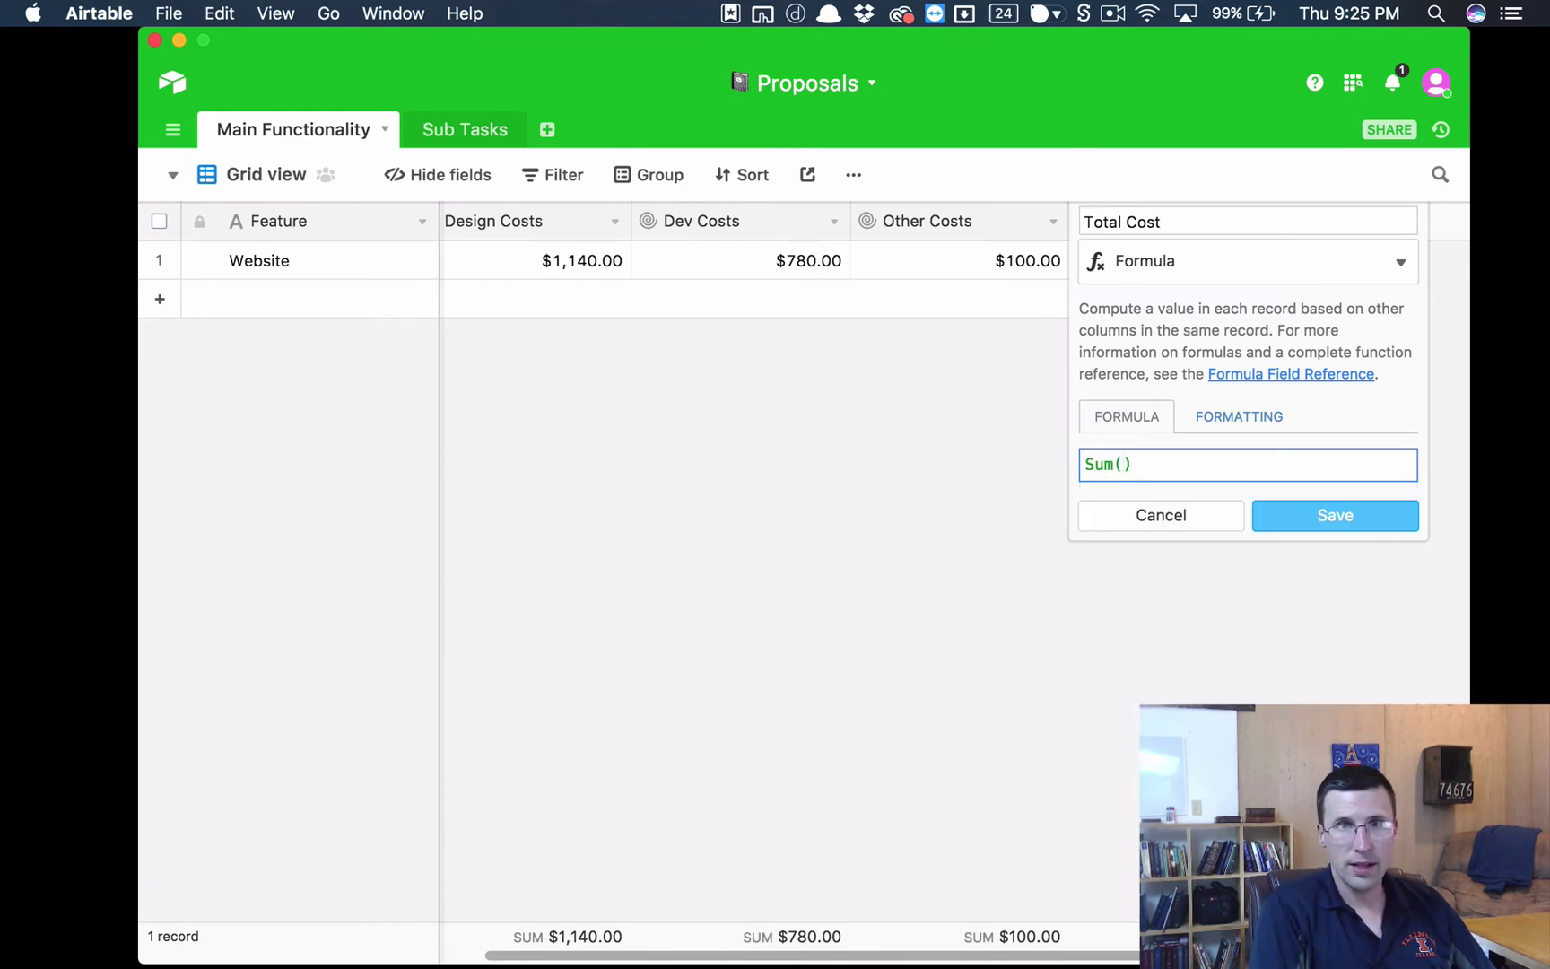
text(De)
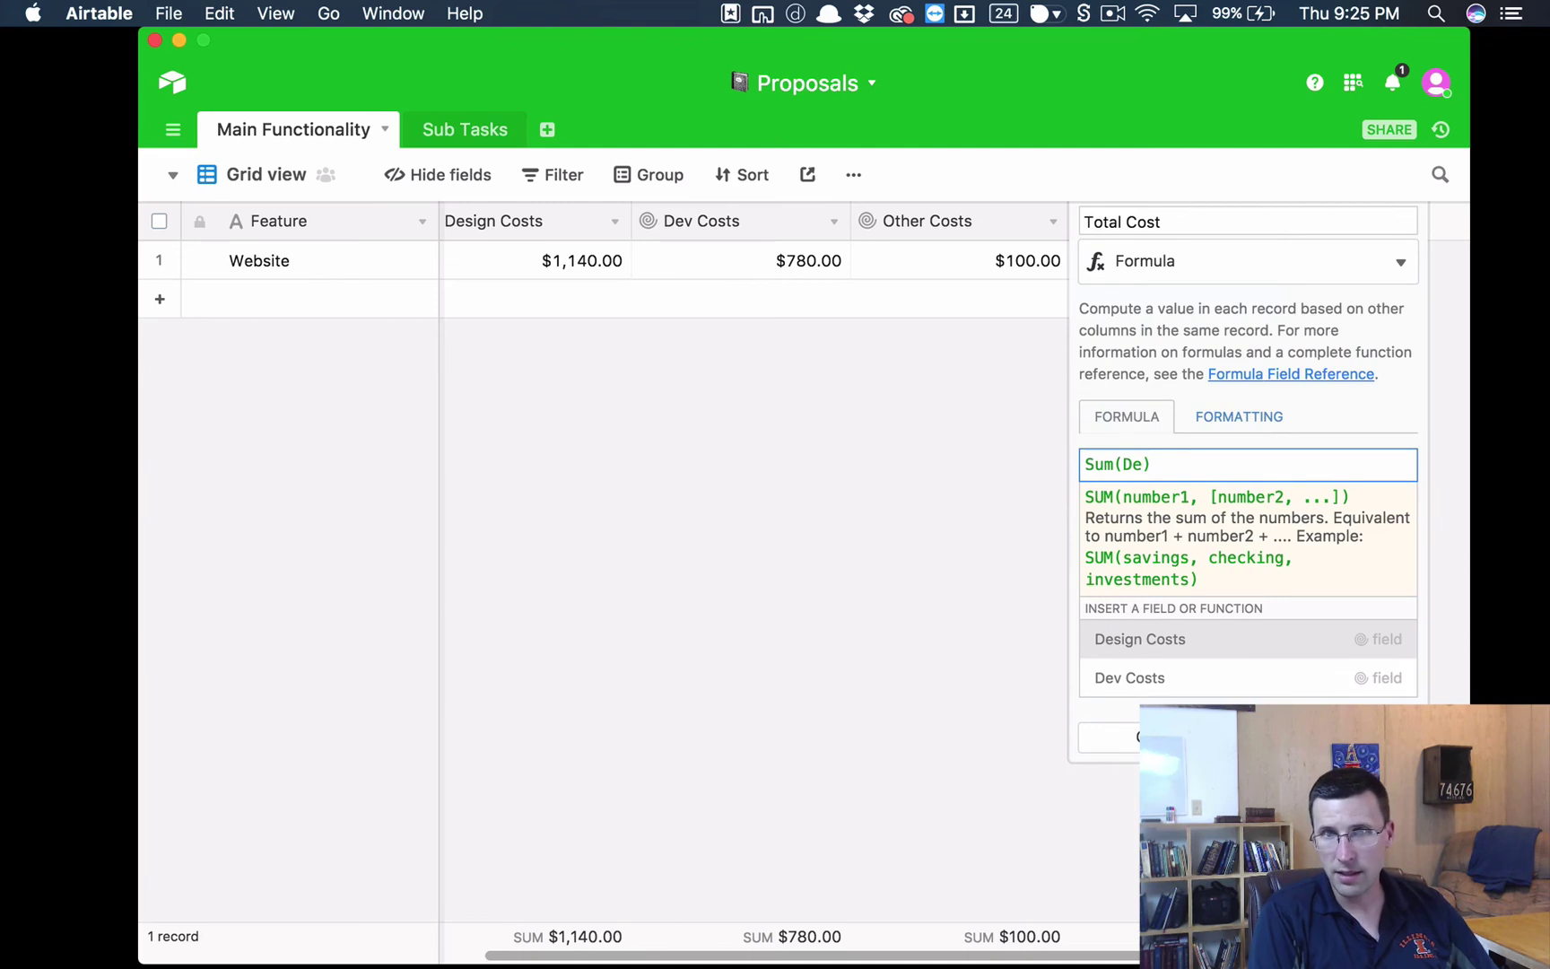
key(Return)
text(,De)
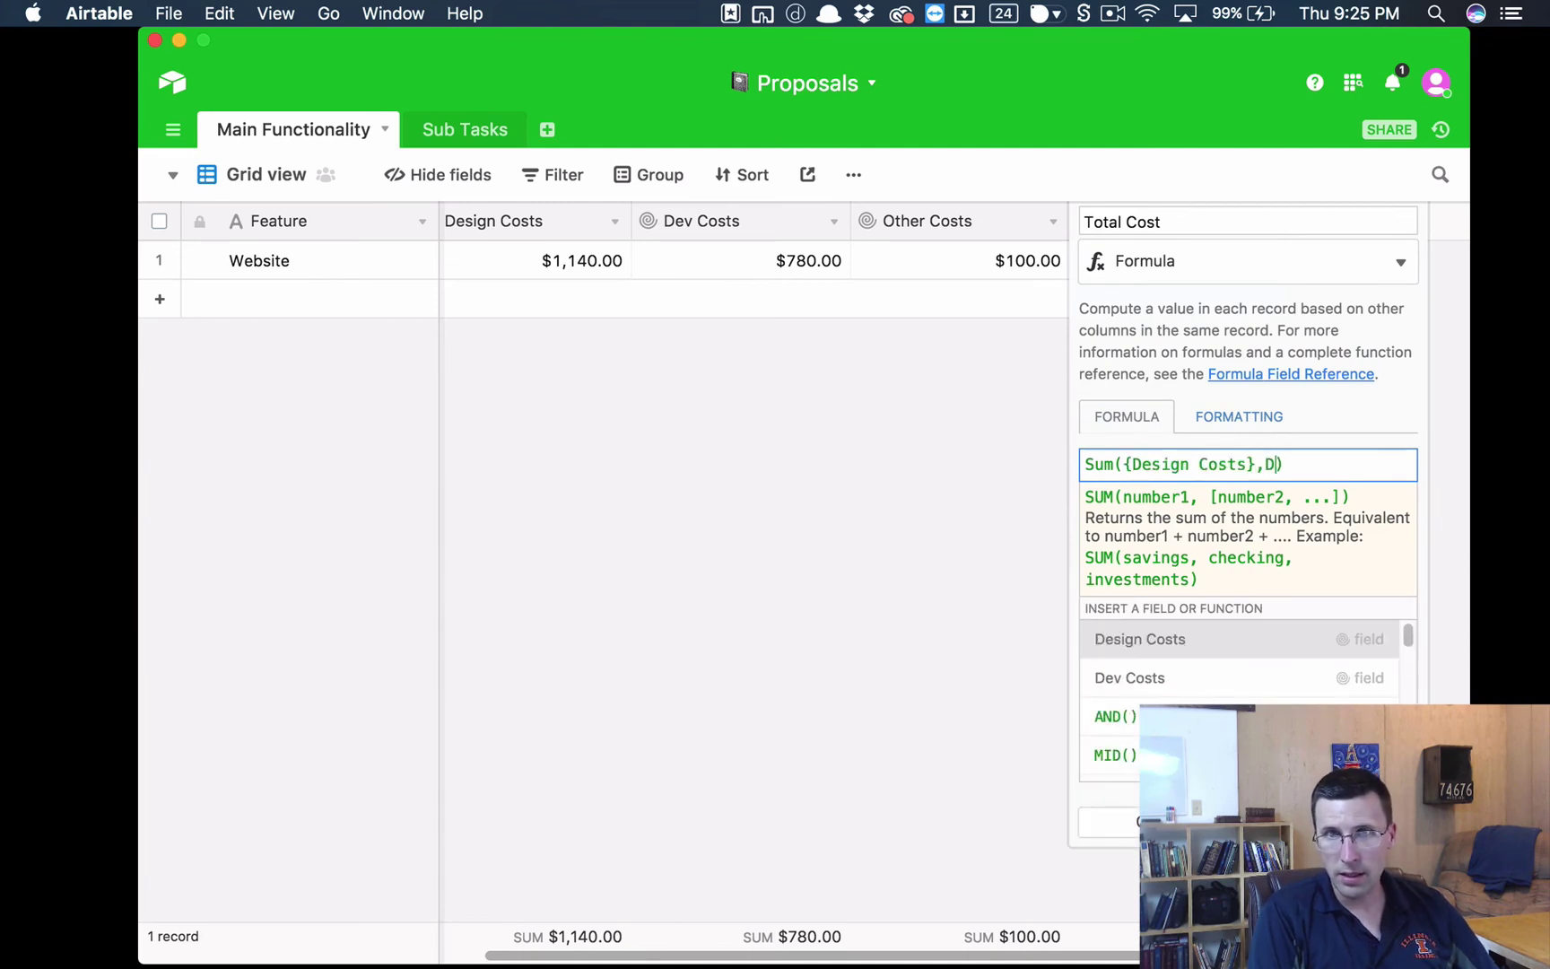
key(Down)
key(Return)
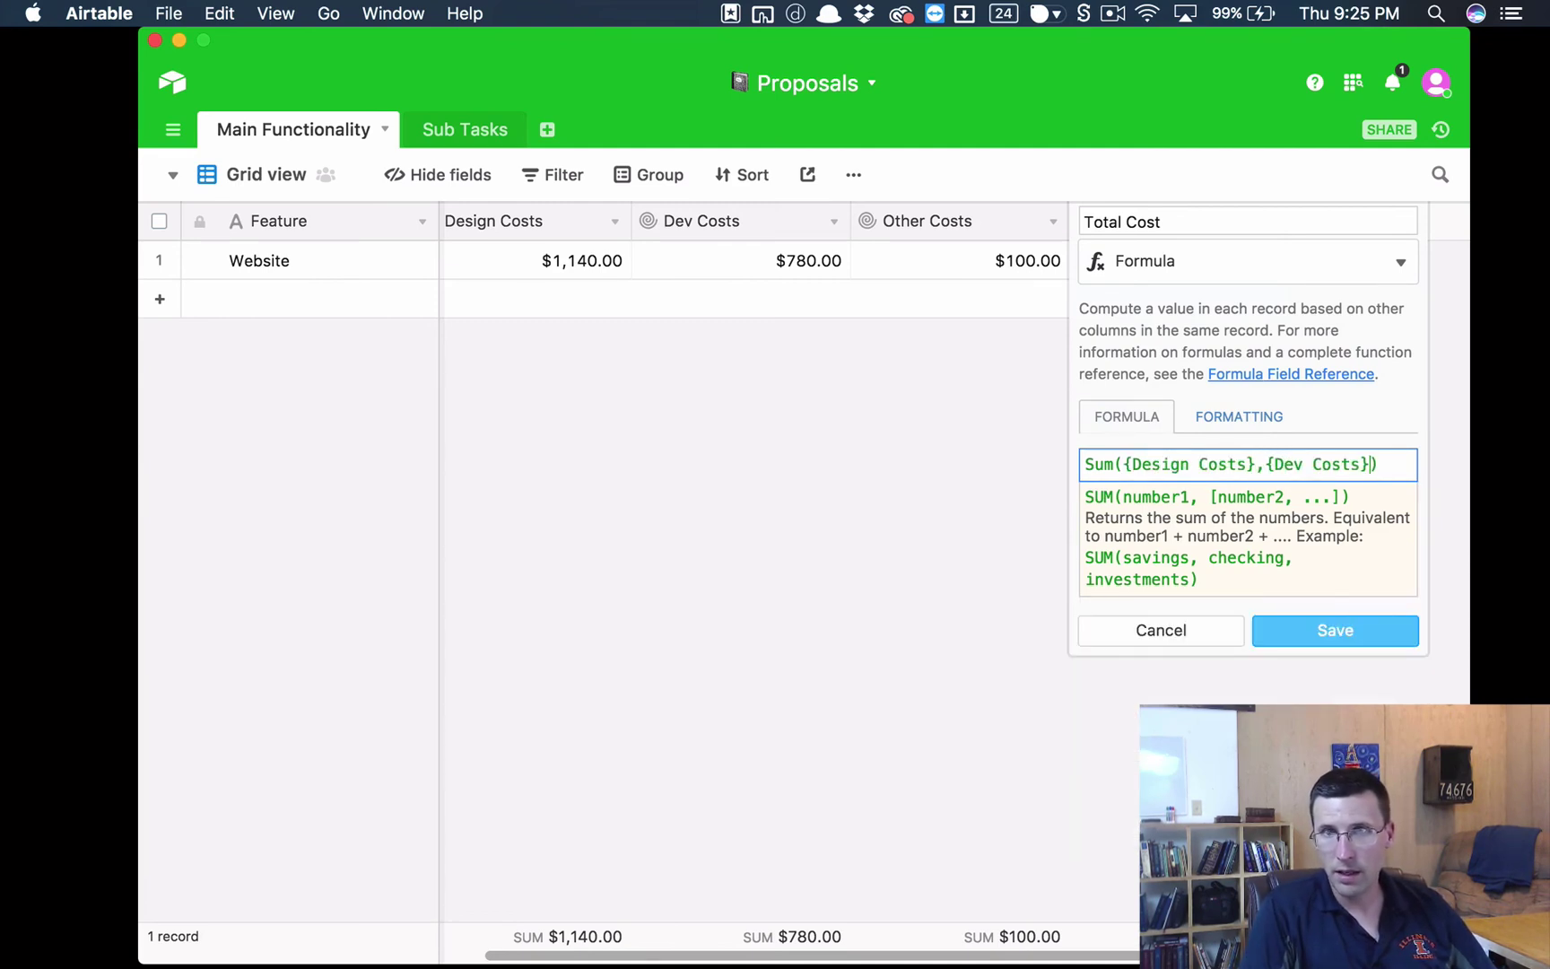
text(,Oth)
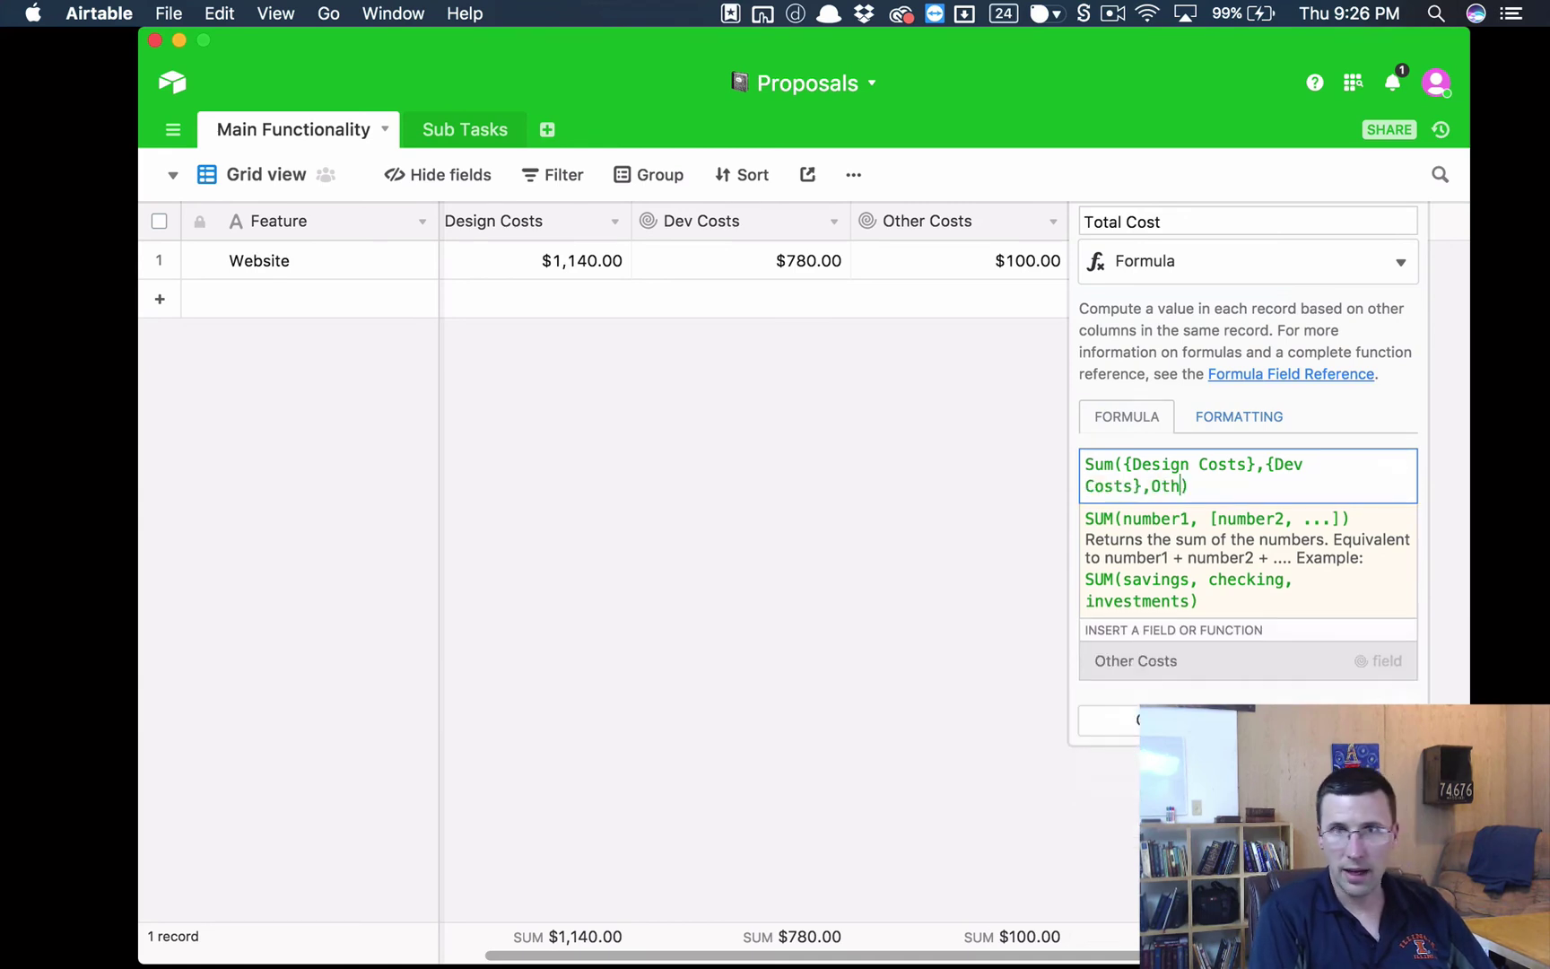
key(Return)
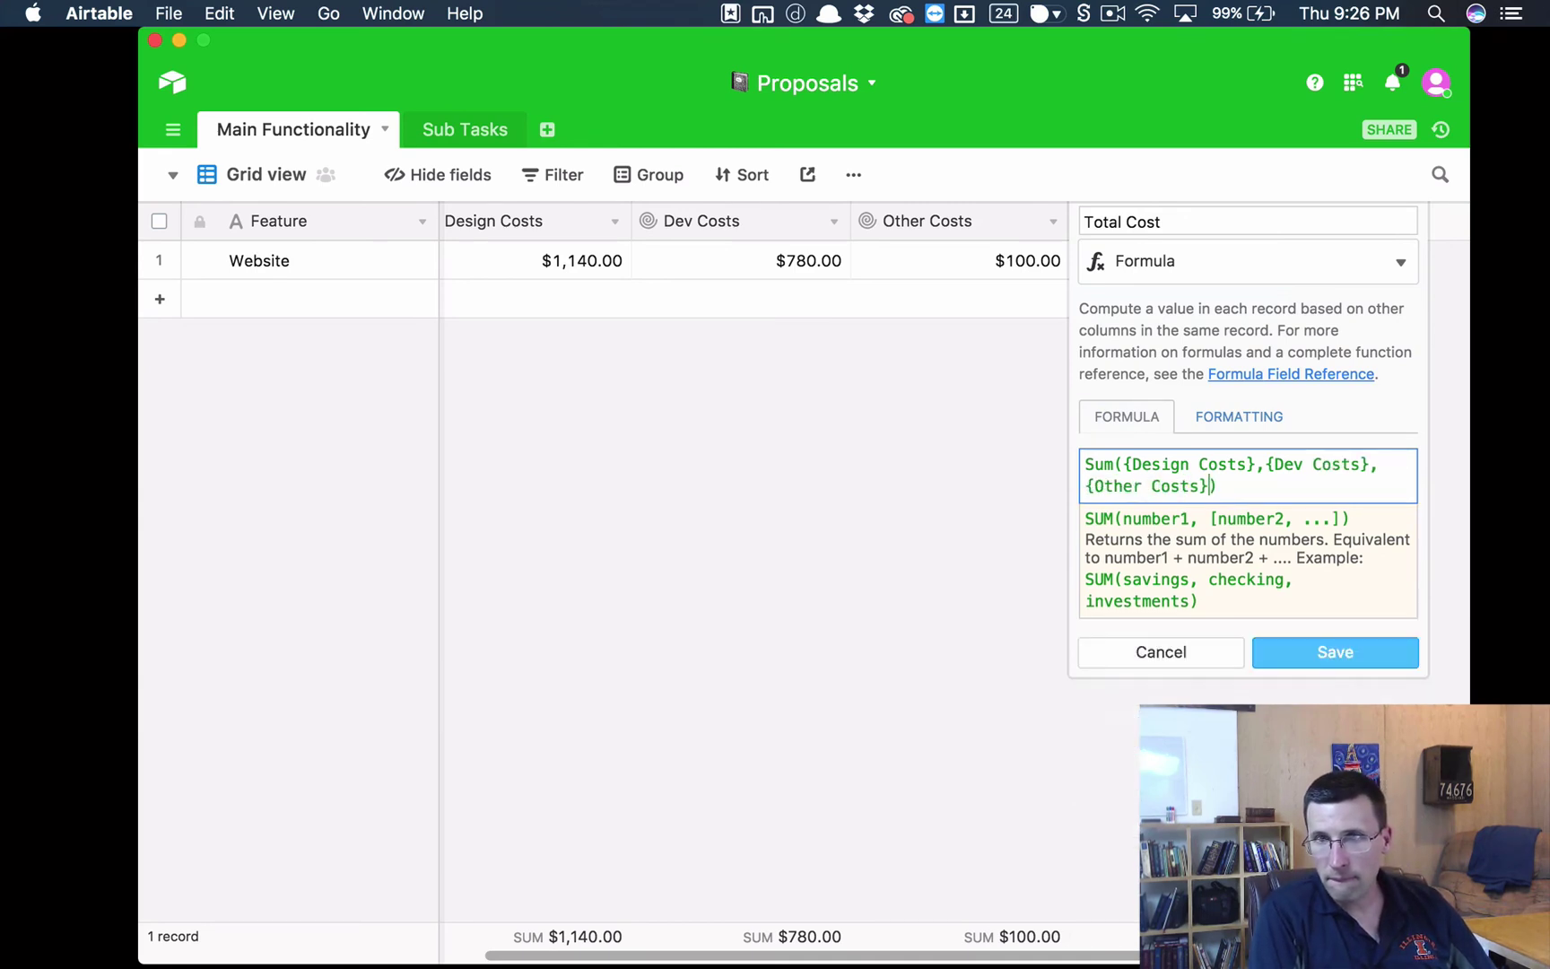
key(Return)
Format the Total Cost field as currency, showing $2,020.00
click(1275, 226)
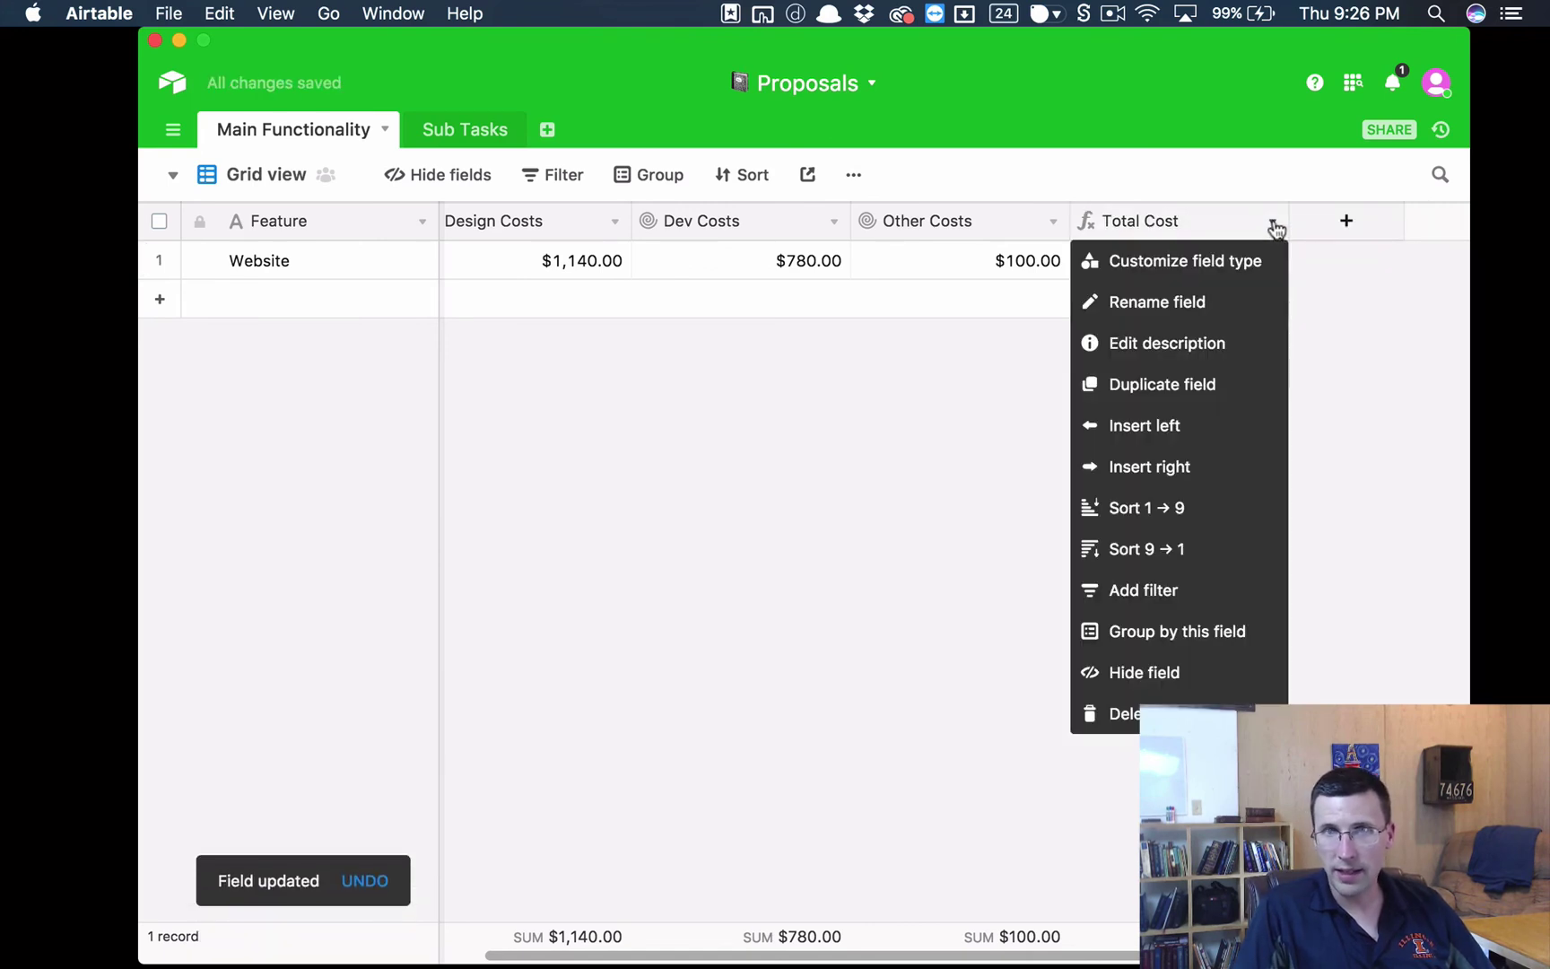
click(1261, 259)
click(1255, 417)
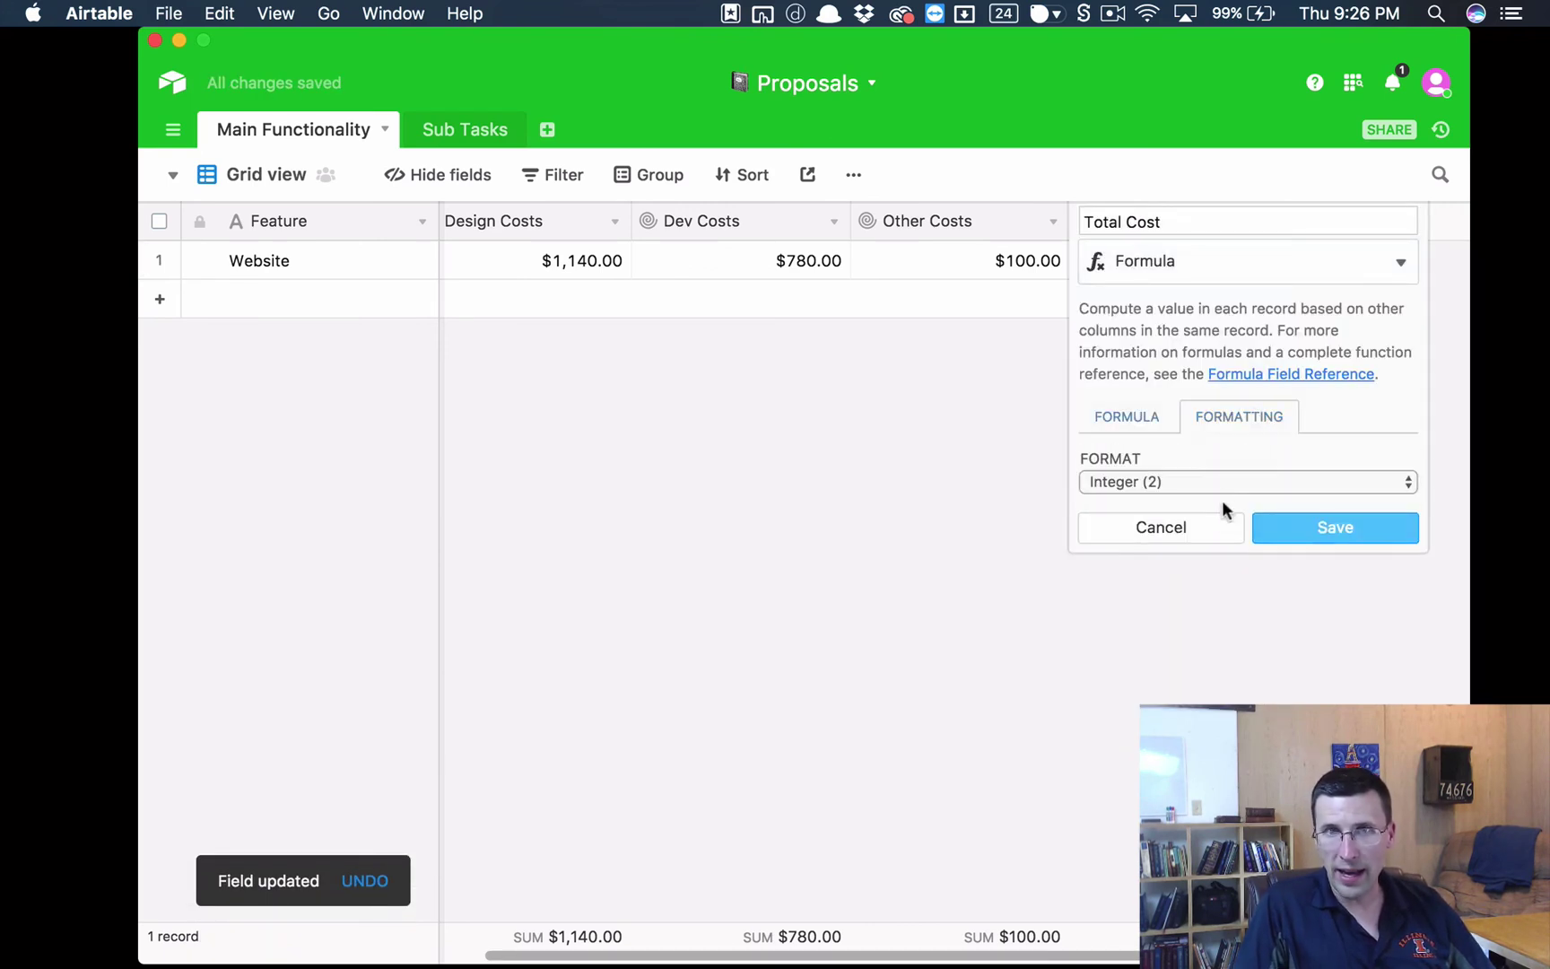
click(1206, 482)
click(1340, 565)
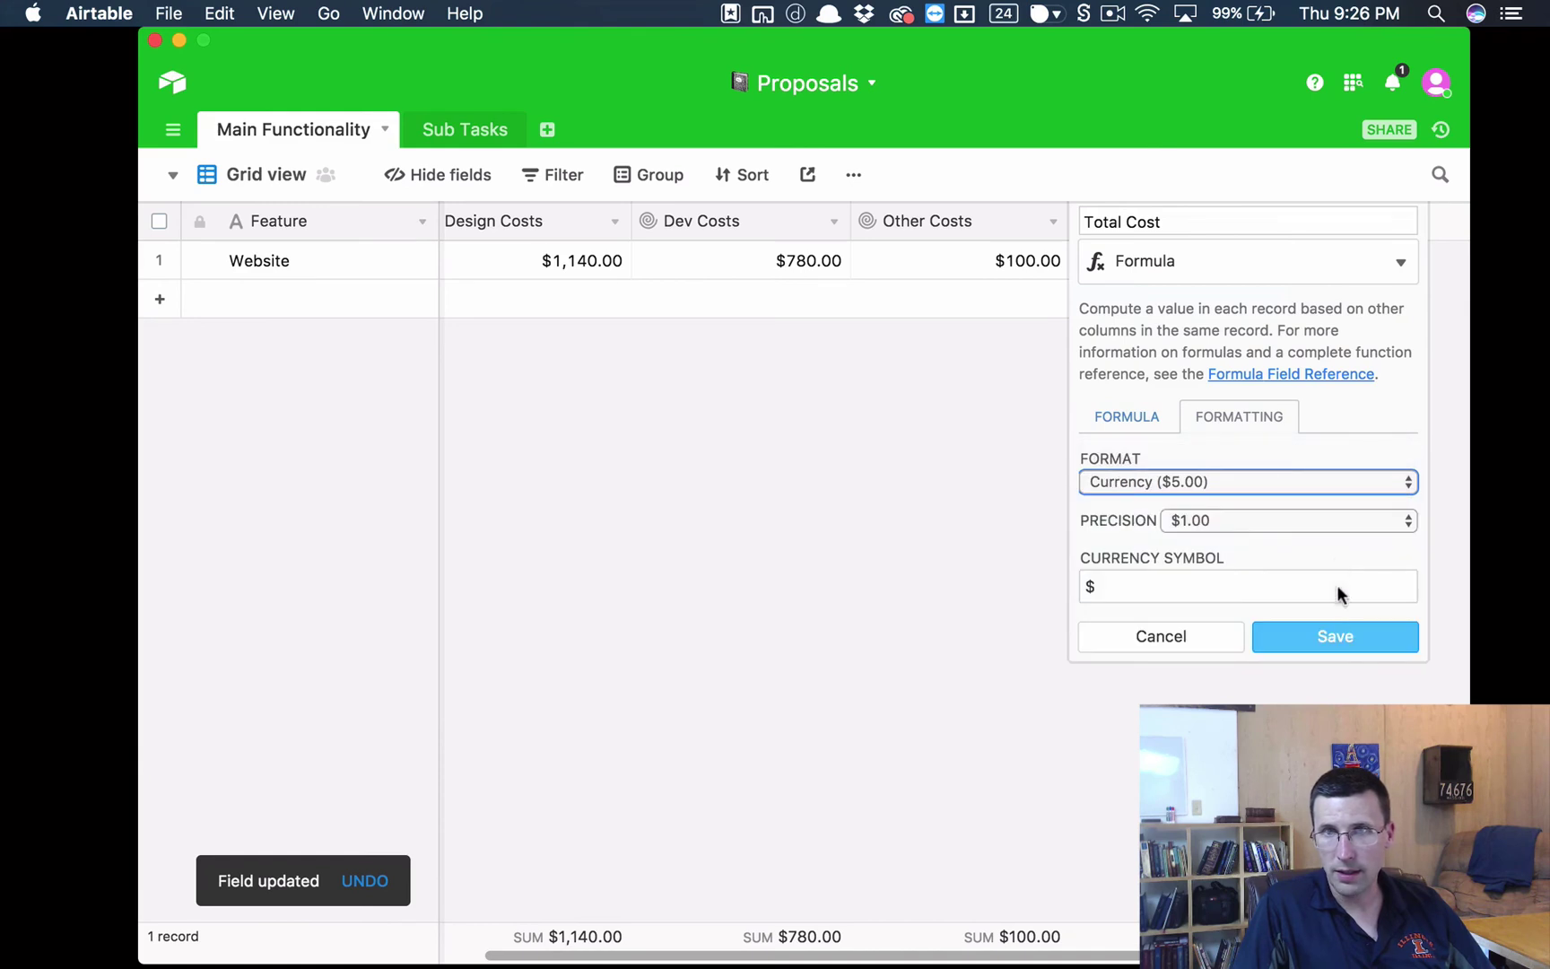
click(1338, 642)
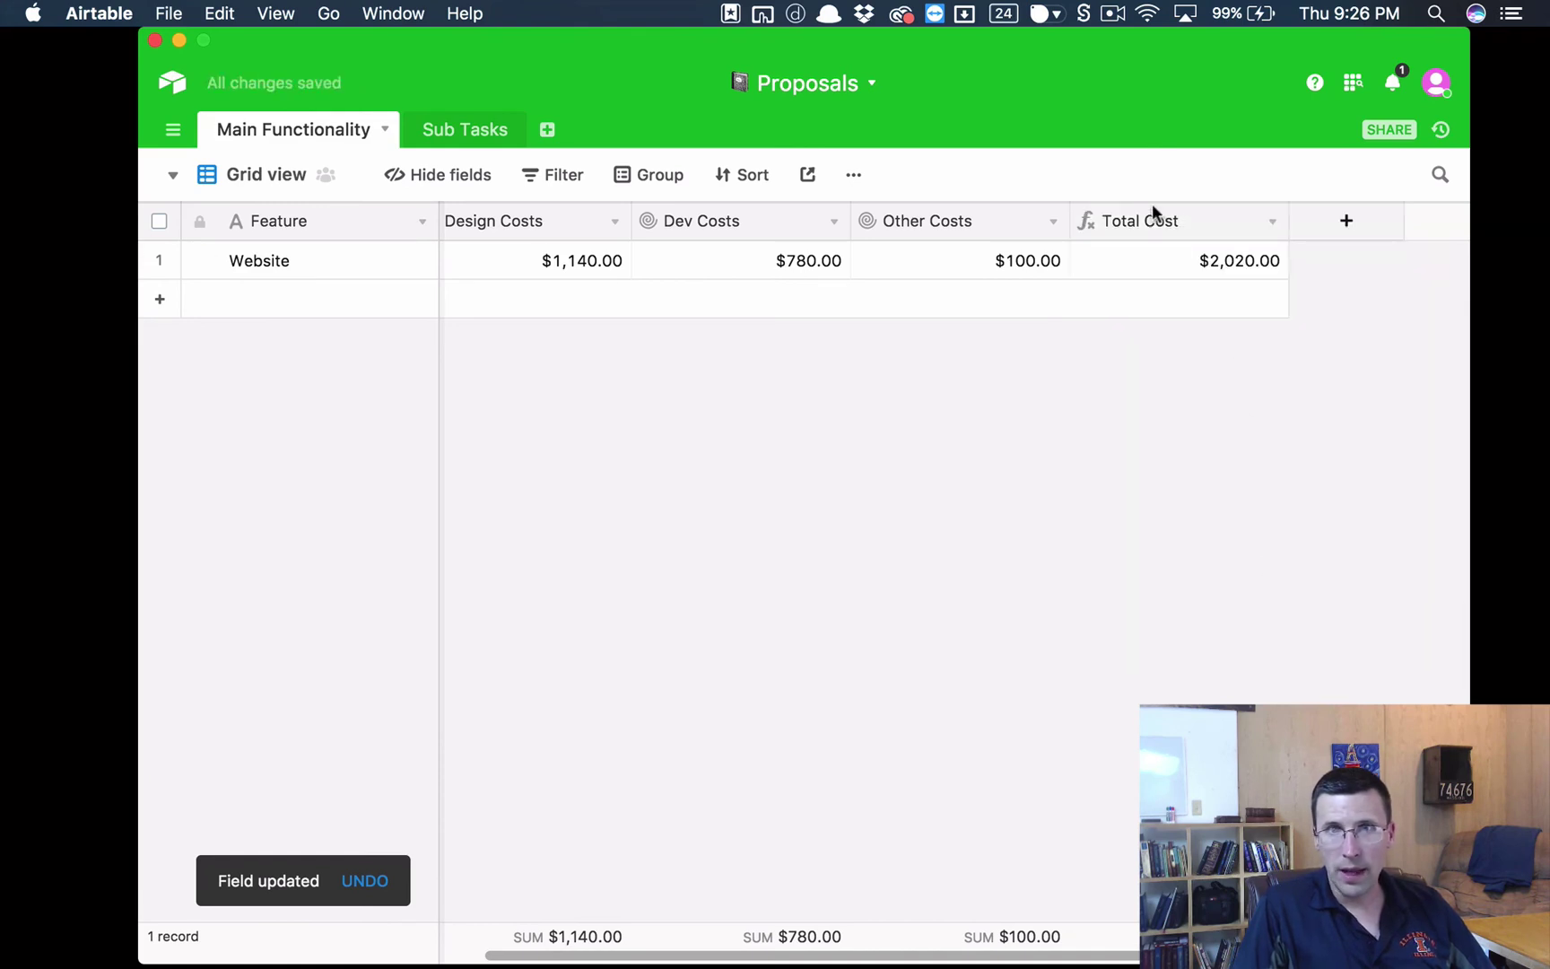
Drag the Total Cost column to sit directly after Feature, frozen alongside it
drag(1166, 215, 664, 261)
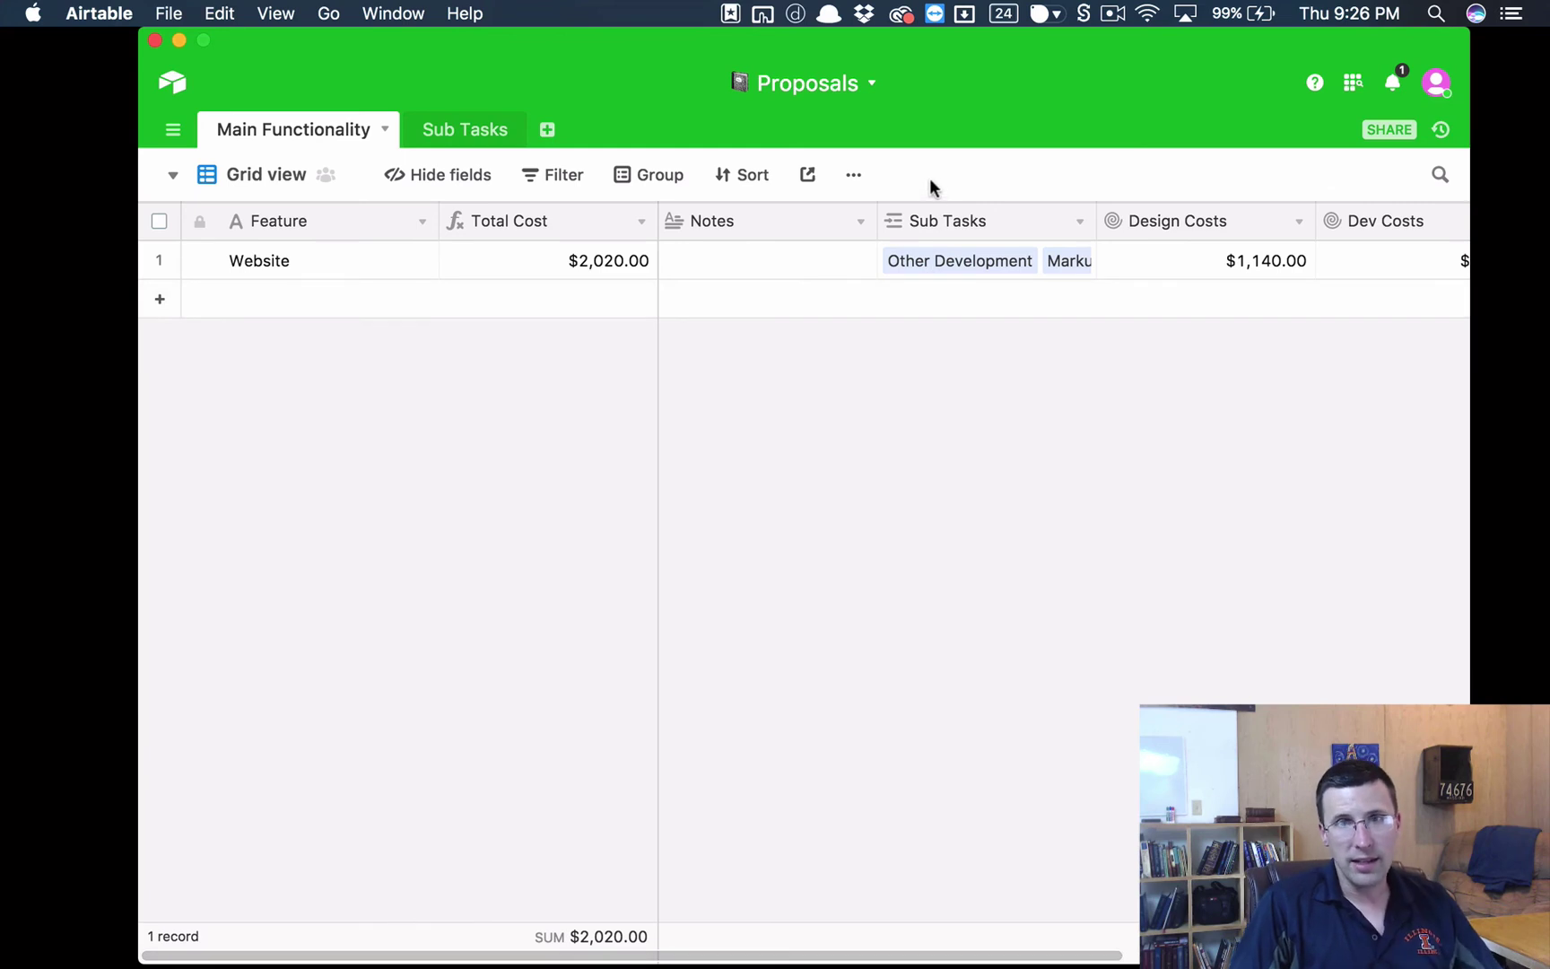
drag(962, 42, 958, 41)
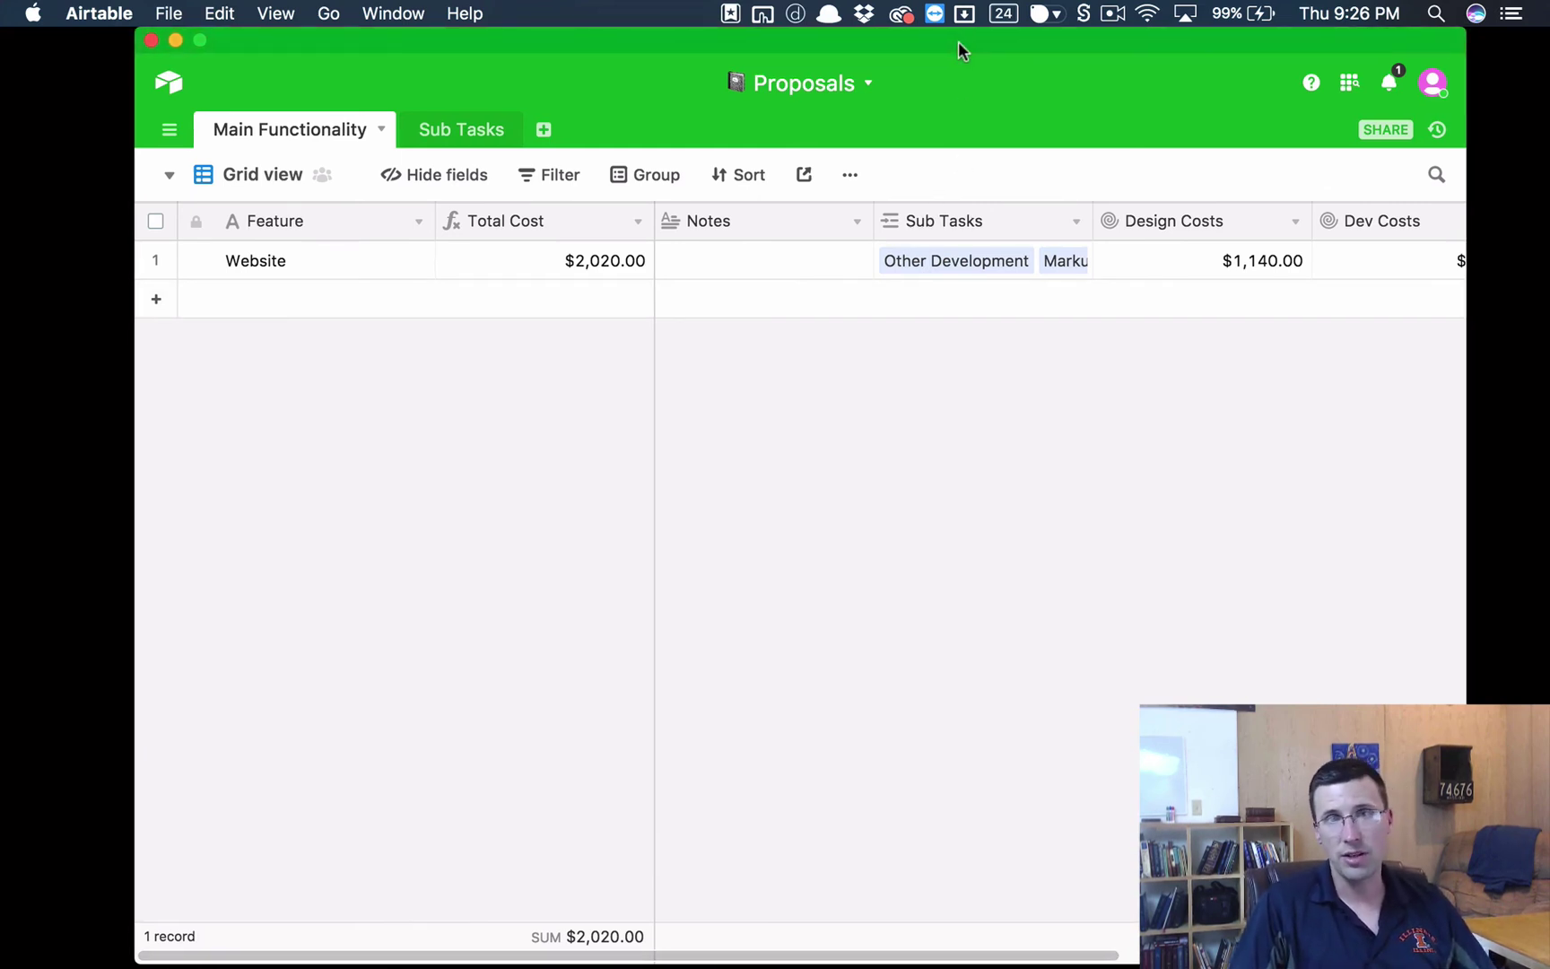
Generate a private read-only link for the whole Proposals base and copy its URL
click(1381, 131)
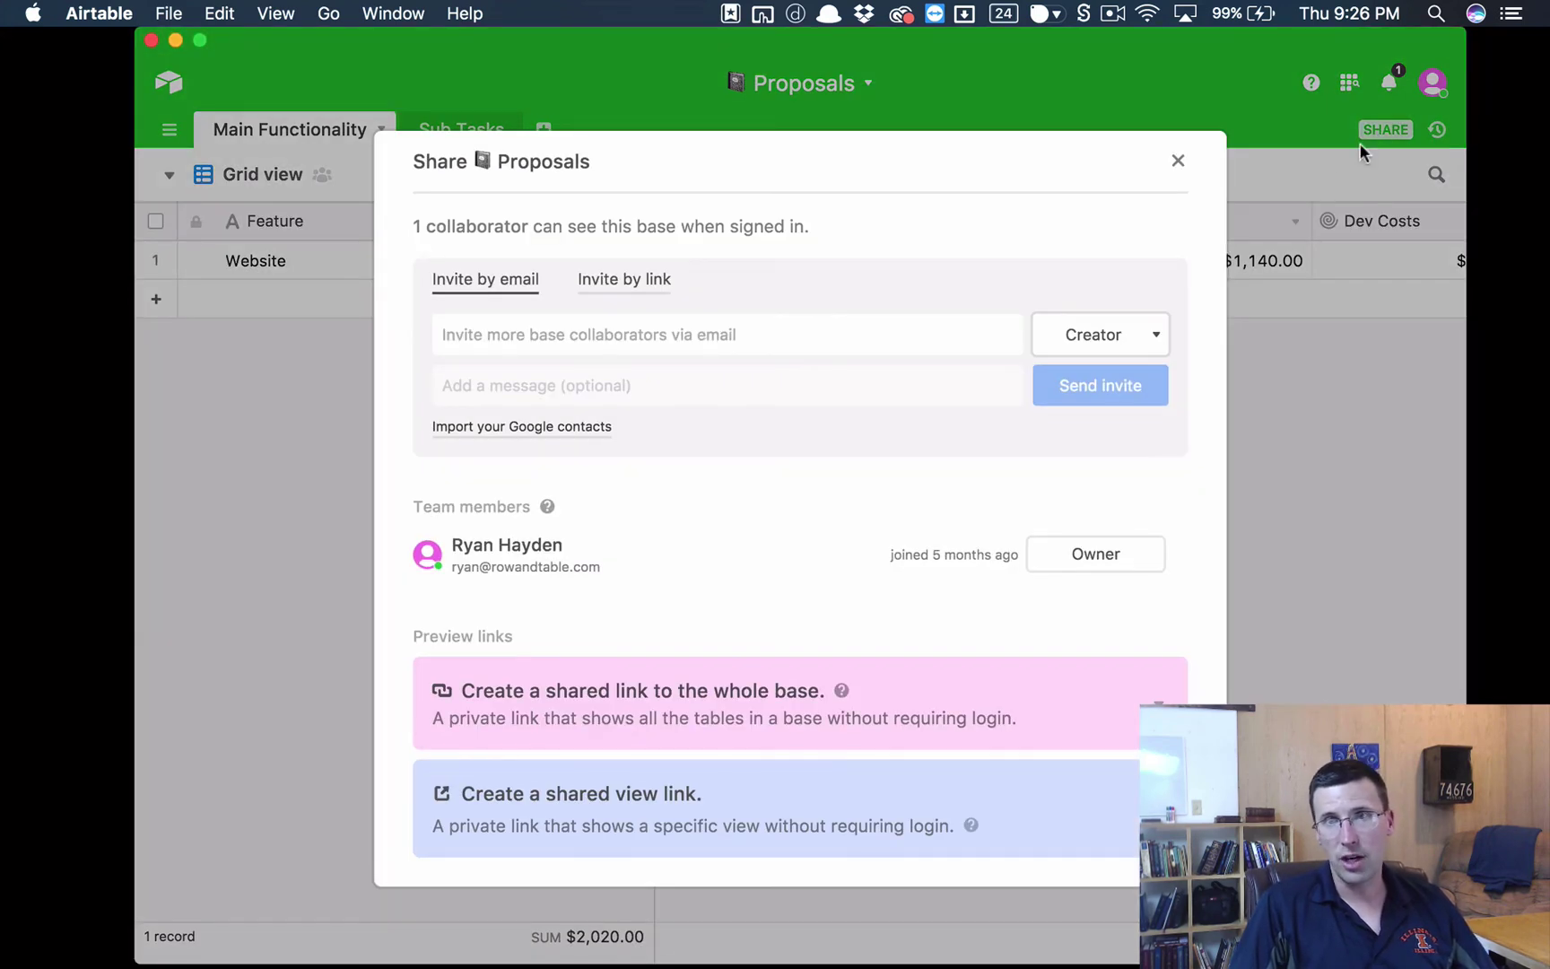
click(651, 723)
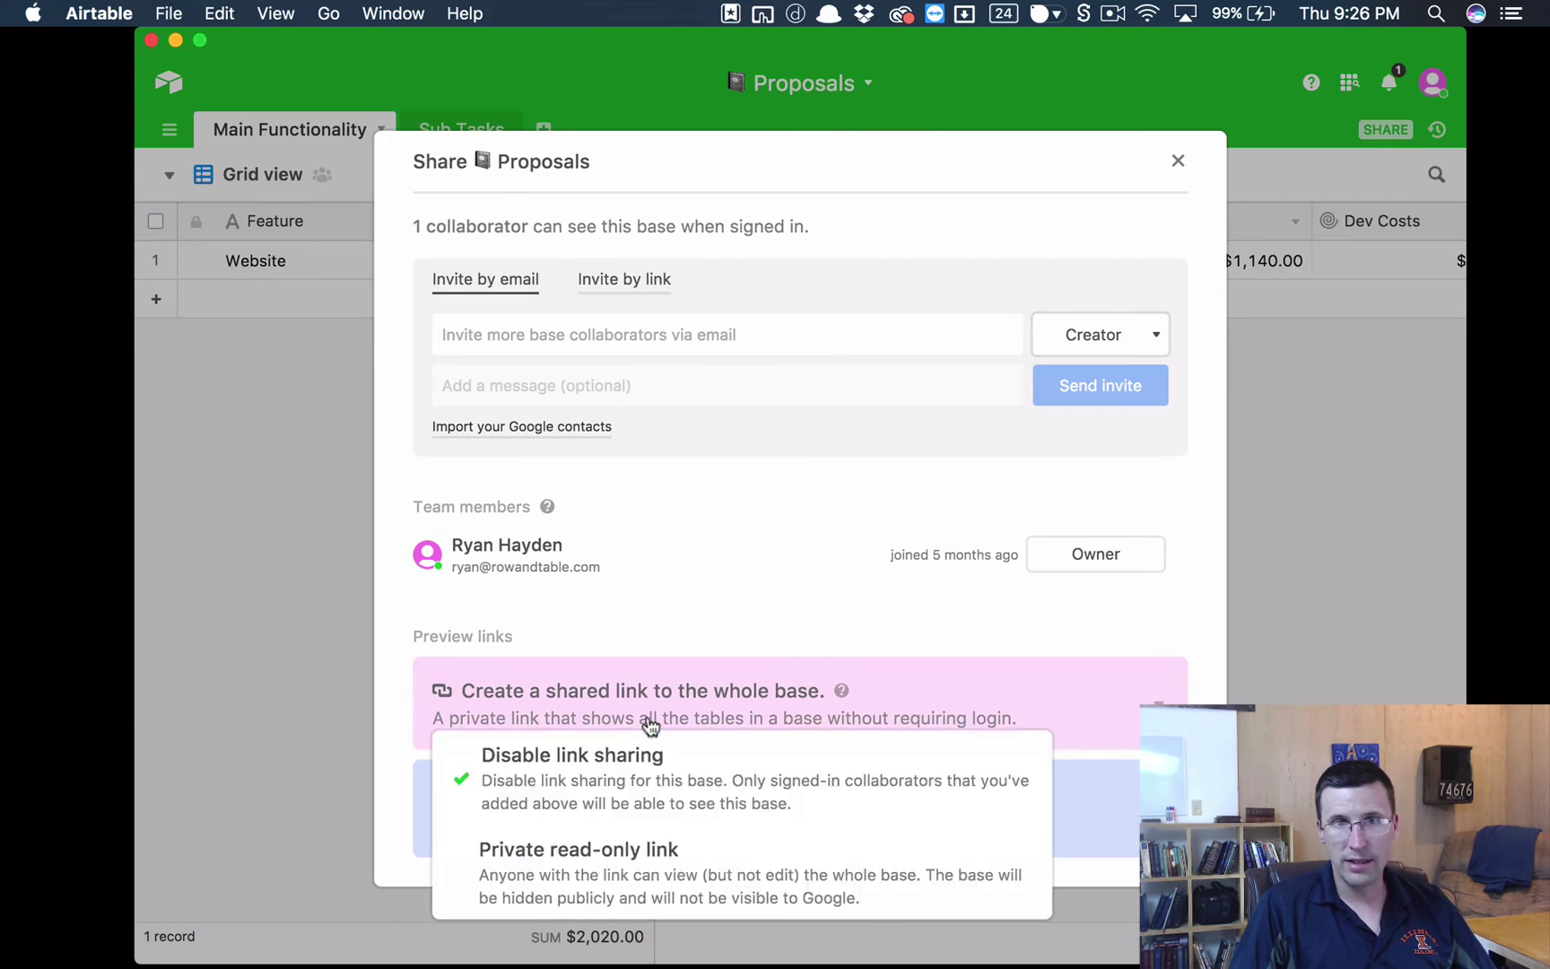
click(648, 850)
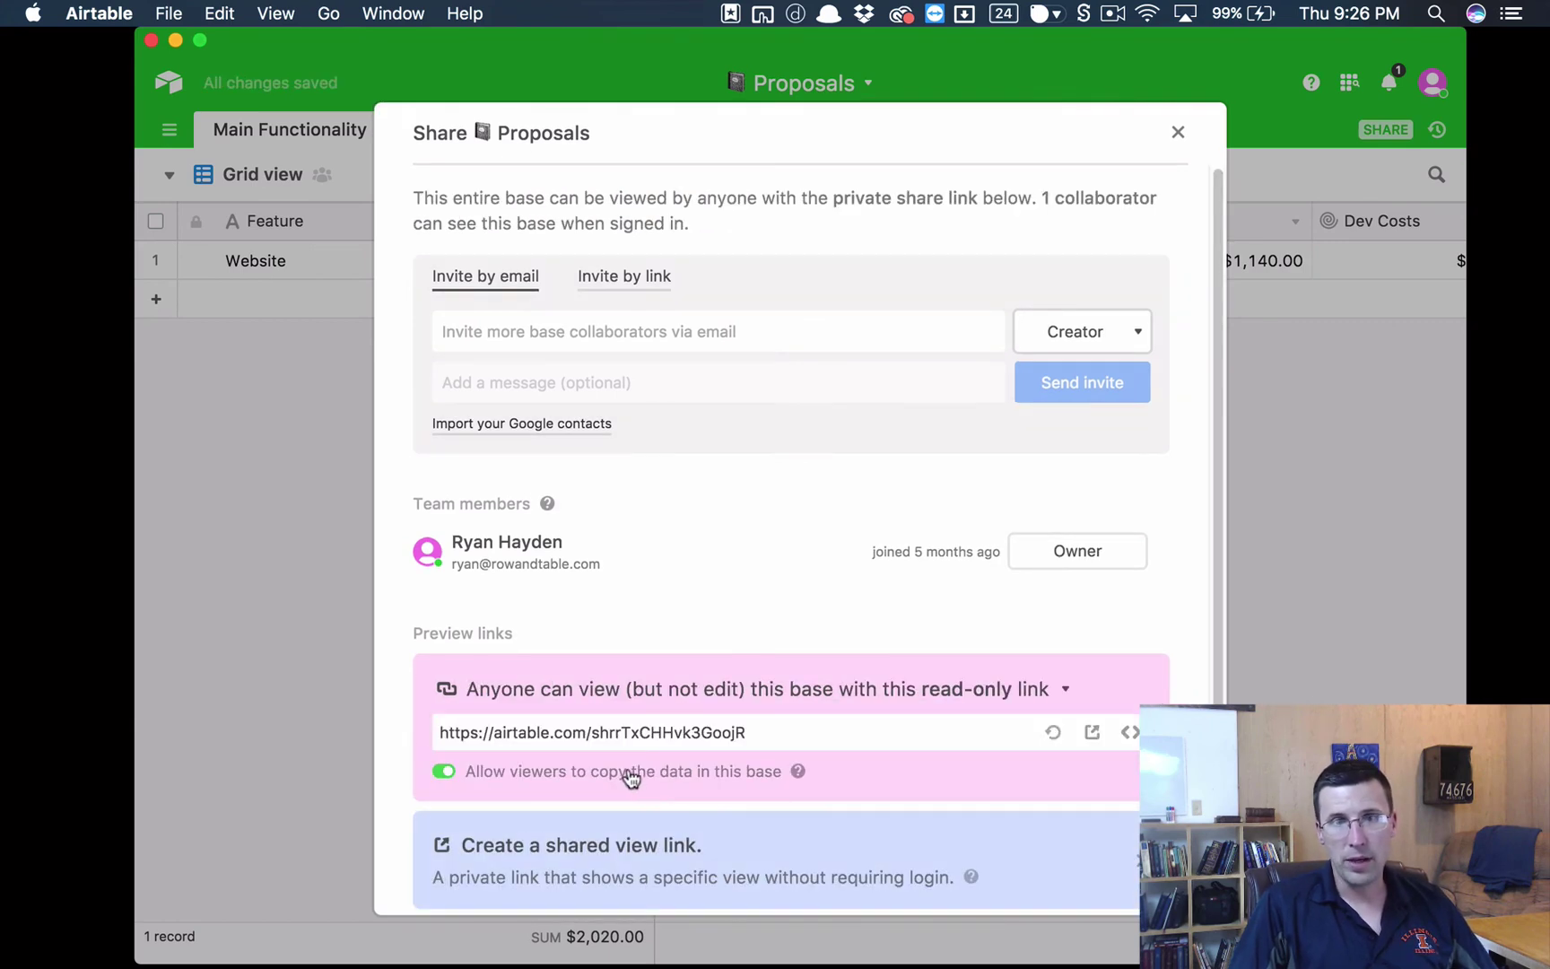
click(791, 738)
key(super+c)
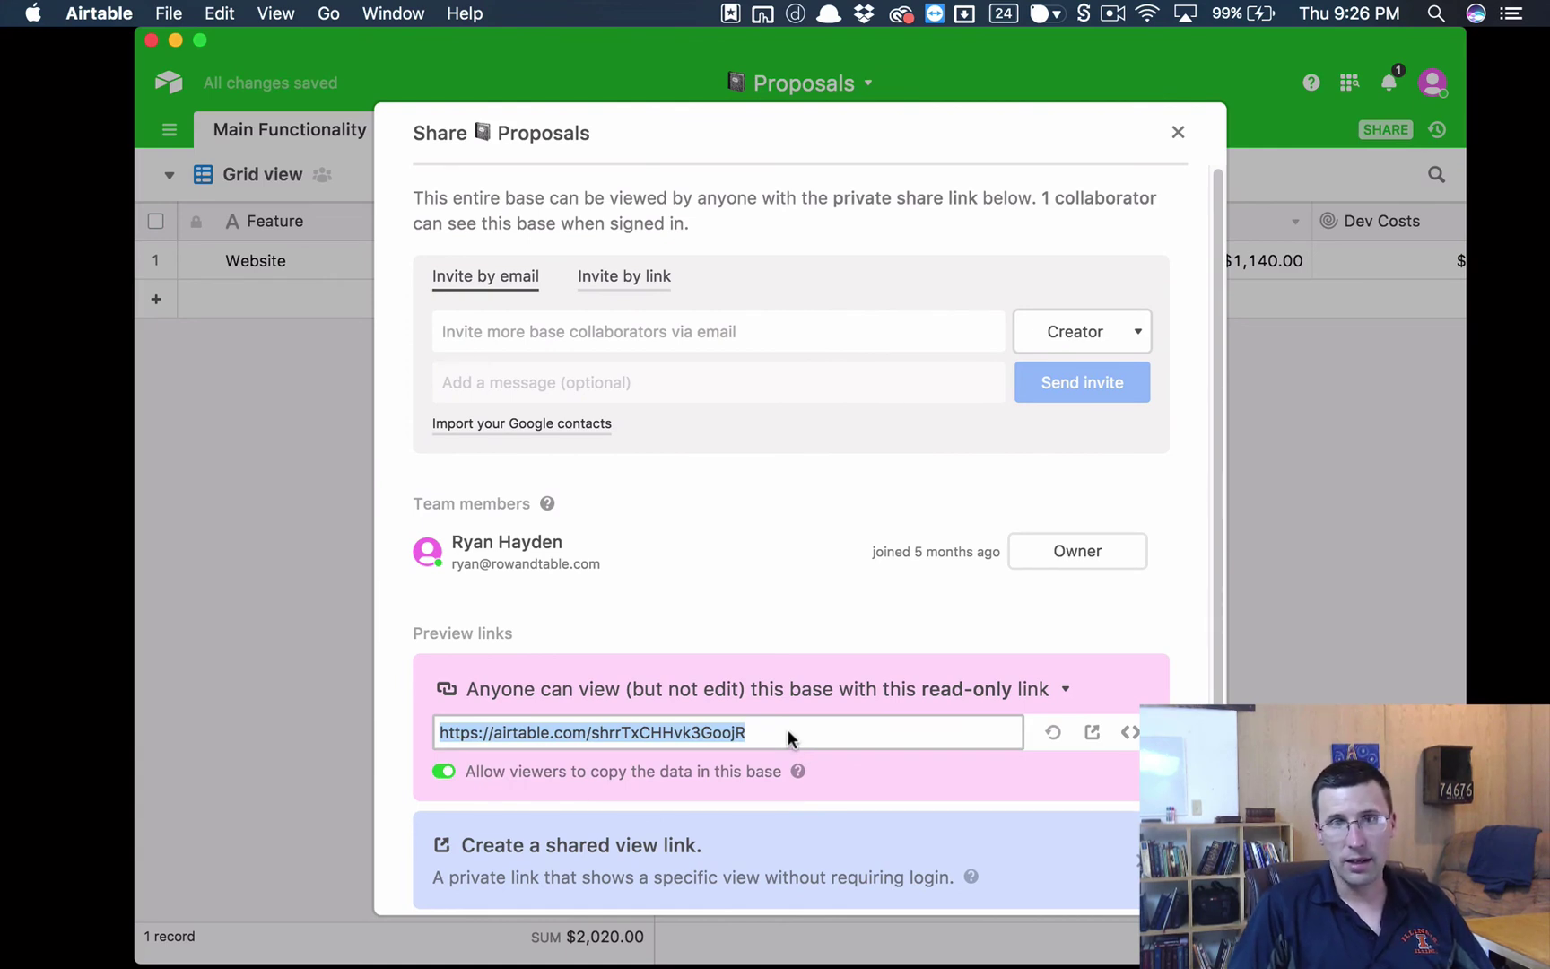